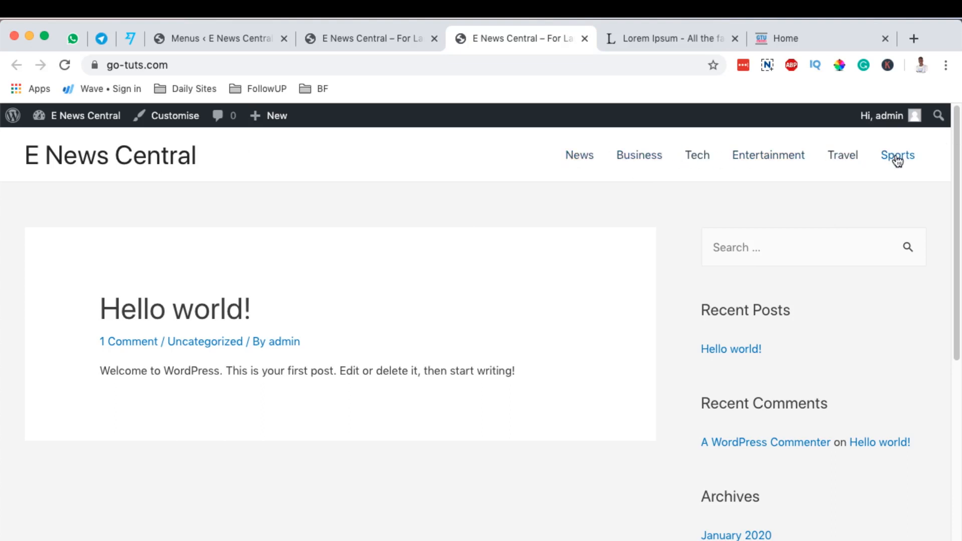
Check the site's current home page and open the Theme Builder in the WordPress admin.
{"action": "scroll", "coordinate": [651, 340], "scroll_direction": "down", "scroll_amount": 7}
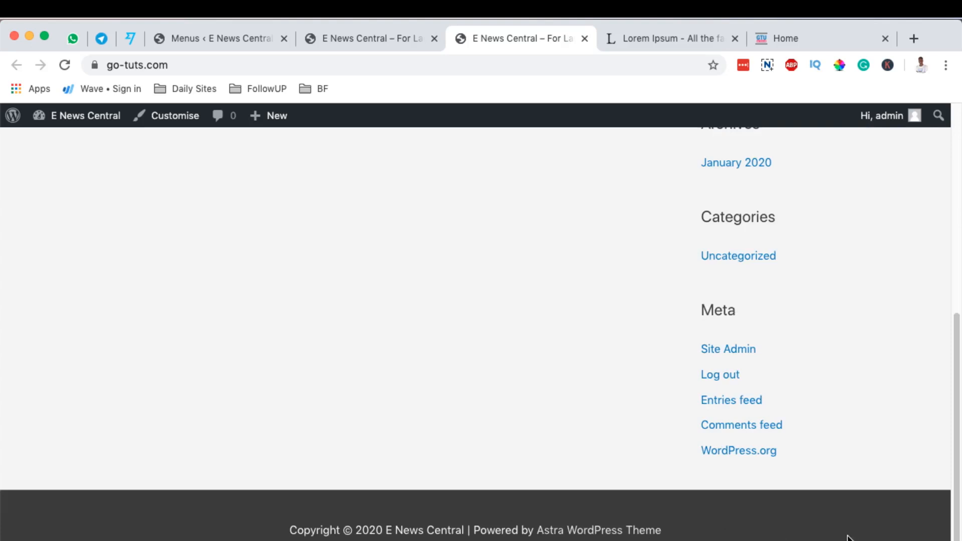
{"action": "scroll", "coordinate": [857, 534], "scroll_direction": "up", "scroll_amount": 7}
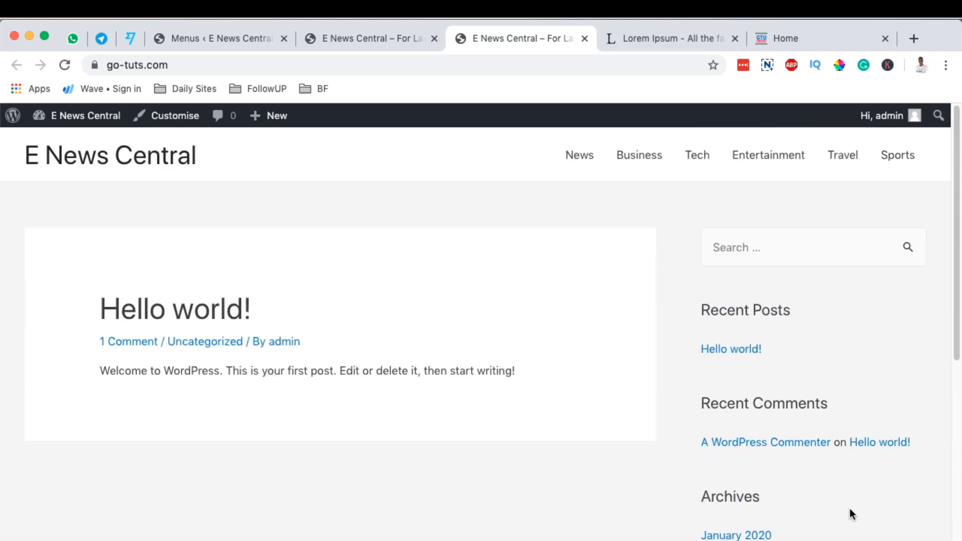
{"action": "left_click", "coordinate": [211, 38]}
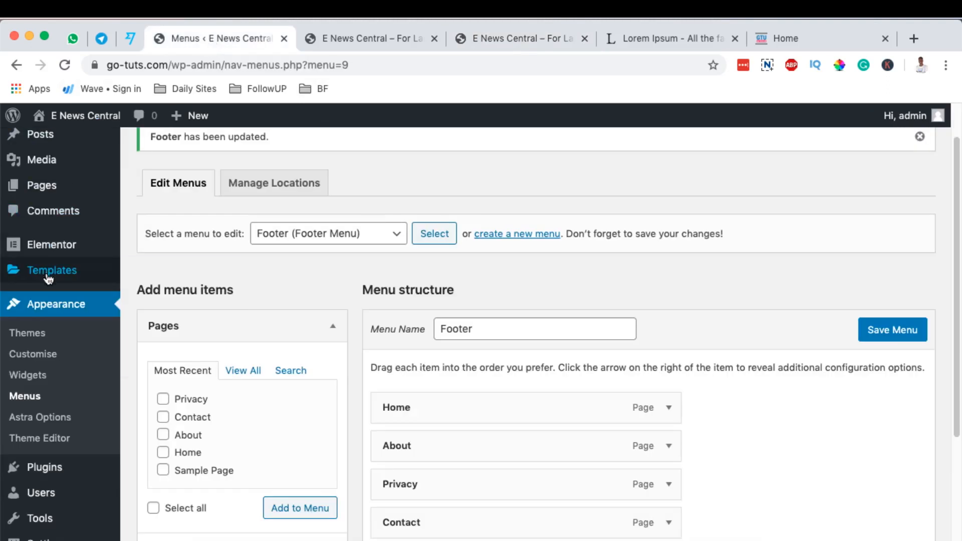
{"action": "mouse_move", "coordinate": [45, 273]}
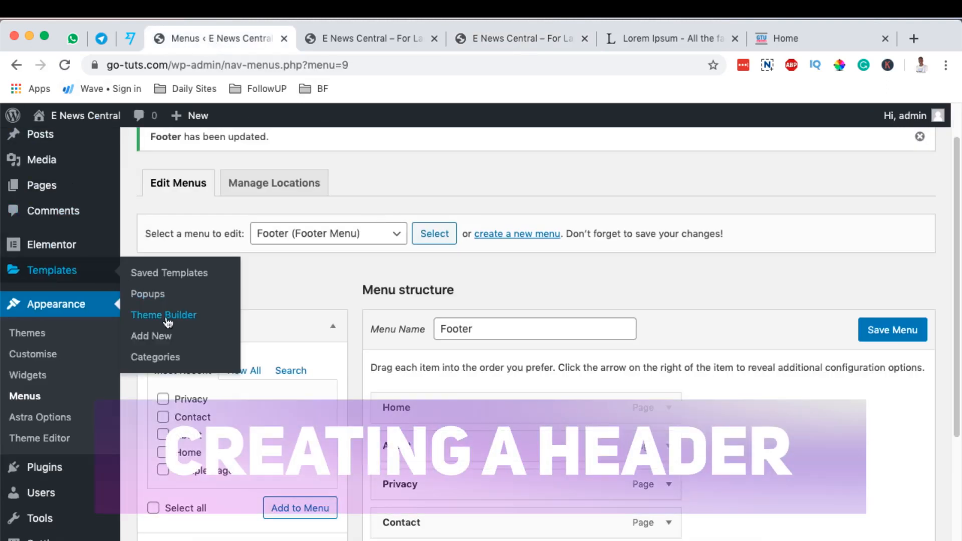
{"action": "left_click", "coordinate": [171, 315]}
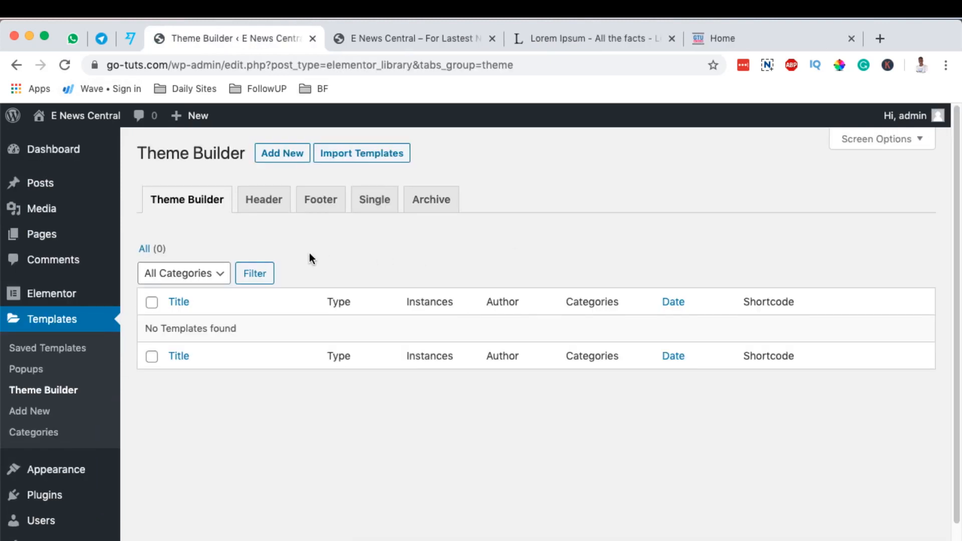
Create a new Elementor theme template of type Header named "Main Header".
{"action": "left_click", "coordinate": [281, 153]}
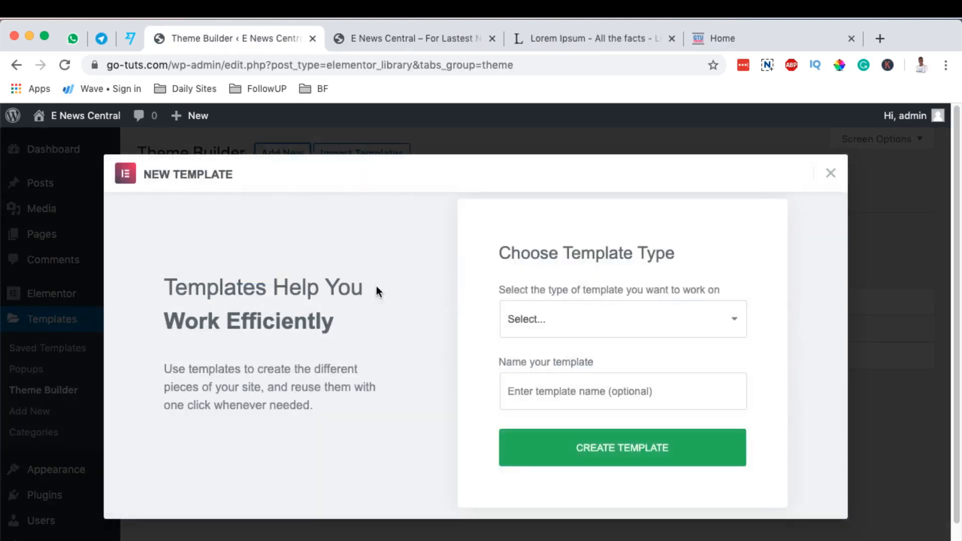
{"action": "left_click", "coordinate": [626, 320]}
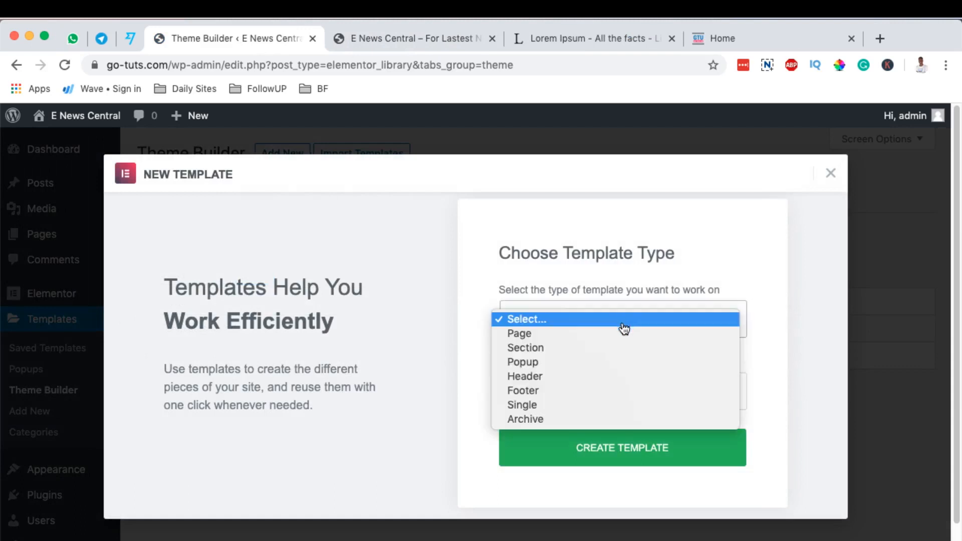
{"action": "left_click", "coordinate": [610, 378]}
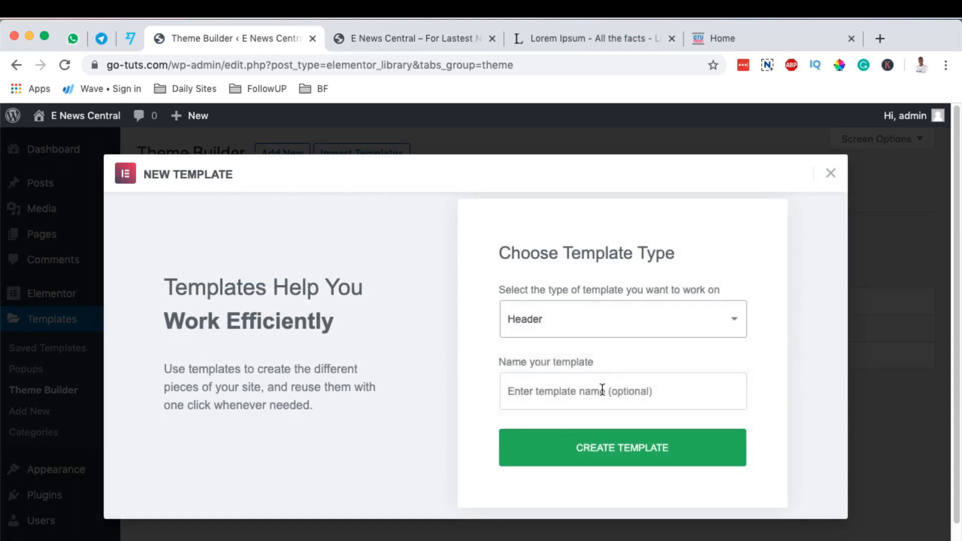
{"action": "left_click", "coordinate": [600, 390]}
{"action": "type", "text": "Main Header"}
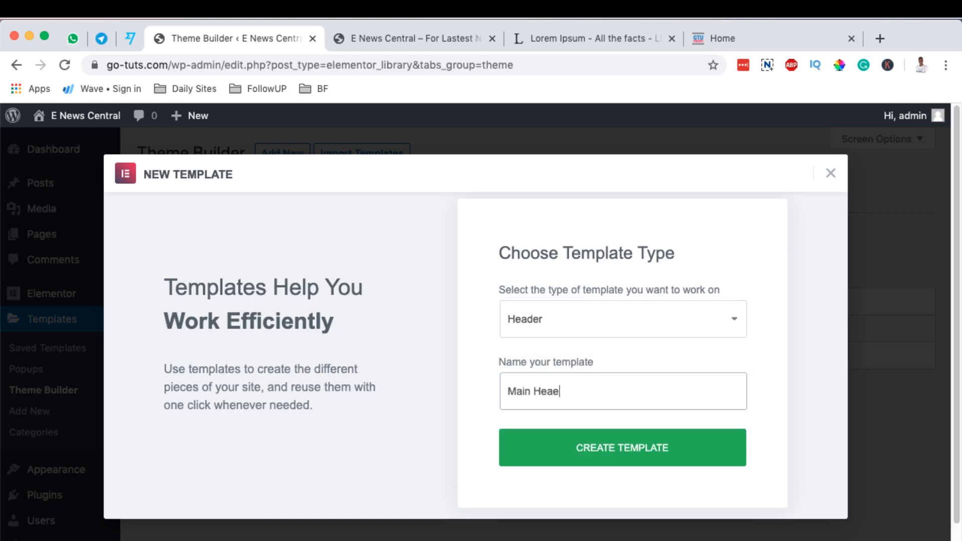
{"action": "left_click", "coordinate": [640, 452]}
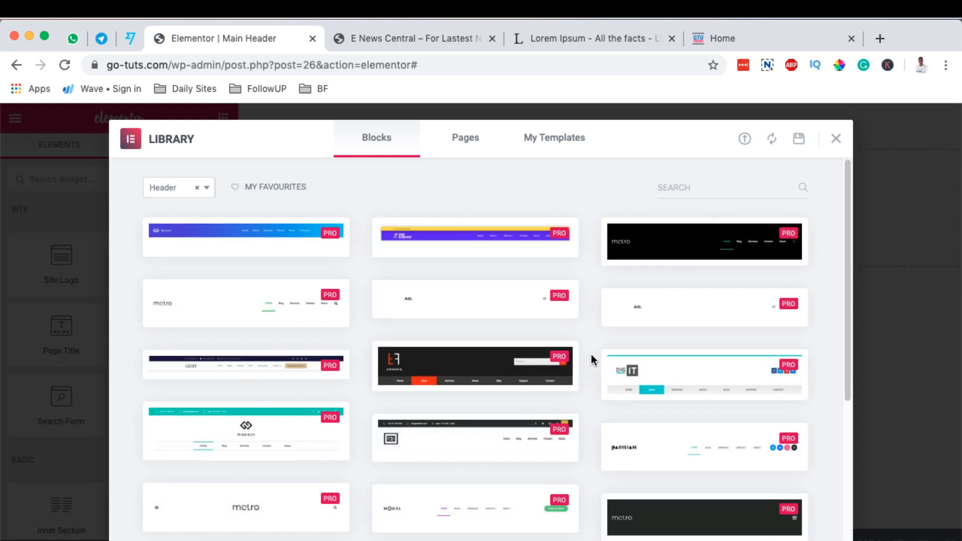
Look through the library's premade header blocks and saved templates, and close the library without inserting one.
{"action": "scroll", "coordinate": [592, 355], "scroll_direction": "down", "scroll_amount": 10}
{"action": "scroll", "coordinate": [588, 362], "scroll_direction": "up", "scroll_amount": 9}
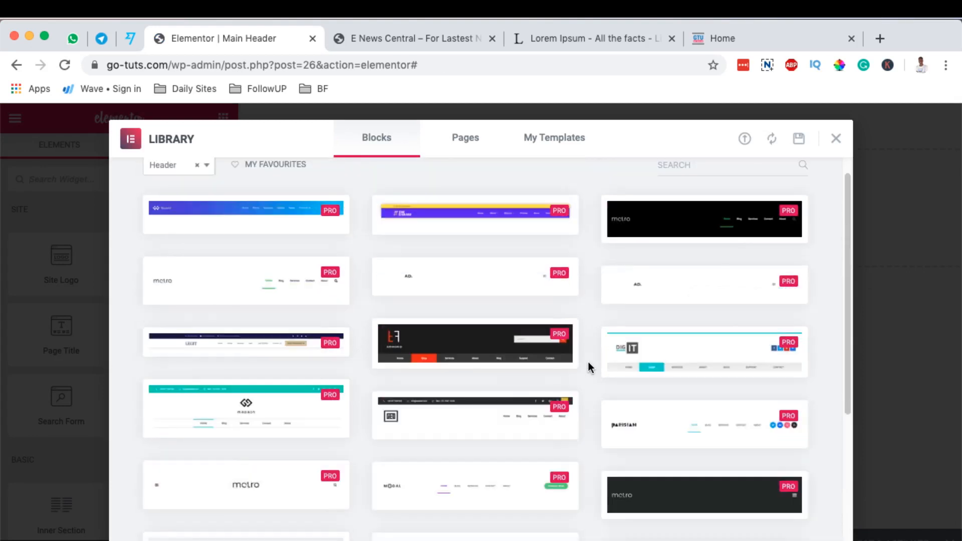
{"action": "scroll", "coordinate": [588, 362], "scroll_direction": "up", "scroll_amount": 1}
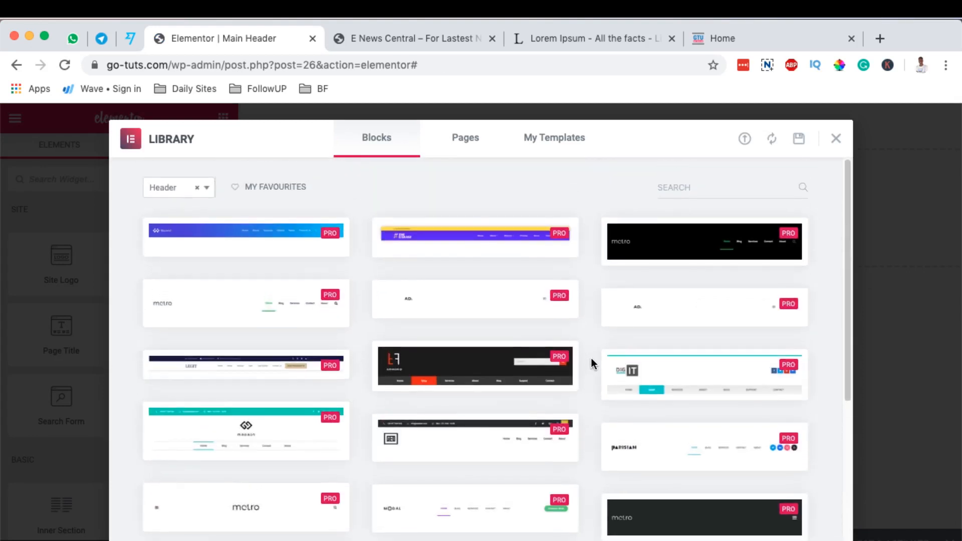
{"action": "scroll", "coordinate": [591, 358], "scroll_direction": "down", "scroll_amount": 6}
{"action": "scroll", "coordinate": [591, 358], "scroll_direction": "up", "scroll_amount": 7}
{"action": "left_click", "coordinate": [547, 148]}
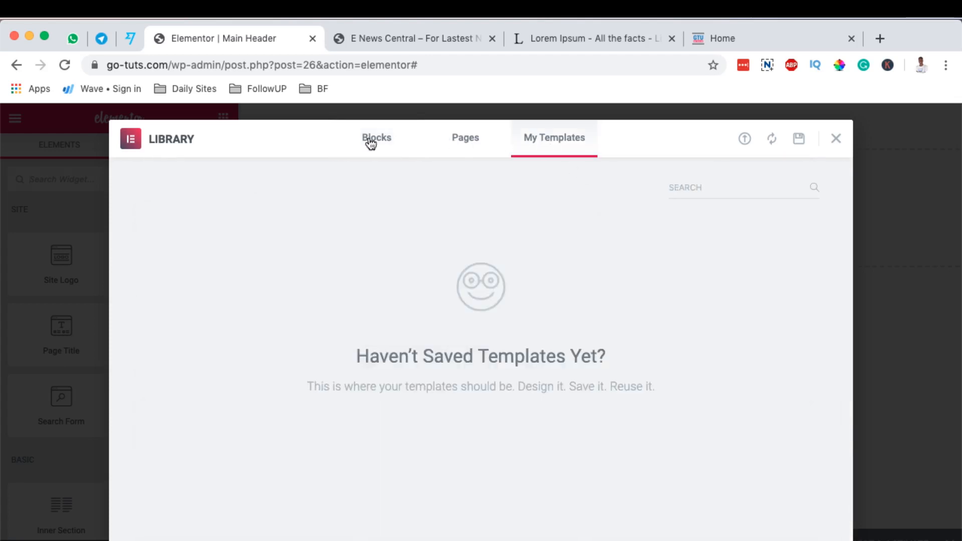
{"action": "left_click", "coordinate": [836, 139]}
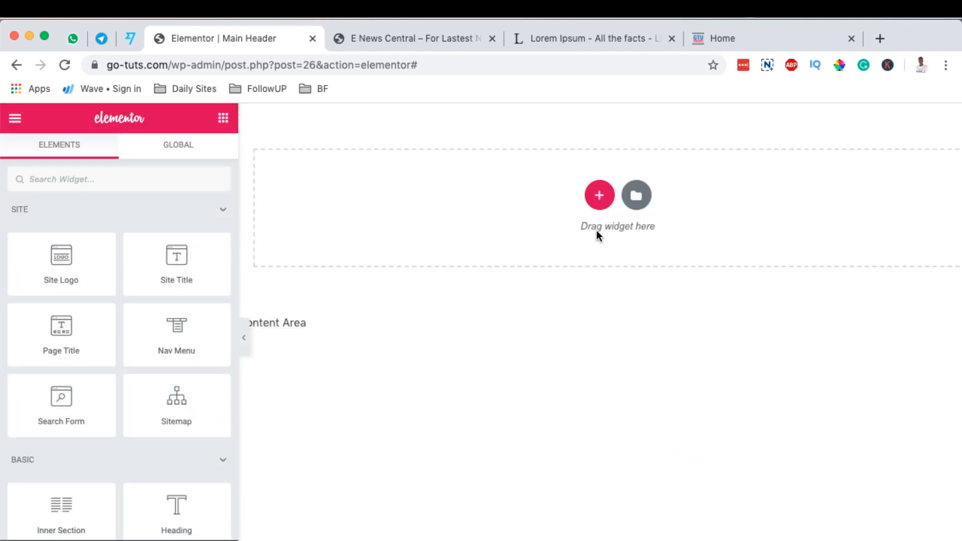
{"action": "left_click", "coordinate": [600, 196]}
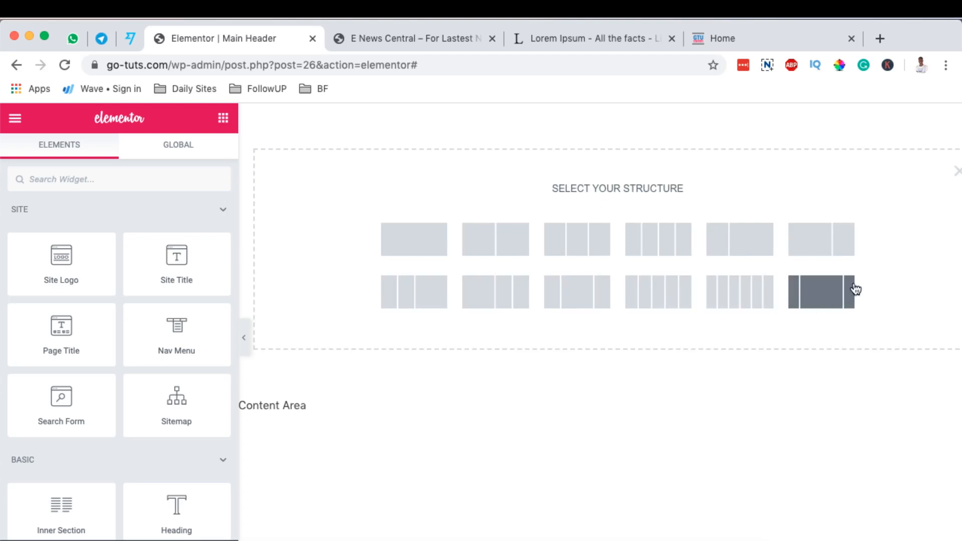
{"action": "left_click", "coordinate": [406, 239]}
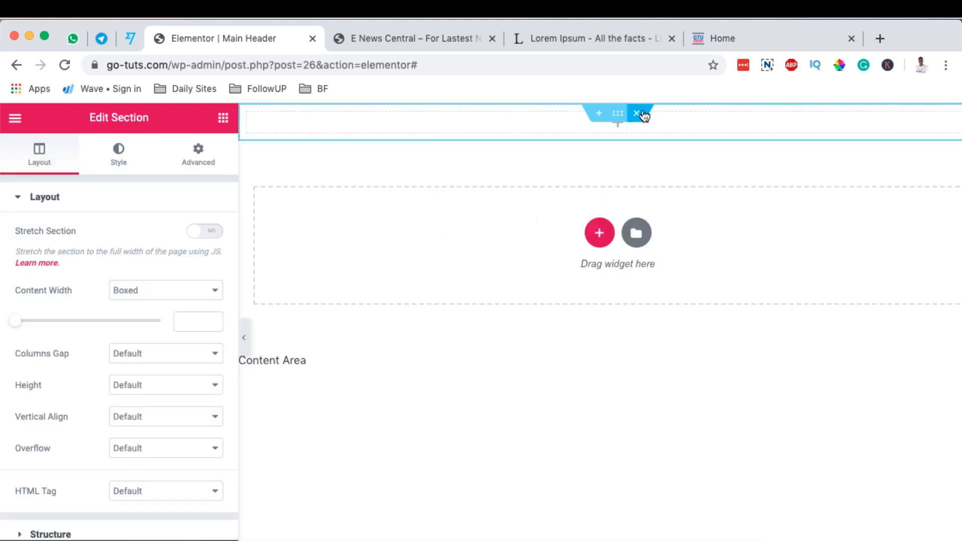
{"action": "left_click", "coordinate": [639, 114]}
{"action": "left_click", "coordinate": [601, 194]}
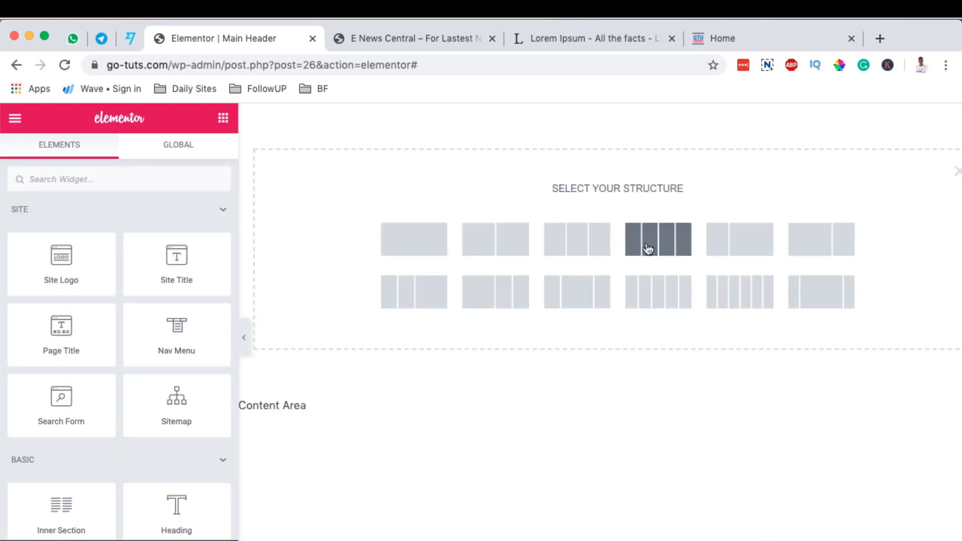
{"action": "left_click", "coordinate": [958, 174]}
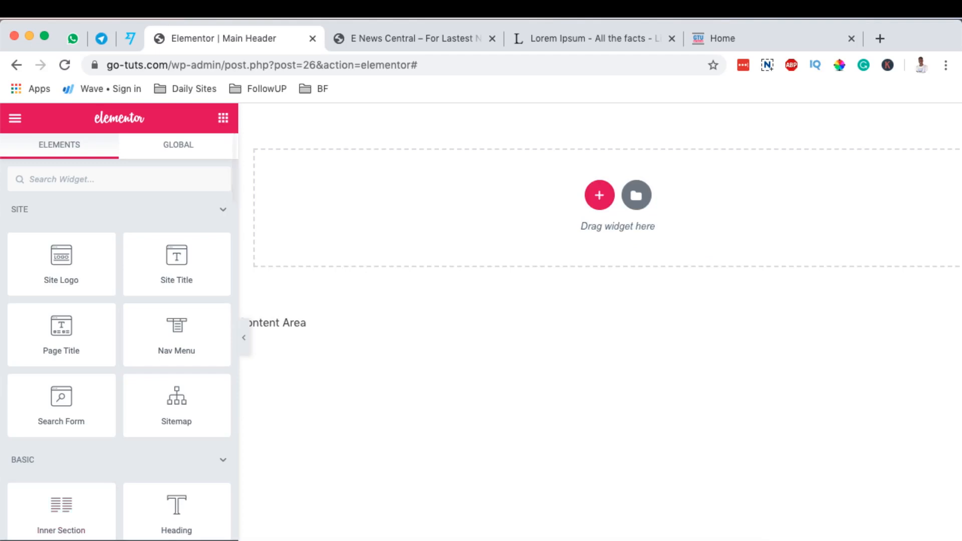
{"action": "left_click", "coordinate": [223, 537]}
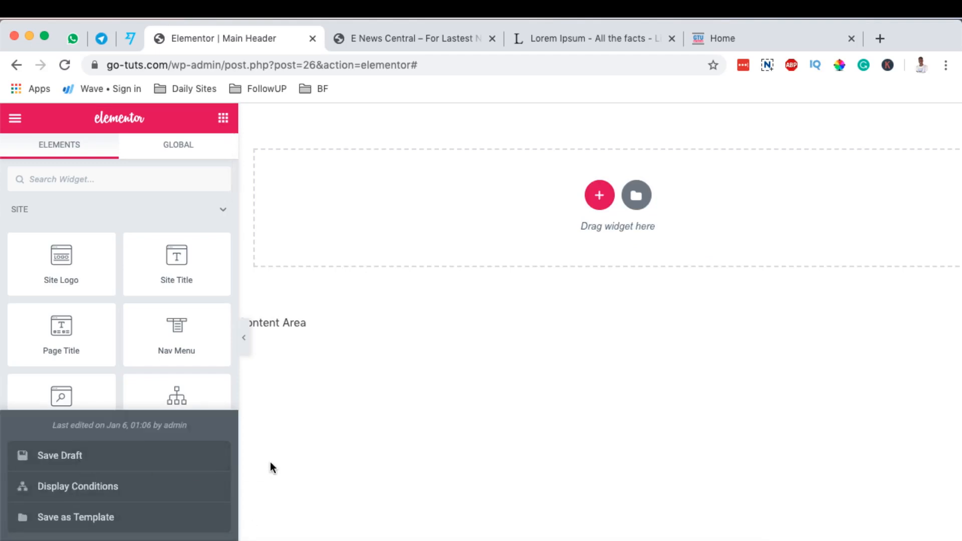
Open the WordPress dashboard of the E News Central site in a separate tab.
{"action": "left_click", "coordinate": [378, 30]}
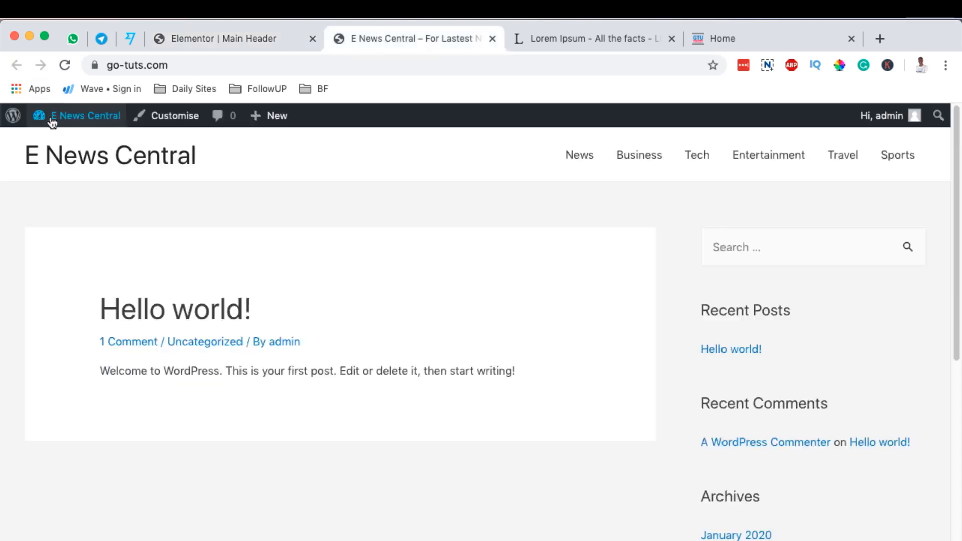
{"action": "mouse_move", "coordinate": [75, 128]}
{"action": "left_click", "coordinate": [56, 141]}
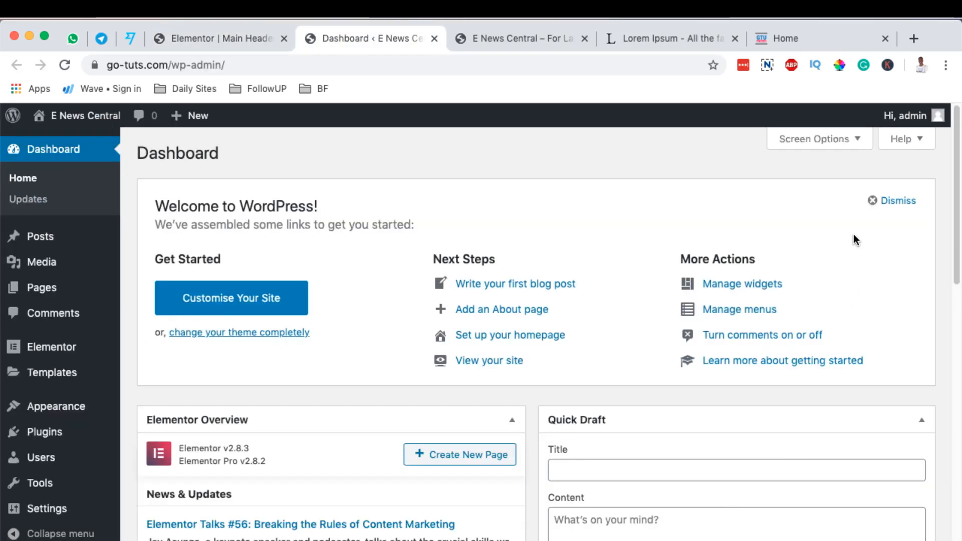
{"action": "scroll", "coordinate": [854, 235], "scroll_direction": "down", "scroll_amount": 1}
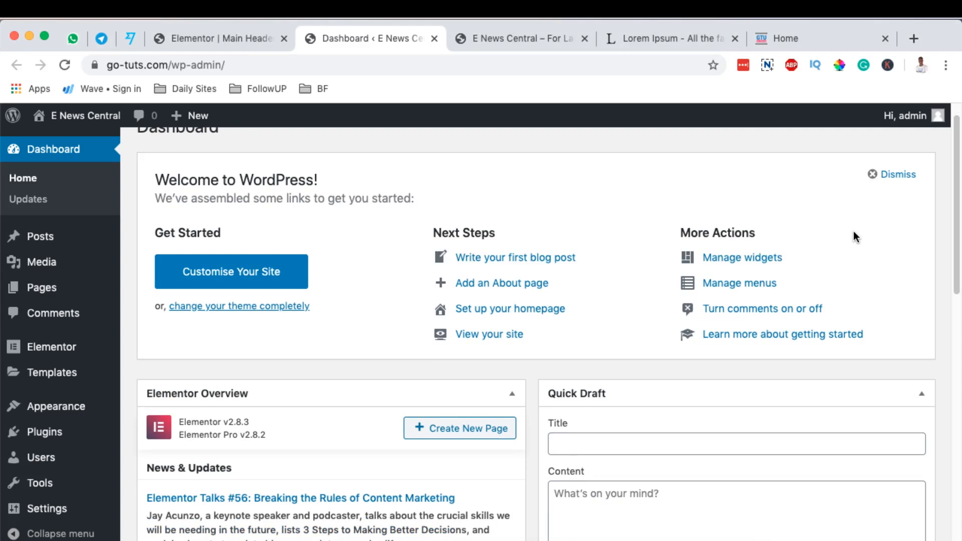
Open the YouTube channel youtube.com/gotechug in a new tab and go to its videos.
{"action": "left_click", "coordinate": [918, 41]}
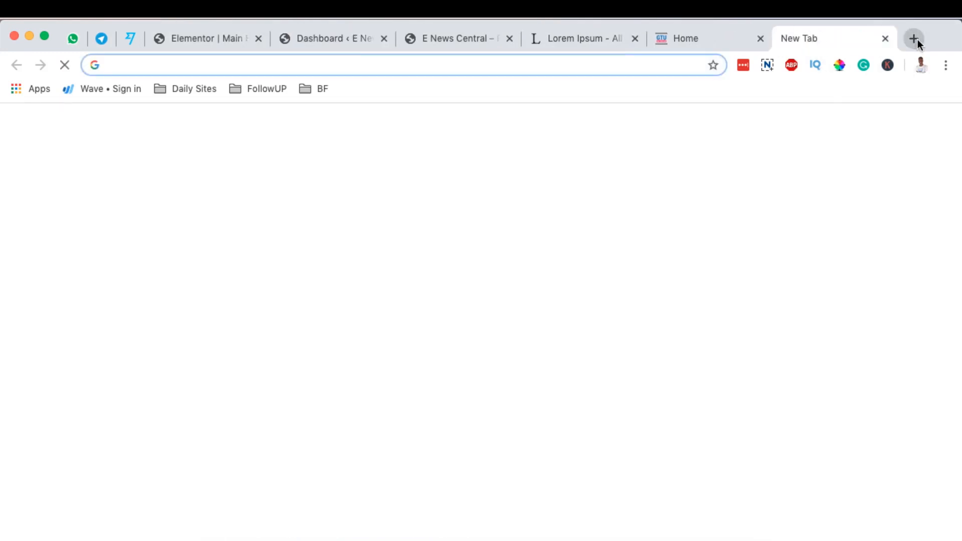
{"action": "type", "text": "e"}
{"action": "key", "text": "BackSpace"}
{"action": "type", "text": "youtube.com"}
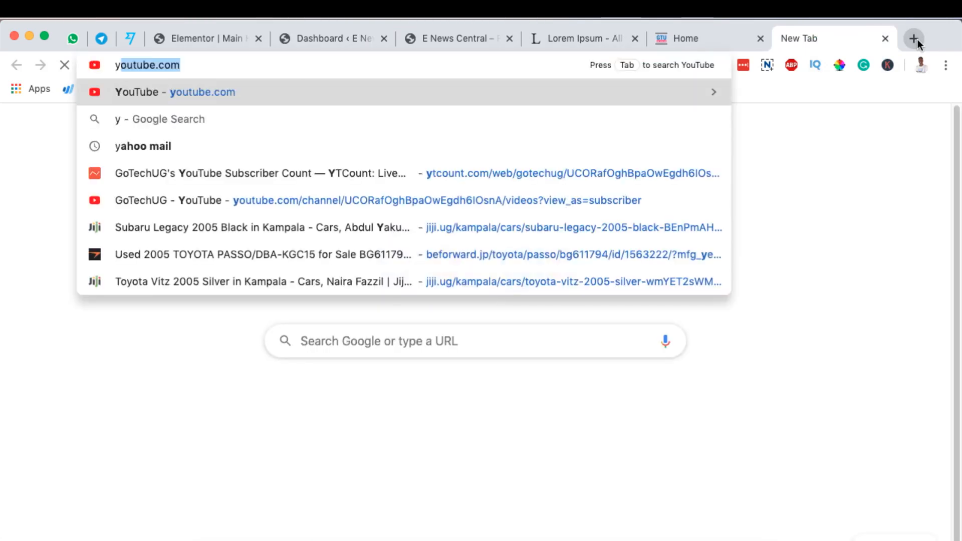
{"action": "type", "text": "/gotec"}
{"action": "key", "text": "BackSpace"}
{"action": "key", "text": "BackSpace"}
{"action": "type", "text": "gotechug"}
{"action": "key", "text": "Return"}
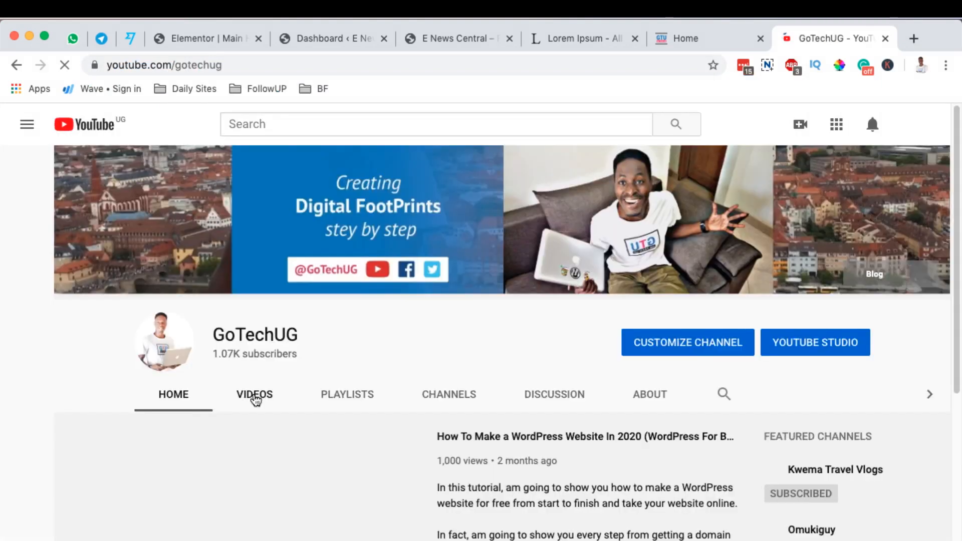
{"action": "left_click", "coordinate": [257, 398]}
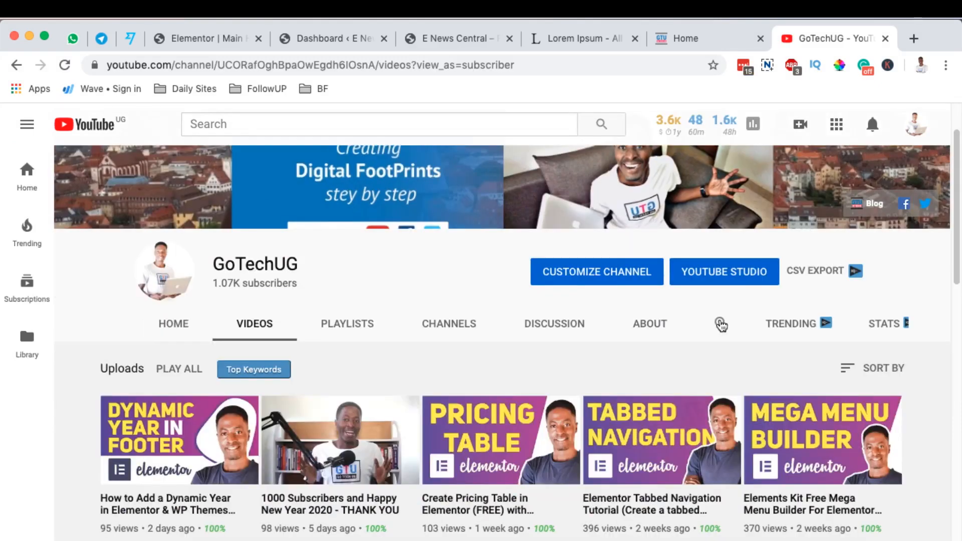
Search the GoTechUG channel for "elements kit" and look through the matching header, footer and mega menu tutorials.
{"action": "left_click", "coordinate": [726, 325]}
{"action": "type", "text": "elements kit"}
{"action": "key", "text": "Return"}
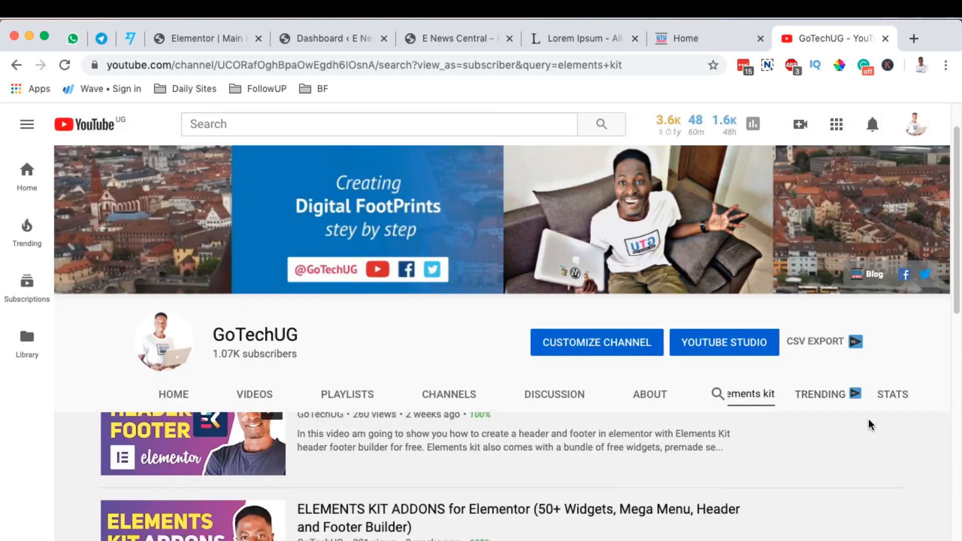
{"action": "scroll", "coordinate": [871, 426], "scroll_direction": "down", "scroll_amount": 5}
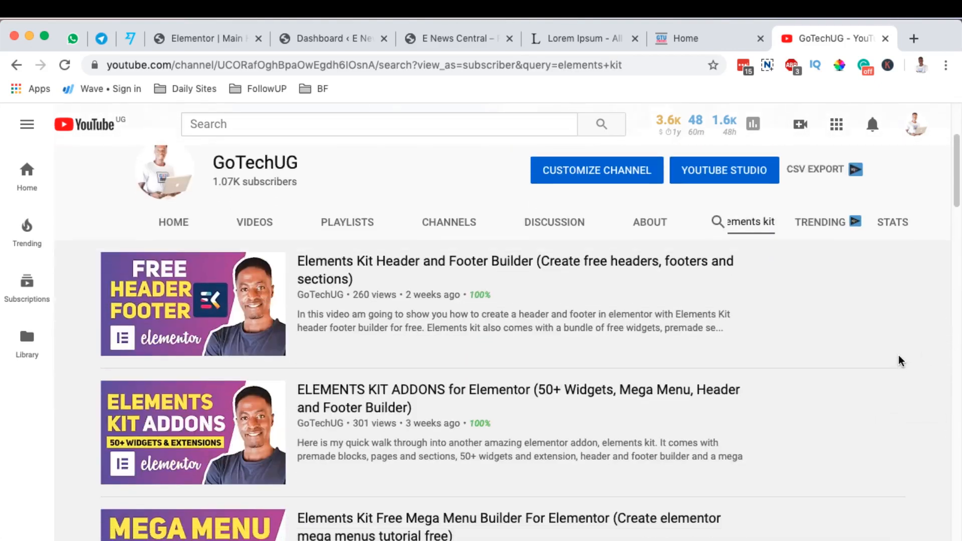
{"action": "scroll", "coordinate": [899, 361], "scroll_direction": "down", "scroll_amount": 5}
{"action": "scroll", "coordinate": [899, 357], "scroll_direction": "down", "scroll_amount": 1}
{"action": "scroll", "coordinate": [899, 357], "scroll_direction": "up", "scroll_amount": 4}
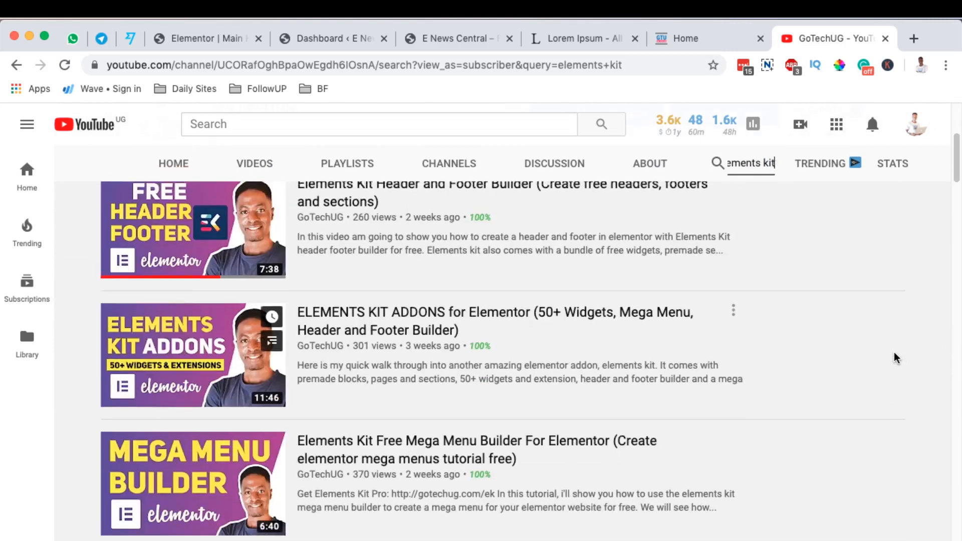
{"action": "scroll", "coordinate": [385, 331], "scroll_direction": "up", "scroll_amount": 2}
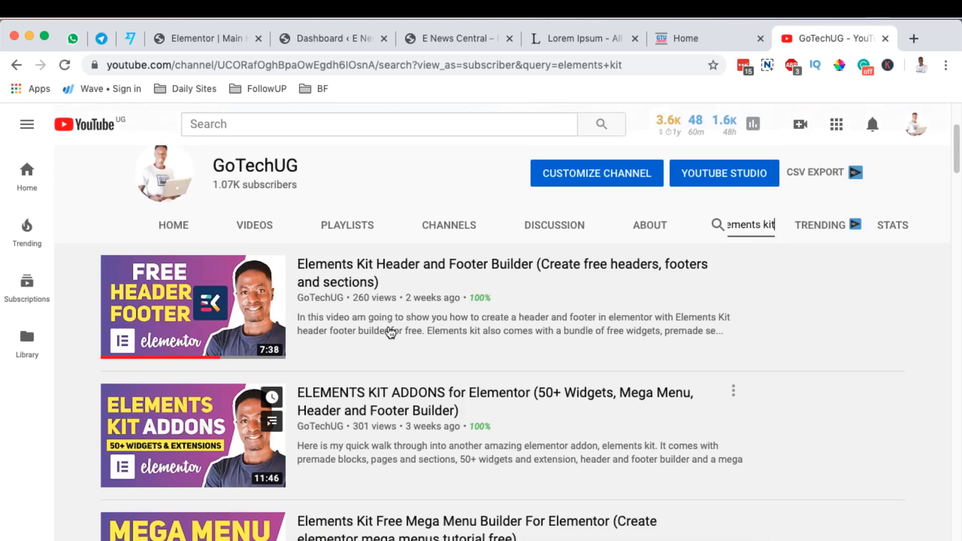
{"action": "scroll", "coordinate": [411, 361], "scroll_direction": "down", "scroll_amount": 3}
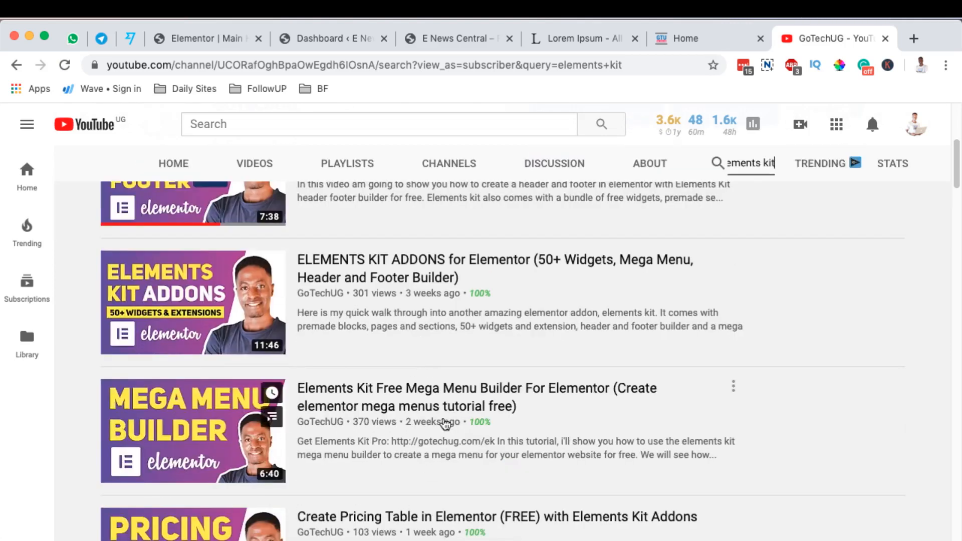
{"action": "scroll", "coordinate": [441, 426], "scroll_direction": "up", "scroll_amount": 6}
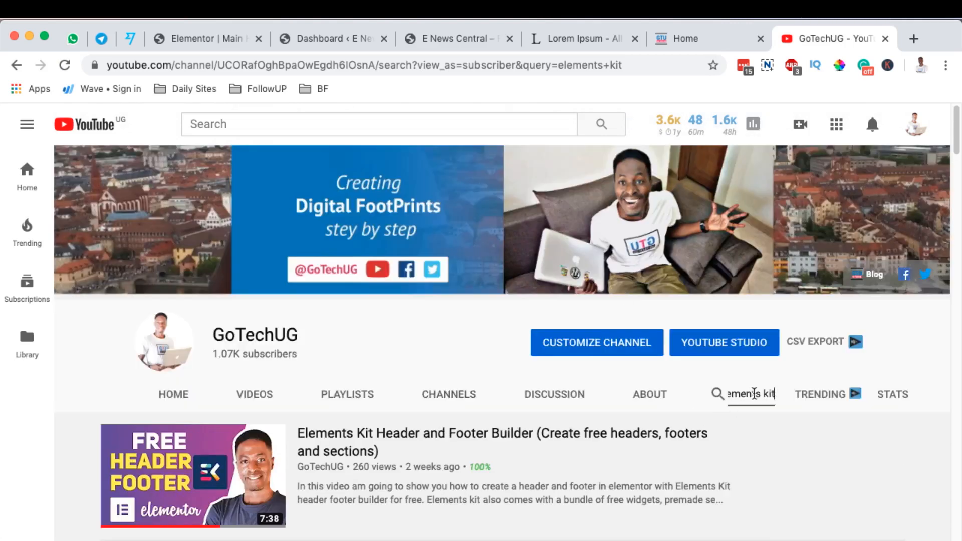
Search the GoTechUG channel for "ht mega".
{"action": "triple_click", "coordinate": [755, 394]}
{"action": "type", "text": "ht me"}
{"action": "key", "text": "Return"}
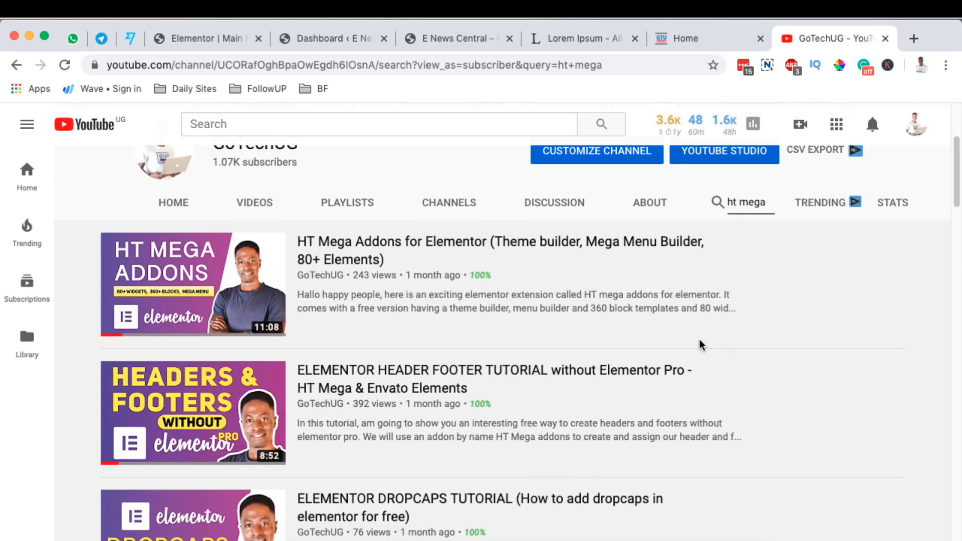
Close the YouTube channel, search the WordPress plugin directory for "elements kit", and install and activate the Elements kit Elementor addons plugin.
{"action": "key", "text": "super+w"}
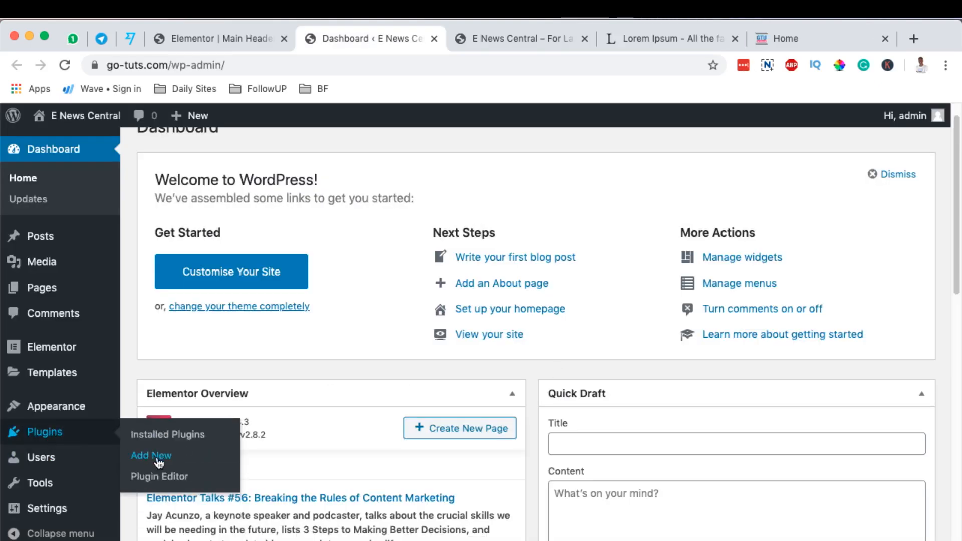
{"action": "left_click", "coordinate": [159, 456]}
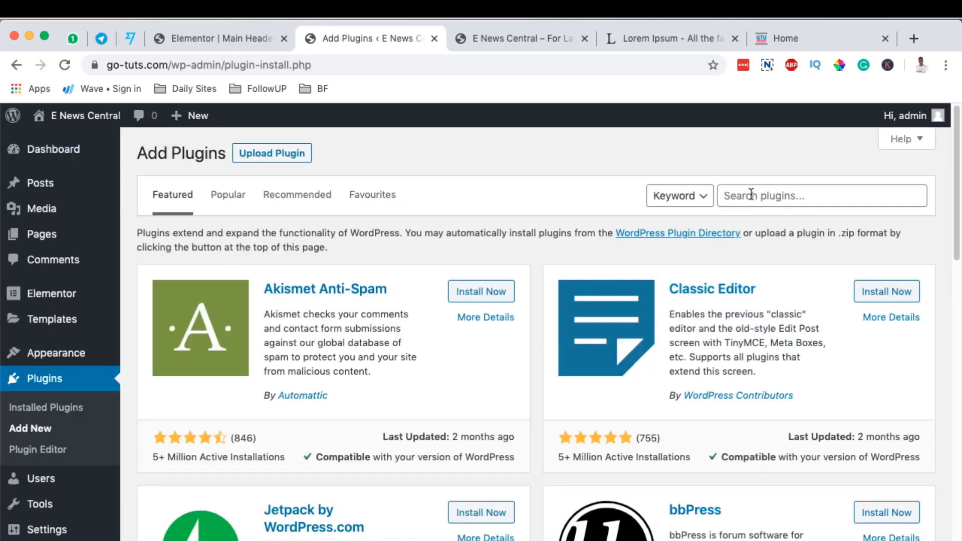
{"action": "left_click", "coordinate": [751, 195]}
{"action": "type", "text": "elementi"}
{"action": "key", "text": "BackSpace"}
{"action": "type", "text": "s kit"}
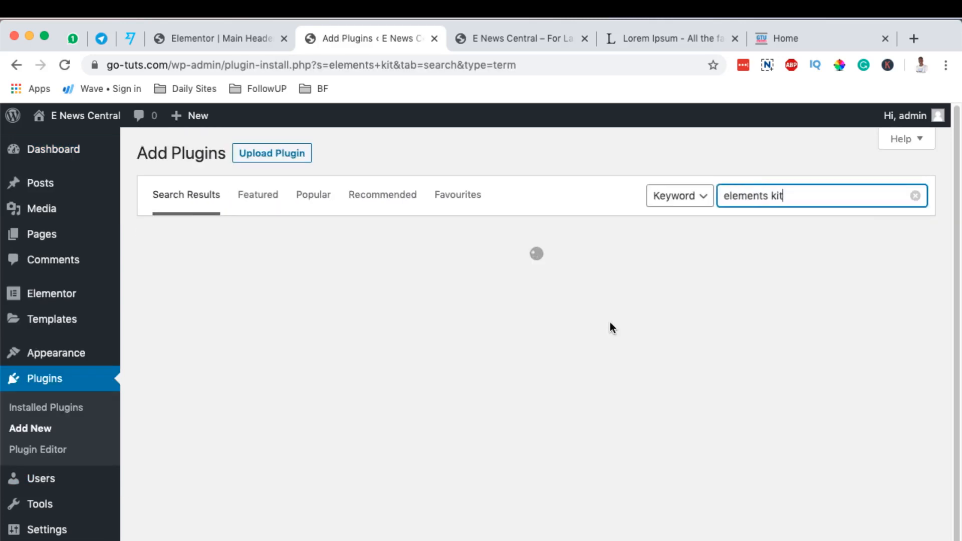
{"action": "left_click", "coordinate": [485, 284]}
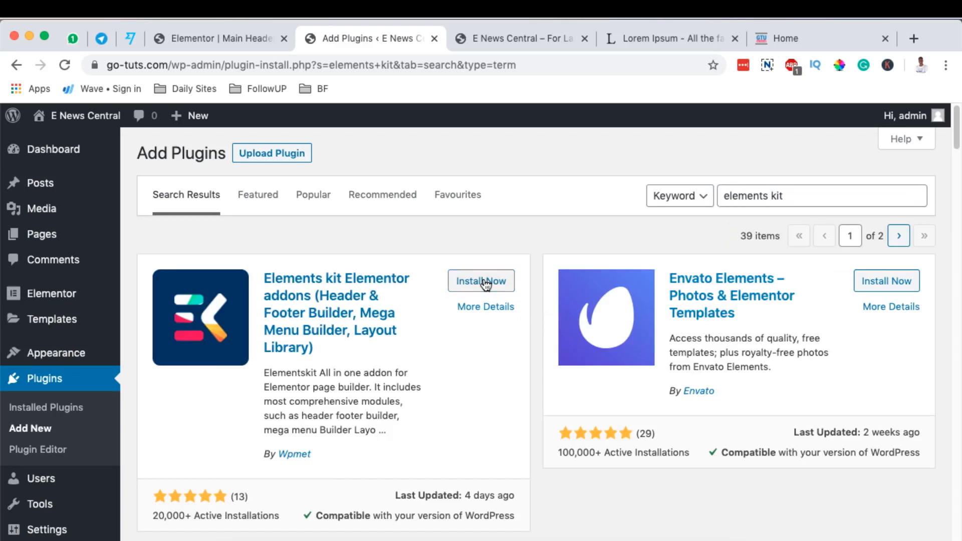
{"action": "left_click", "coordinate": [485, 284]}
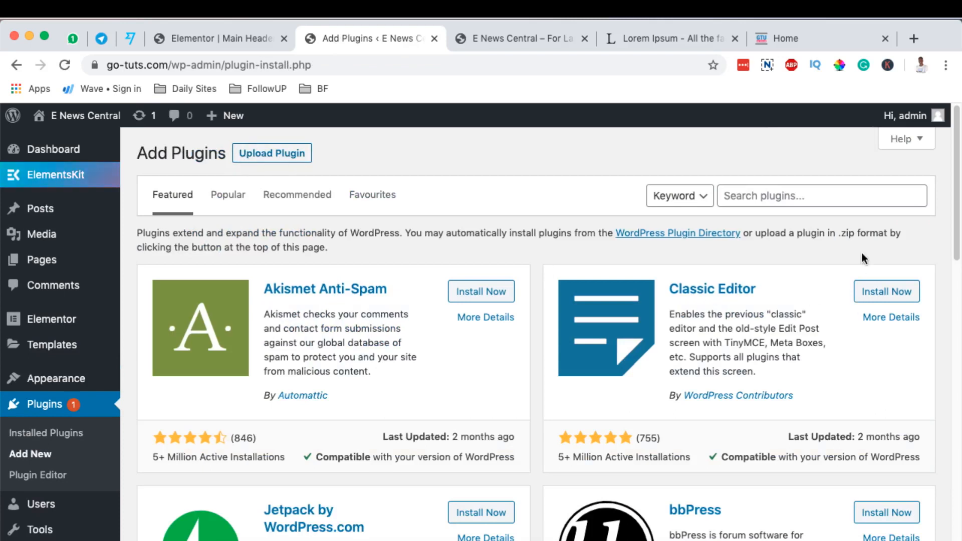
Find the HT Mega plugin by searching for "ht mega", install and activate it, and look through its element settings.
{"action": "left_click", "coordinate": [770, 200]}
{"action": "type", "text": "ht mega"}
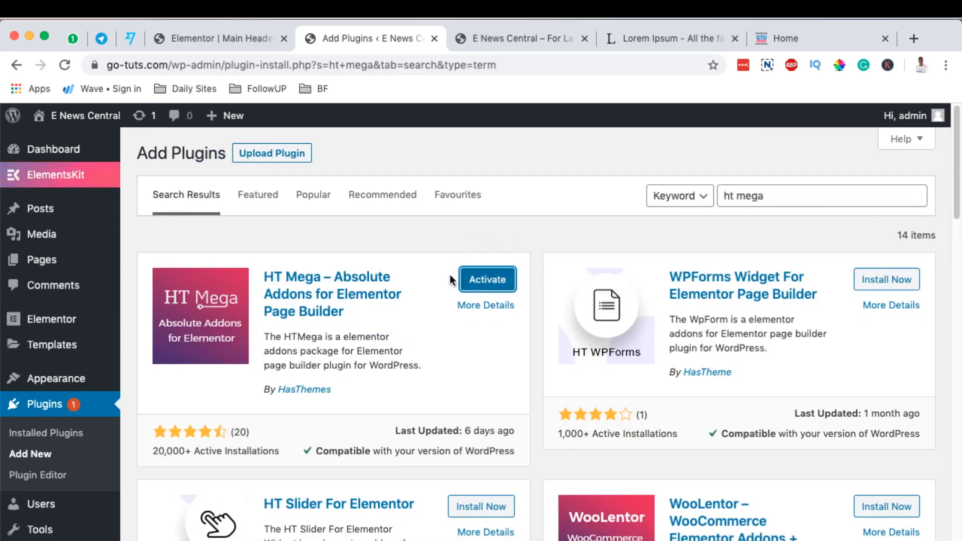
{"action": "left_click", "coordinate": [493, 282]}
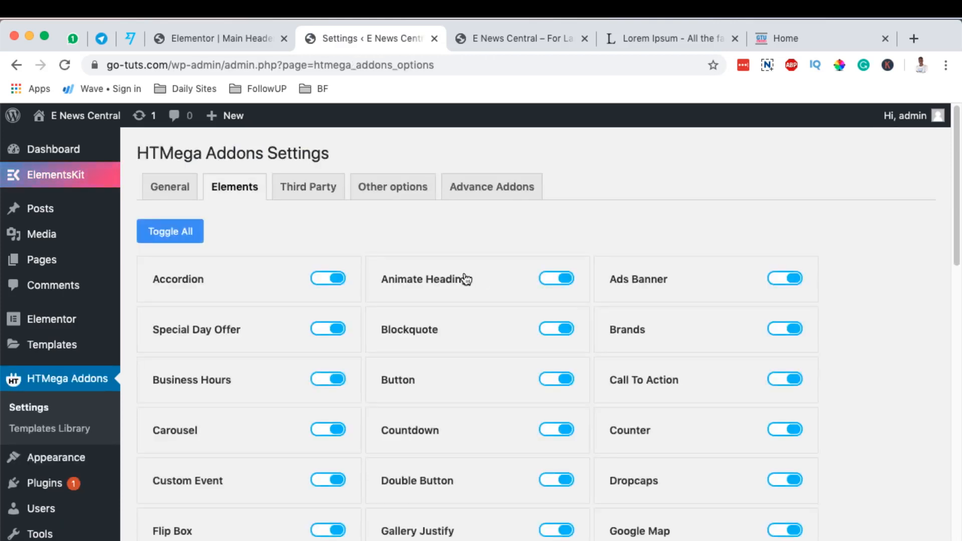
{"action": "scroll", "coordinate": [846, 338], "scroll_direction": "down", "scroll_amount": 3}
{"action": "scroll", "coordinate": [845, 335], "scroll_direction": "down", "scroll_amount": 5}
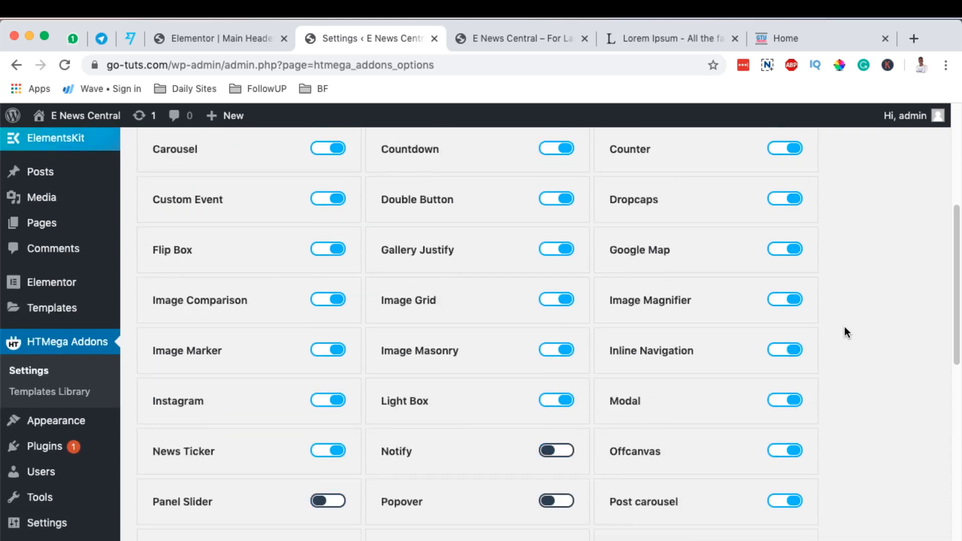
{"action": "scroll", "coordinate": [845, 331], "scroll_direction": "down", "scroll_amount": 1}
{"action": "scroll", "coordinate": [845, 332], "scroll_direction": "up", "scroll_amount": 5}
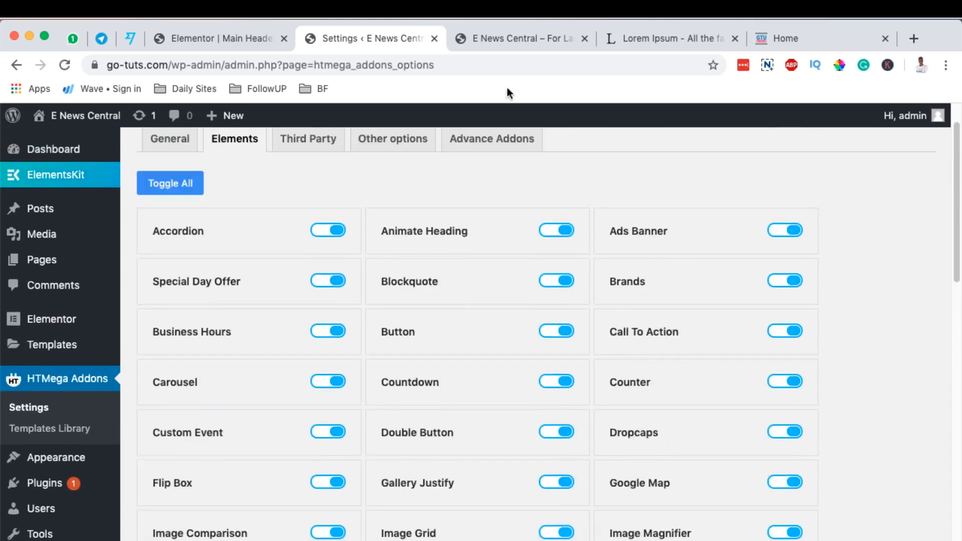
Save the Main Header template as a draft in Elementor and reload the editor.
{"action": "left_click", "coordinate": [500, 36]}
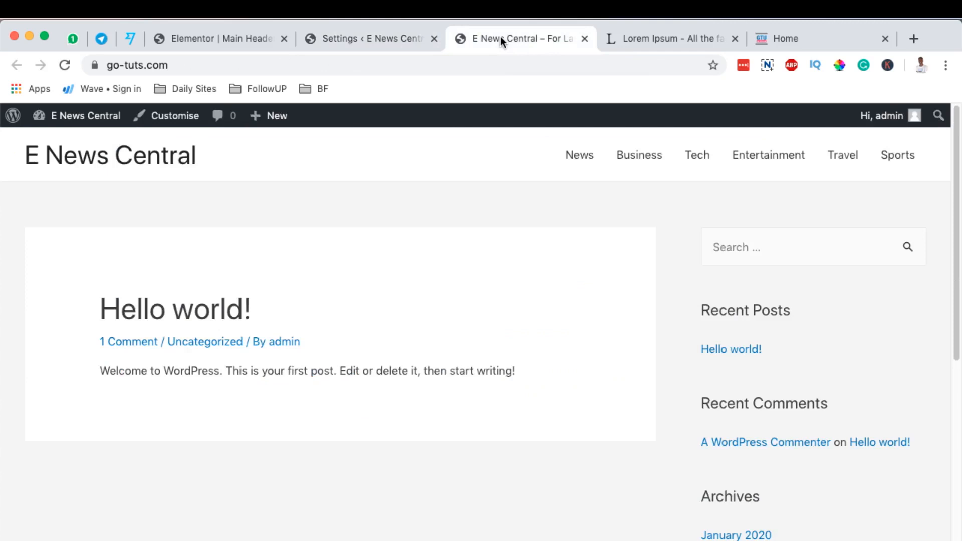
{"action": "left_click", "coordinate": [255, 40]}
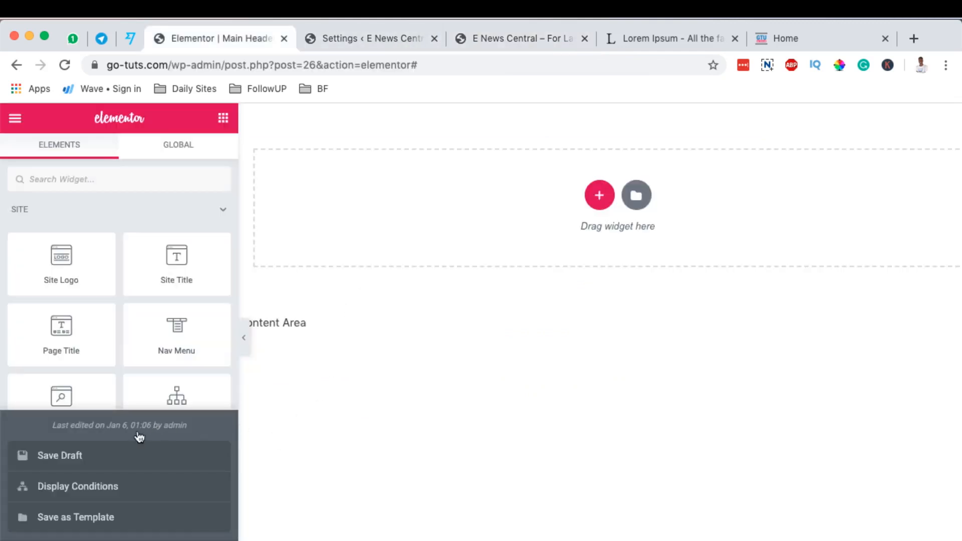
{"action": "left_click", "coordinate": [69, 456]}
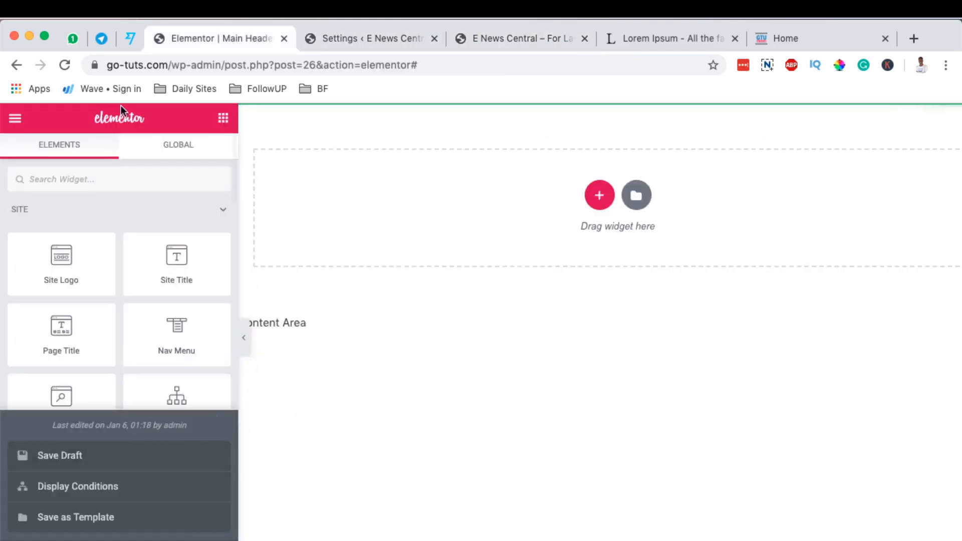
{"action": "left_click", "coordinate": [64, 63]}
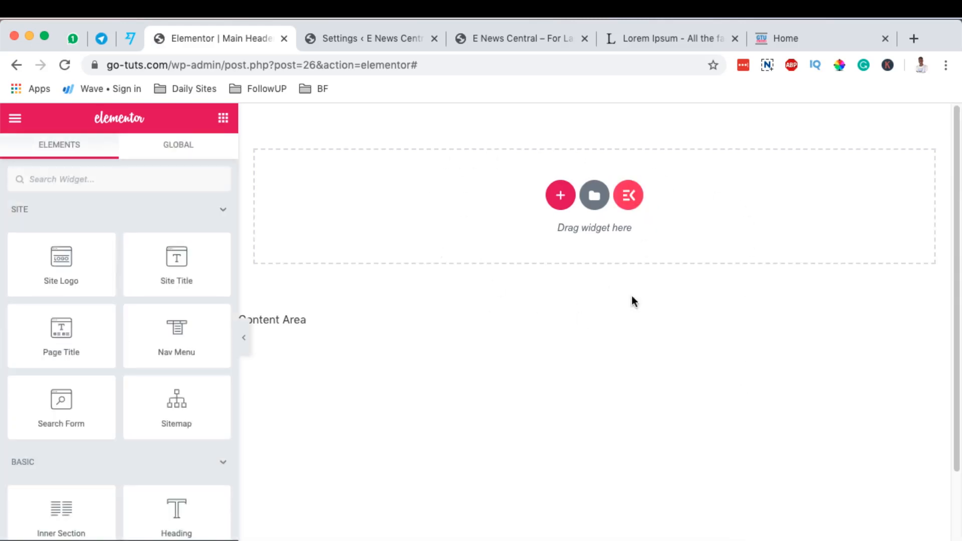
Insert the ElementsKit library header with the light blue contact bar and Appointment button into the template and preview it at full width.
{"action": "left_click", "coordinate": [630, 196]}
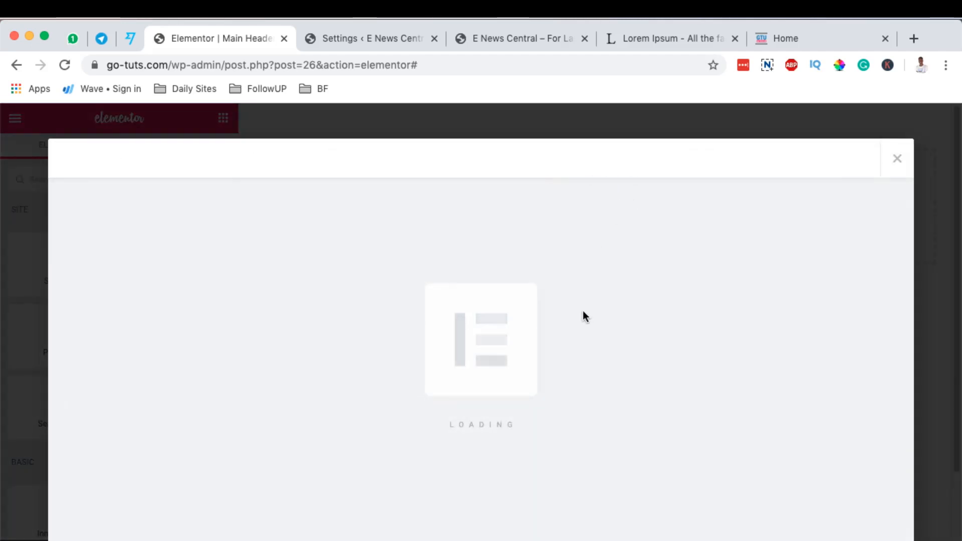
{"action": "left_click", "coordinate": [169, 158]}
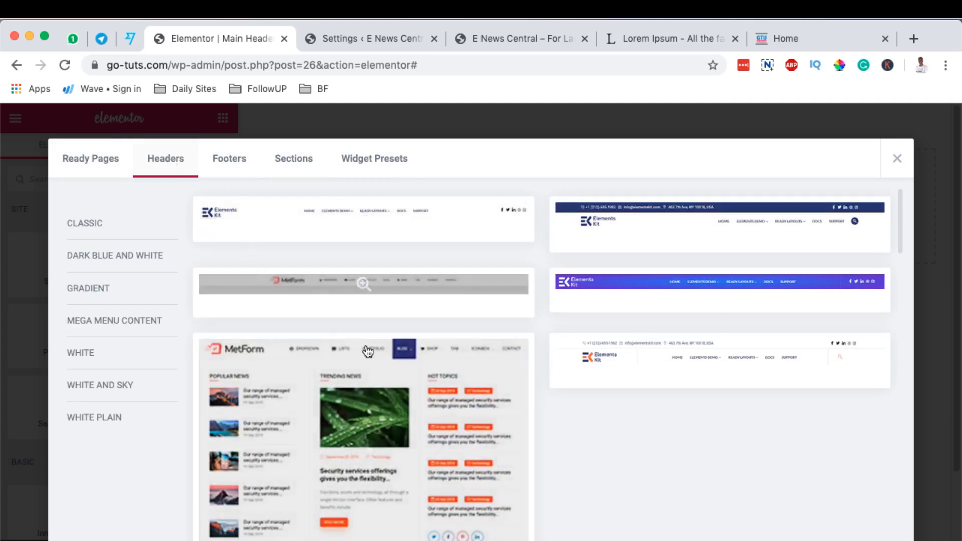
{"action": "scroll", "coordinate": [648, 427], "scroll_direction": "down", "scroll_amount": 1}
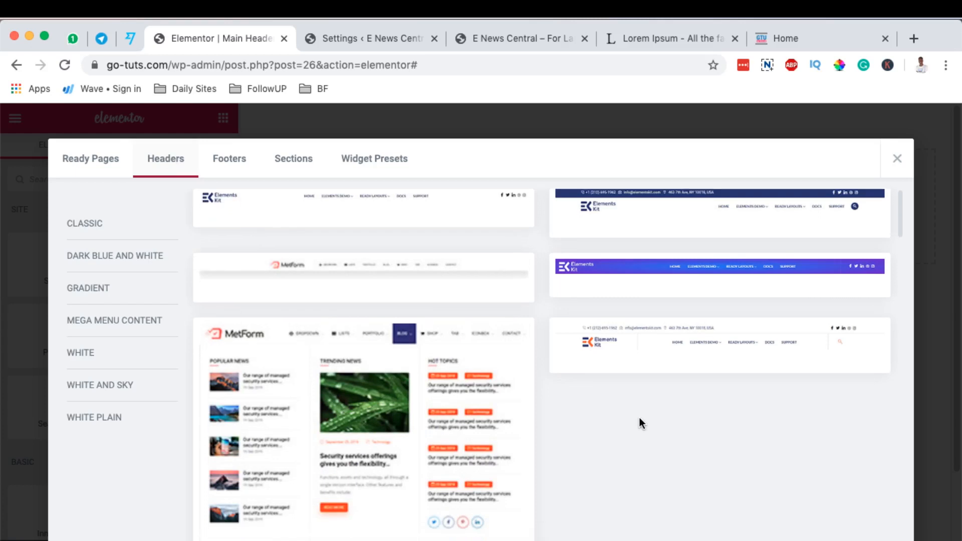
{"action": "scroll", "coordinate": [551, 401], "scroll_direction": "down", "scroll_amount": 6}
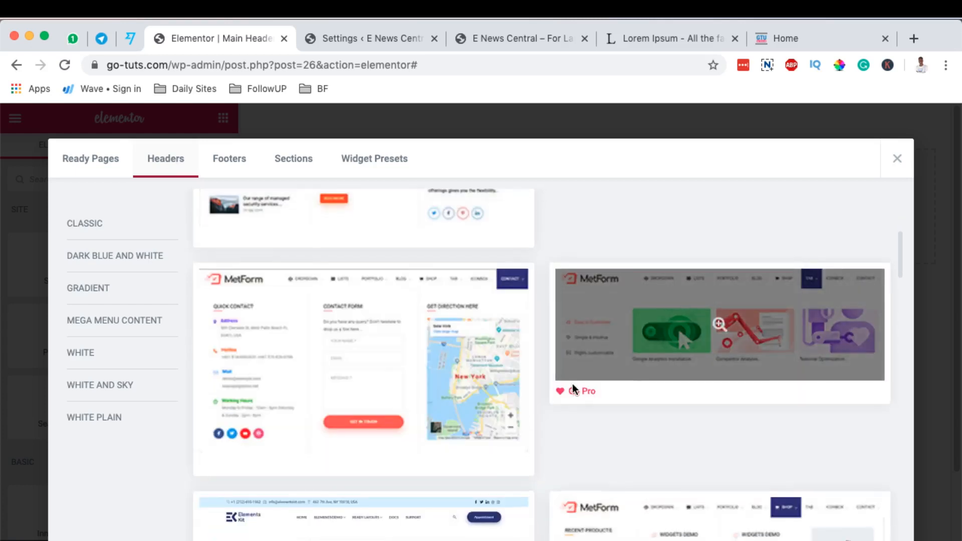
{"action": "scroll", "coordinate": [573, 386], "scroll_direction": "down", "scroll_amount": 2}
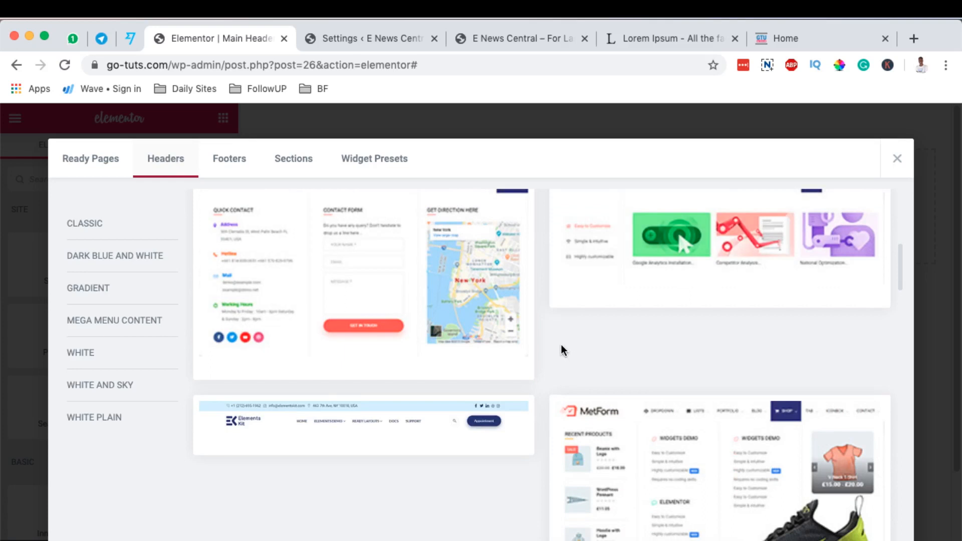
{"action": "scroll", "coordinate": [561, 350], "scroll_direction": "down", "scroll_amount": 1}
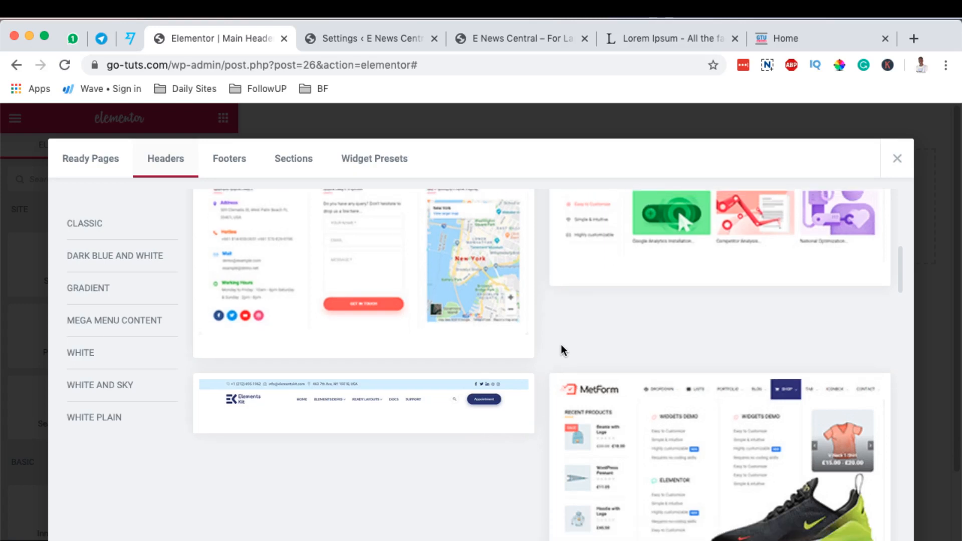
{"action": "scroll", "coordinate": [562, 350], "scroll_direction": "up", "scroll_amount": 2}
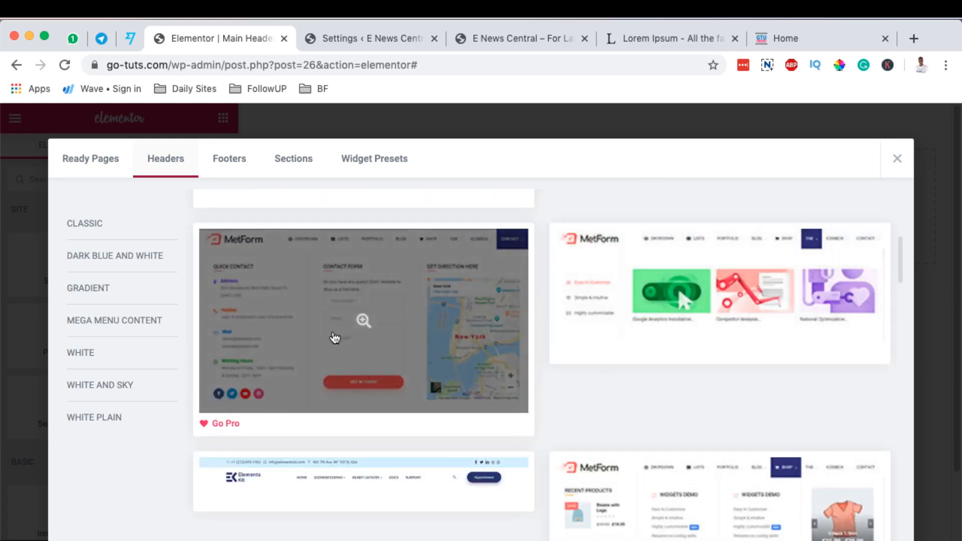
{"action": "scroll", "coordinate": [501, 384], "scroll_direction": "down", "scroll_amount": 4}
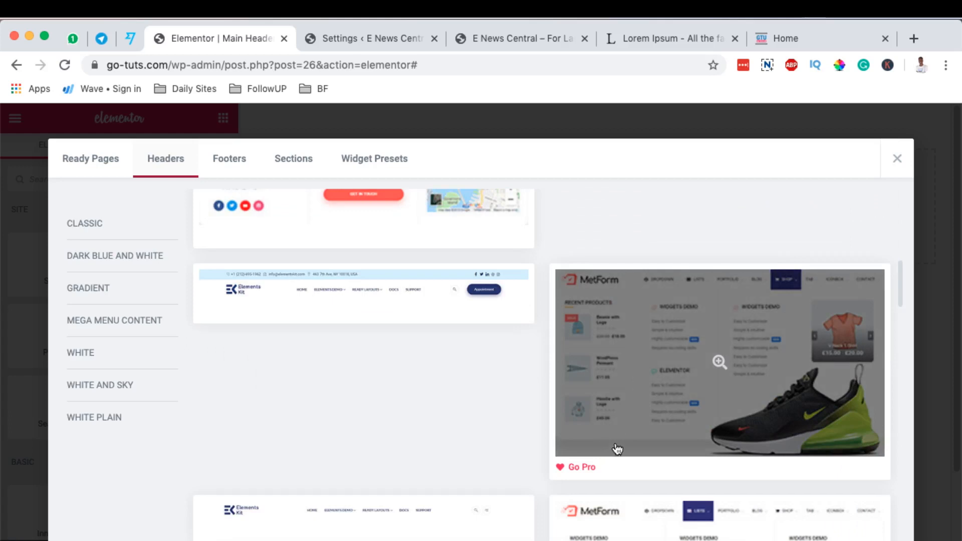
{"action": "scroll", "coordinate": [623, 406], "scroll_direction": "down", "scroll_amount": 2}
{"action": "scroll", "coordinate": [346, 311], "scroll_direction": "up", "scroll_amount": 2}
{"action": "left_click", "coordinate": [222, 337]}
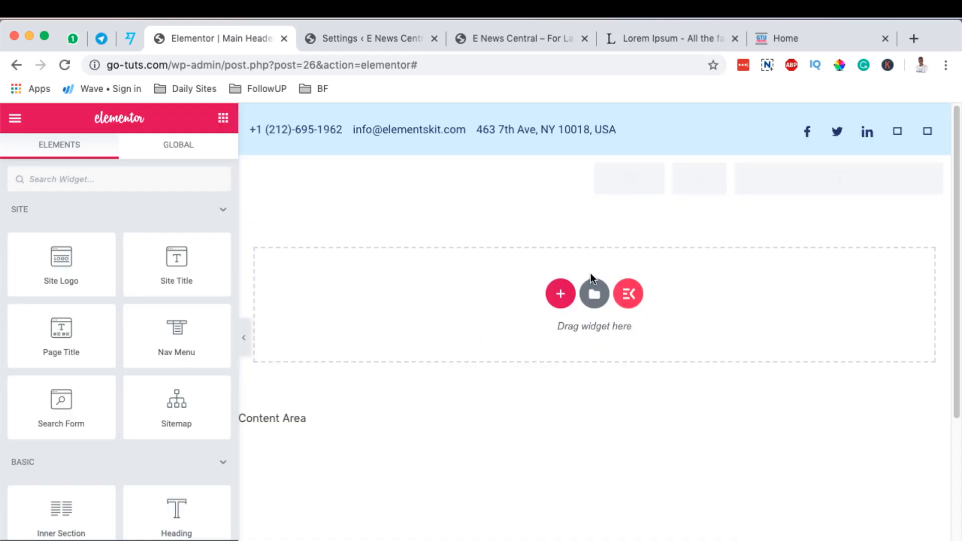
{"action": "left_click", "coordinate": [245, 338]}
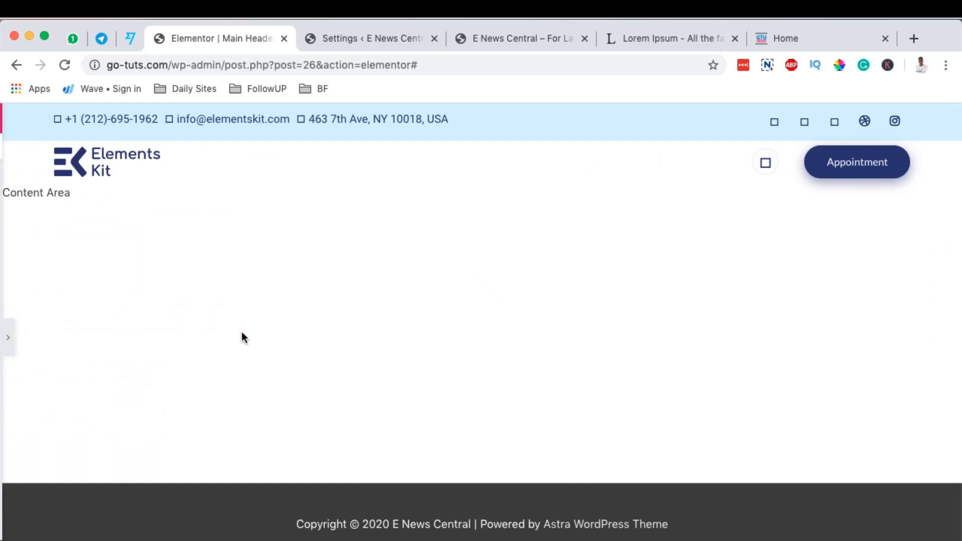
{"action": "left_click", "coordinate": [6, 344]}
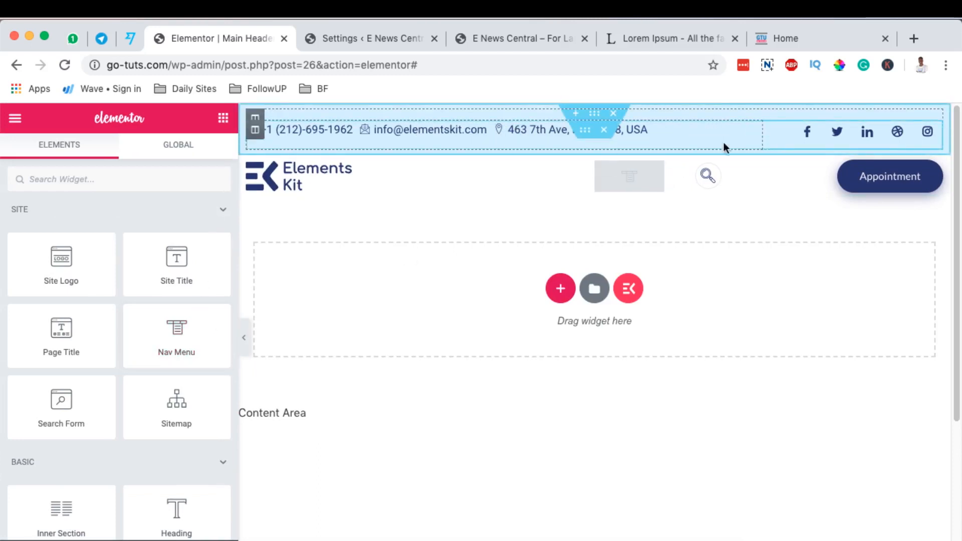
Replace the icon of the phone item in the top bar's icon list with the solid phone handset from the icon library.
{"action": "left_click", "coordinate": [754, 132]}
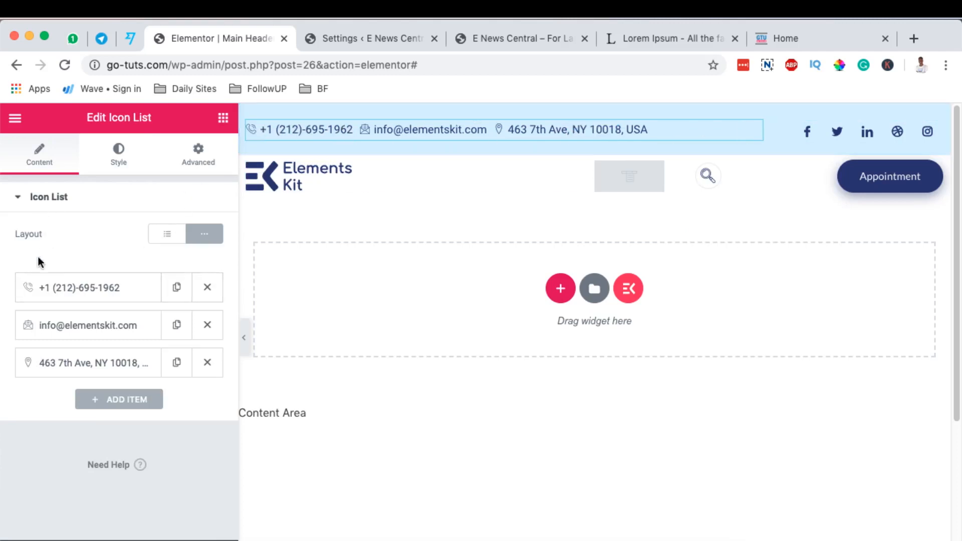
{"action": "left_click", "coordinate": [77, 291]}
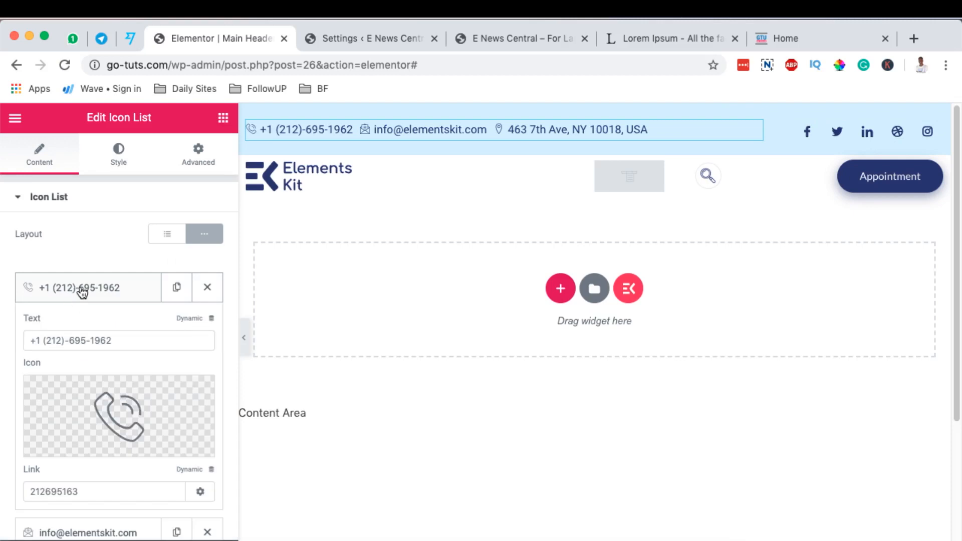
{"action": "left_click", "coordinate": [55, 343]}
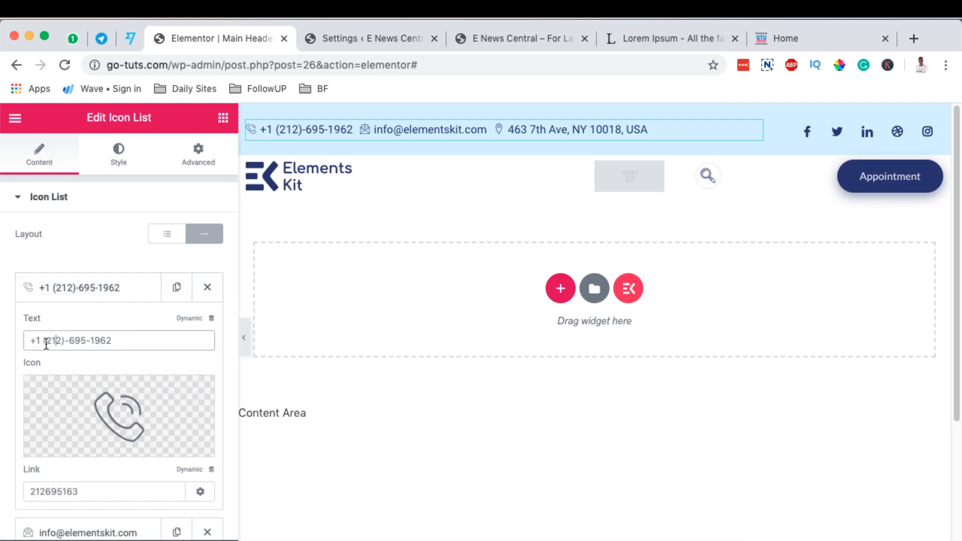
{"action": "left_click_drag", "start_coordinate": [52, 341], "coordinate": [106, 341]}
{"action": "mouse_move", "coordinate": [150, 396]}
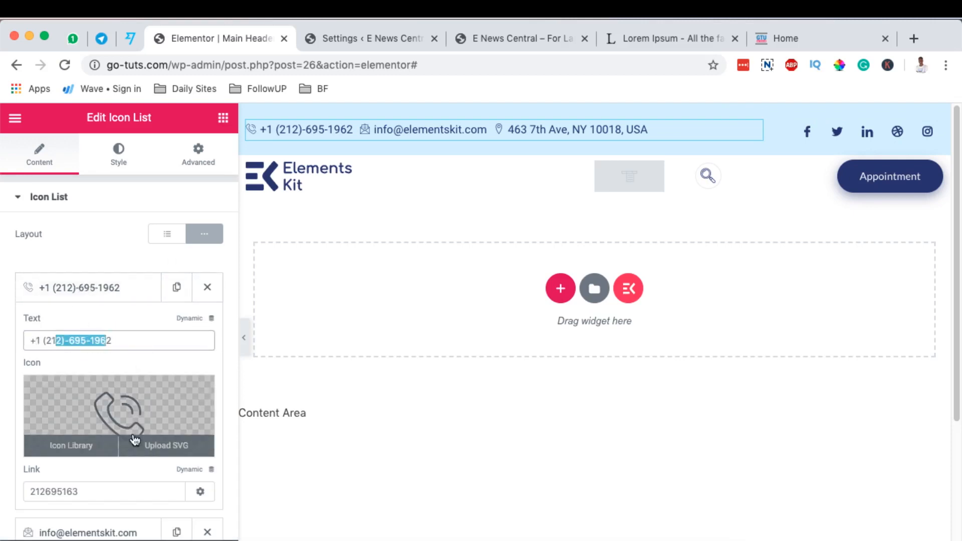
{"action": "left_click", "coordinate": [73, 446]}
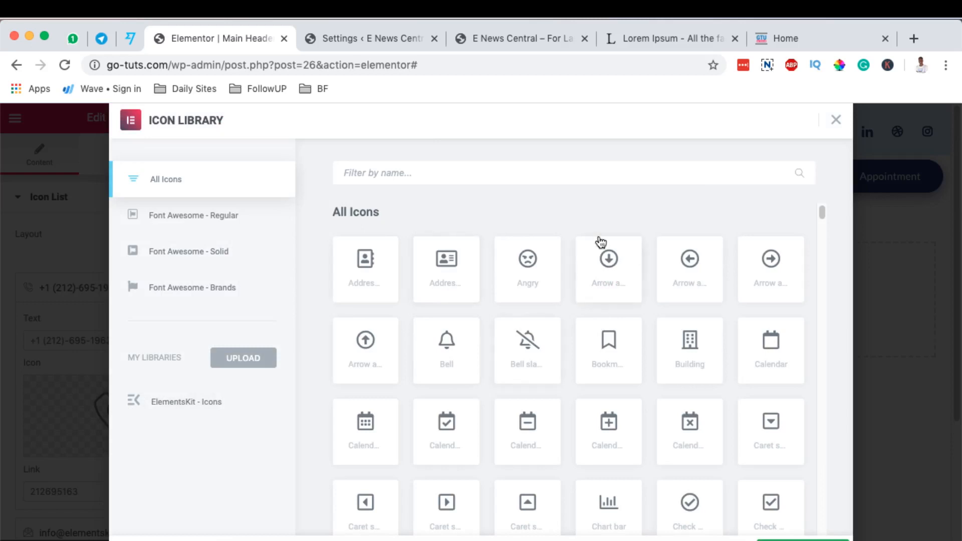
{"action": "type", "text": "p"}
{"action": "key", "text": "BackSpace"}
{"action": "type", "text": "p"}
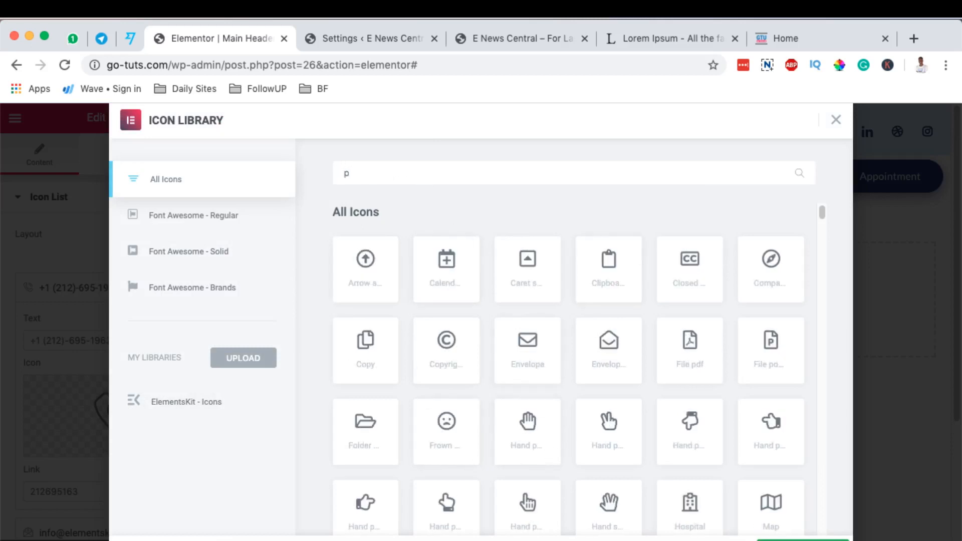
{"action": "type", "text": "hone"}
{"action": "left_click", "coordinate": [530, 346]}
{"action": "left_click", "coordinate": [811, 534]}
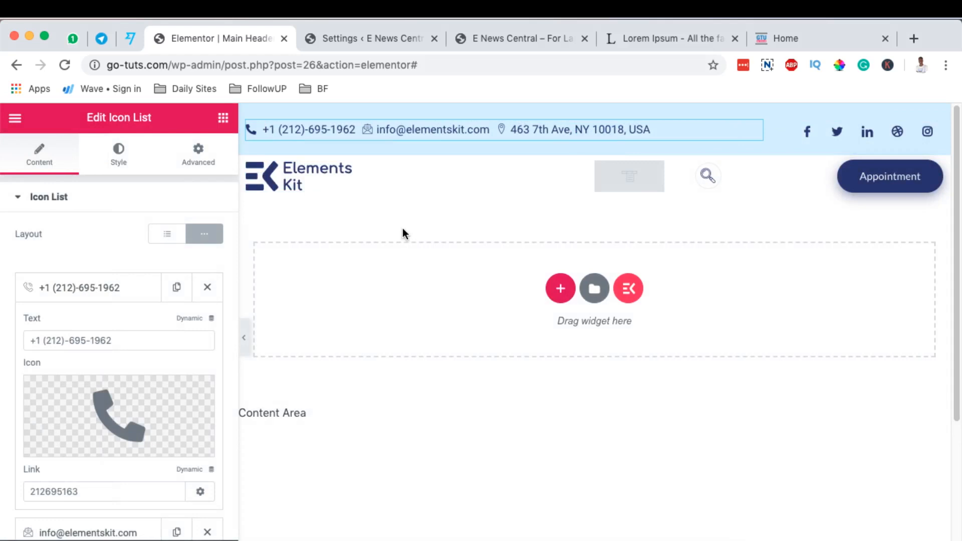
{"action": "left_click", "coordinate": [104, 299]}
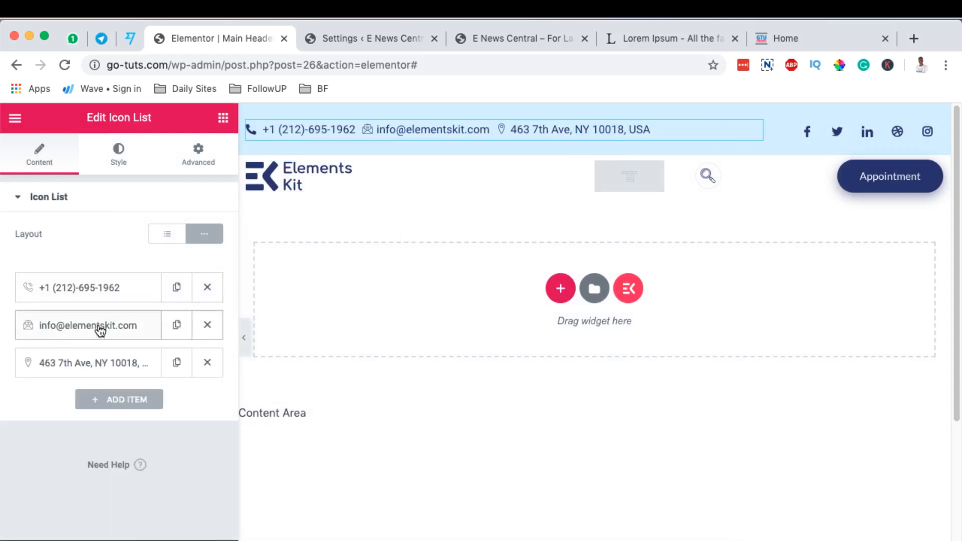
Replace the text of the e-mail item in the top bar's icon list with the site's admin e-mail address.
{"action": "left_click", "coordinate": [98, 327]}
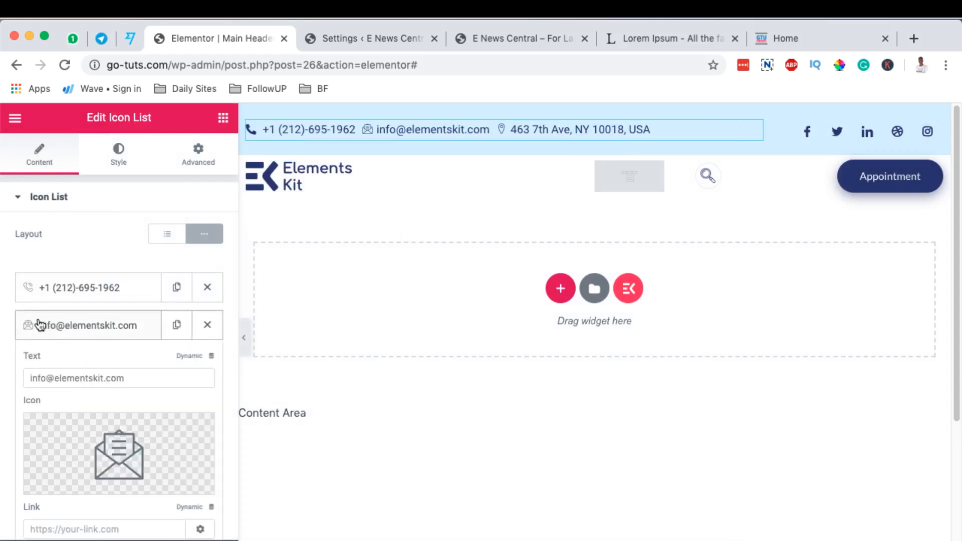
{"action": "triple_click", "coordinate": [39, 379]}
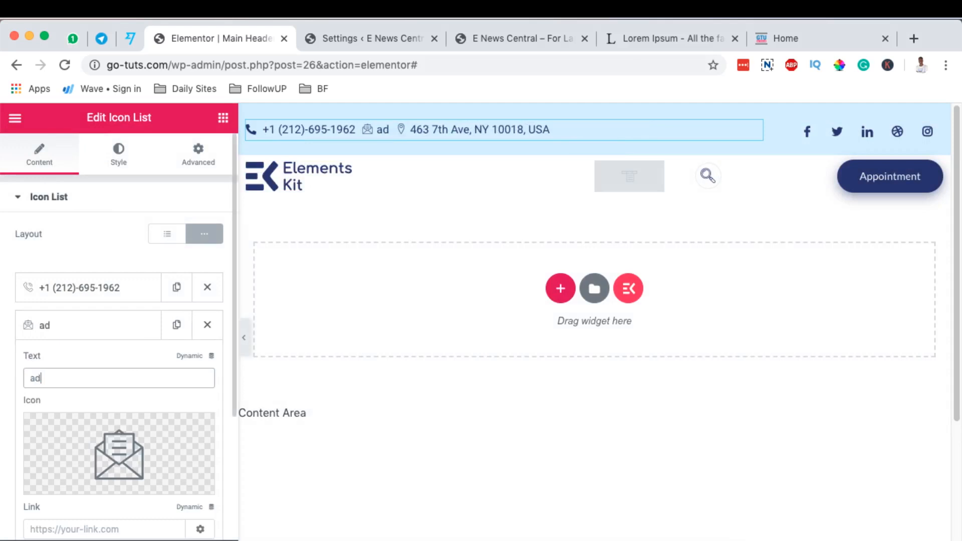
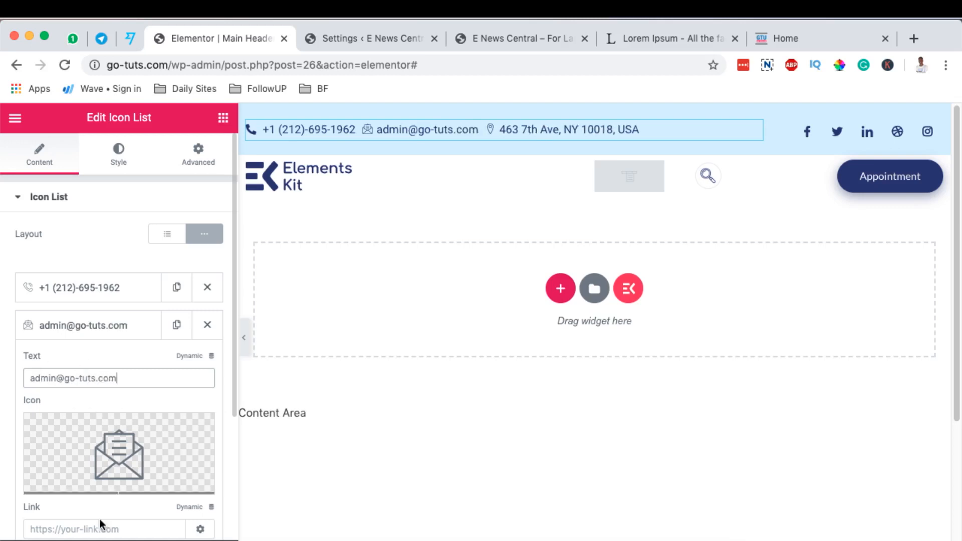
Examine the text and icon settings of the address item in the top bar's icon list.
{"action": "left_click", "coordinate": [100, 332]}
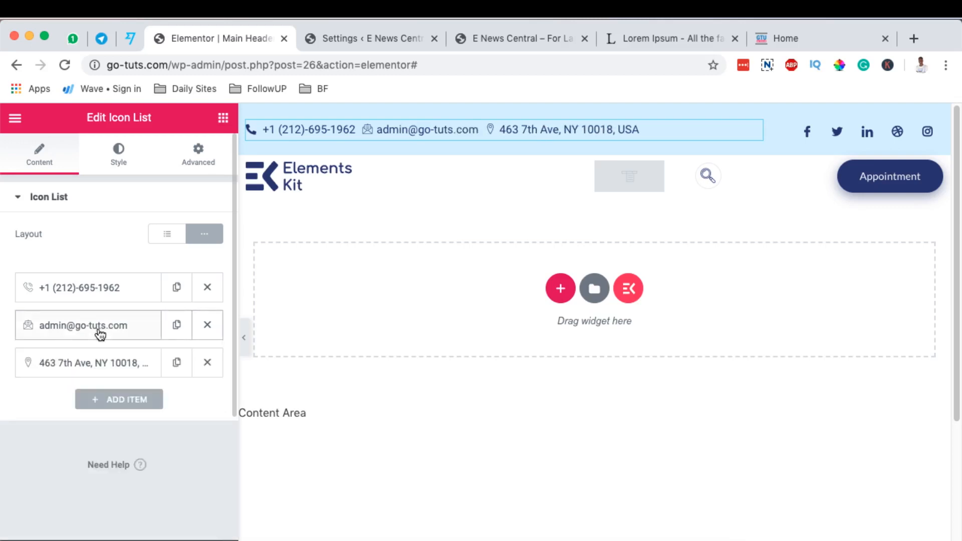
{"action": "left_click", "coordinate": [93, 365]}
{"action": "scroll", "coordinate": [158, 431], "scroll_direction": "down", "scroll_amount": 2}
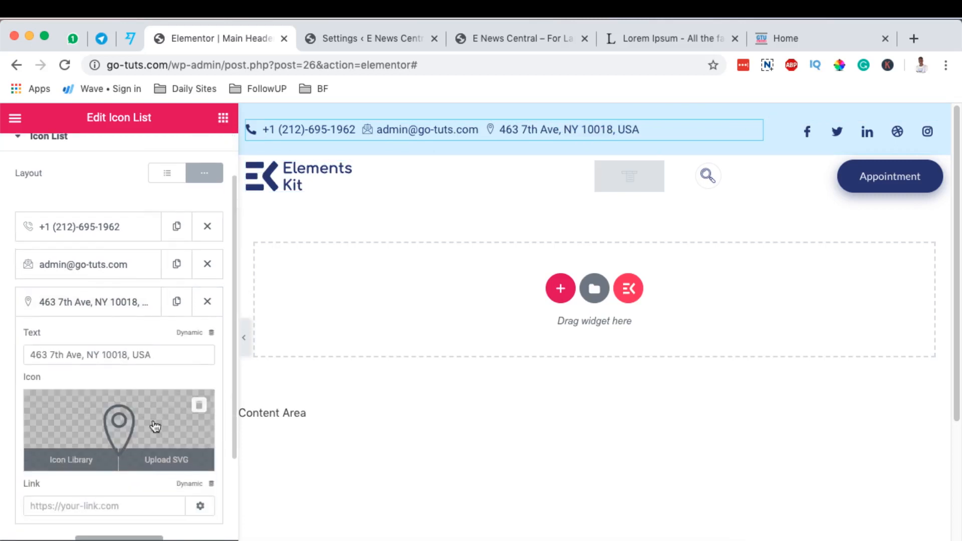
{"action": "left_click_drag", "start_coordinate": [100, 356], "coordinate": [152, 354]}
{"action": "left_click", "coordinate": [166, 353]}
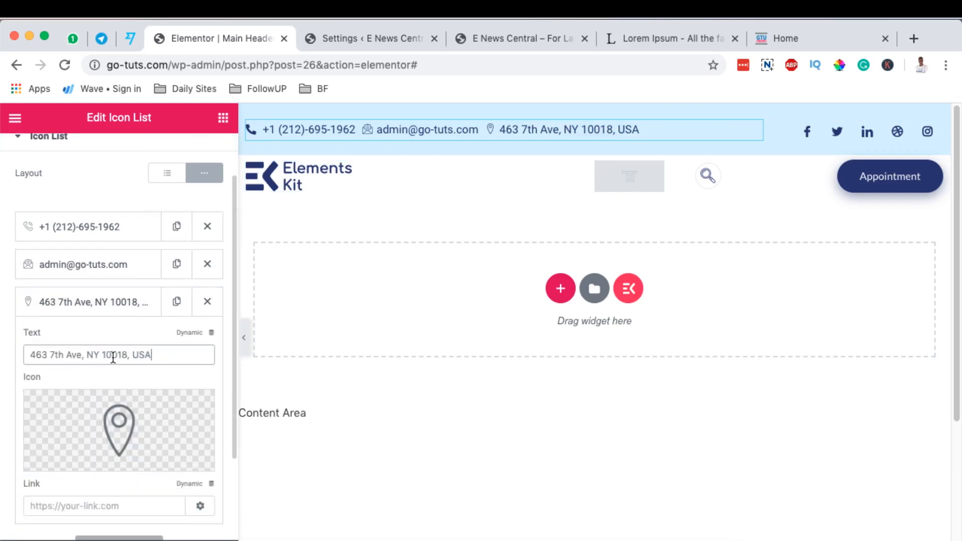
{"action": "left_click", "coordinate": [86, 303]}
{"action": "left_click", "coordinate": [88, 303]}
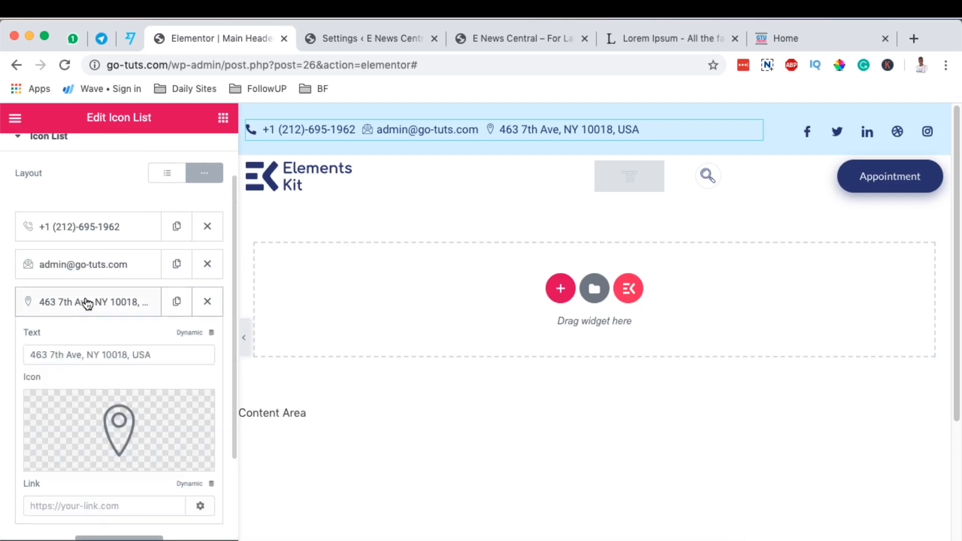
{"action": "left_click", "coordinate": [88, 302]}
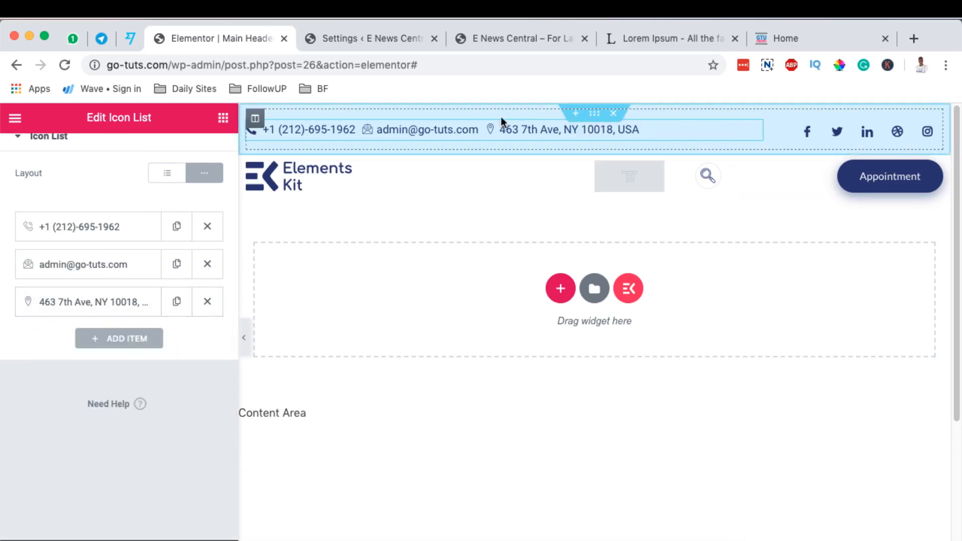
Delete the top contact bar section and restore it from the editing history.
{"action": "left_click", "coordinate": [615, 115]}
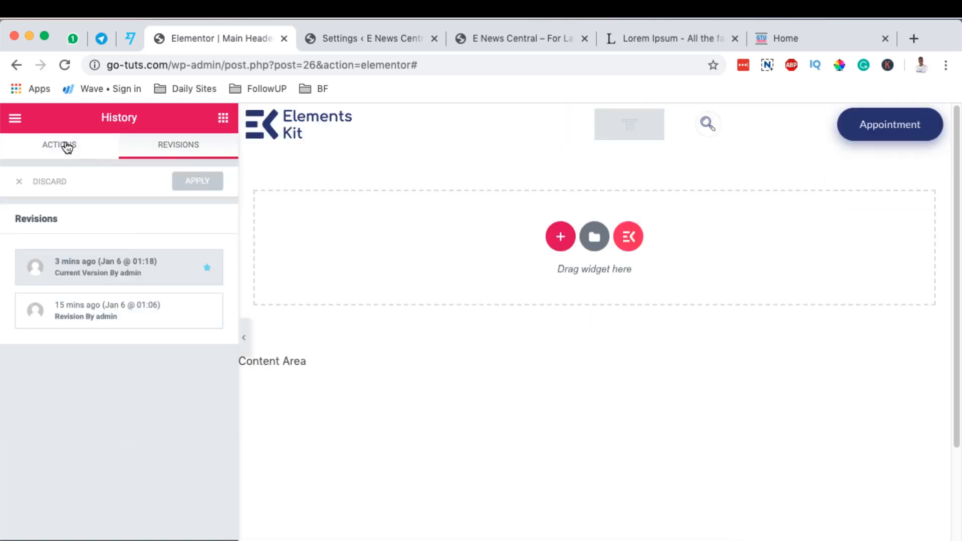
{"action": "left_click", "coordinate": [67, 147]}
{"action": "left_click", "coordinate": [206, 232]}
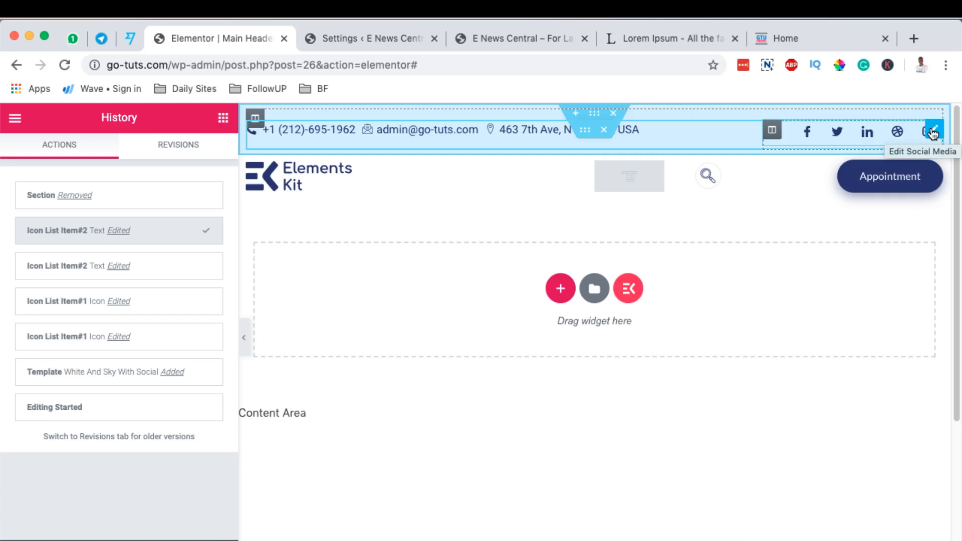
Remove the LinkedIn, Dribble and Instagram items from the top bar's social media widget.
{"action": "left_click", "coordinate": [935, 133]}
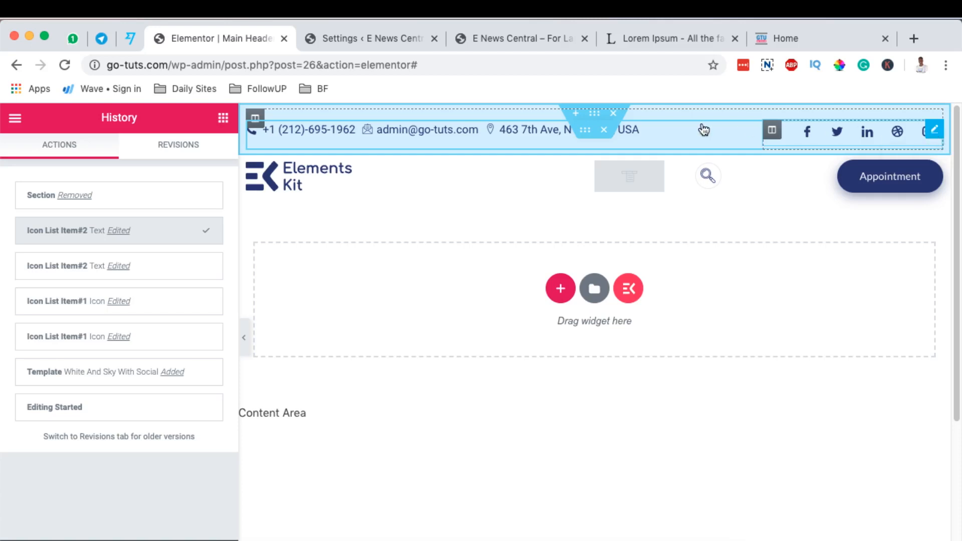
{"action": "scroll", "coordinate": [95, 271], "scroll_direction": "down", "scroll_amount": 2}
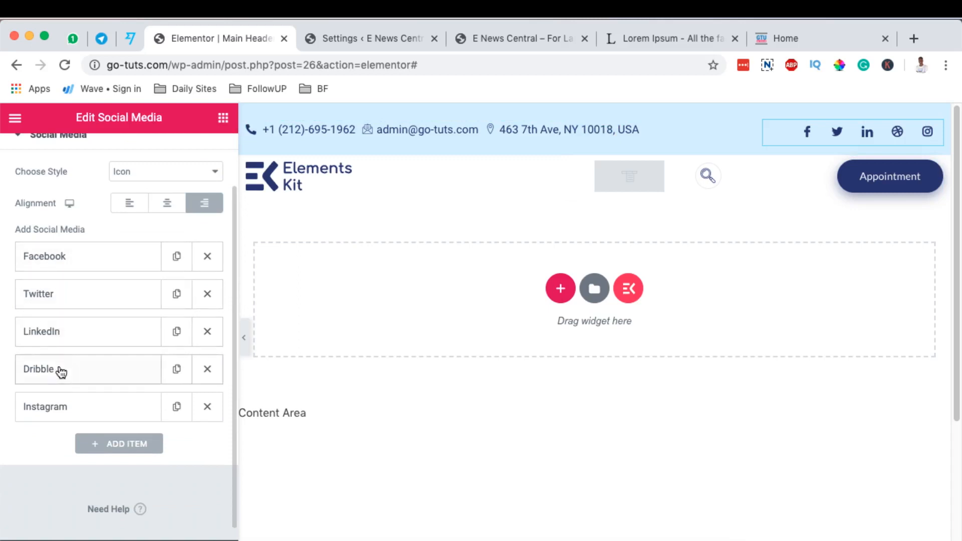
{"action": "left_click", "coordinate": [210, 335]}
{"action": "left_click", "coordinate": [208, 334]}
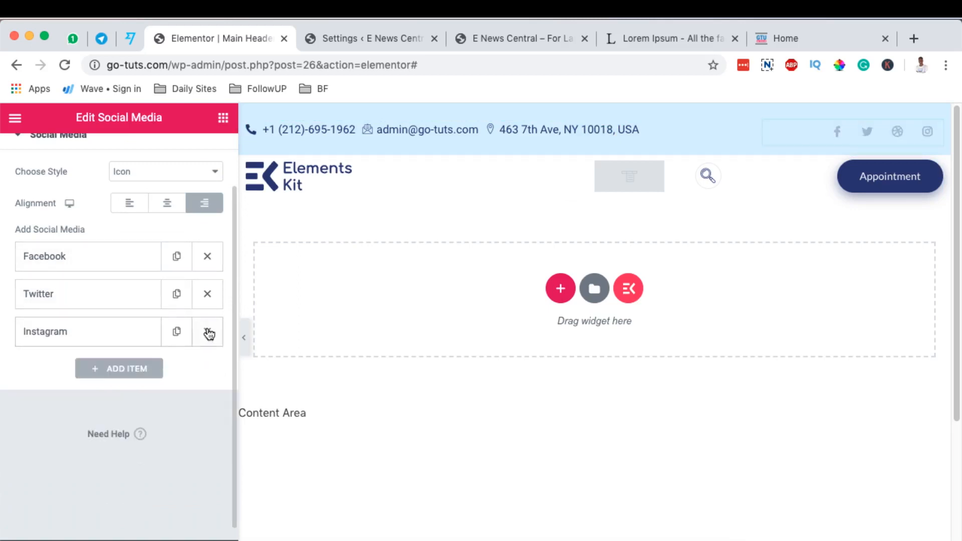
{"action": "left_click", "coordinate": [208, 334]}
{"action": "left_click", "coordinate": [80, 265]}
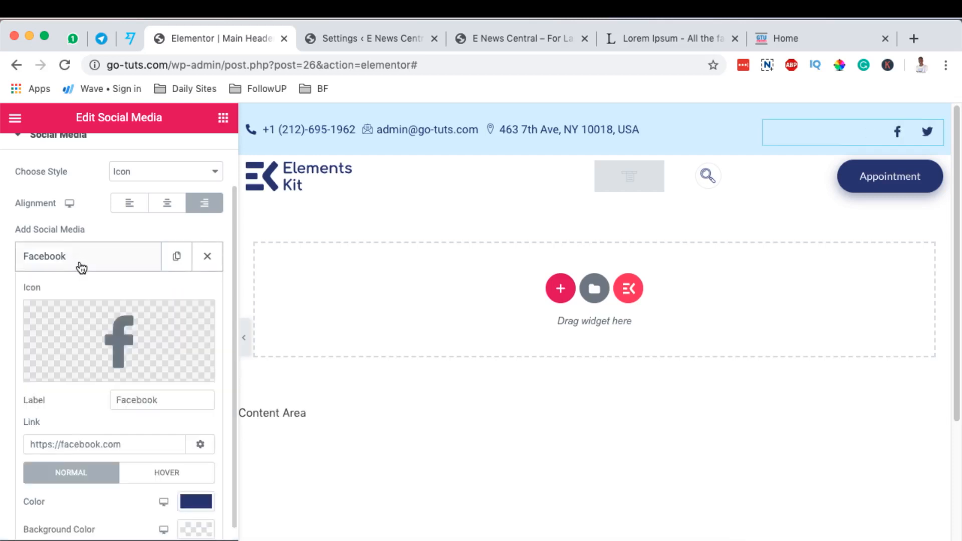
{"action": "mouse_move", "coordinate": [97, 326]}
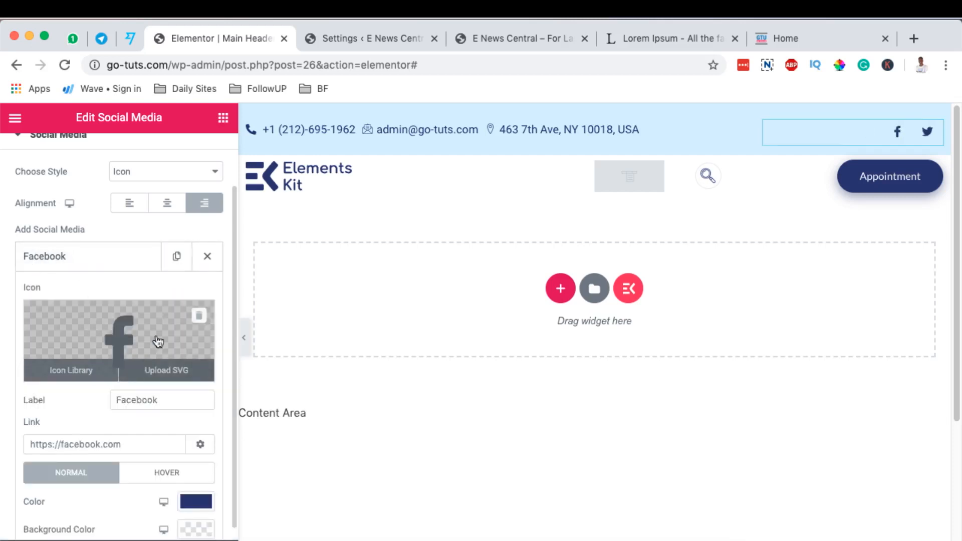
{"action": "scroll", "coordinate": [129, 349], "scroll_direction": "down", "scroll_amount": 2}
{"action": "left_click", "coordinate": [127, 353]}
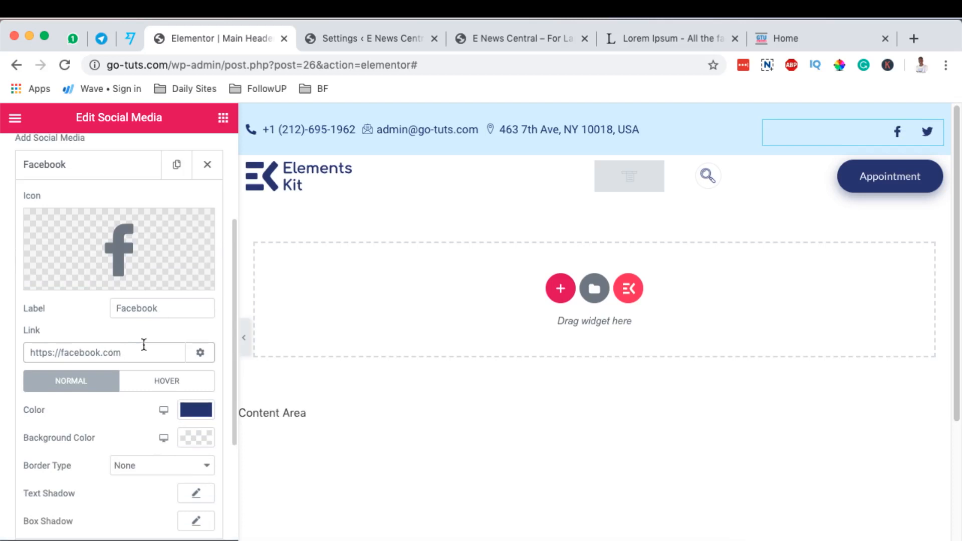
{"action": "type", "text": "/gotechug"}
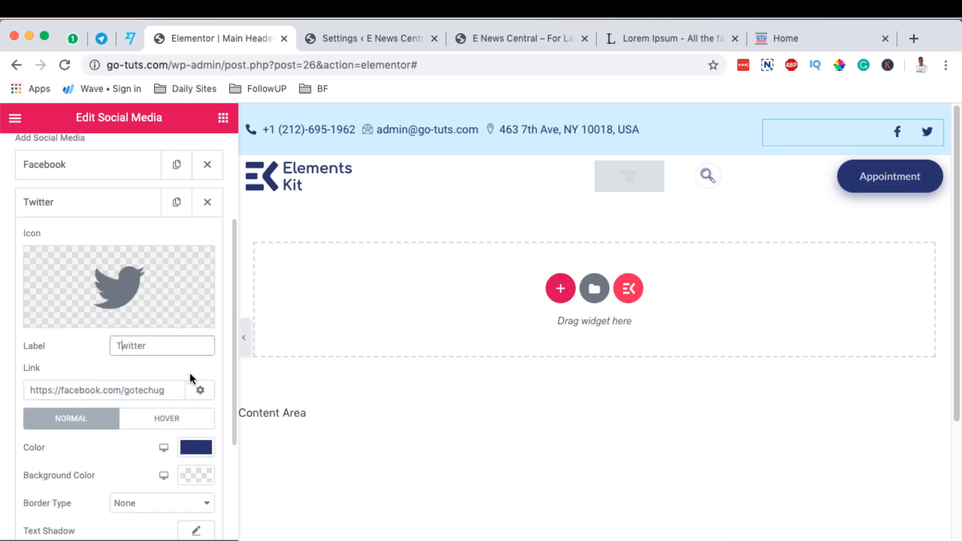
Change the Twitter icon's normal color to purple #9300B2 and save that color as a preset swatch.
{"action": "scroll", "coordinate": [191, 378], "scroll_direction": "down", "scroll_amount": 1}
{"action": "scroll", "coordinate": [200, 412], "scroll_direction": "down", "scroll_amount": 2}
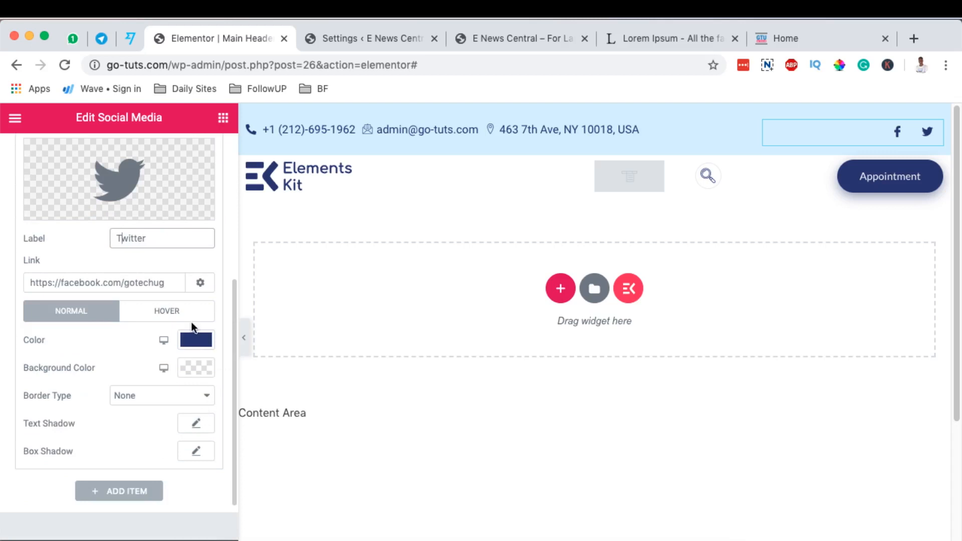
{"action": "left_click", "coordinate": [198, 345]}
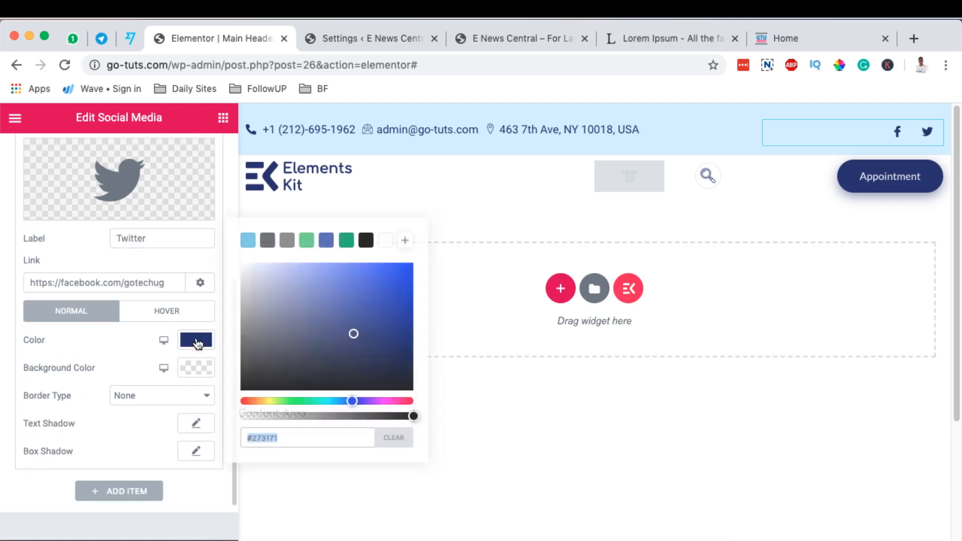
{"action": "left_click", "coordinate": [247, 401]}
{"action": "left_click_drag", "start_coordinate": [247, 401], "coordinate": [380, 401]}
{"action": "left_click_drag", "start_coordinate": [359, 333], "coordinate": [411, 293]}
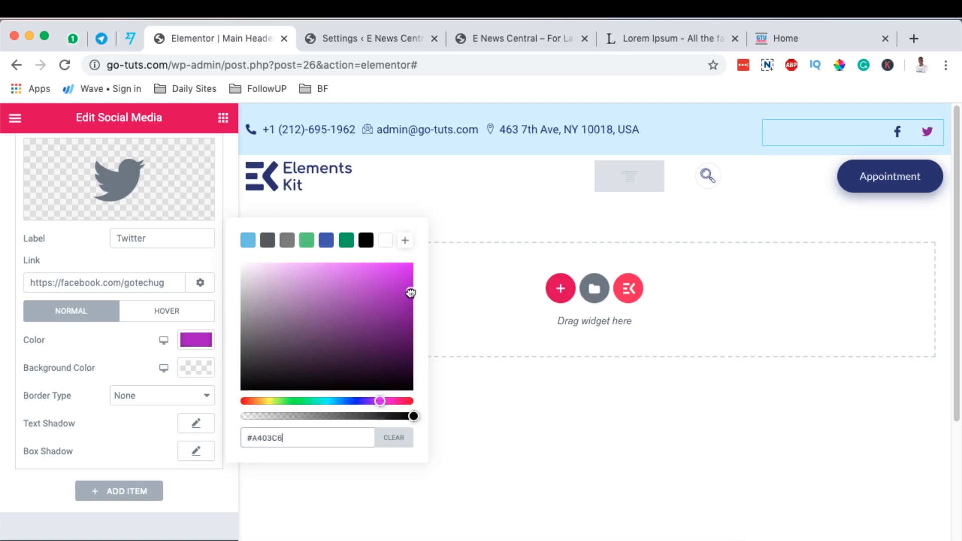
{"action": "double_click", "coordinate": [274, 438]}
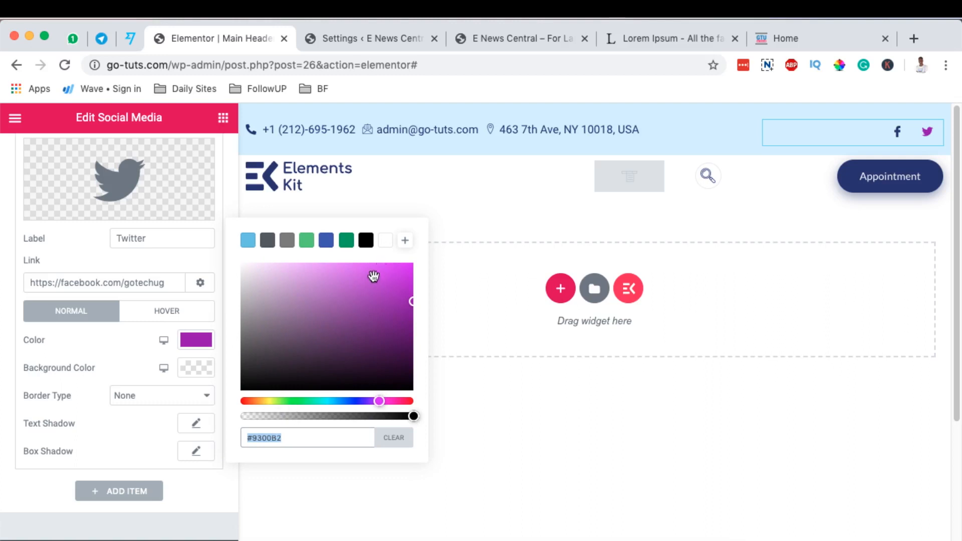
{"action": "left_click", "coordinate": [405, 241]}
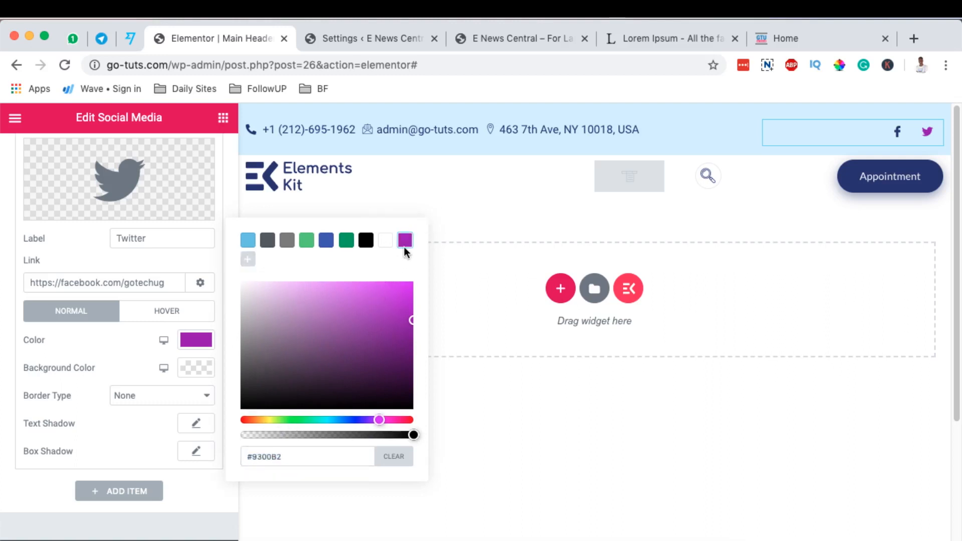
{"action": "left_click", "coordinate": [198, 343]}
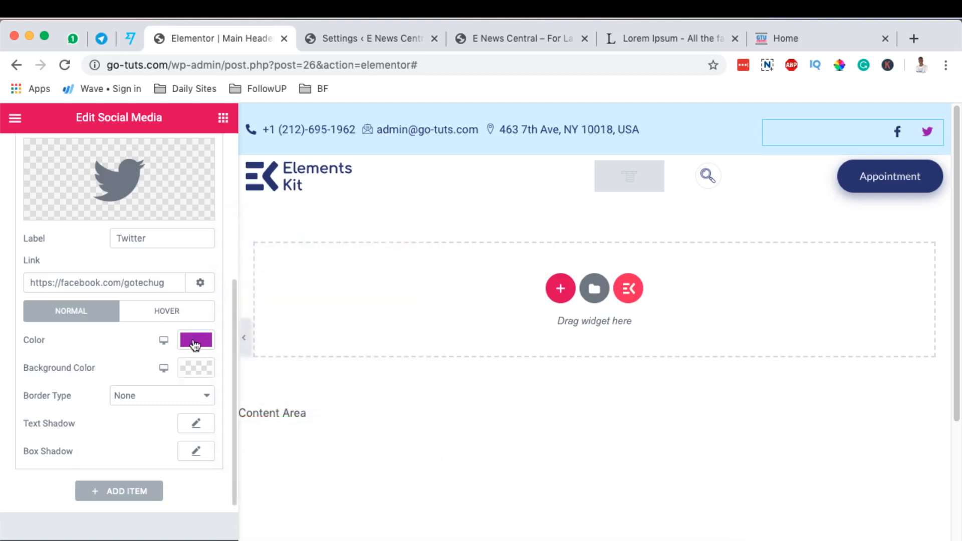
{"action": "scroll", "coordinate": [159, 342], "scroll_direction": "up", "scroll_amount": 5}
{"action": "left_click", "coordinate": [92, 352]}
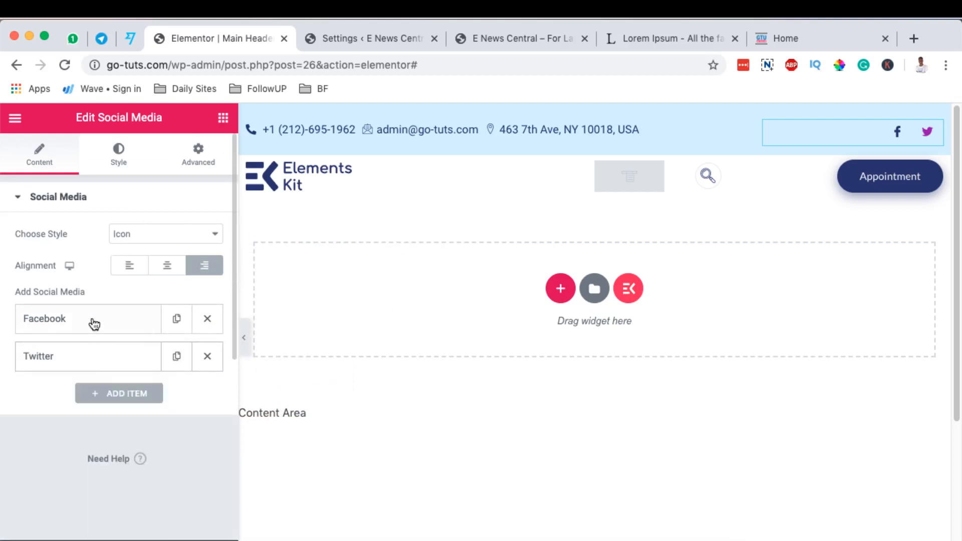
Apply the saved purple preset to the Facebook icon's normal color.
{"action": "left_click", "coordinate": [92, 323]}
{"action": "scroll", "coordinate": [92, 323], "scroll_direction": "down", "scroll_amount": 2}
{"action": "left_click", "coordinate": [196, 476]}
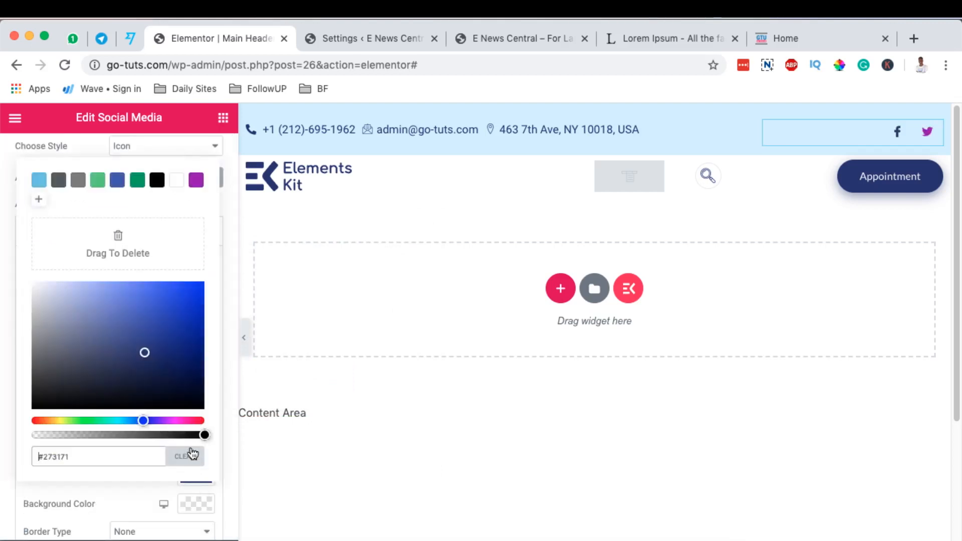
{"action": "left_click", "coordinate": [197, 181]}
{"action": "left_click", "coordinate": [273, 357]}
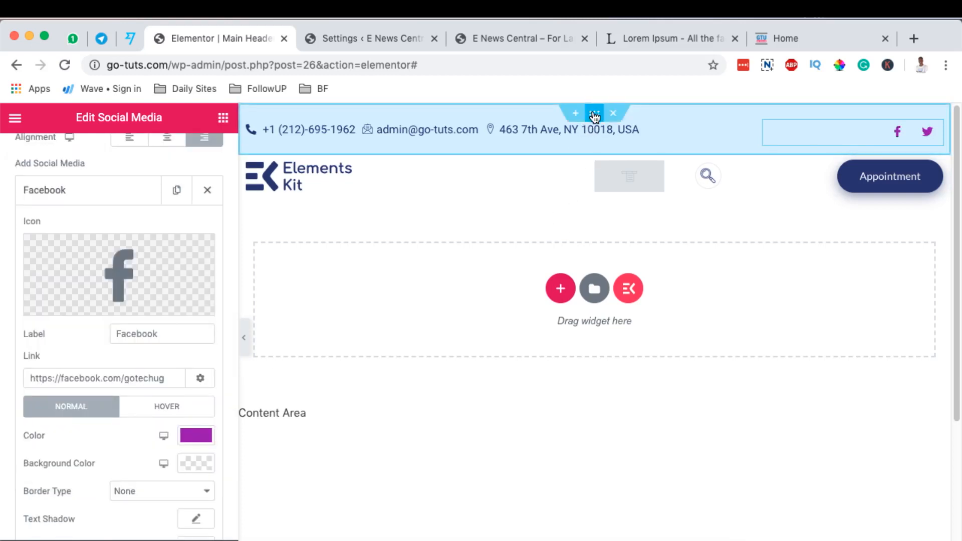
Give the top bar section the saved purple as background colour at reduced opacity and preview the header at full width.
{"action": "left_click", "coordinate": [595, 115]}
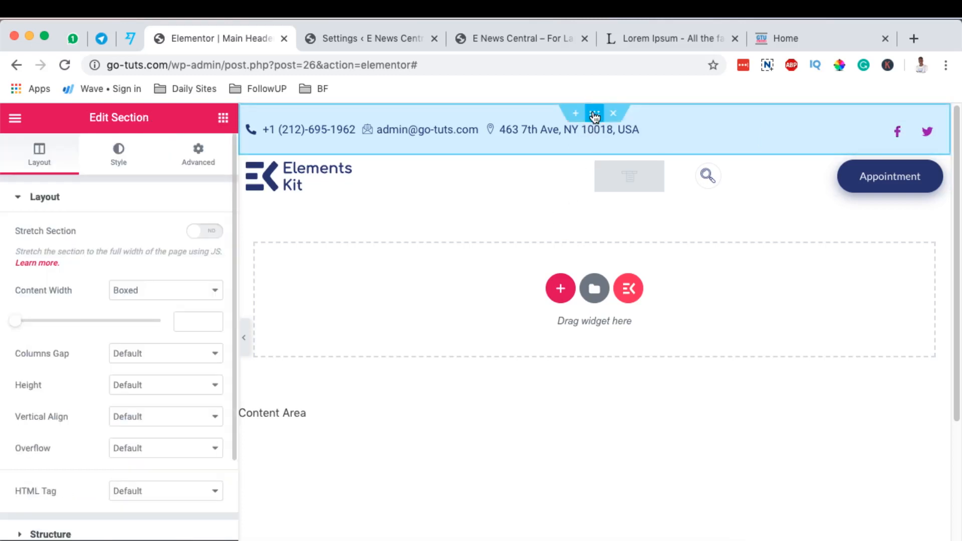
{"action": "left_click", "coordinate": [116, 165]}
{"action": "left_click", "coordinate": [205, 299]}
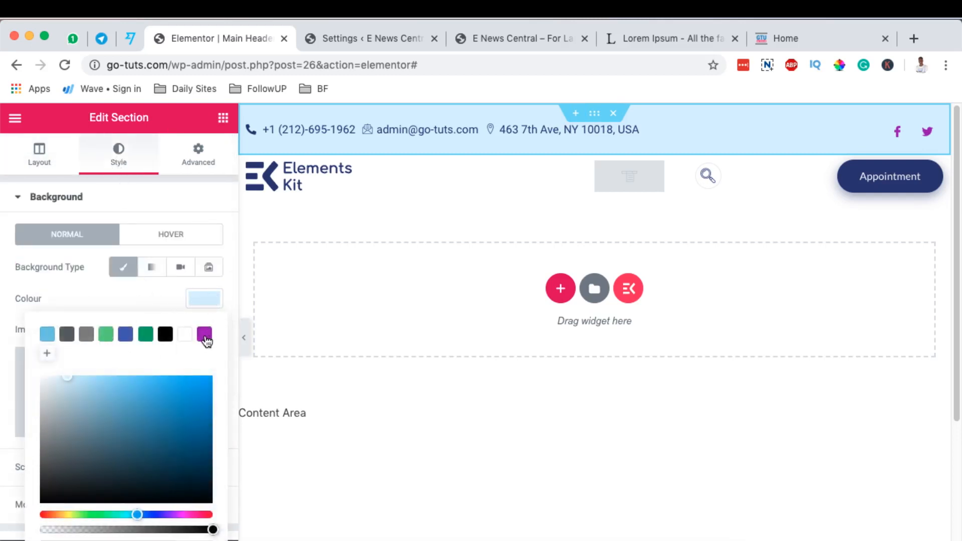
{"action": "left_click", "coordinate": [205, 335]}
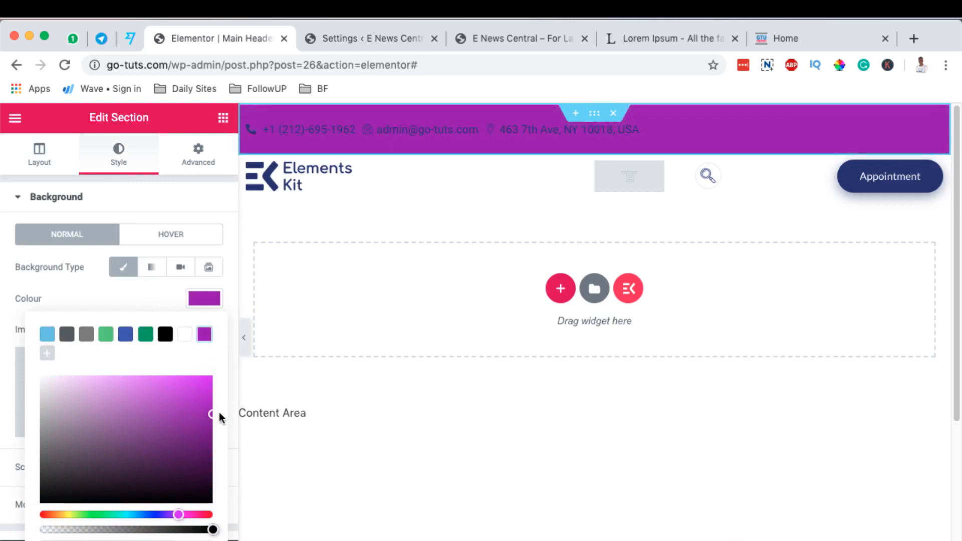
{"action": "left_click_drag", "start_coordinate": [211, 531], "coordinate": [86, 540]}
{"action": "left_click", "coordinate": [571, 372]}
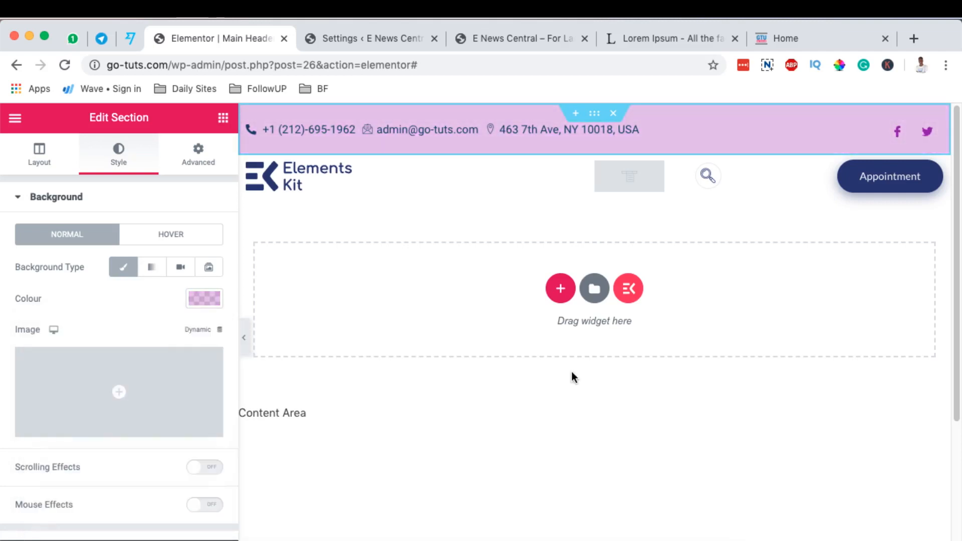
{"action": "scroll", "coordinate": [527, 343], "scroll_direction": "down", "scroll_amount": 1}
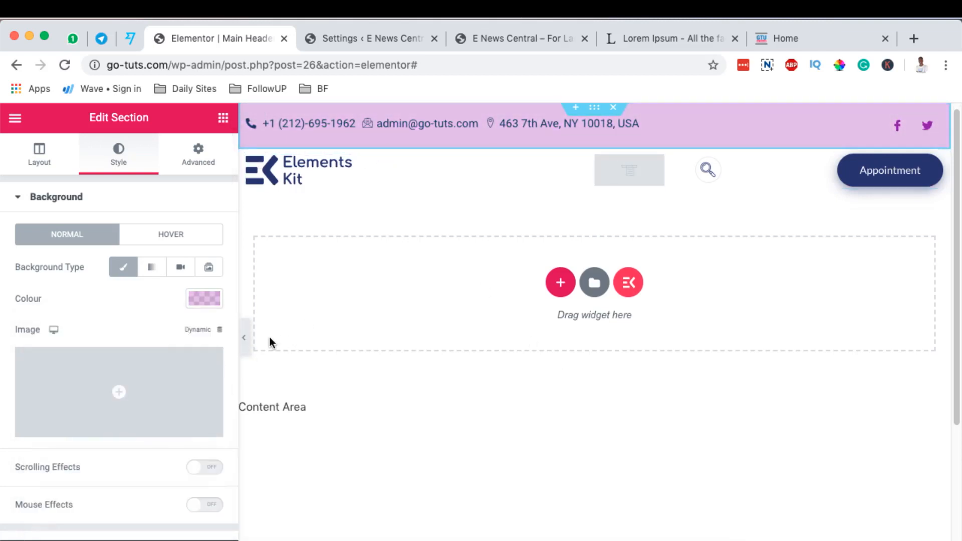
{"action": "left_click", "coordinate": [247, 343]}
{"action": "left_click", "coordinate": [9, 335]}
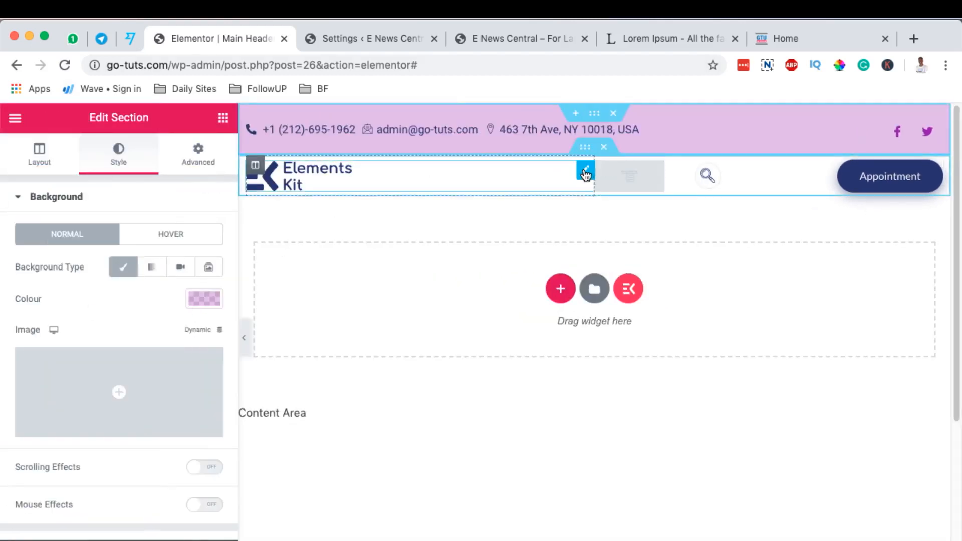
Open the media picker for the header's logo image and show its file upload area.
{"action": "left_click", "coordinate": [585, 173]}
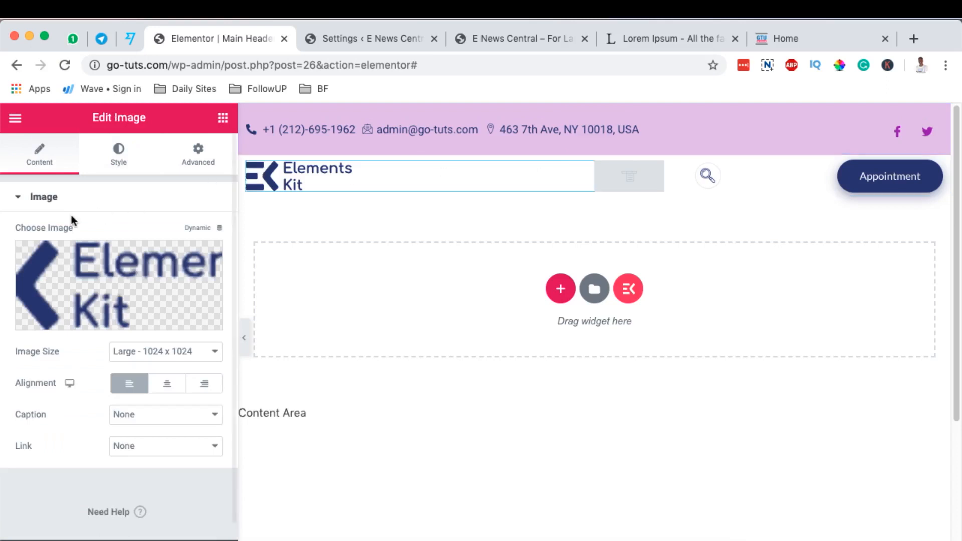
{"action": "left_click", "coordinate": [98, 273]}
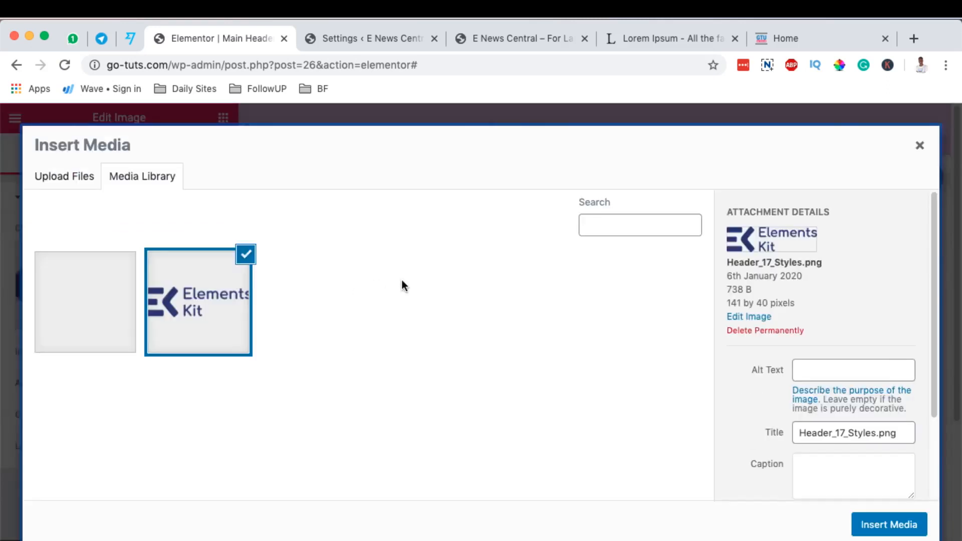
{"action": "left_click", "coordinate": [74, 176]}
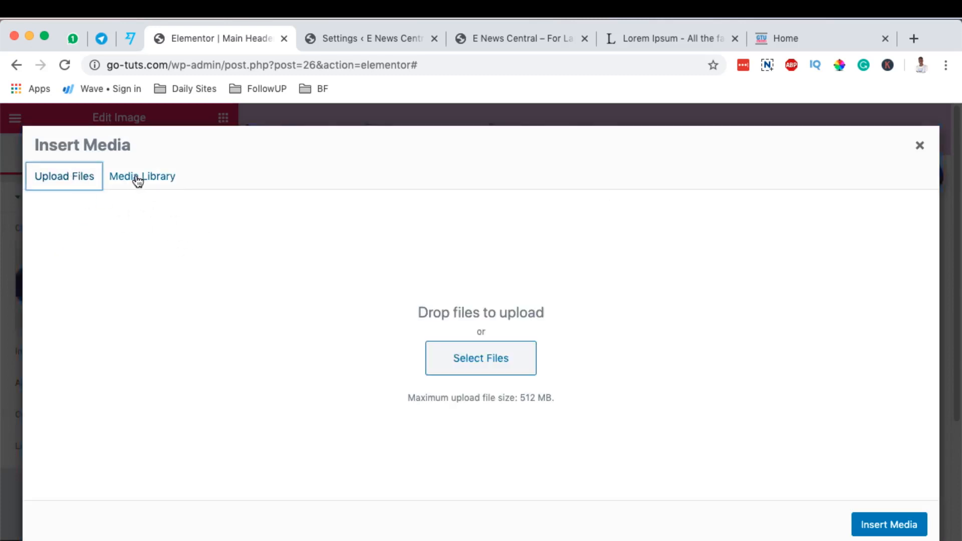
Open gotechug.com/fiverr in a new browser tab.
{"action": "left_click", "coordinate": [914, 40]}
{"action": "type", "text": "f"}
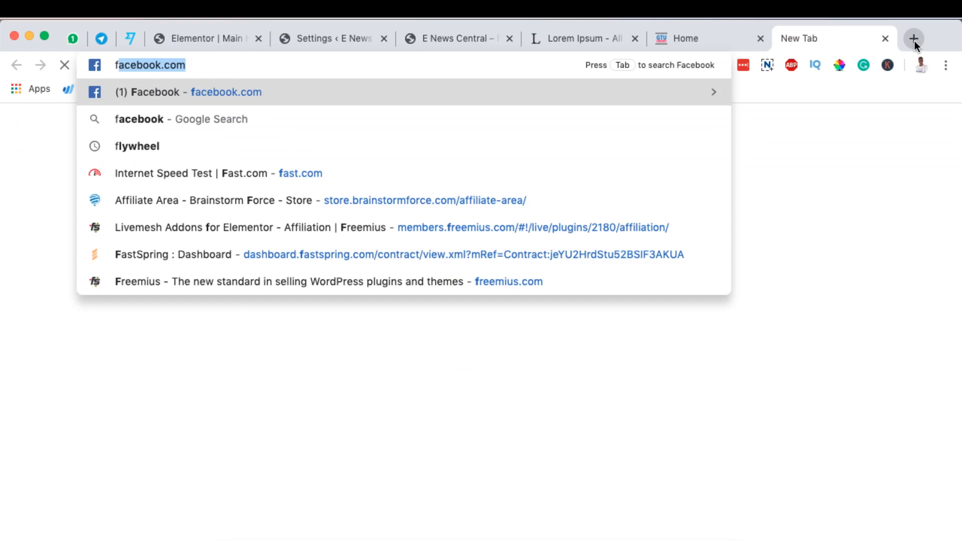
{"action": "key", "text": "BackSpace"}
{"action": "key", "text": "BackSpace"}
{"action": "type", "text": "gotechug.com/f"}
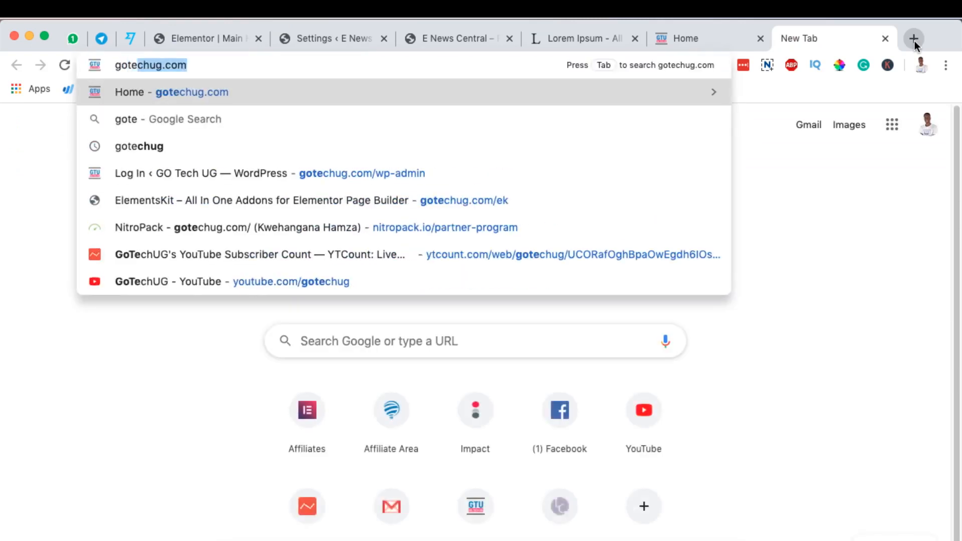
{"action": "type", "text": "iverr"}
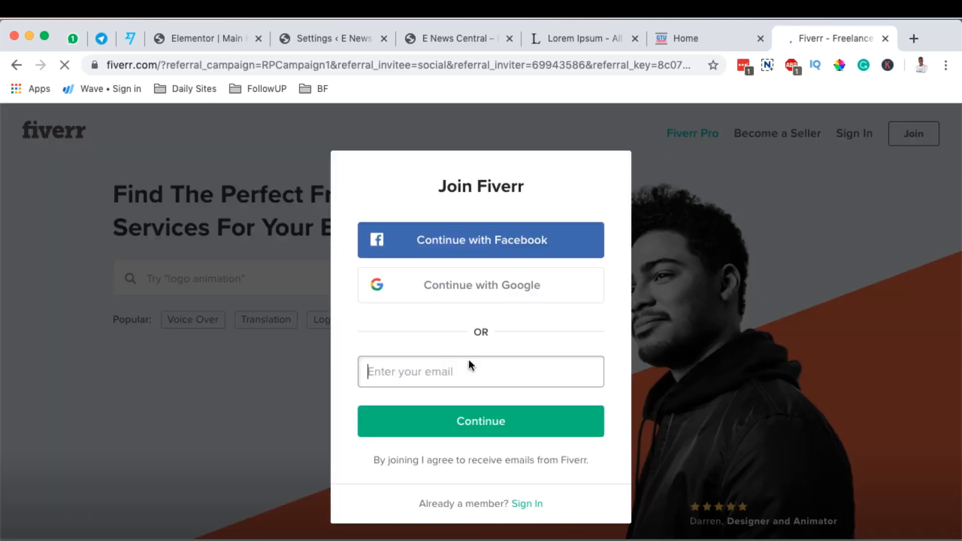
Dismiss Fiverr's join prompt and open the Logo Design category from the popular professional services.
{"action": "left_click", "coordinate": [735, 239]}
{"action": "scroll", "coordinate": [619, 248], "scroll_direction": "down", "scroll_amount": 10}
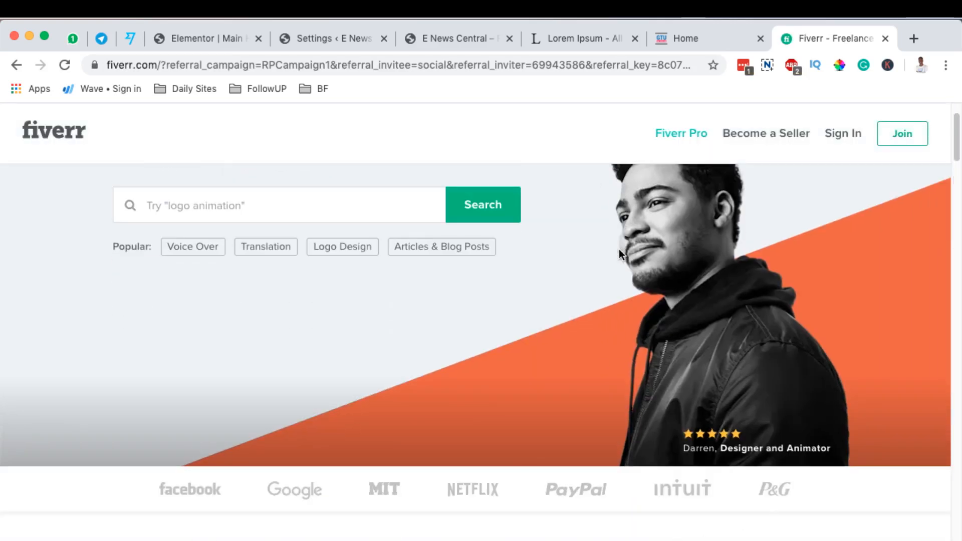
{"action": "scroll", "coordinate": [615, 258], "scroll_direction": "up", "scroll_amount": 2}
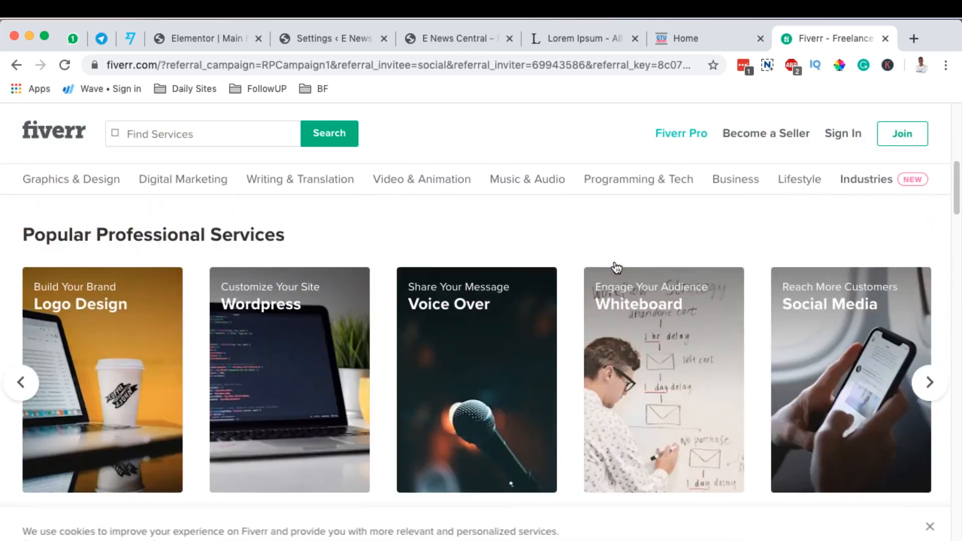
{"action": "left_click", "coordinate": [71, 311]}
Examine the logo design offers and their starting prices, and close Fiverr to return to the Elementor header editor.
{"action": "scroll", "coordinate": [770, 297], "scroll_direction": "down", "scroll_amount": 5}
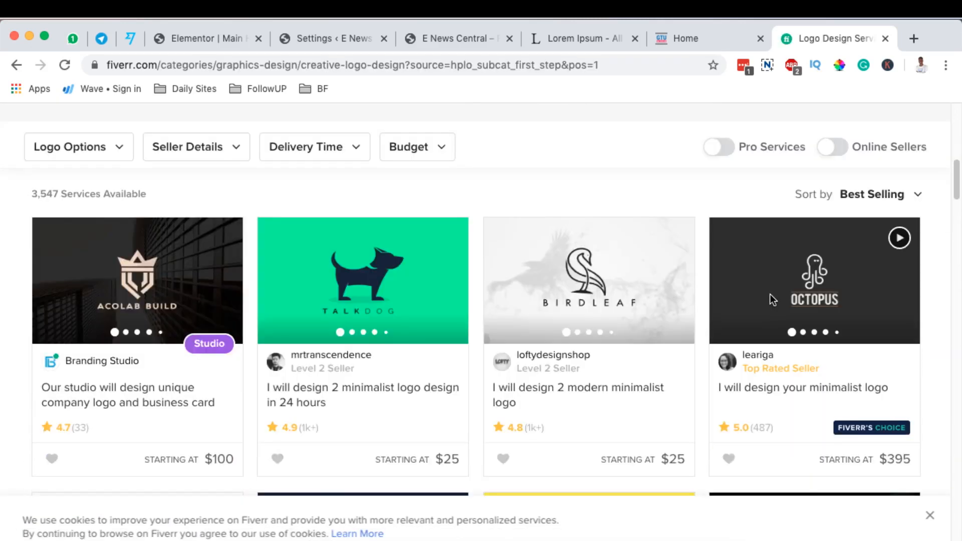
{"action": "scroll", "coordinate": [771, 298], "scroll_direction": "down", "scroll_amount": 1}
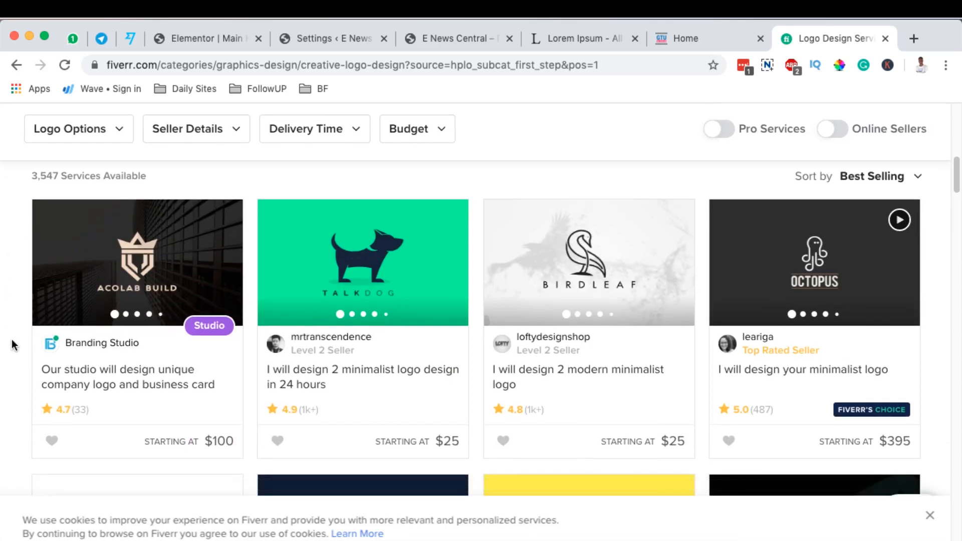
{"action": "scroll", "coordinate": [617, 384], "scroll_direction": "down", "scroll_amount": 5}
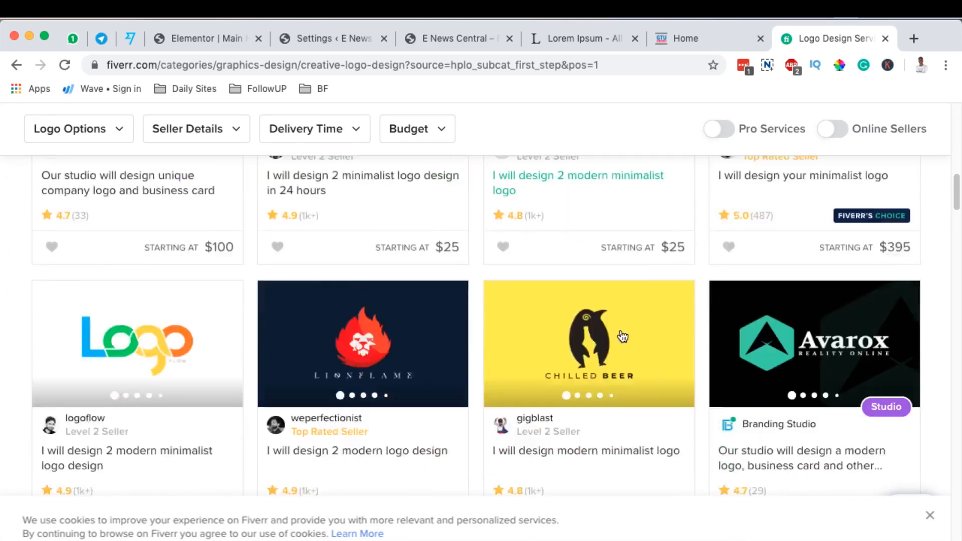
{"action": "scroll", "coordinate": [193, 445], "scroll_direction": "up", "scroll_amount": 6}
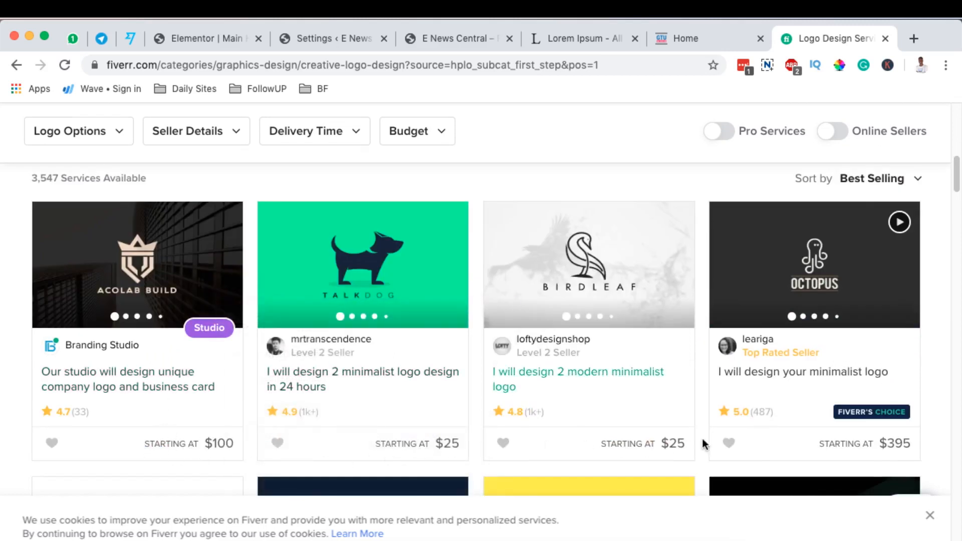
{"action": "scroll", "coordinate": [772, 401], "scroll_direction": "down", "scroll_amount": 2}
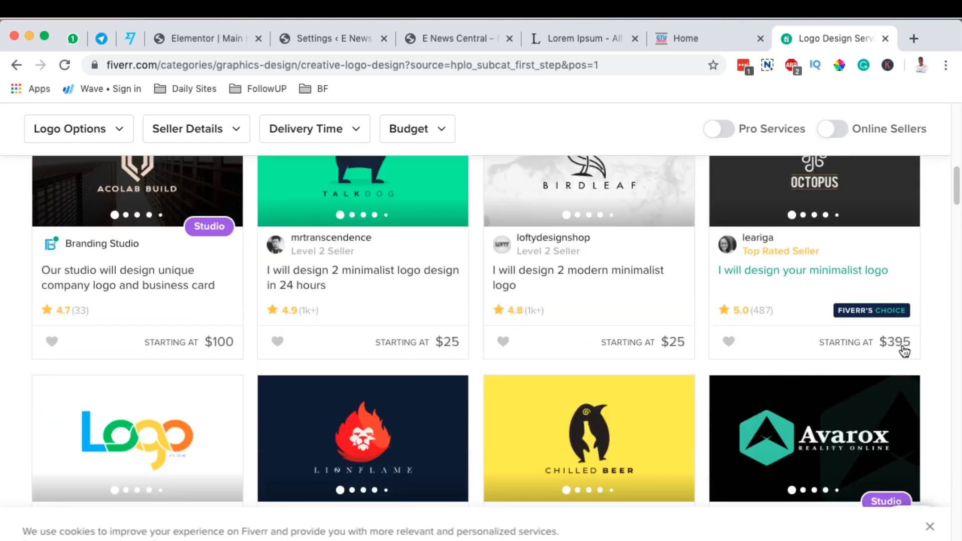
{"action": "scroll", "coordinate": [902, 345], "scroll_direction": "down", "scroll_amount": 5}
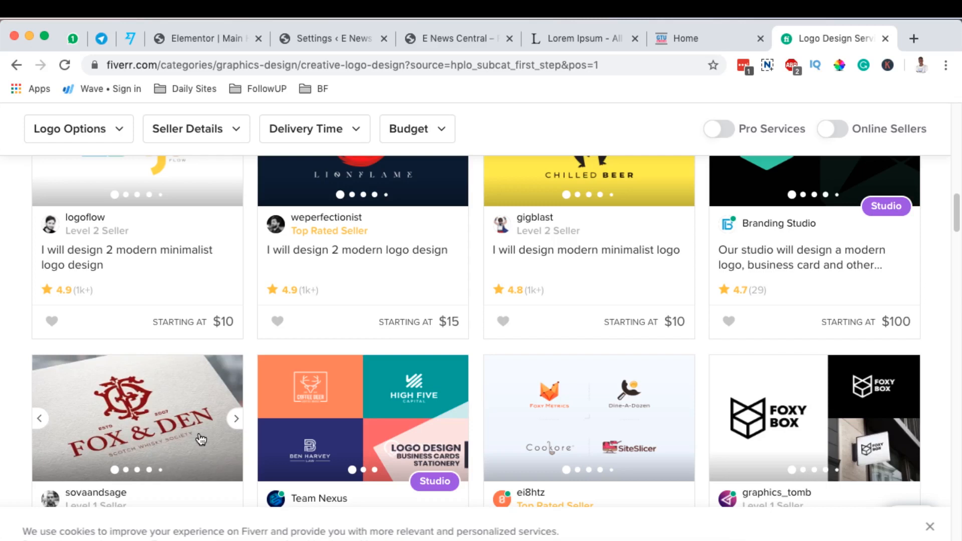
{"action": "scroll", "coordinate": [202, 440], "scroll_direction": "down", "scroll_amount": 2}
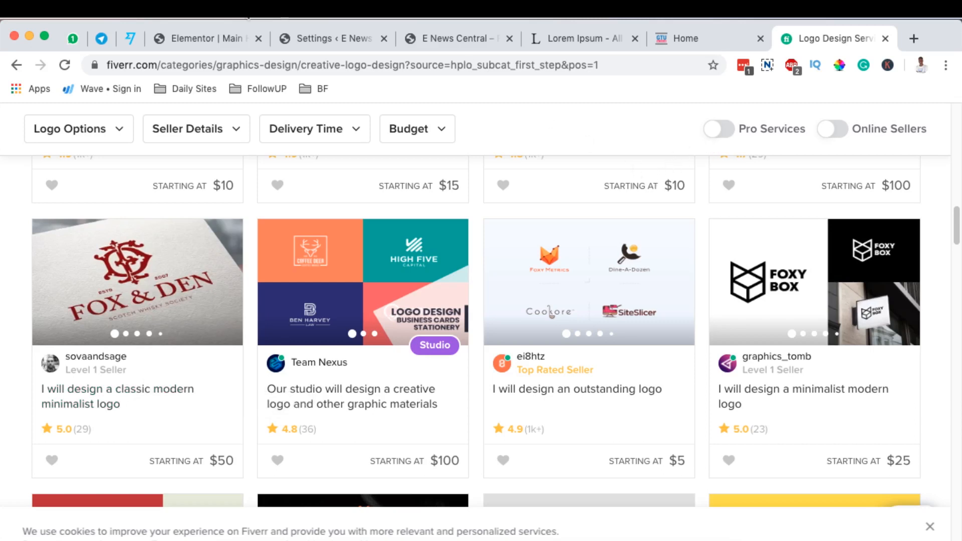
{"action": "key", "text": "super+w"}
{"action": "left_click", "coordinate": [228, 39]}
{"action": "left_click", "coordinate": [492, 365]}
{"action": "left_click", "coordinate": [95, 175]}
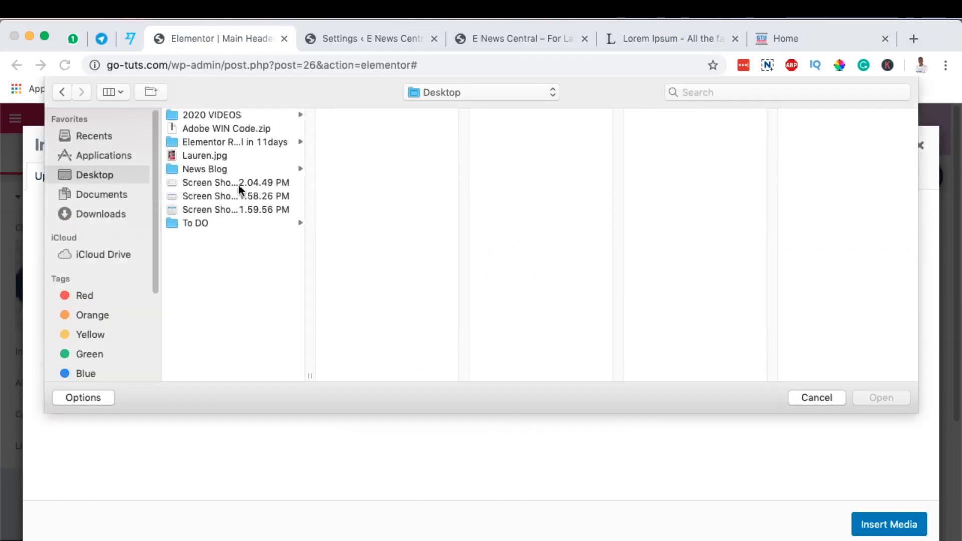
{"action": "left_click", "coordinate": [823, 402]}
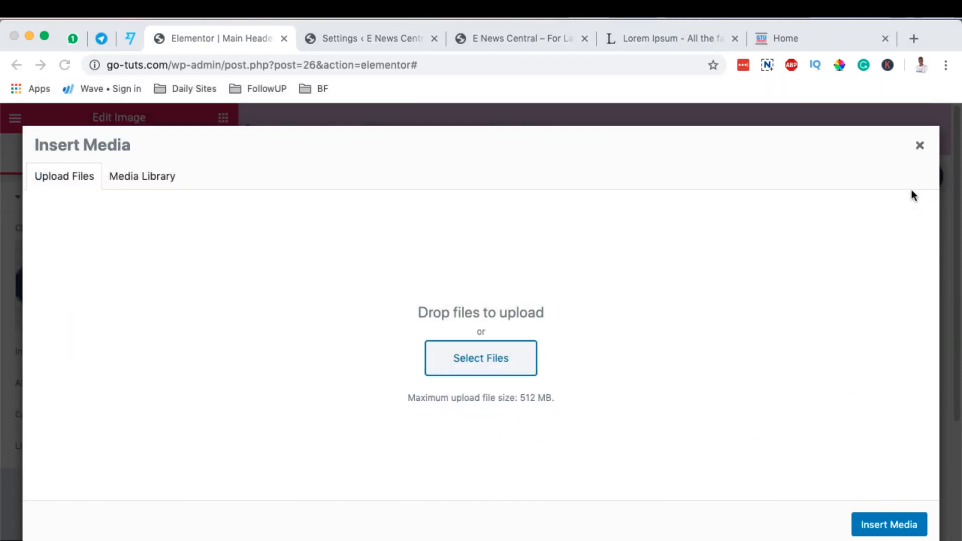
Leave the media picker without inserting a file and delete the ElementsKit logo image from the header.
{"action": "left_click", "coordinate": [921, 146]}
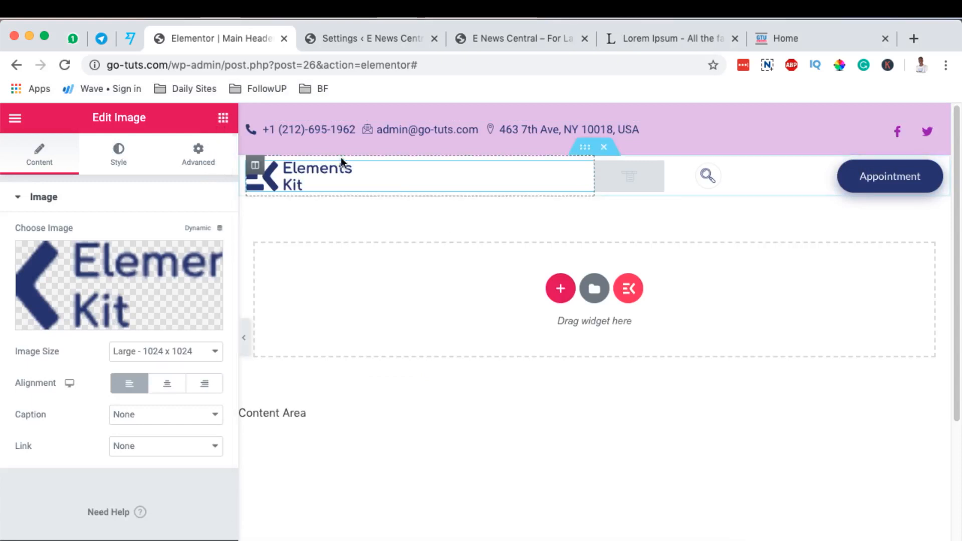
{"action": "right_click", "coordinate": [578, 179]}
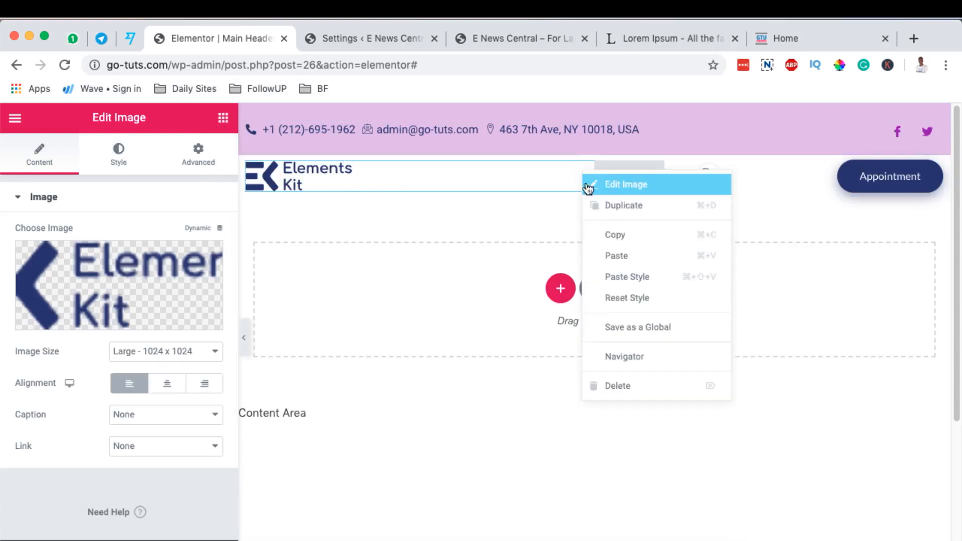
{"action": "left_click", "coordinate": [611, 388]}
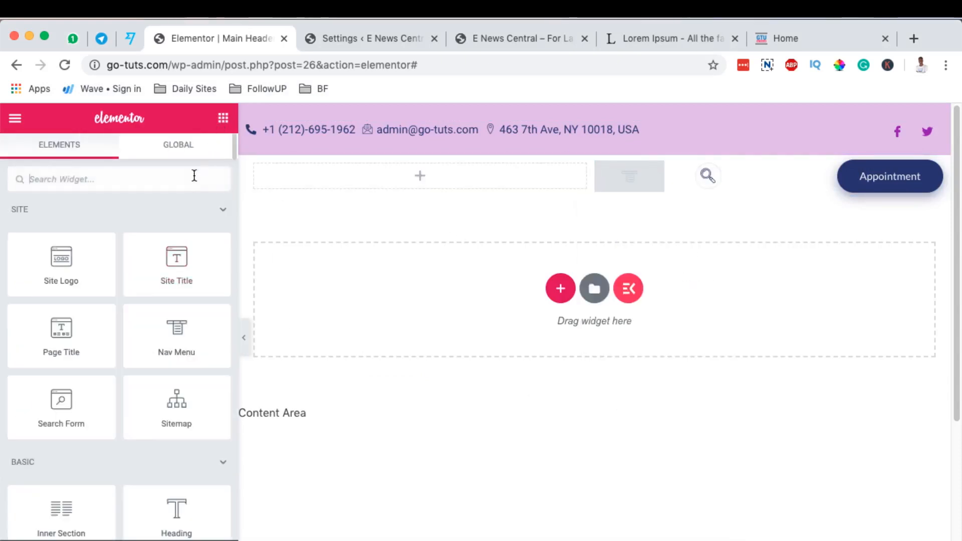
Place a Heading widget in the empty logo column and set its title to ENEWS.
{"action": "left_click_drag", "start_coordinate": [174, 515], "coordinate": [423, 160]}
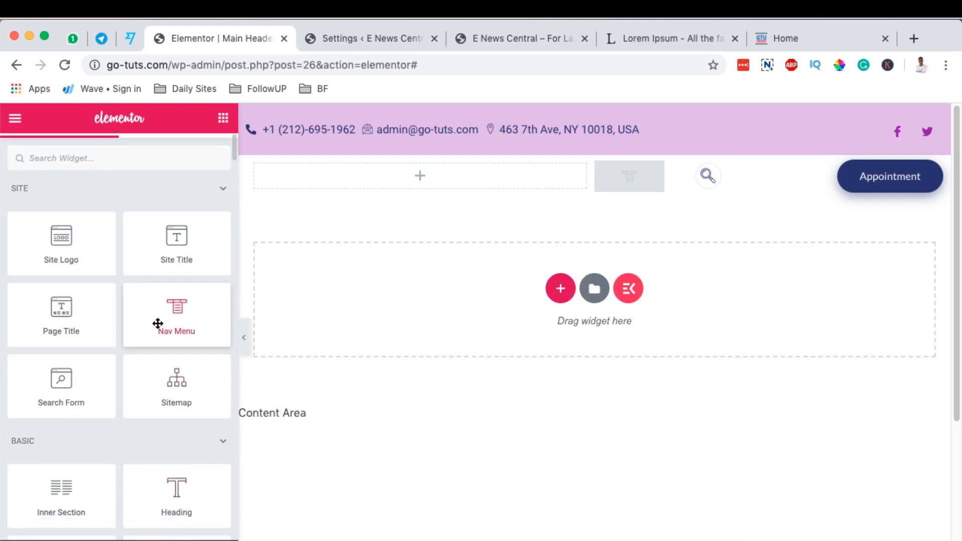
{"action": "scroll", "coordinate": [157, 326], "scroll_direction": "down", "scroll_amount": 3}
{"action": "left_click_drag", "start_coordinate": [177, 364], "coordinate": [392, 179]}
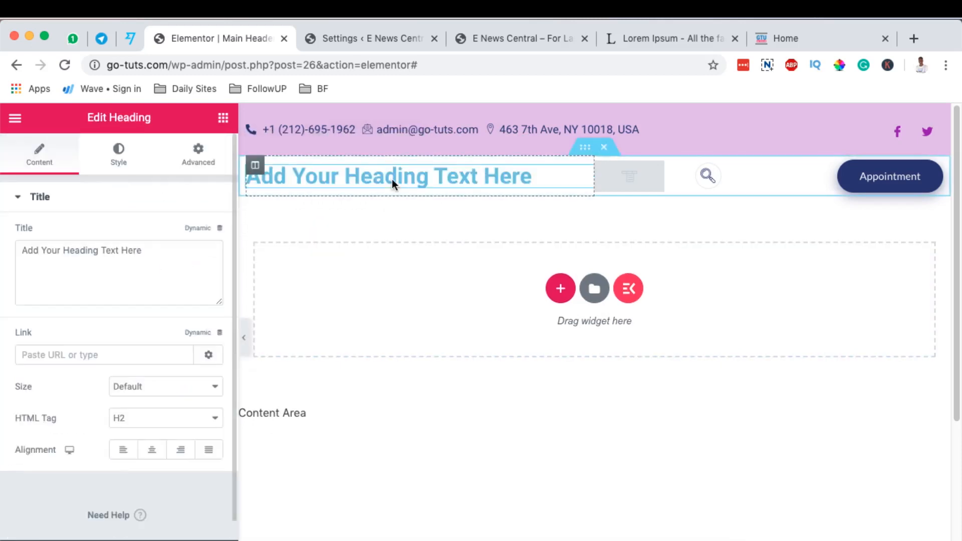
{"action": "triple_click", "coordinate": [83, 250]}
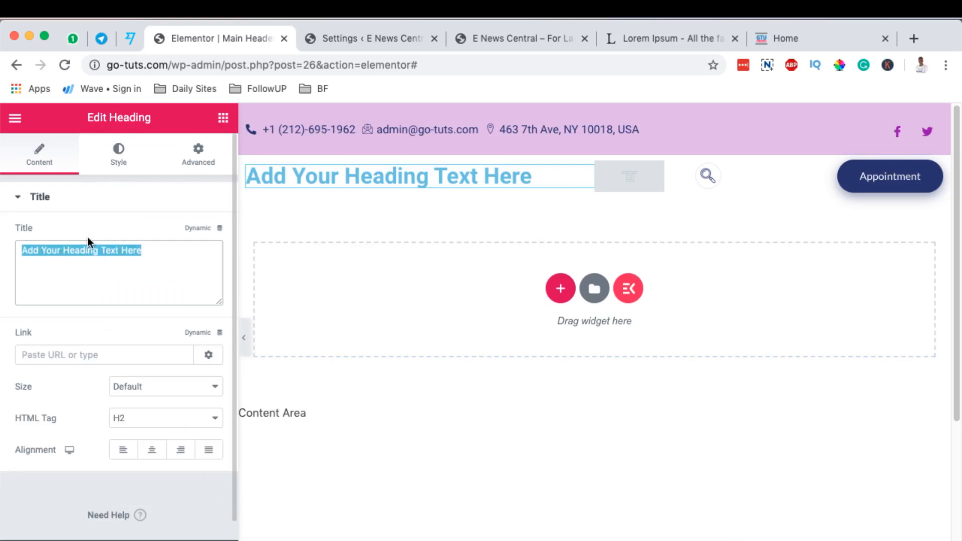
{"action": "type", "text": "ENEWS"}
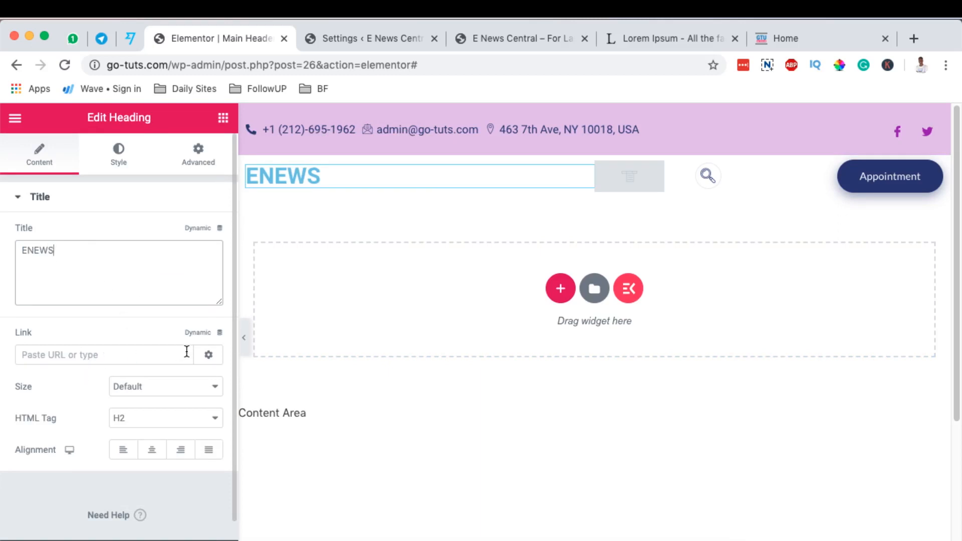
Link the ENEWS heading dynamically to the Site URL.
{"action": "left_click", "coordinate": [198, 334]}
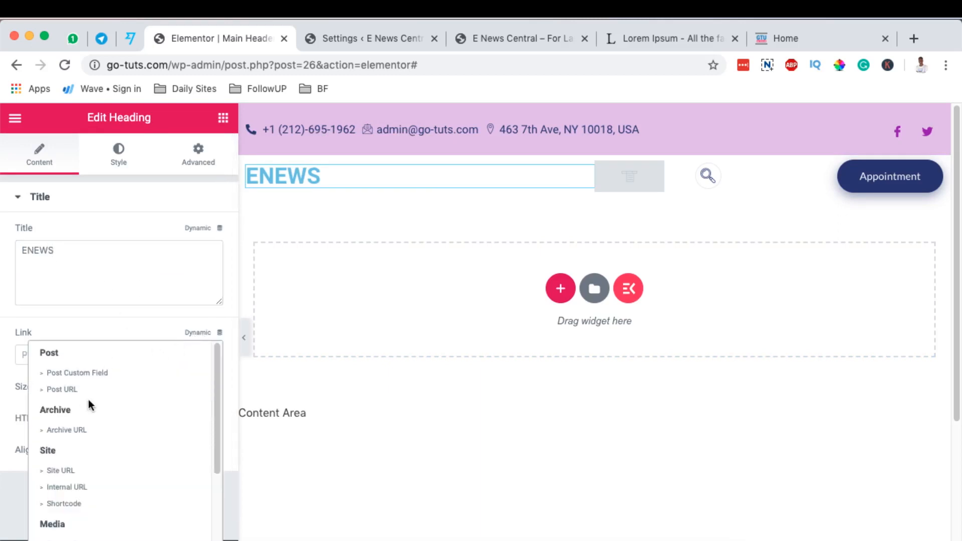
{"action": "left_click", "coordinate": [8, 377]}
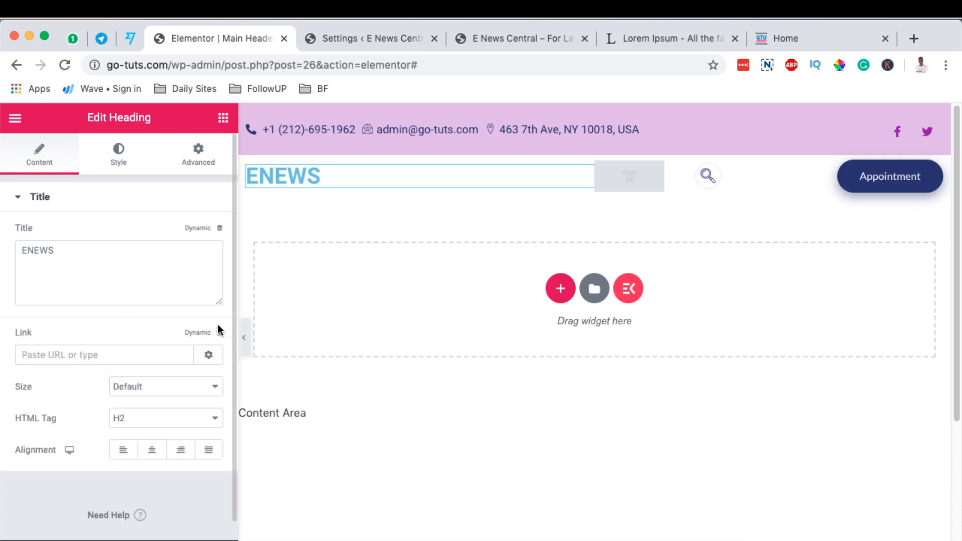
{"action": "left_click", "coordinate": [199, 335]}
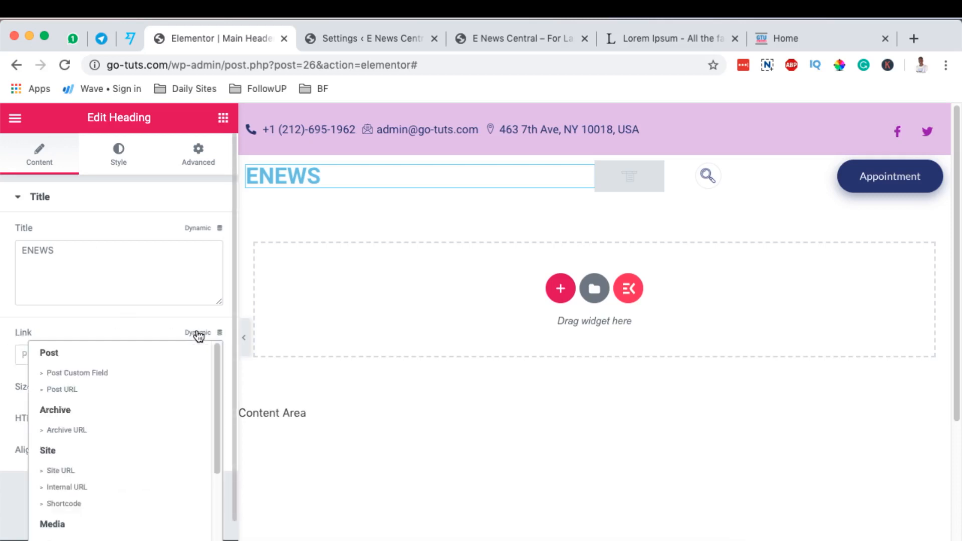
{"action": "left_click", "coordinate": [67, 473]}
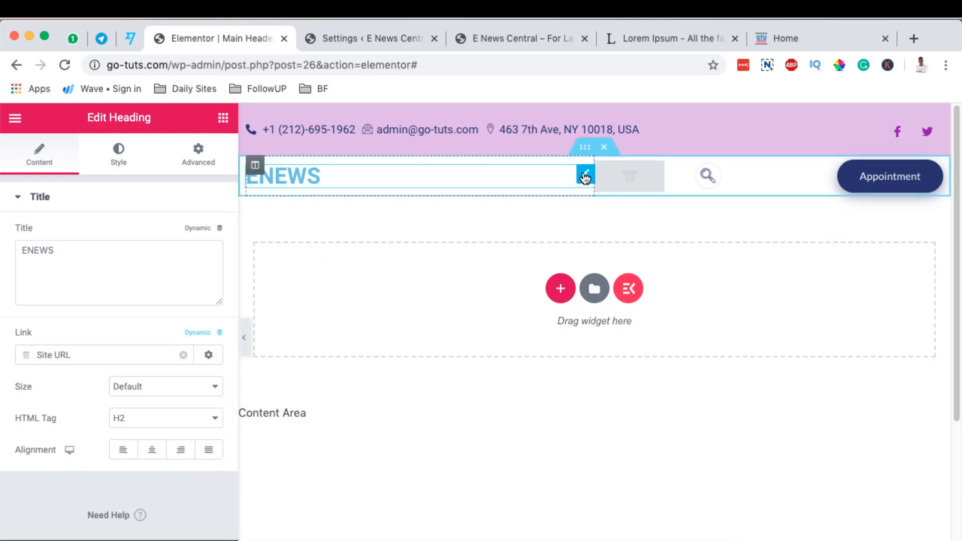
Apply the saved purple preset as the ENEWS heading's text colour.
{"action": "left_click", "coordinate": [115, 151]}
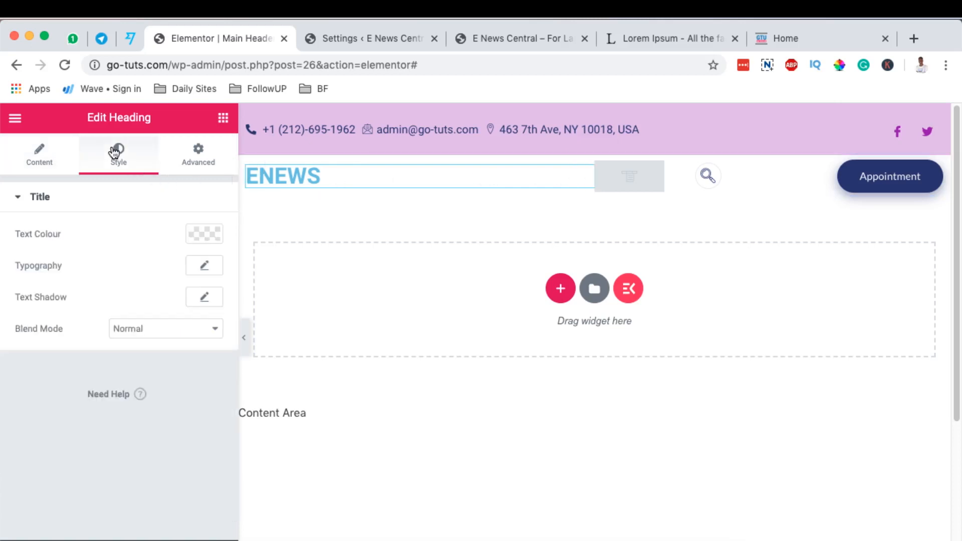
{"action": "left_click", "coordinate": [209, 239]}
{"action": "left_click", "coordinate": [204, 270]}
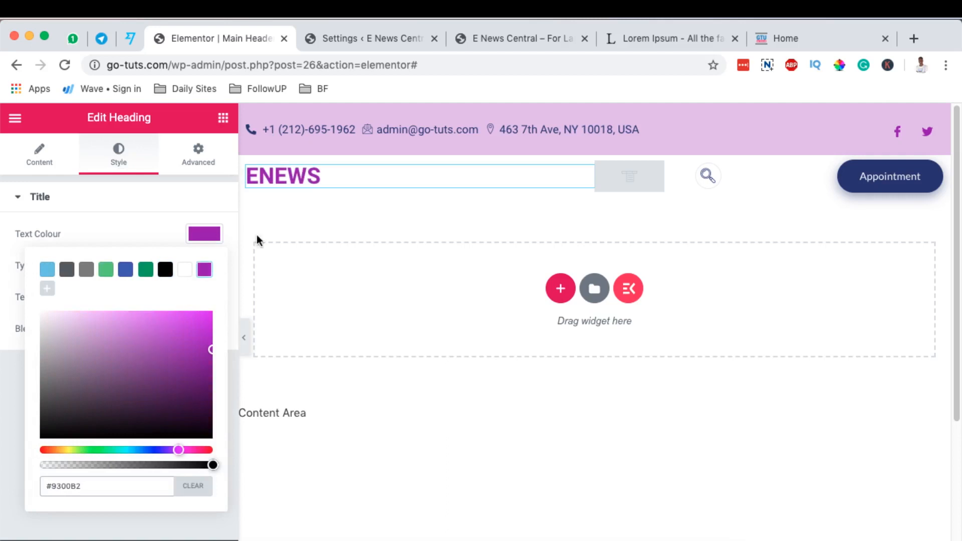
{"action": "left_click", "coordinate": [206, 239]}
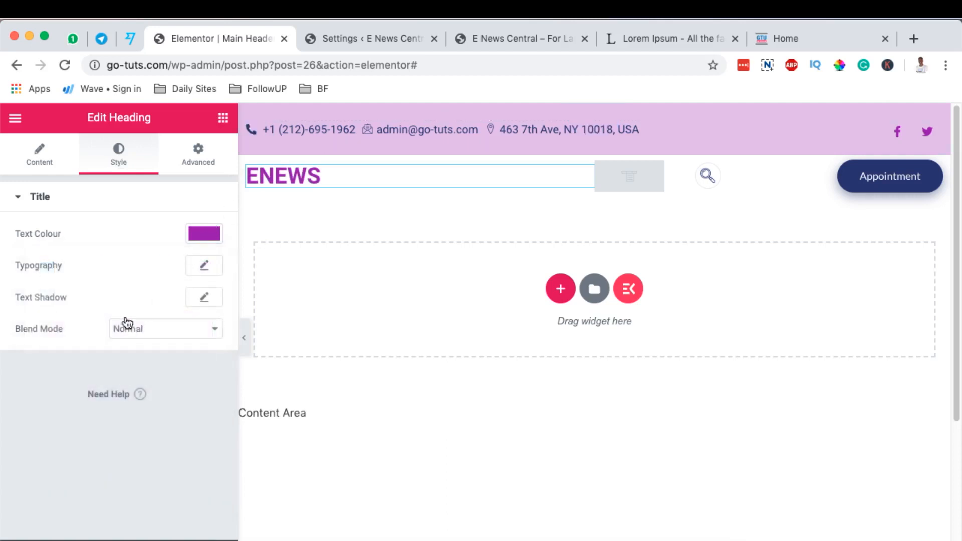
Set the ENEWS heading's typography to Nunito Sans at 50 px with weight 800.
{"action": "left_click", "coordinate": [205, 266]}
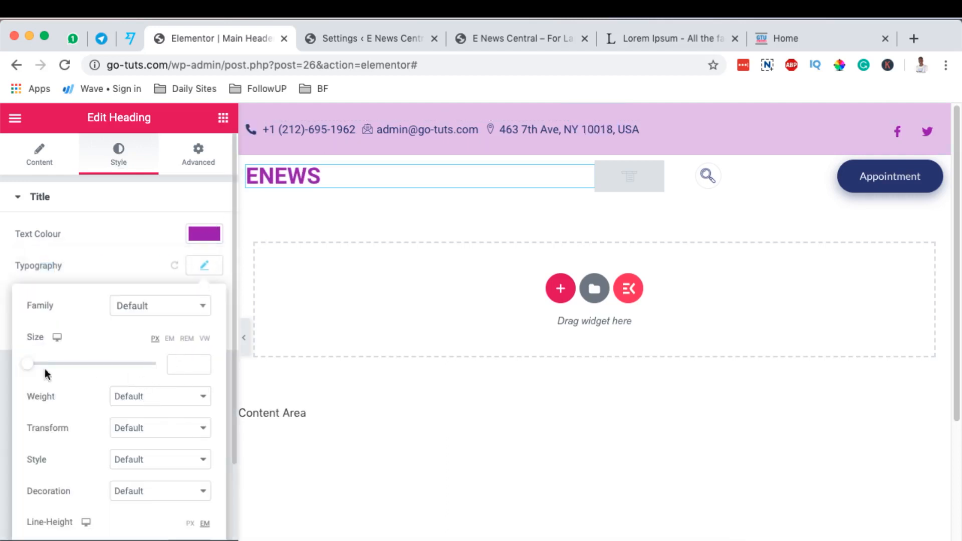
{"action": "left_click_drag", "start_coordinate": [32, 368], "coordinate": [64, 373]}
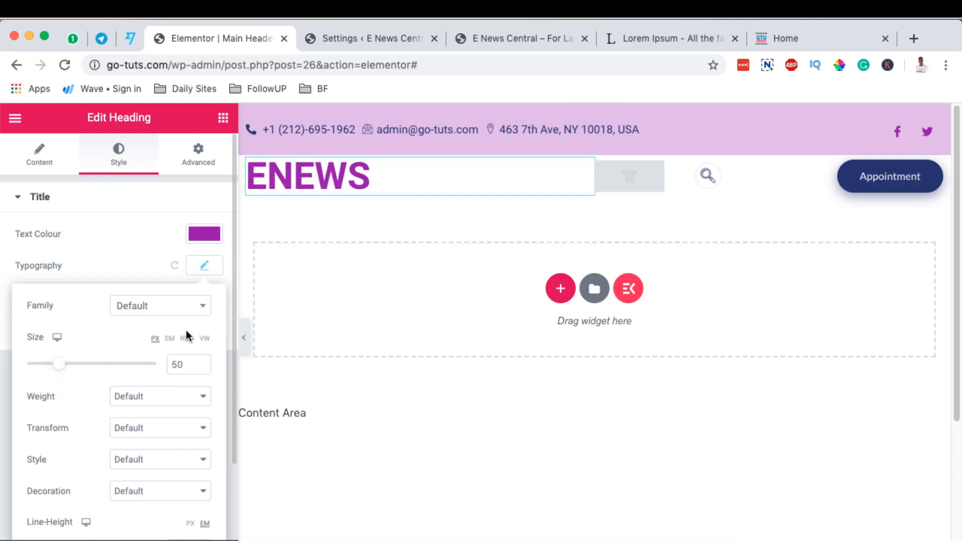
{"action": "left_click", "coordinate": [160, 306]}
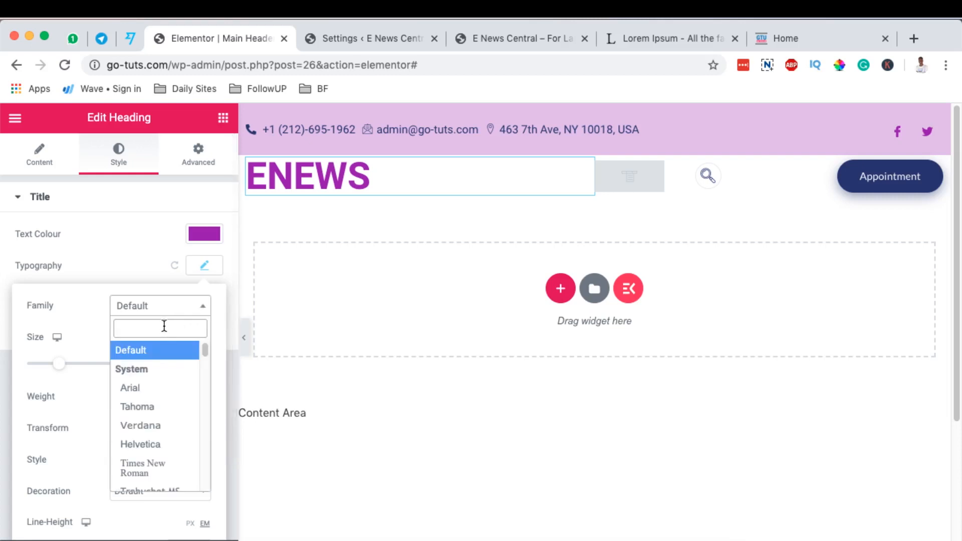
{"action": "scroll", "coordinate": [151, 414], "scroll_direction": "down", "scroll_amount": 3}
{"action": "scroll", "coordinate": [149, 408], "scroll_direction": "down", "scroll_amount": 5}
{"action": "left_click", "coordinate": [148, 404]}
{"action": "left_click", "coordinate": [160, 394]}
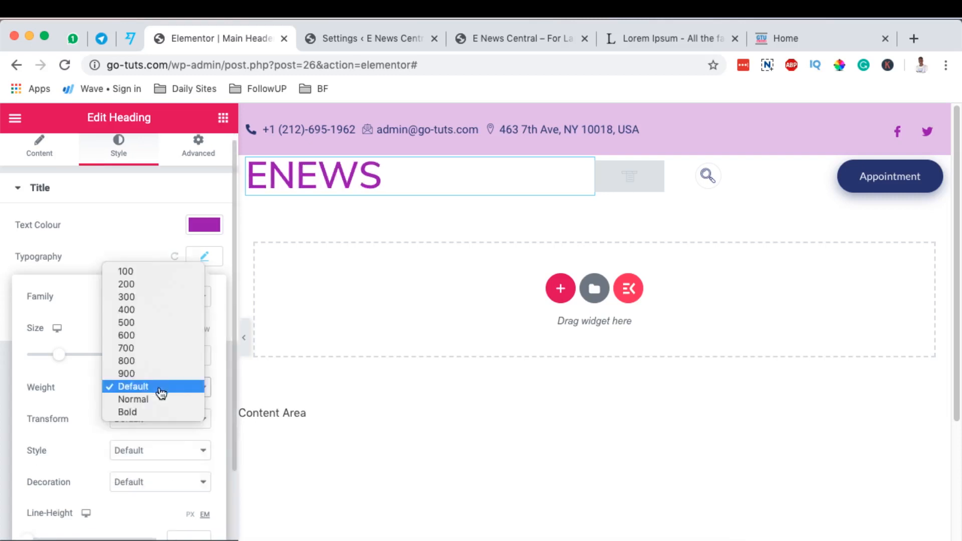
{"action": "left_click", "coordinate": [146, 362]}
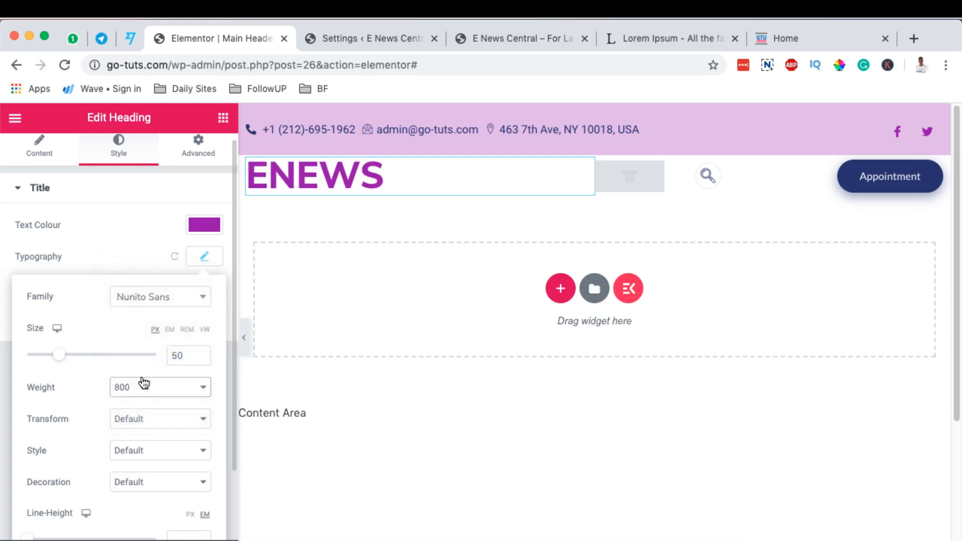
Try the Overline decoration on the ENEWS heading, switch it to Underline, and preview the header at full width.
{"action": "scroll", "coordinate": [150, 448], "scroll_direction": "down", "scroll_amount": 1}
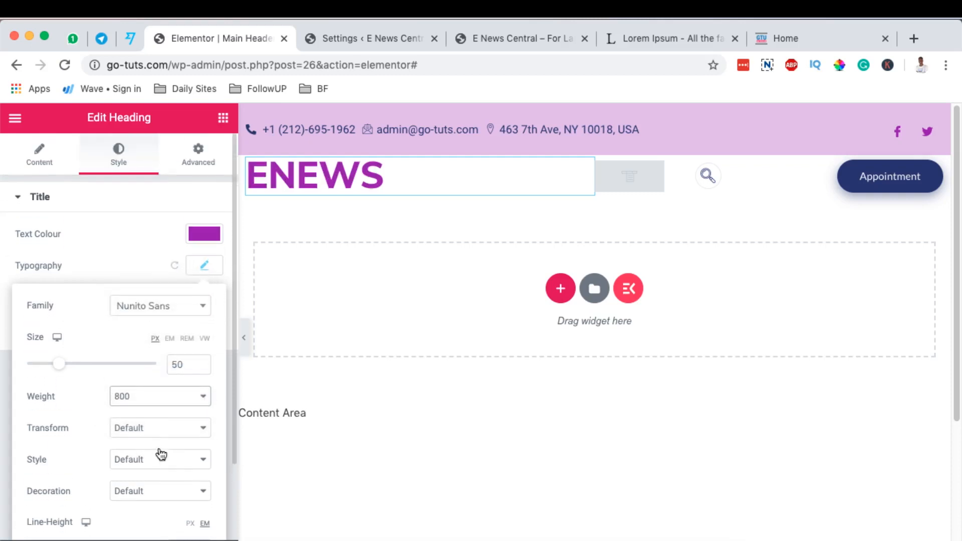
{"action": "left_click", "coordinate": [149, 467]}
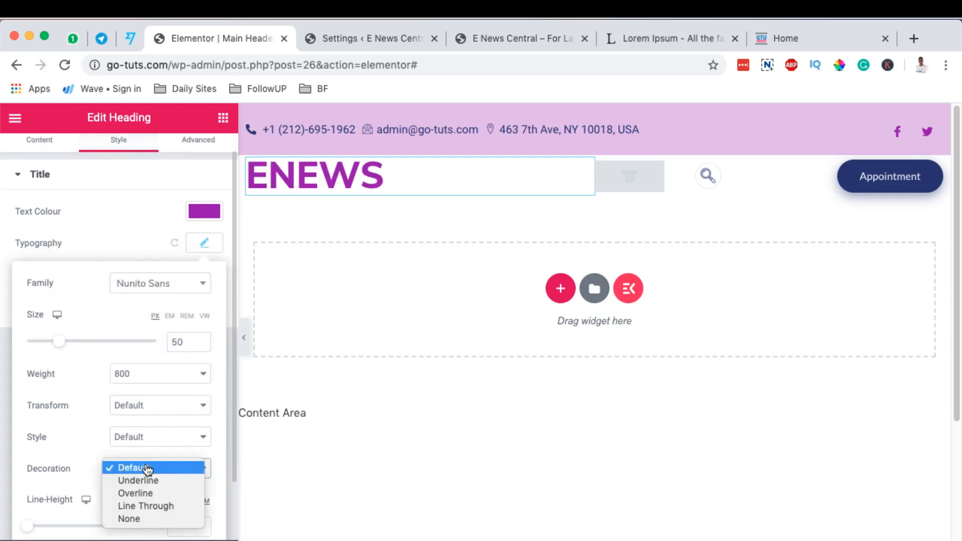
{"action": "left_click", "coordinate": [149, 493]}
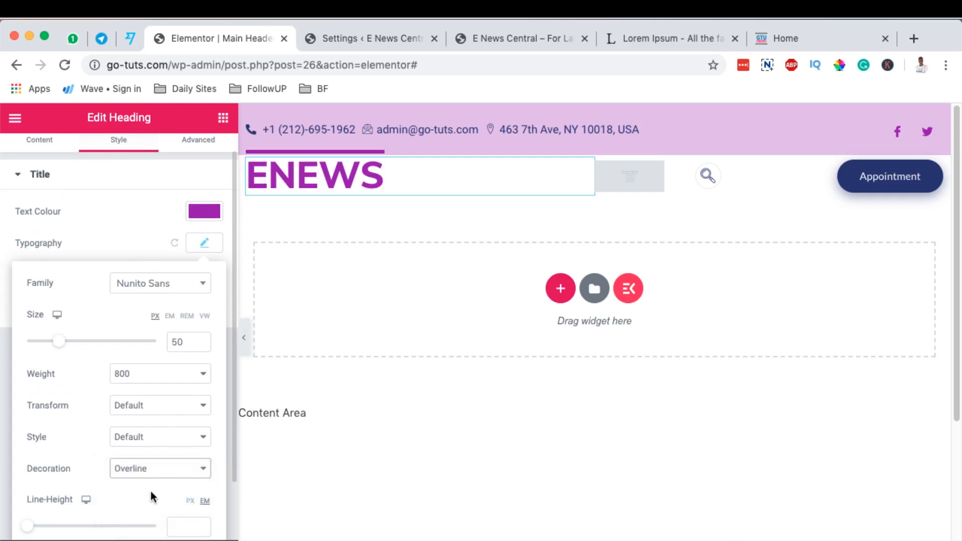
{"action": "left_click", "coordinate": [158, 468]}
{"action": "left_click", "coordinate": [155, 454]}
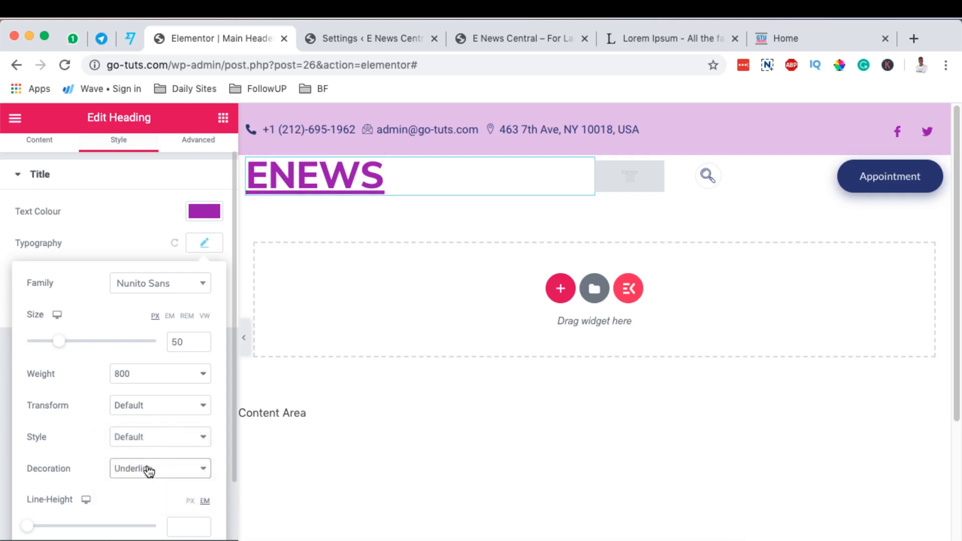
{"action": "left_click", "coordinate": [245, 337]}
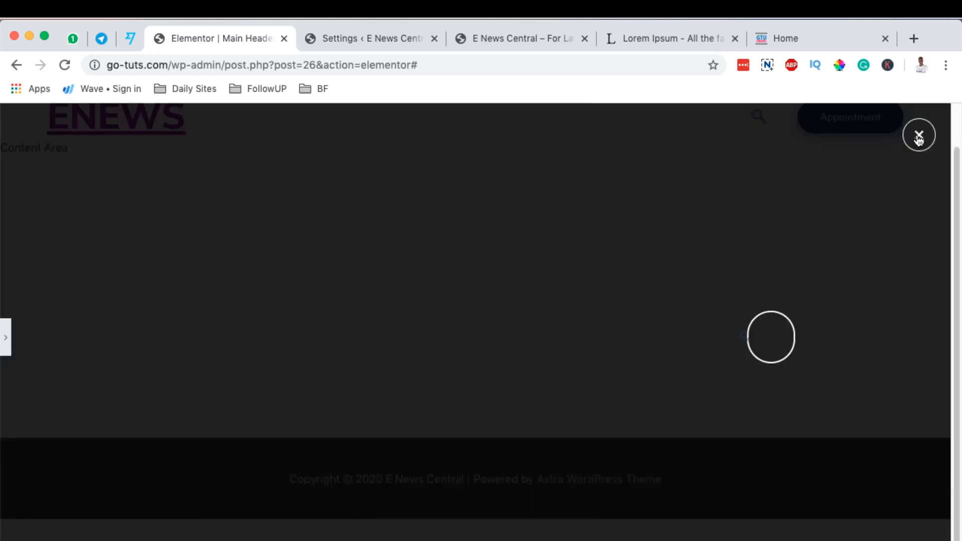
Change the label of the header's Appointment button to Contact.
{"action": "left_click", "coordinate": [920, 138]}
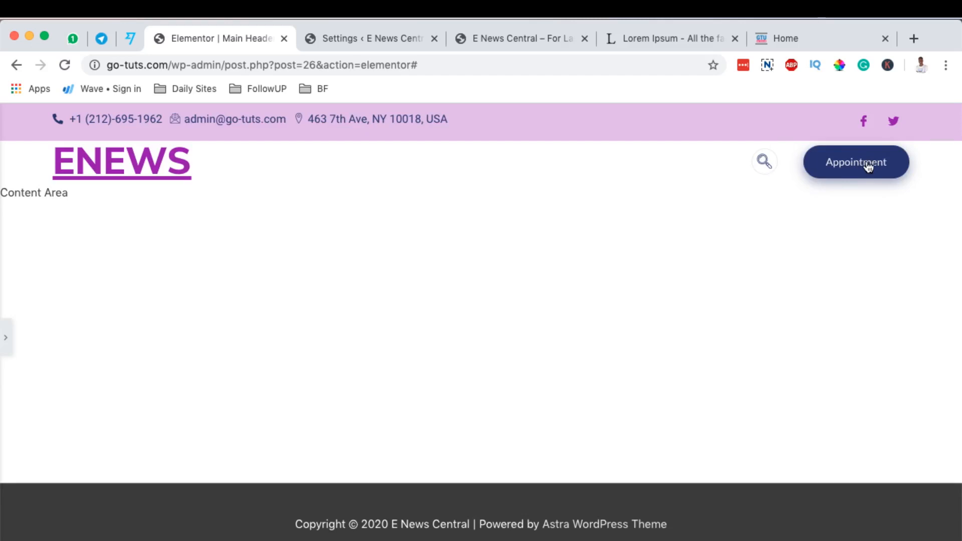
{"action": "left_click", "coordinate": [6, 337]}
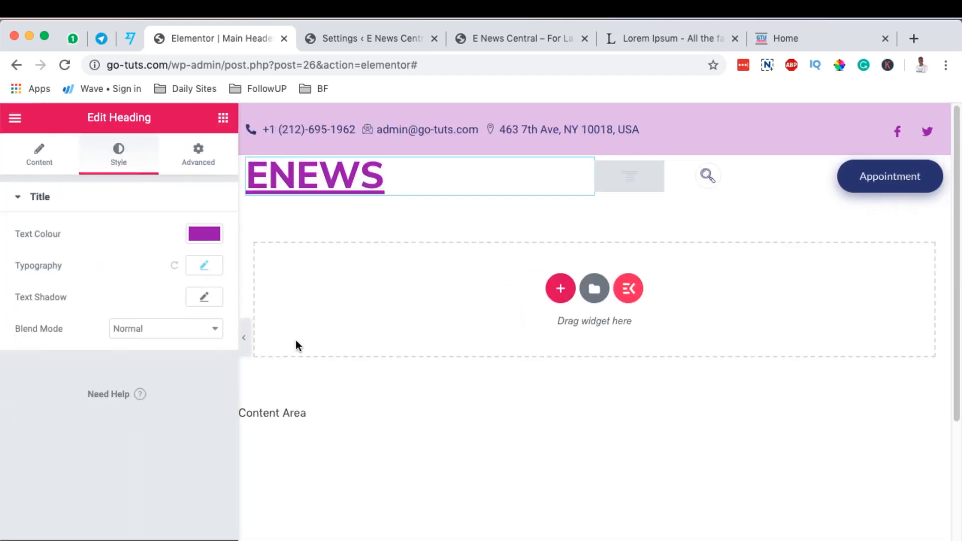
{"action": "left_click", "coordinate": [936, 170]}
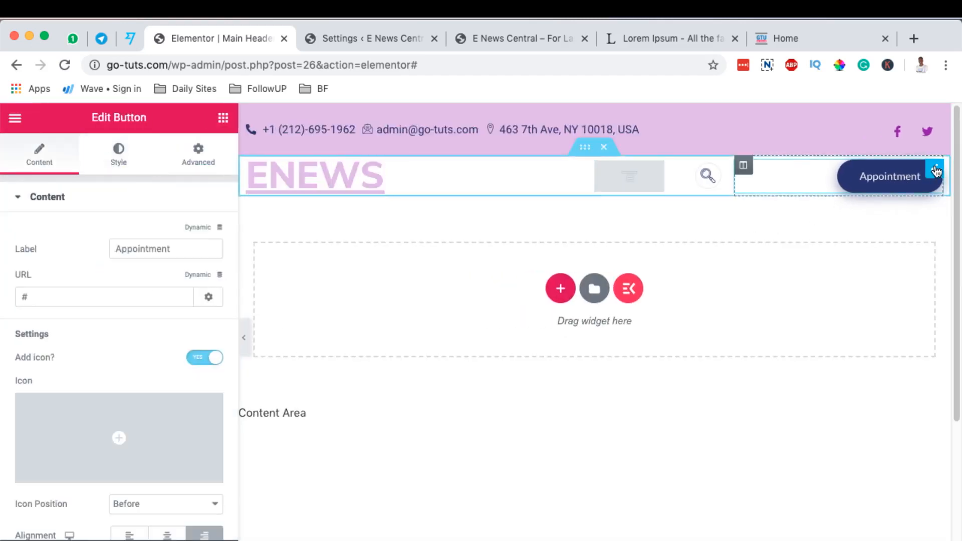
{"action": "double_click", "coordinate": [157, 249]}
{"action": "type", "text": "Contact"}
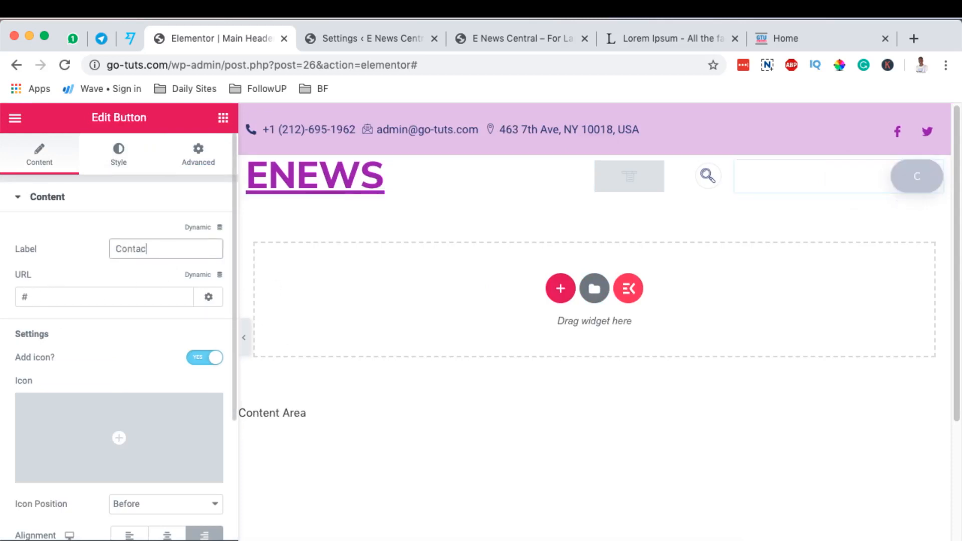
{"action": "left_click", "coordinate": [108, 298]}
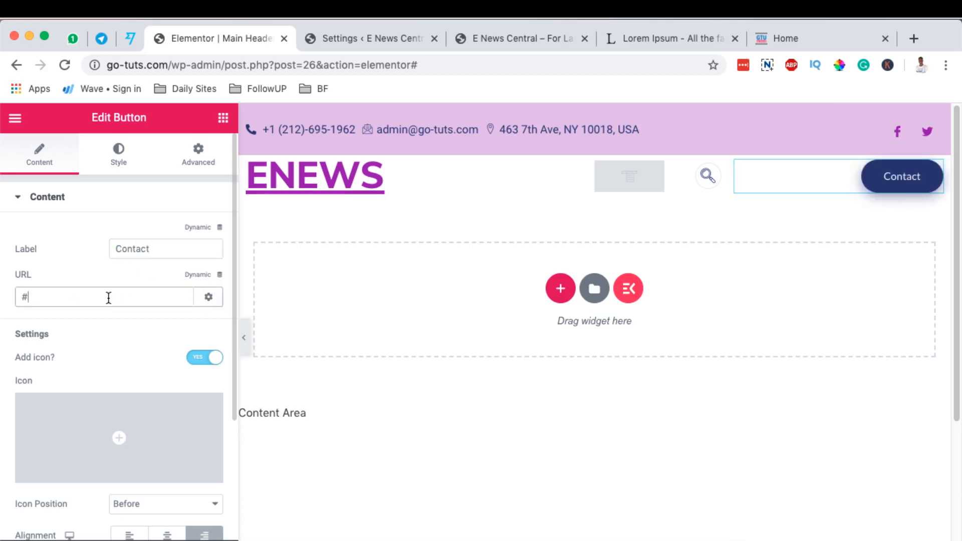
{"action": "type", "text": "conta"}
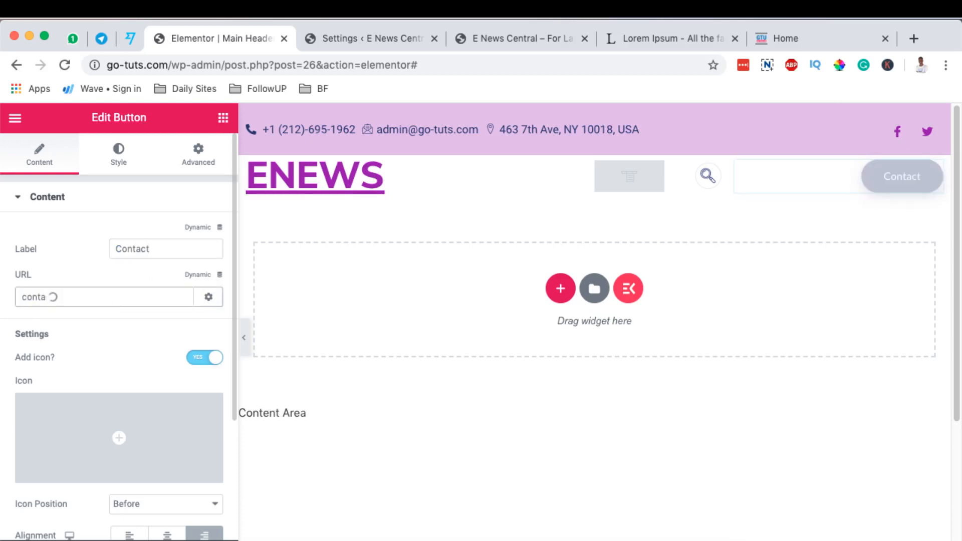
{"action": "left_click", "coordinate": [60, 326]}
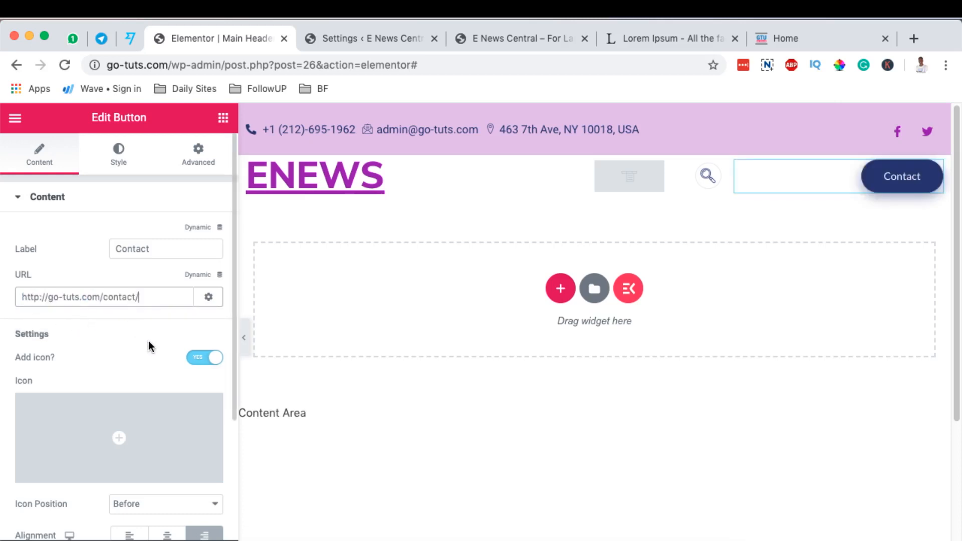
Add the Contact envelope icon from the icon library to the Contact button, searching for "conta".
{"action": "scroll", "coordinate": [149, 341], "scroll_direction": "down", "scroll_amount": 1}
{"action": "left_click", "coordinate": [193, 323]}
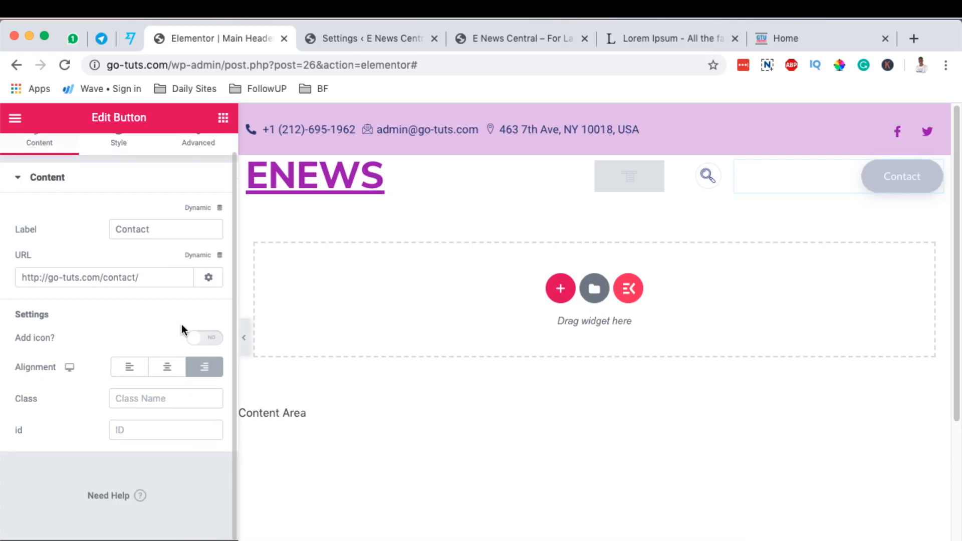
{"action": "left_click", "coordinate": [210, 338]}
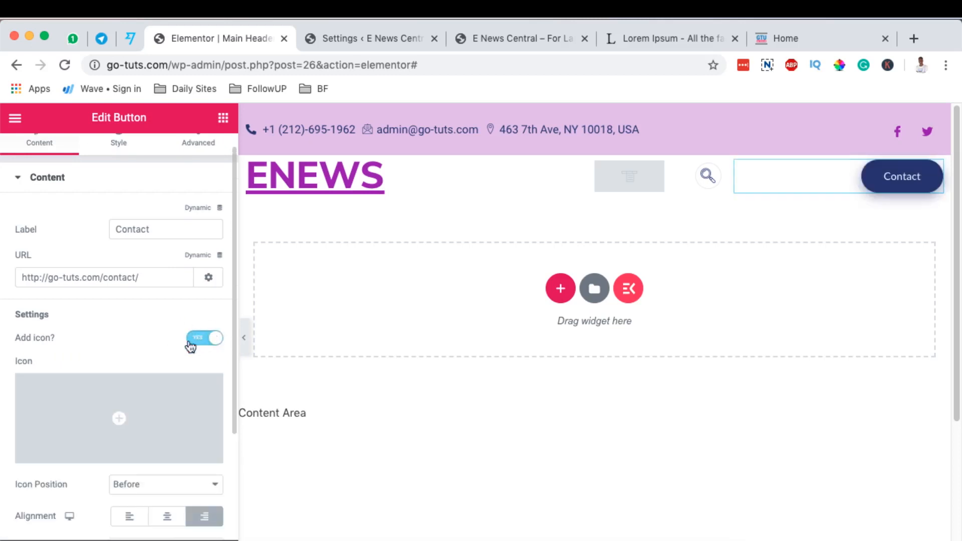
{"action": "left_click", "coordinate": [68, 451]}
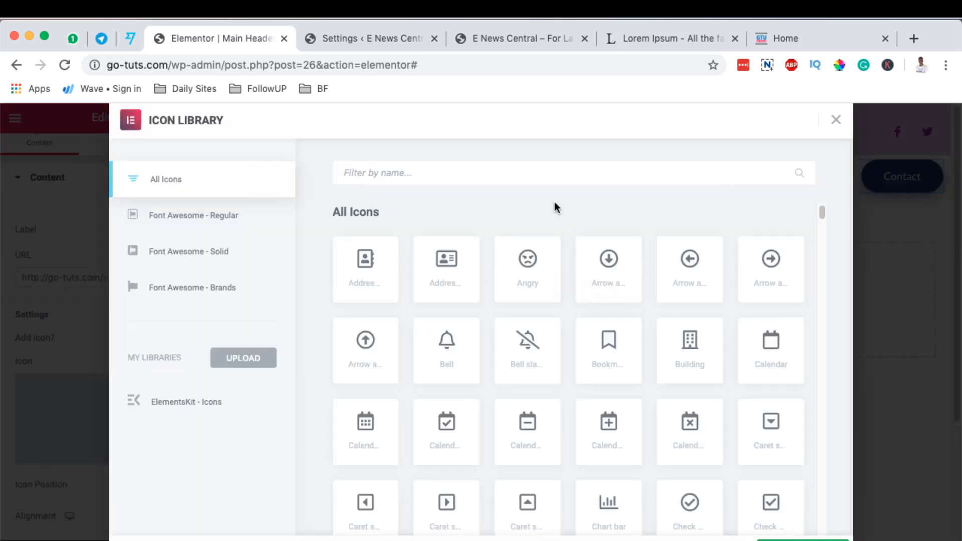
{"action": "type", "text": "conta"}
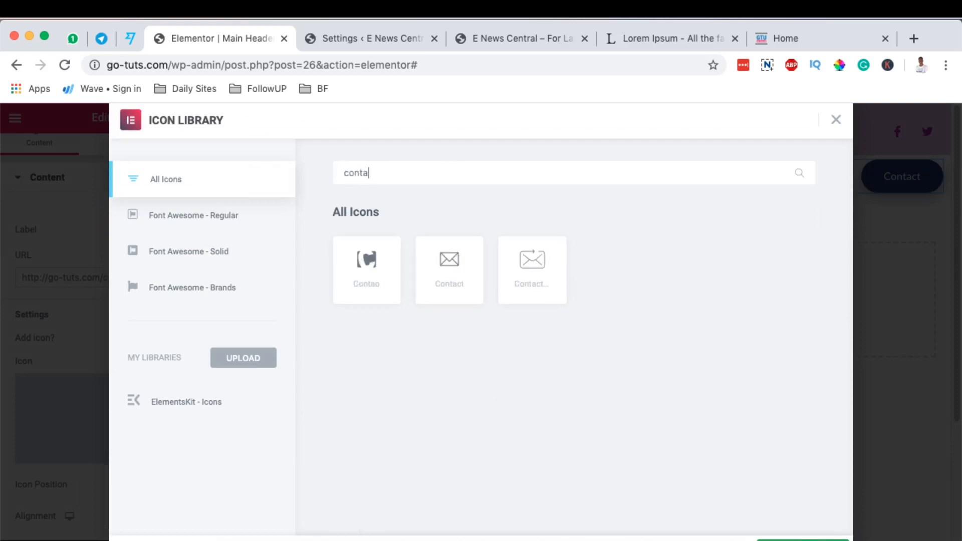
{"action": "left_click", "coordinate": [448, 280]}
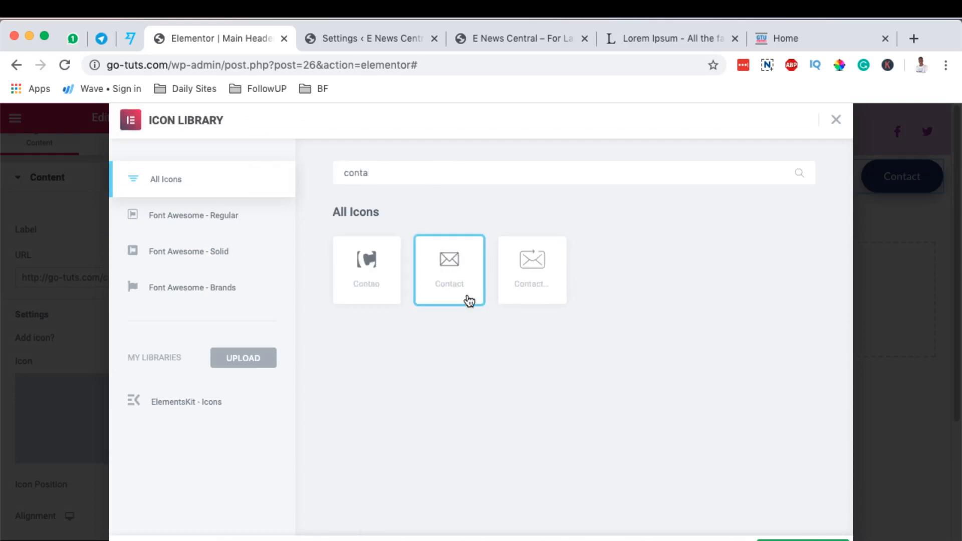
{"action": "left_click", "coordinate": [803, 540]}
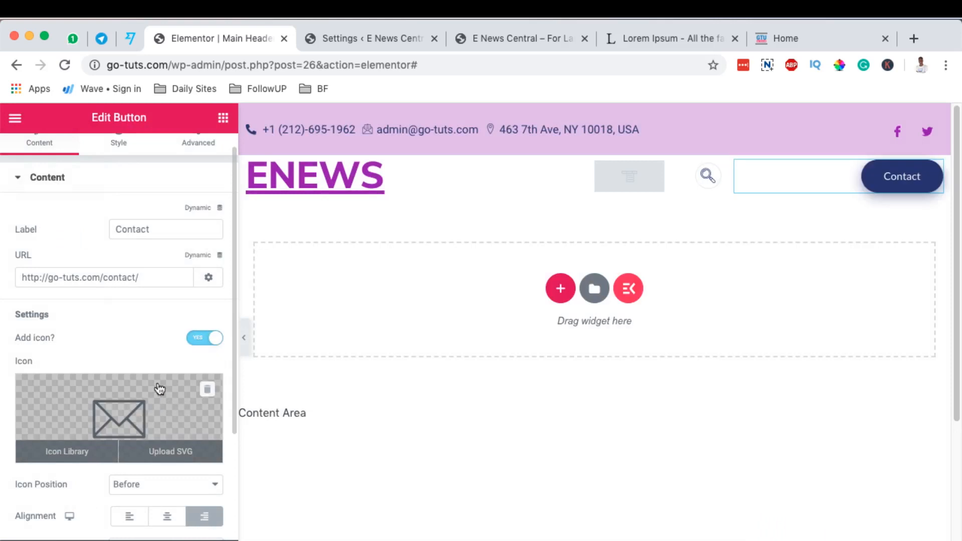
Set the envelope icon's position to After the Contact button's label.
{"action": "scroll", "coordinate": [169, 341], "scroll_direction": "down", "scroll_amount": 1}
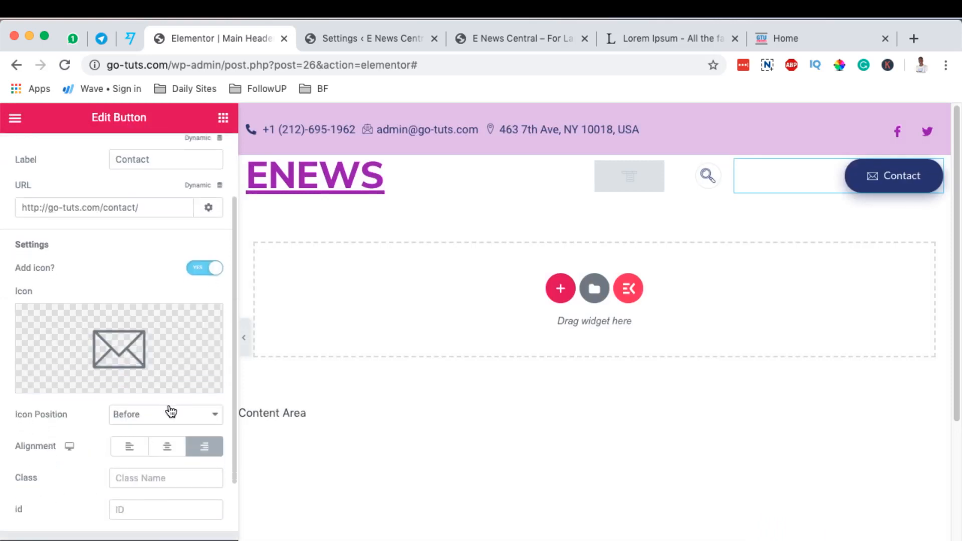
{"action": "left_click", "coordinate": [169, 415]}
{"action": "left_click", "coordinate": [166, 427]}
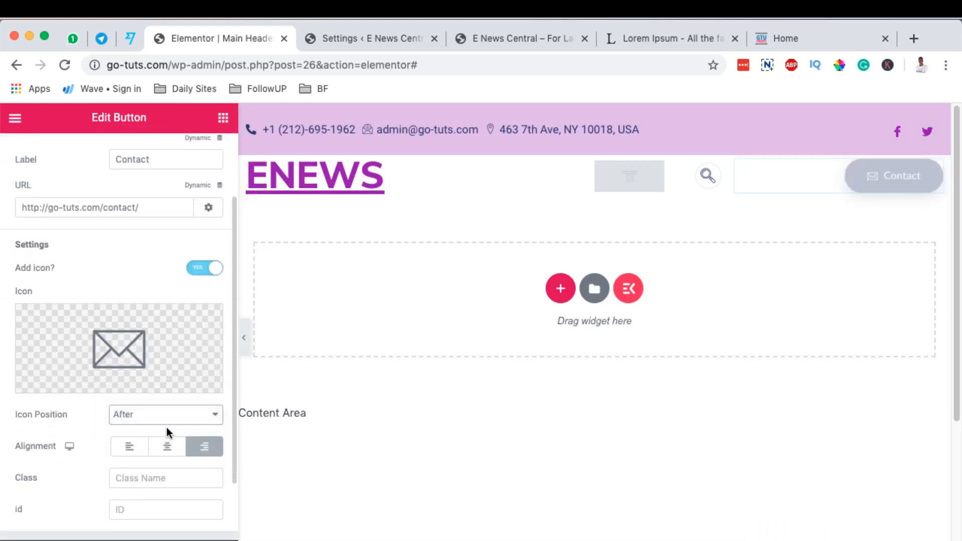
Try centre alignment on the Contact button and return it to right alignment.
{"action": "scroll", "coordinate": [168, 384], "scroll_direction": "down", "scroll_amount": 3}
{"action": "left_click", "coordinate": [168, 383]}
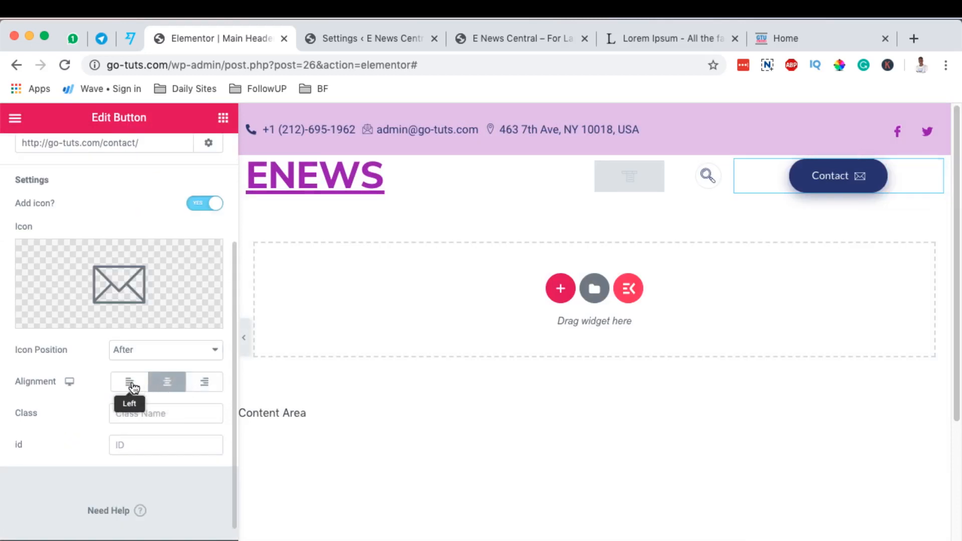
{"action": "left_click", "coordinate": [205, 384]}
Try the green and light blue presets on the Contact button's background, set it to violet #6D12F1 and save that colour as a preset.
{"action": "scroll", "coordinate": [205, 390], "scroll_direction": "up", "scroll_amount": 5}
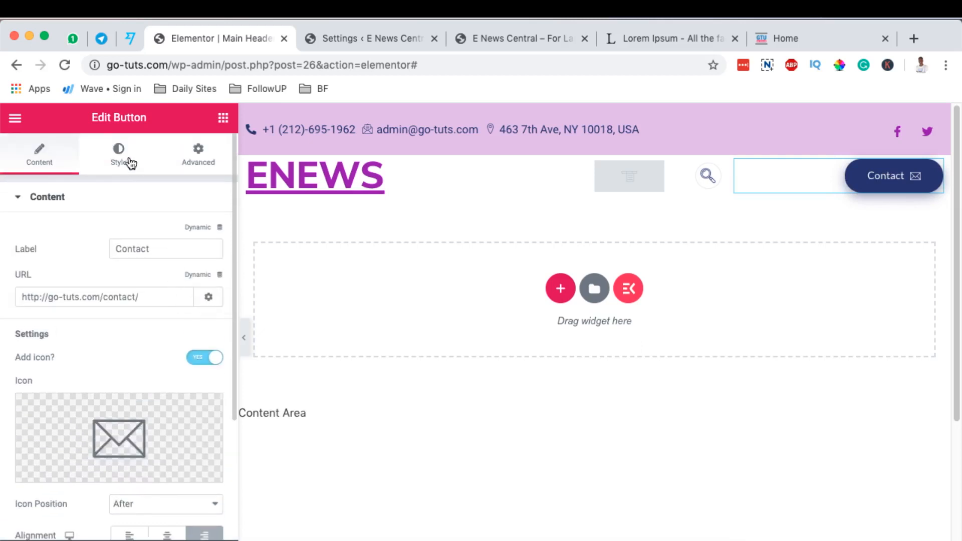
{"action": "left_click", "coordinate": [890, 179]}
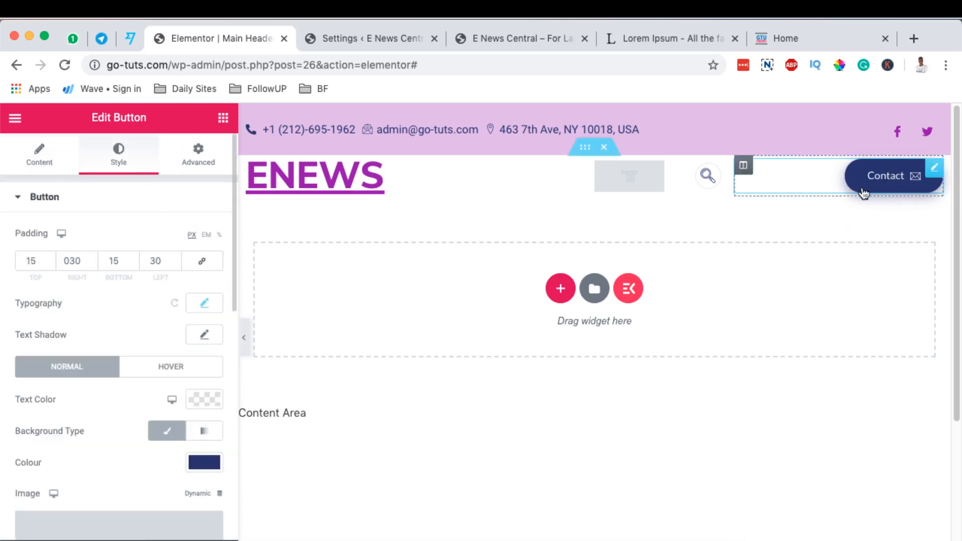
{"action": "scroll", "coordinate": [207, 384], "scroll_direction": "down", "scroll_amount": 3}
{"action": "left_click", "coordinate": [206, 378]}
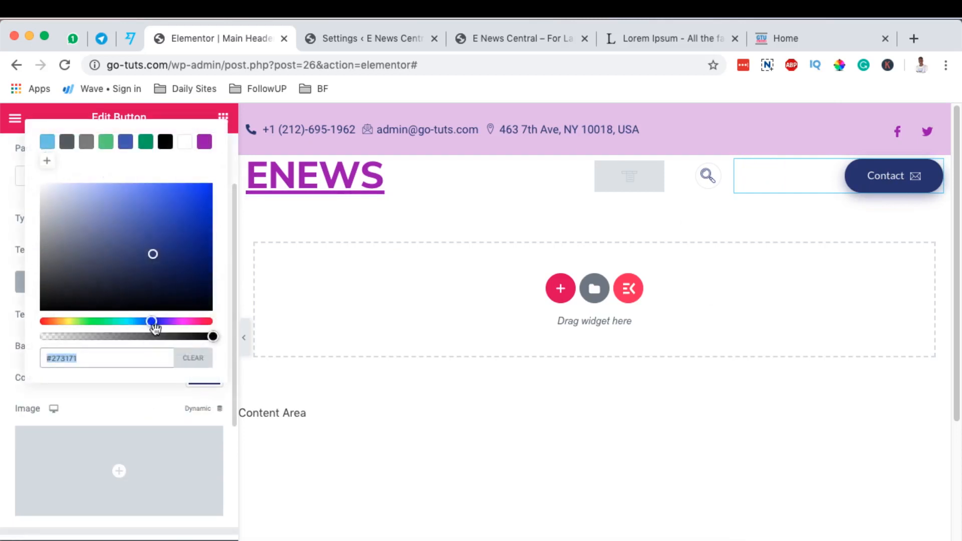
{"action": "left_click", "coordinate": [142, 145]}
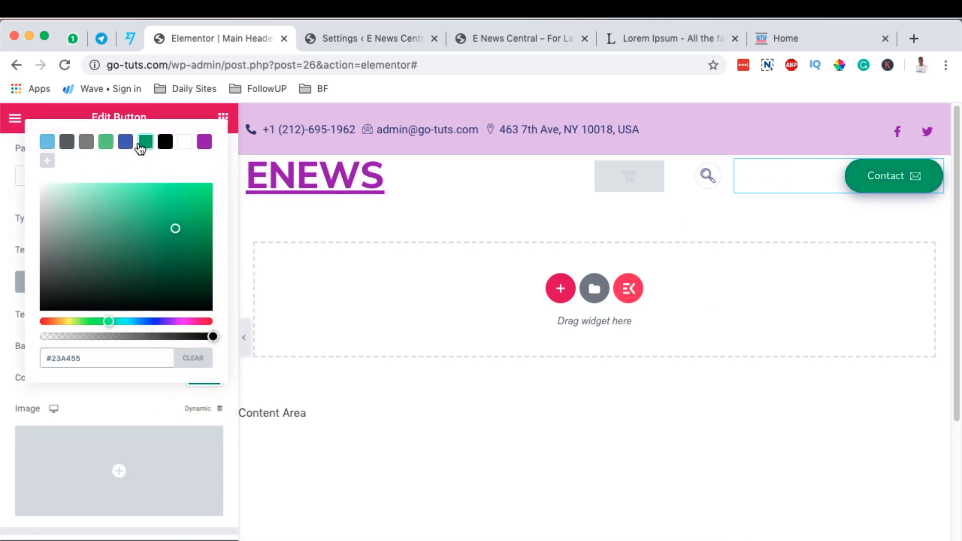
{"action": "left_click", "coordinate": [47, 142]}
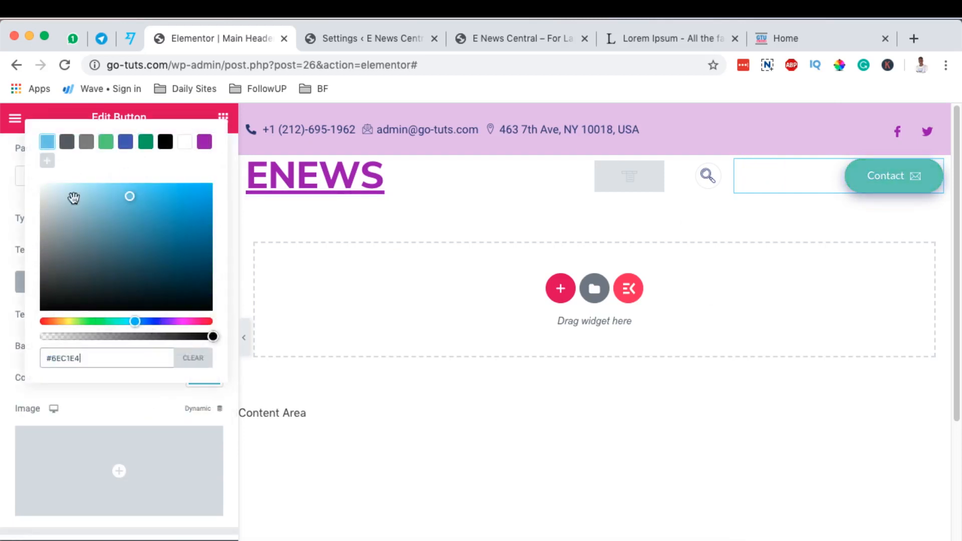
{"action": "left_click", "coordinate": [187, 232]}
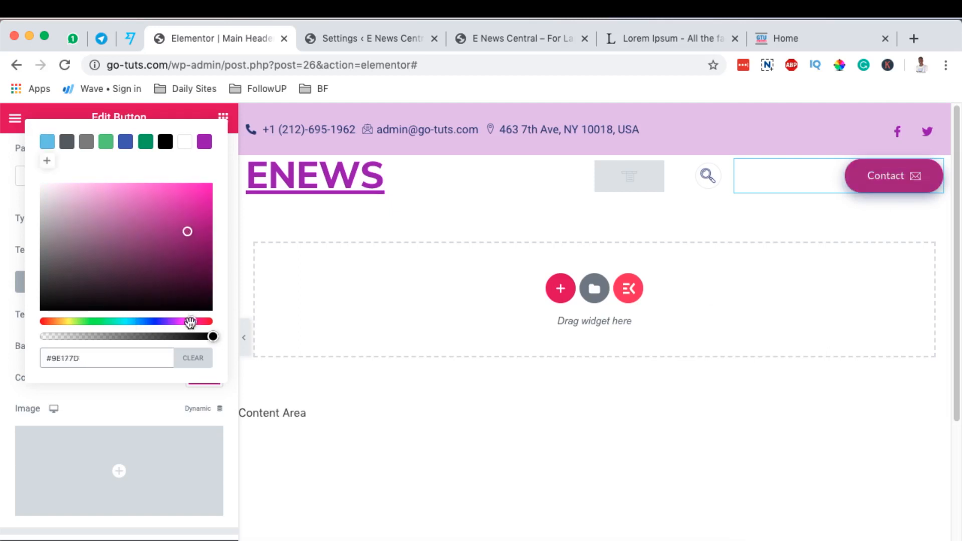
{"action": "mouse_move", "coordinate": [190, 324]}
{"action": "left_mouse_down"}
{"action": "mouse_move", "coordinate": [141, 323]}
{"action": "mouse_move", "coordinate": [168, 322]}
{"action": "left_mouse_up"}
{"action": "left_click_drag", "start_coordinate": [187, 232], "coordinate": [200, 190]}
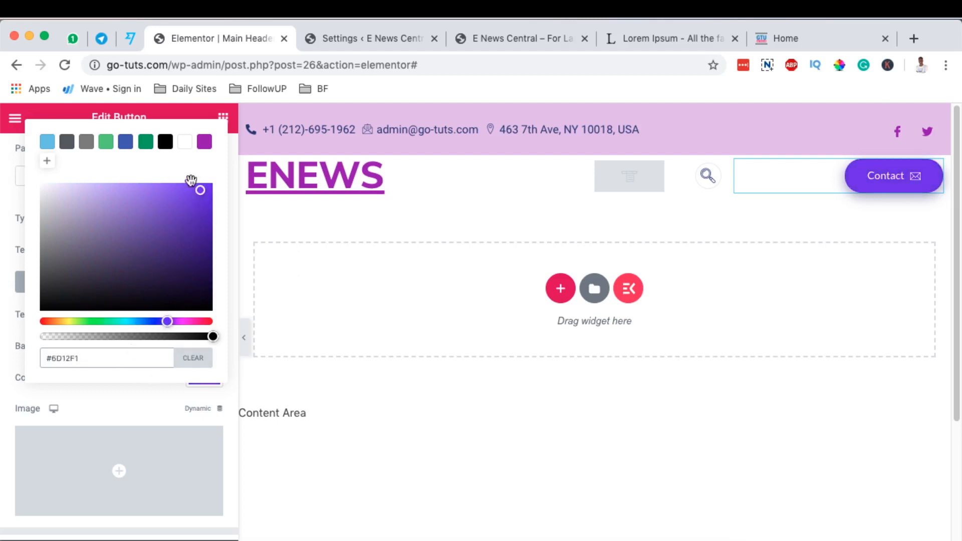
{"action": "left_click", "coordinate": [47, 163]}
Open the Contact button's typography settings.
{"action": "scroll", "coordinate": [152, 286], "scroll_direction": "up", "scroll_amount": 2}
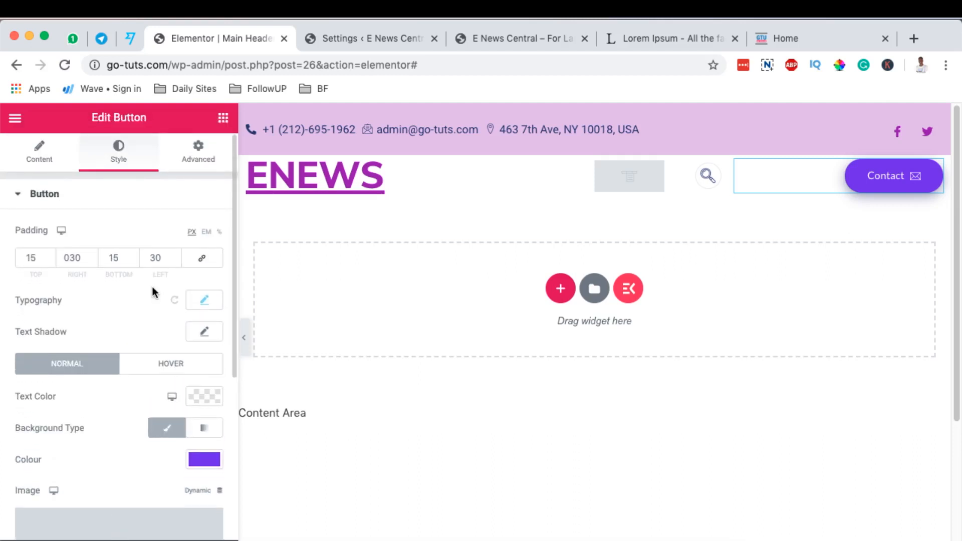
{"action": "left_click", "coordinate": [205, 301]}
{"action": "scroll", "coordinate": [167, 295], "scroll_direction": "down", "scroll_amount": 2}
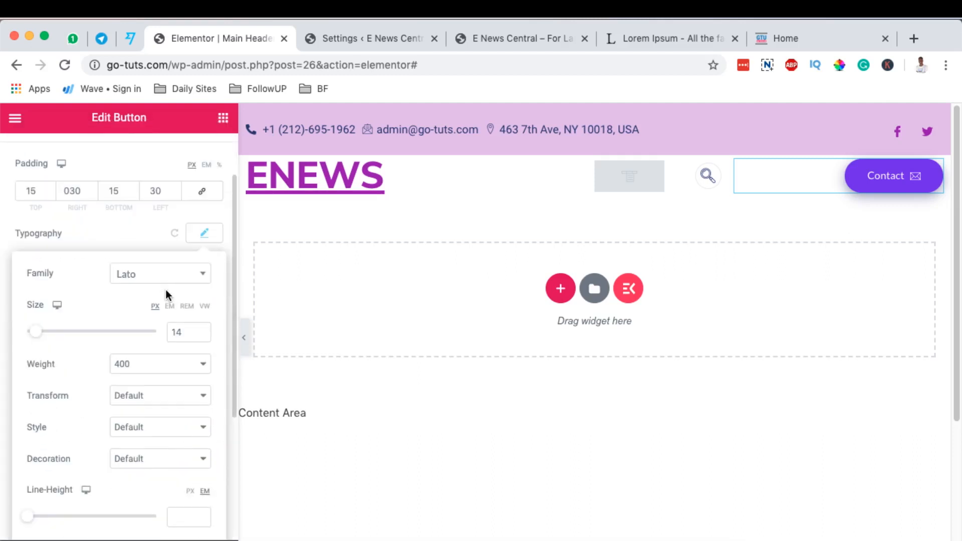
{"action": "left_click", "coordinate": [142, 281]}
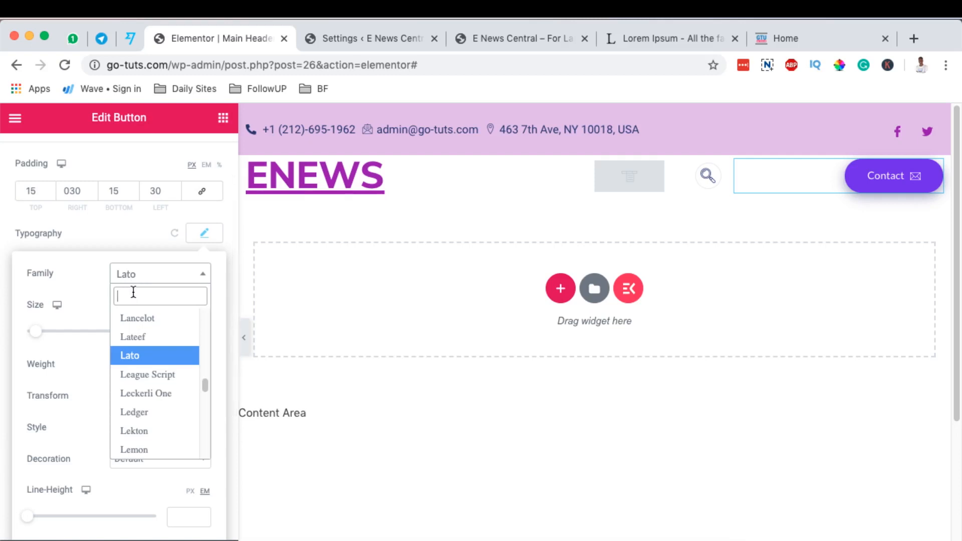
{"action": "type", "text": "ni"}
{"action": "scroll", "coordinate": [161, 396], "scroll_direction": "down", "scroll_amount": 3}
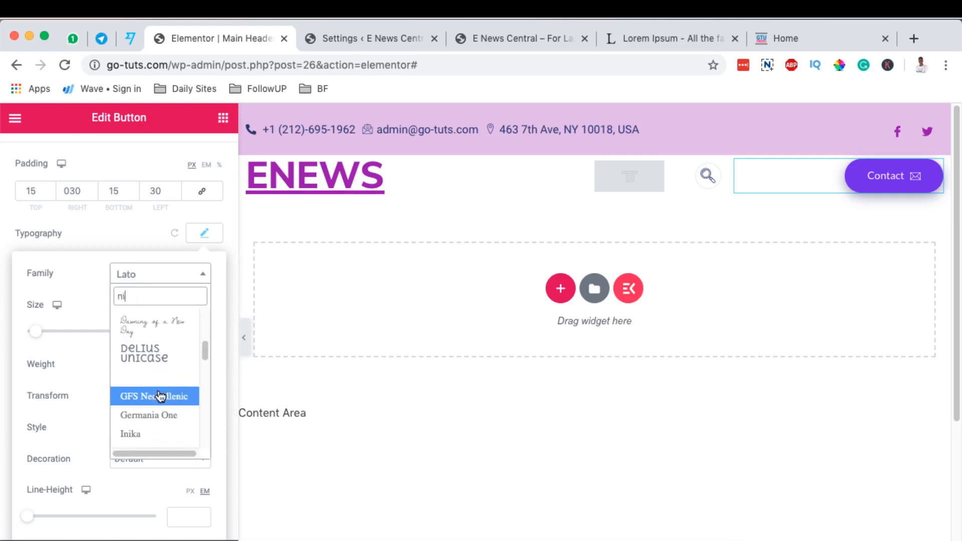
{"action": "scroll", "coordinate": [161, 395], "scroll_direction": "down", "scroll_amount": 1}
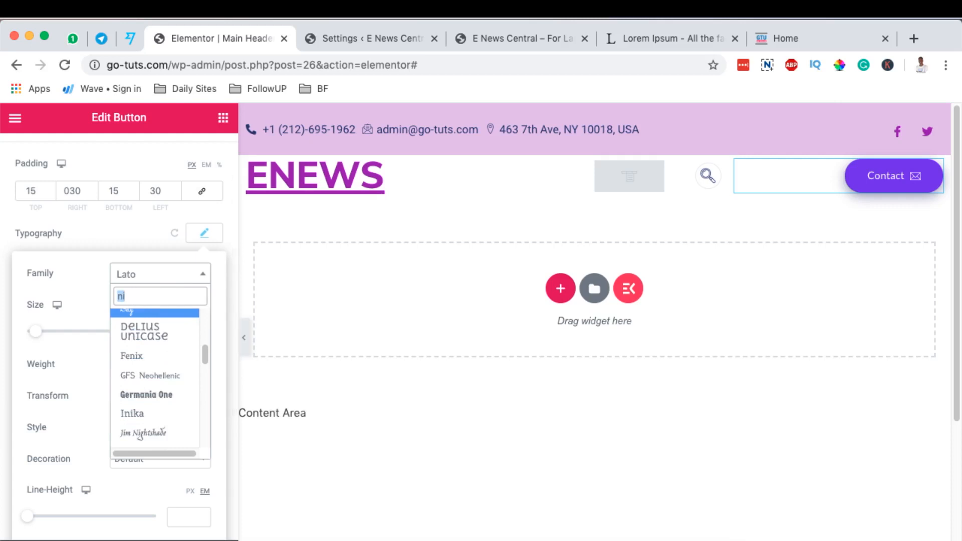
{"action": "key", "text": "BackSpace"}
{"action": "left_click", "coordinate": [143, 355]}
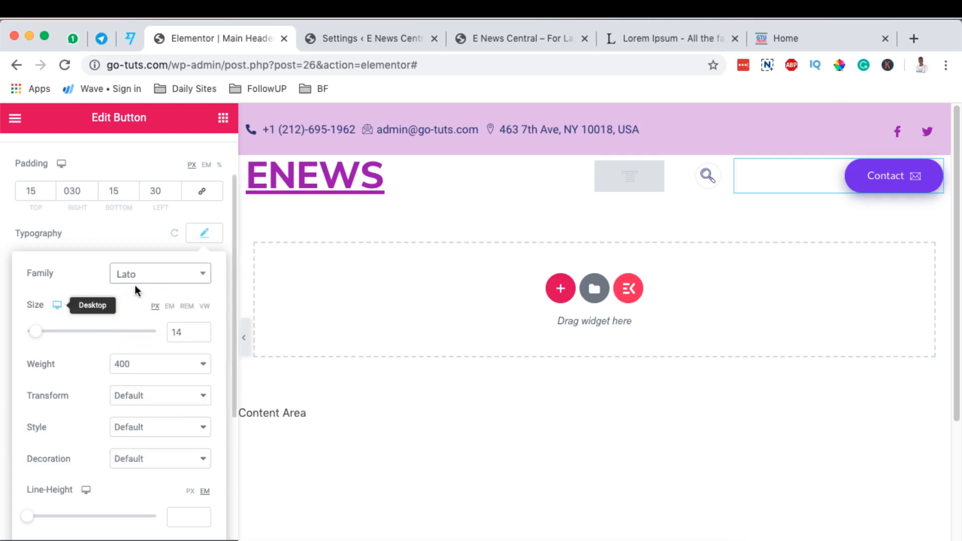
Set the Contact button's font weight to 900.
{"action": "scroll", "coordinate": [143, 411], "scroll_direction": "down", "scroll_amount": 1}
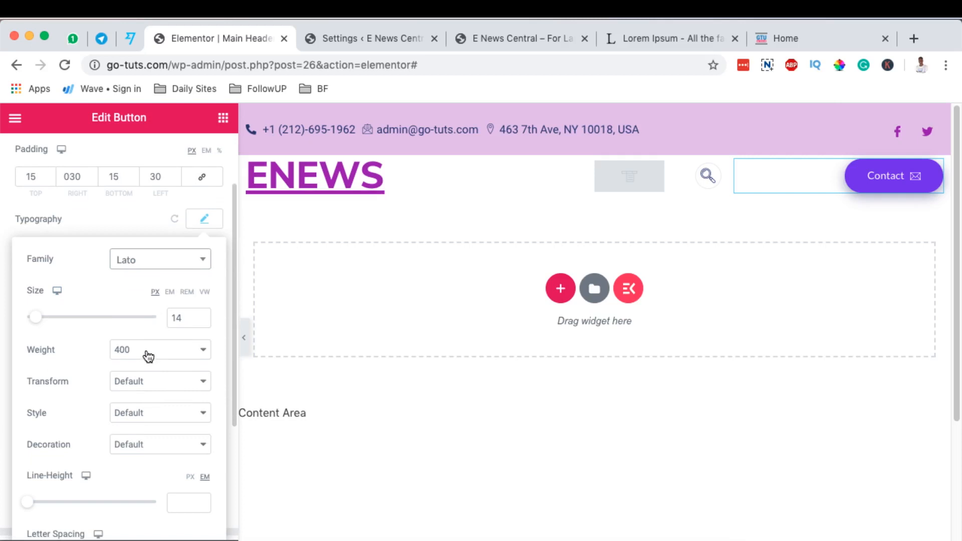
{"action": "left_click", "coordinate": [149, 356]}
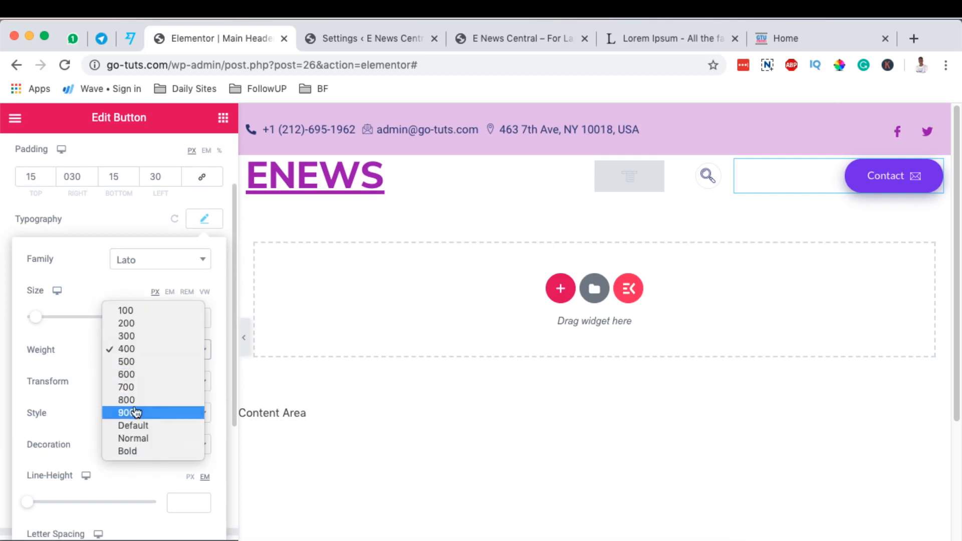
{"action": "left_click", "coordinate": [136, 412]}
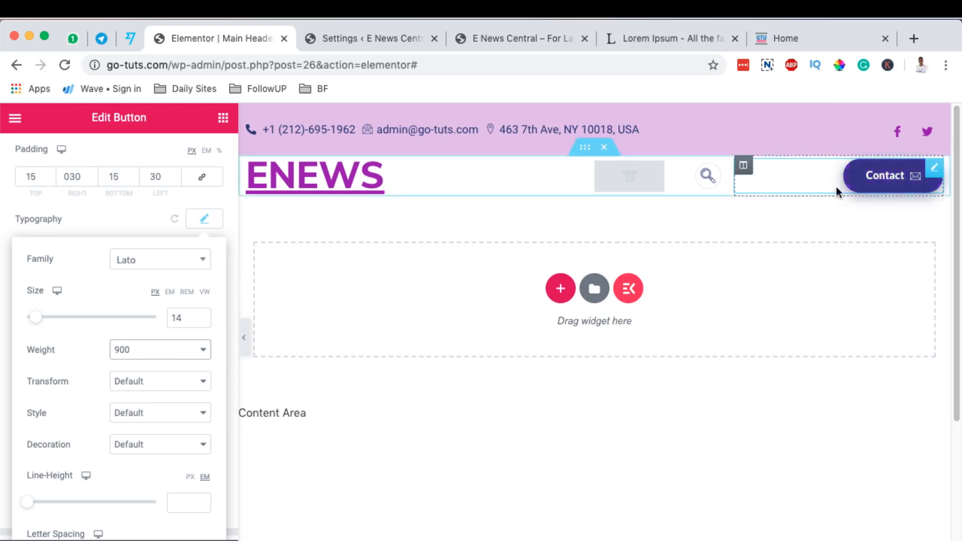
{"action": "left_click", "coordinate": [204, 219]}
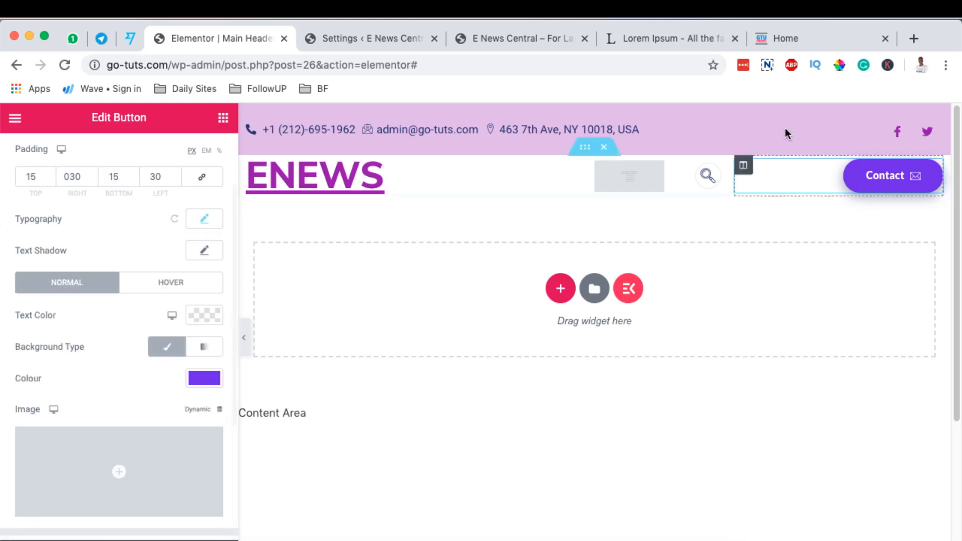
Open the contact details list's text typography and check the ENEWS heading's style settings.
{"action": "left_click", "coordinate": [753, 131]}
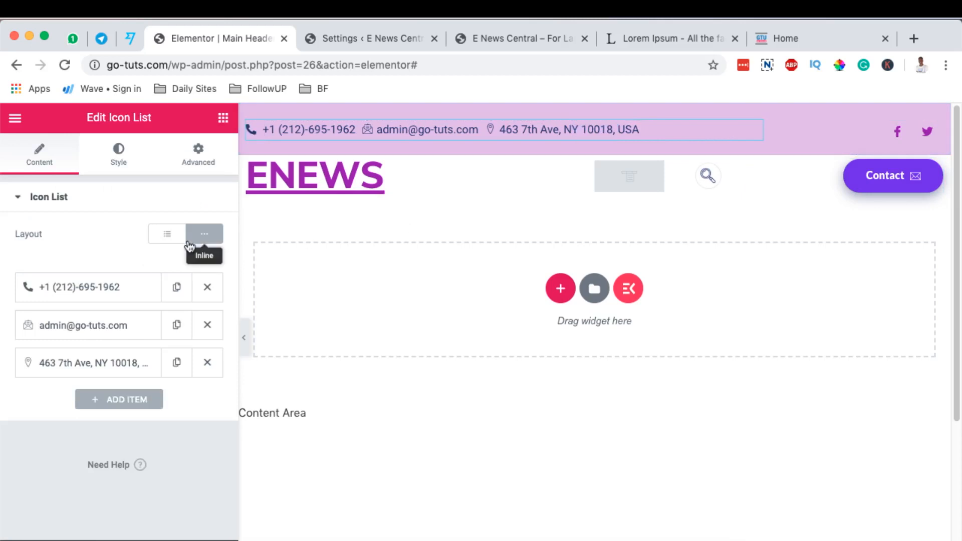
{"action": "left_click", "coordinate": [131, 163]}
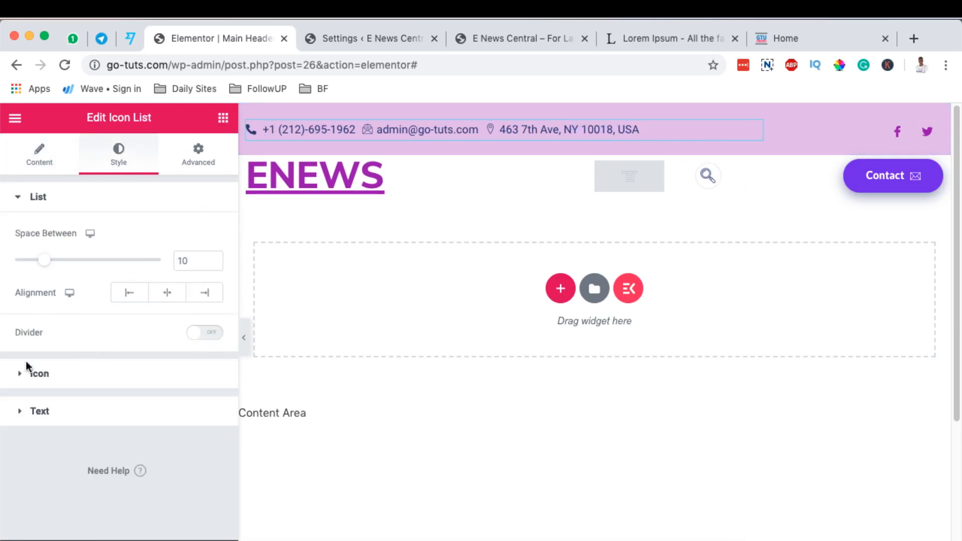
{"action": "left_click", "coordinate": [60, 412]}
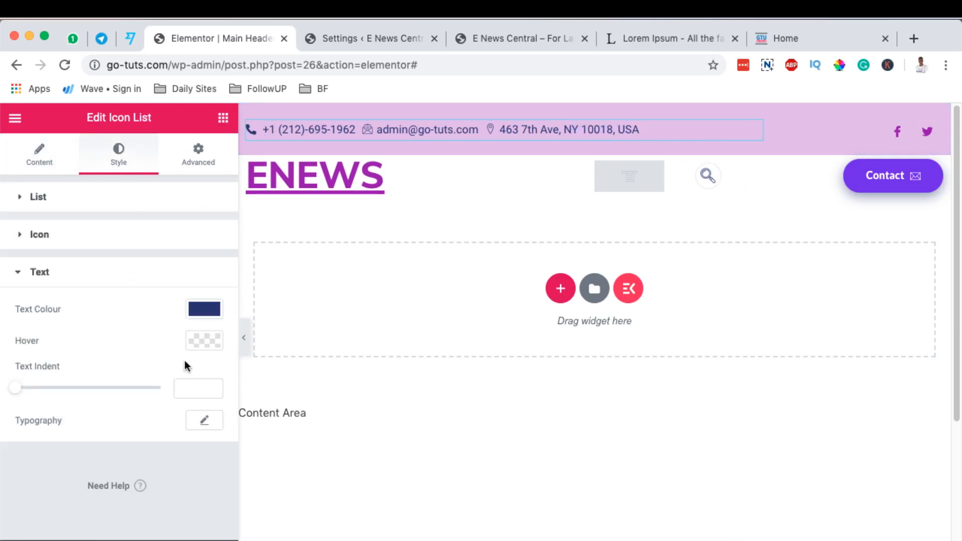
{"action": "left_click", "coordinate": [204, 420]}
{"action": "scroll", "coordinate": [208, 388], "scroll_direction": "down", "scroll_amount": 5}
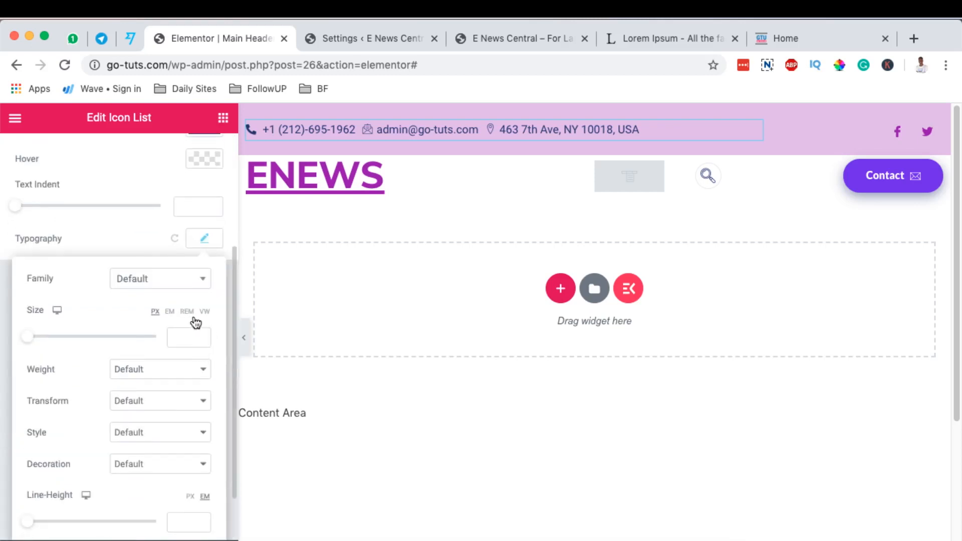
{"action": "left_click", "coordinate": [178, 281]}
{"action": "left_click", "coordinate": [586, 168]}
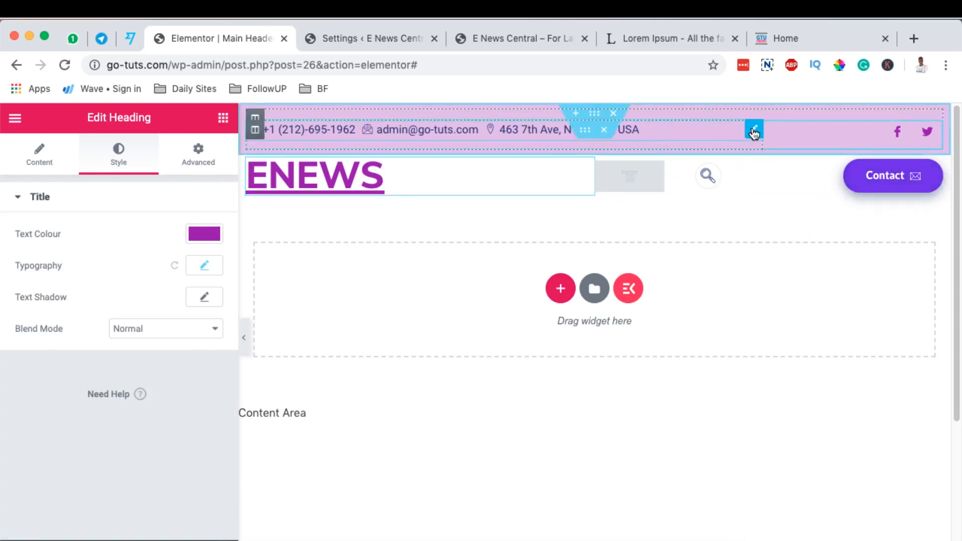
Set the font family of the contact details text and the ENEWS heading to Lato.
{"action": "left_click", "coordinate": [754, 131]}
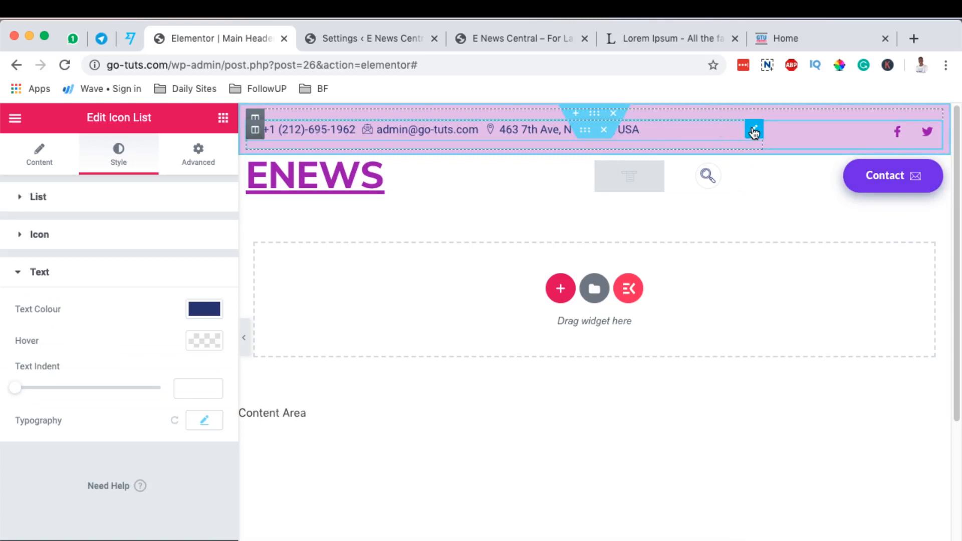
{"action": "left_click", "coordinate": [206, 423]}
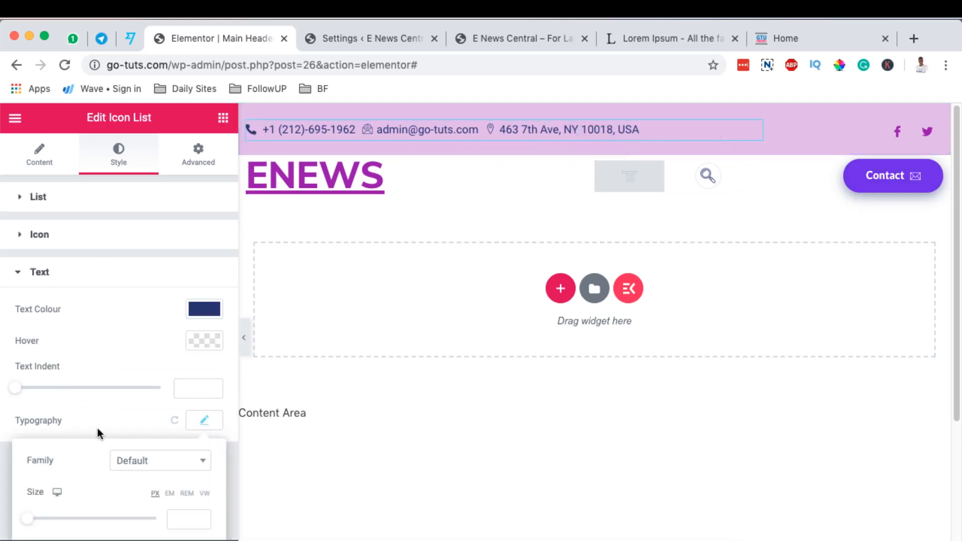
{"action": "scroll", "coordinate": [158, 453], "scroll_direction": "down", "scroll_amount": 5}
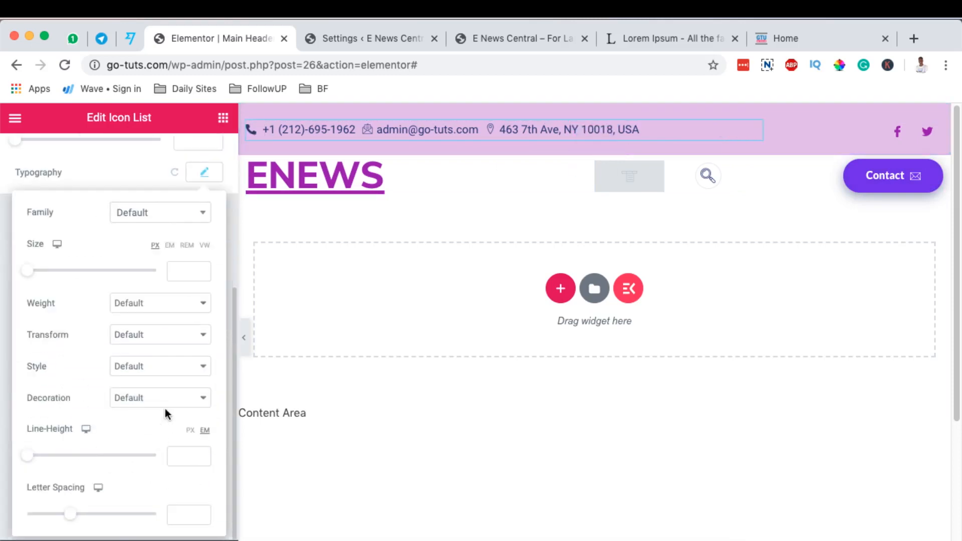
{"action": "left_click", "coordinate": [159, 215]}
{"action": "type", "text": "lato"}
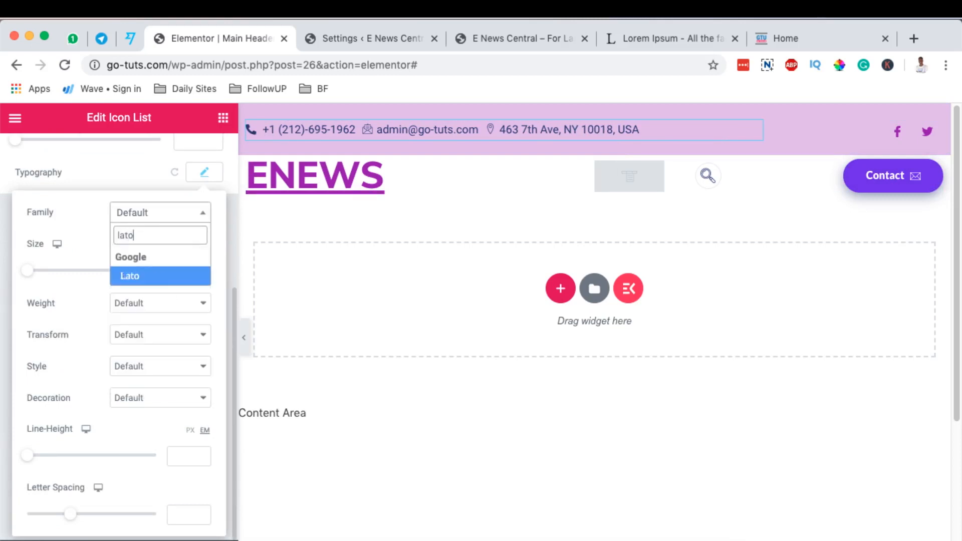
{"action": "left_click", "coordinate": [144, 275]}
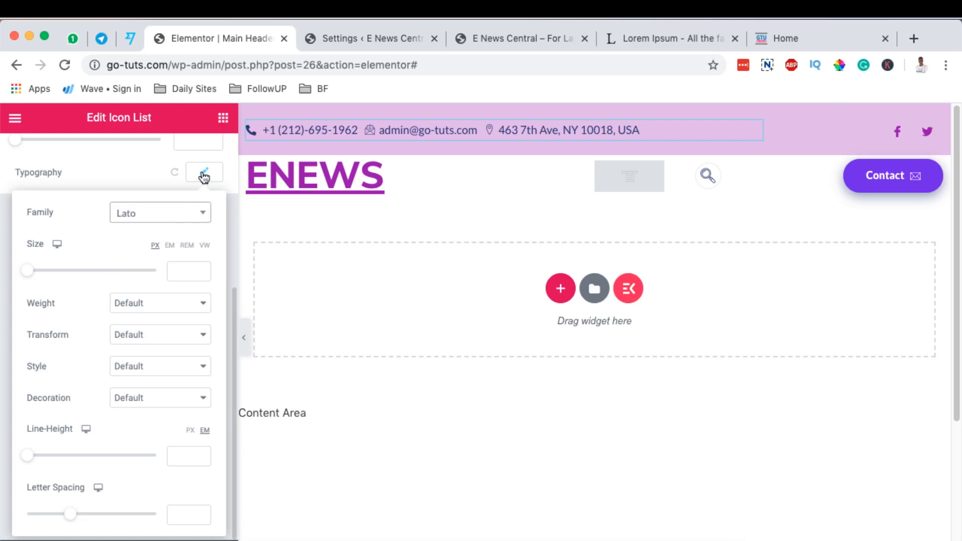
{"action": "left_click", "coordinate": [204, 178]}
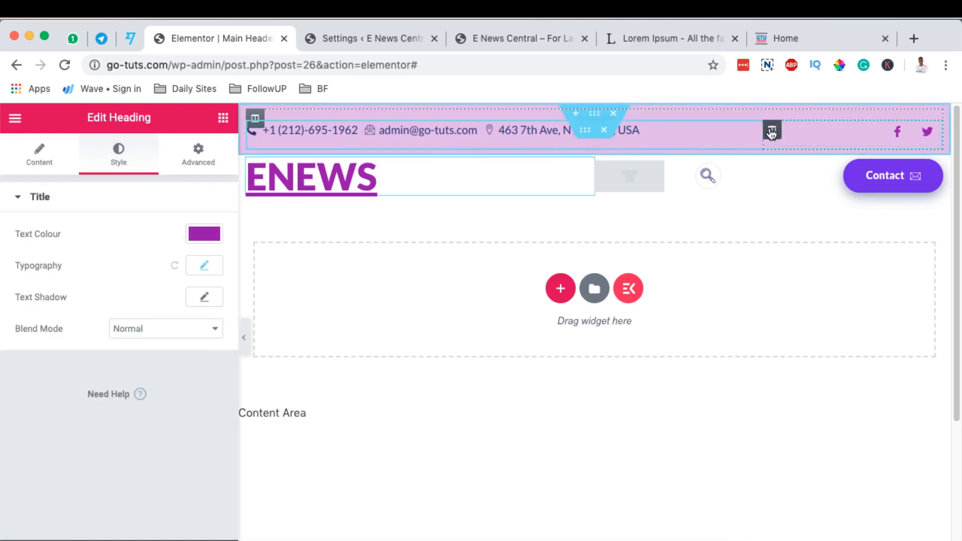
Add a column beside the social icons in the top contact bar and move the header search widget into it.
{"action": "right_click", "coordinate": [772, 133]}
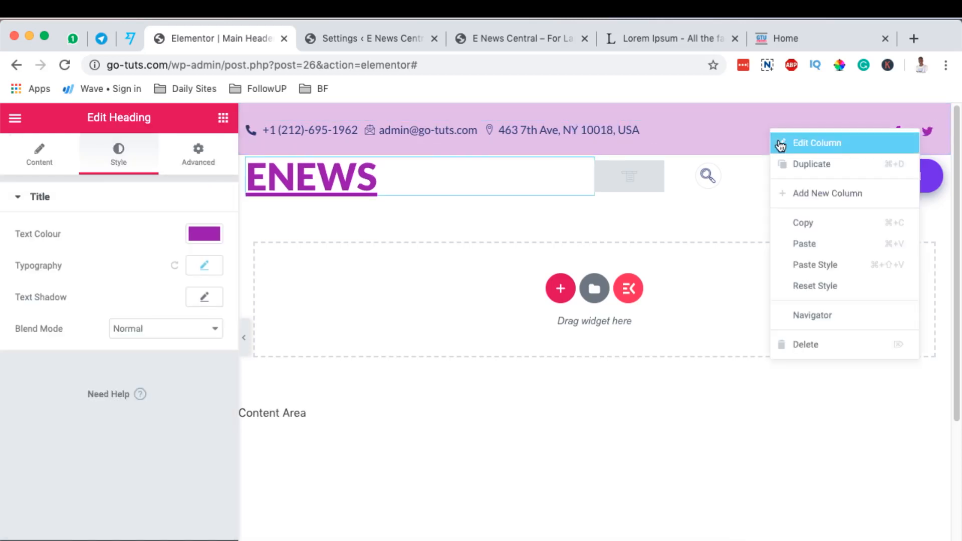
{"action": "left_click", "coordinate": [812, 195]}
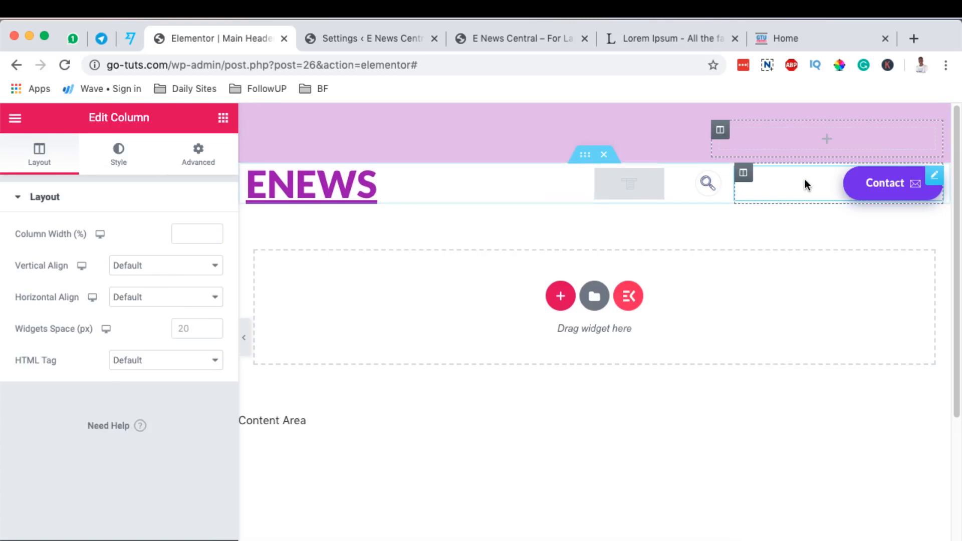
{"action": "left_click_drag", "start_coordinate": [715, 181], "coordinate": [819, 140]}
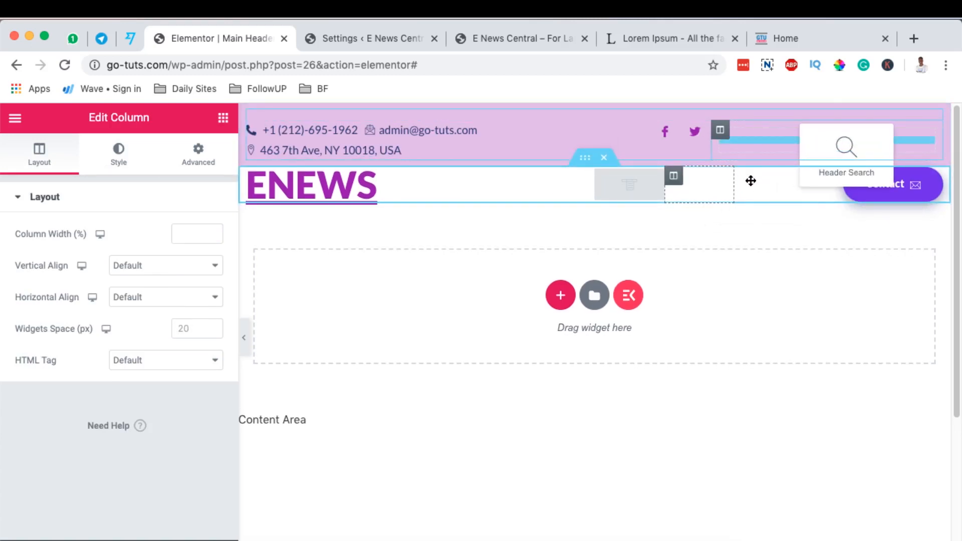
{"action": "left_click_drag", "start_coordinate": [751, 181], "coordinate": [742, 189]}
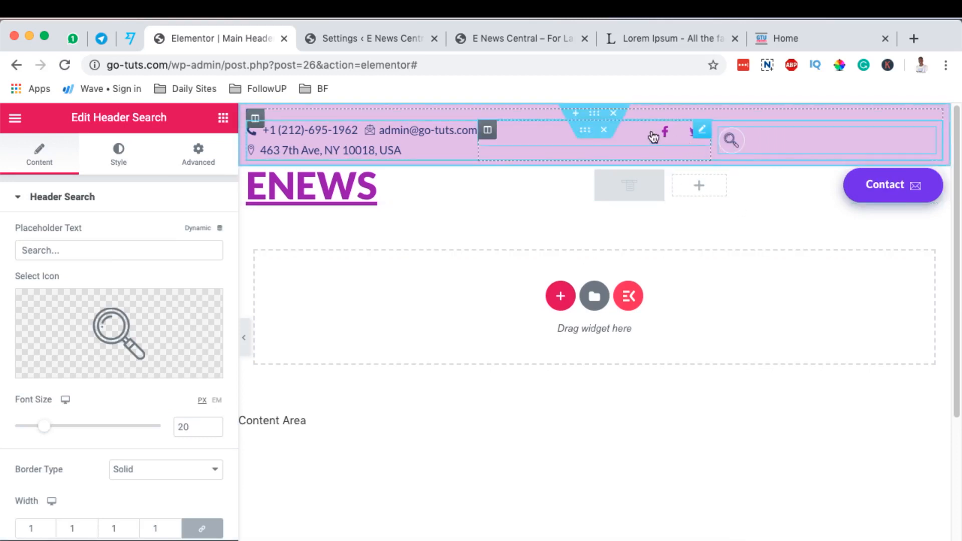
Try moving the social icons column after the header search column.
{"action": "left_click_drag", "start_coordinate": [486, 131], "coordinate": [816, 141]}
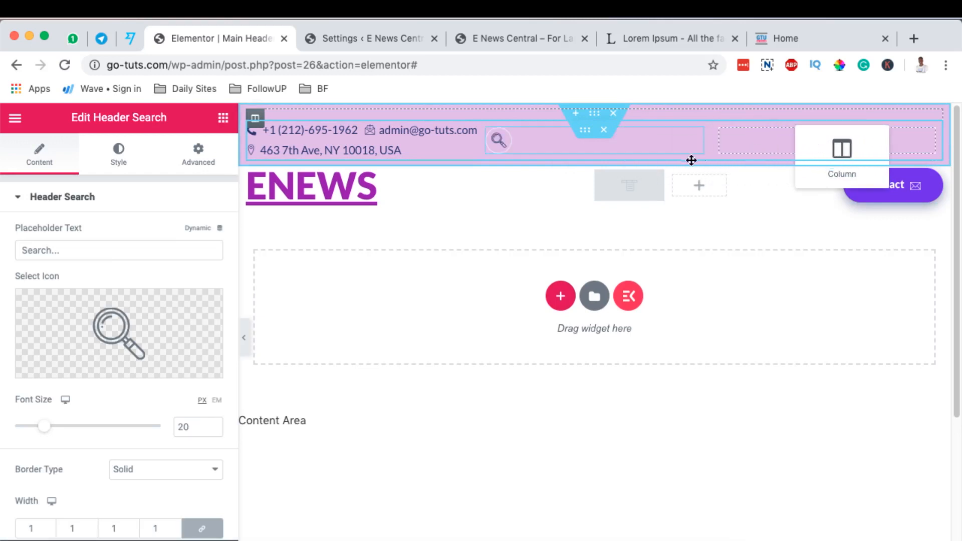
{"action": "left_click_drag", "start_coordinate": [692, 160], "coordinate": [652, 161]}
Delete the empty column in the logo row and set the contact details column's width to 70%.
{"action": "right_click", "coordinate": [674, 181]}
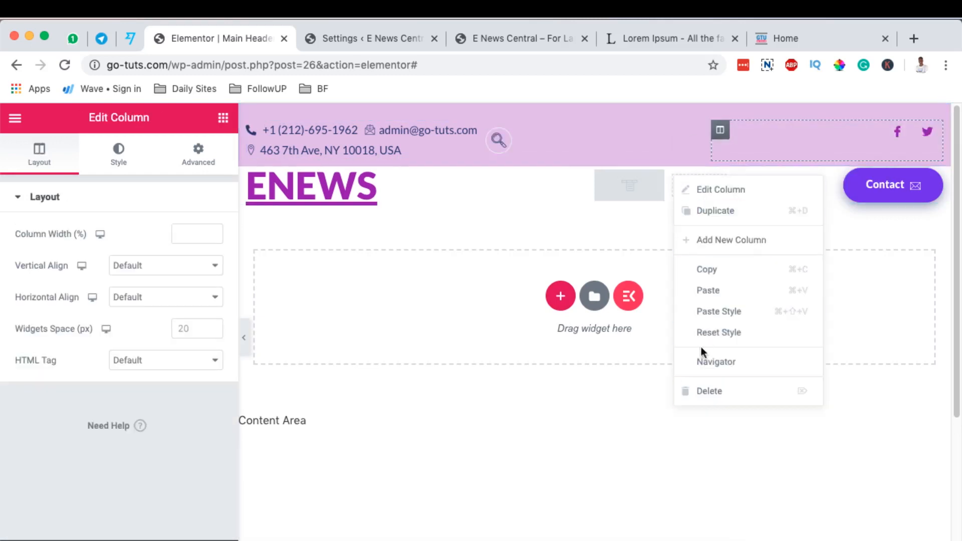
{"action": "left_click", "coordinate": [693, 392]}
{"action": "type", "text": "70"}
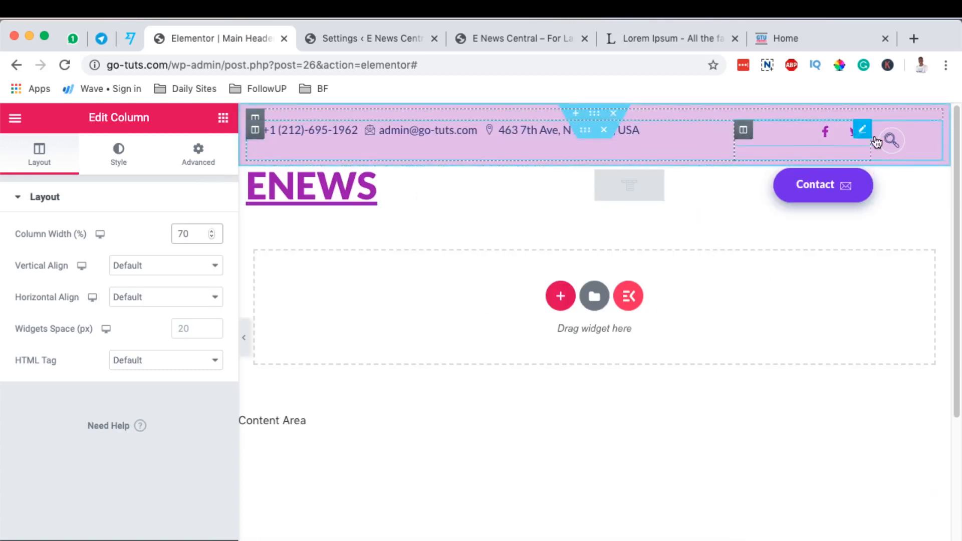
Widen the contact details column in the top bar to 80%.
{"action": "left_click", "coordinate": [745, 132]}
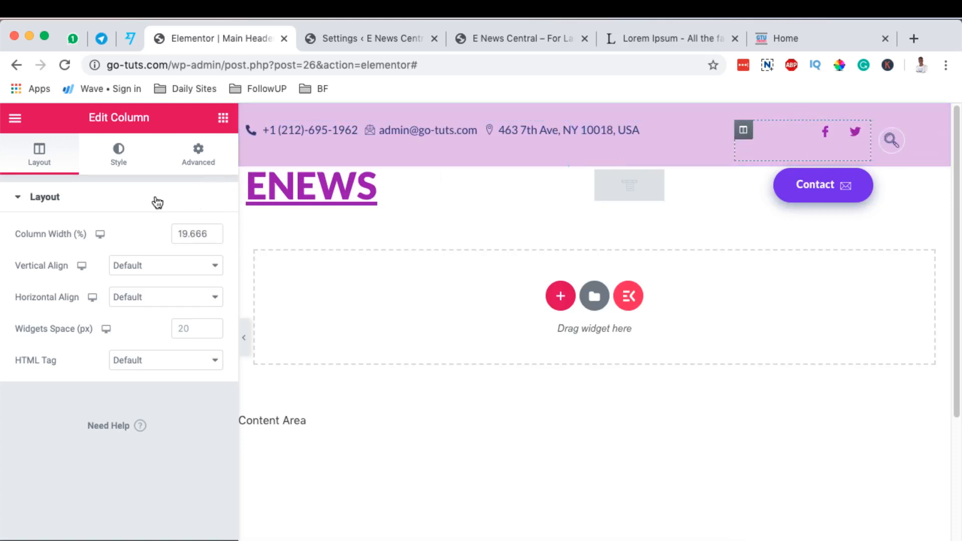
{"action": "double_click", "coordinate": [187, 232]}
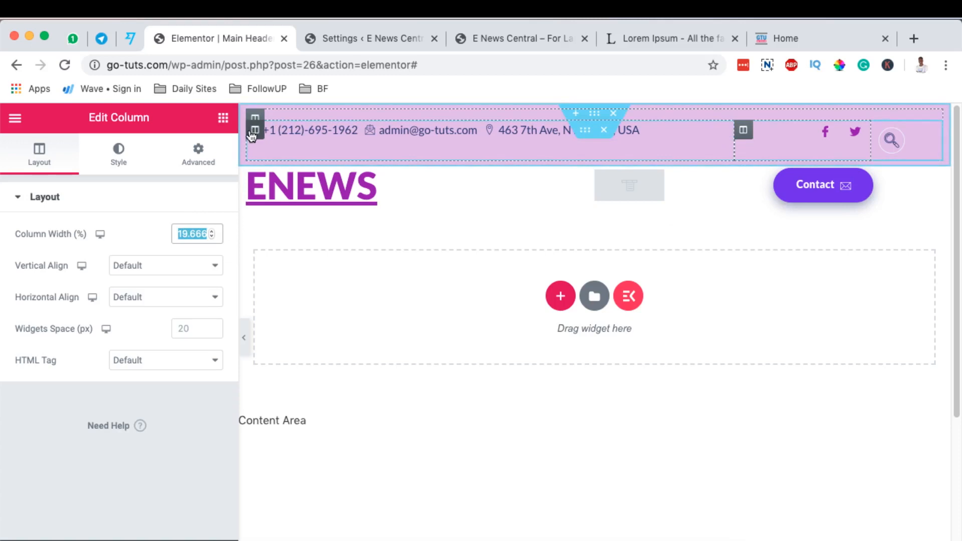
{"action": "left_click", "coordinate": [255, 130]}
{"action": "left_click", "coordinate": [185, 234]}
{"action": "type", "text": "8"}
Try bottom vertical alignment on the social icons column and set it to Middle.
{"action": "left_click", "coordinate": [848, 143]}
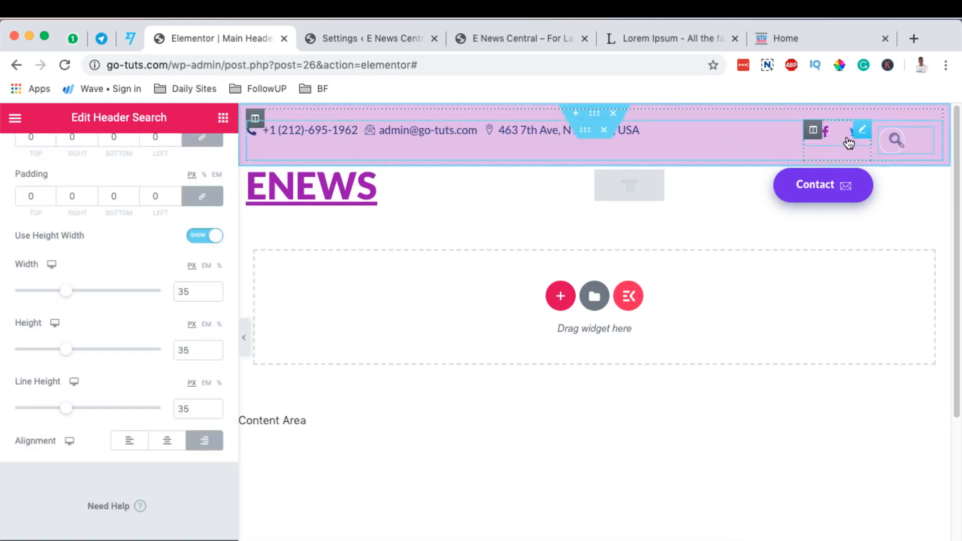
{"action": "left_click", "coordinate": [813, 130]}
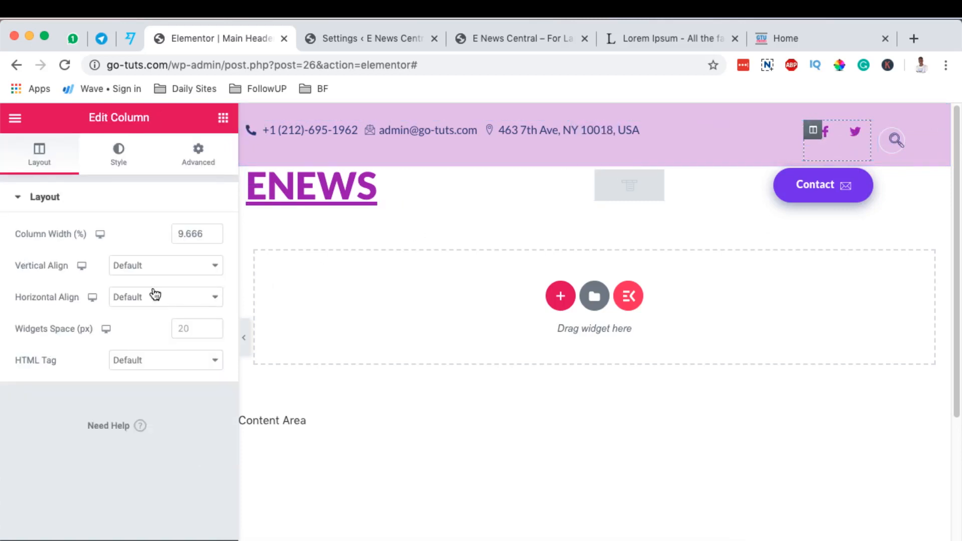
{"action": "left_click", "coordinate": [123, 266]}
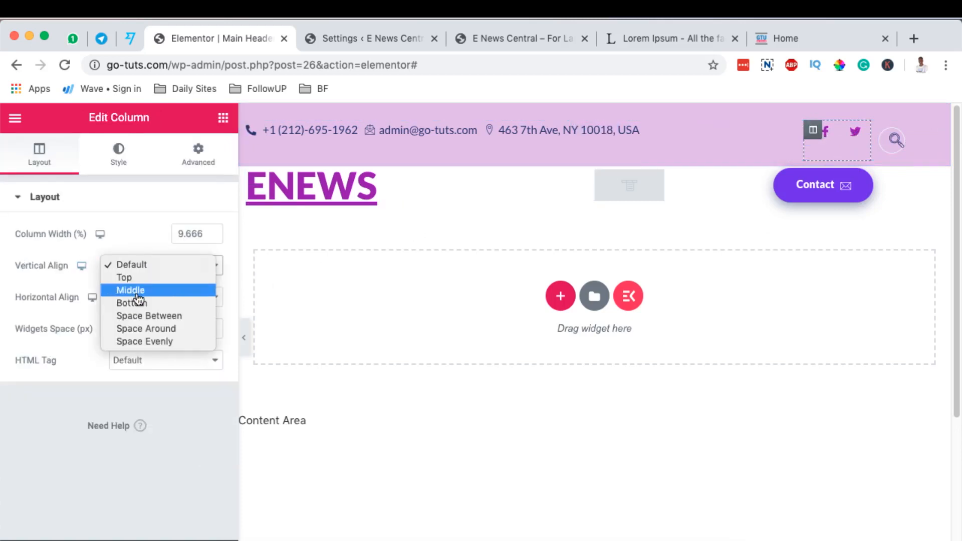
{"action": "left_click", "coordinate": [175, 304]}
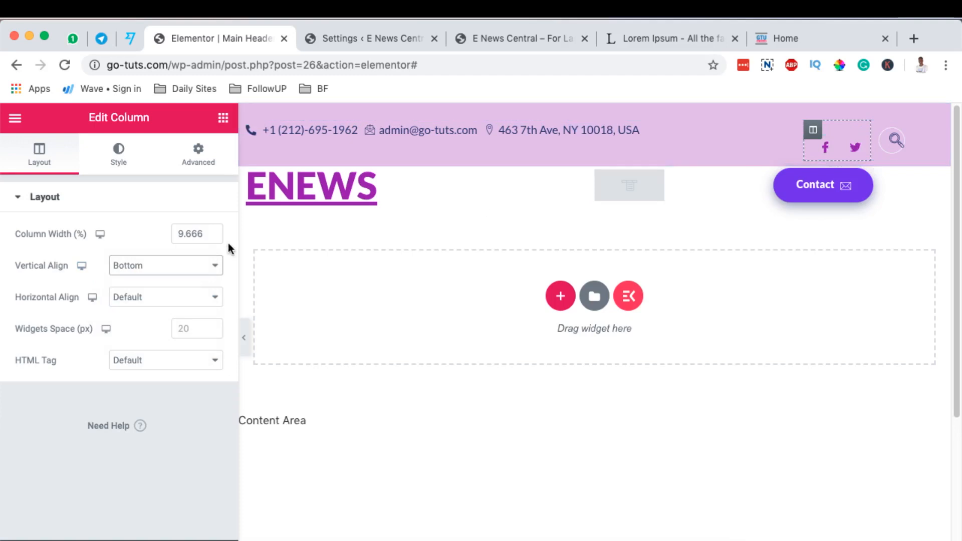
{"action": "left_click", "coordinate": [150, 269]}
{"action": "left_click", "coordinate": [129, 251]}
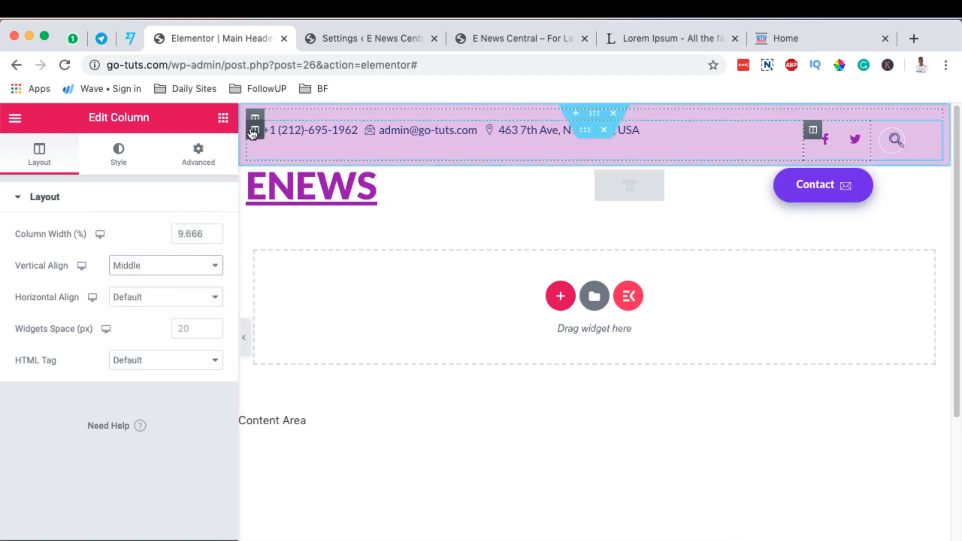
Set the vertical alignment of the contact details column and the header search column to Middle.
{"action": "left_click", "coordinate": [253, 131]}
{"action": "left_click", "coordinate": [138, 267]}
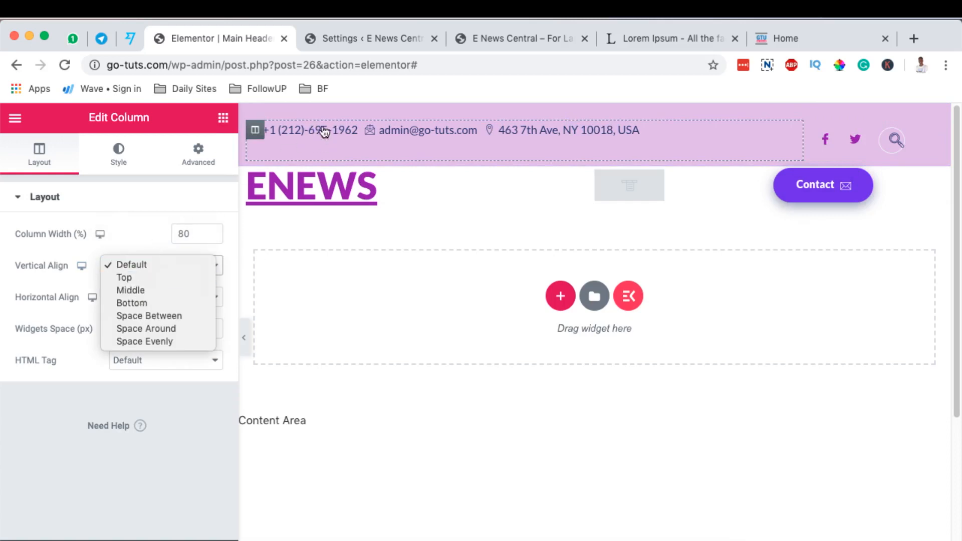
{"action": "left_click", "coordinate": [157, 291]}
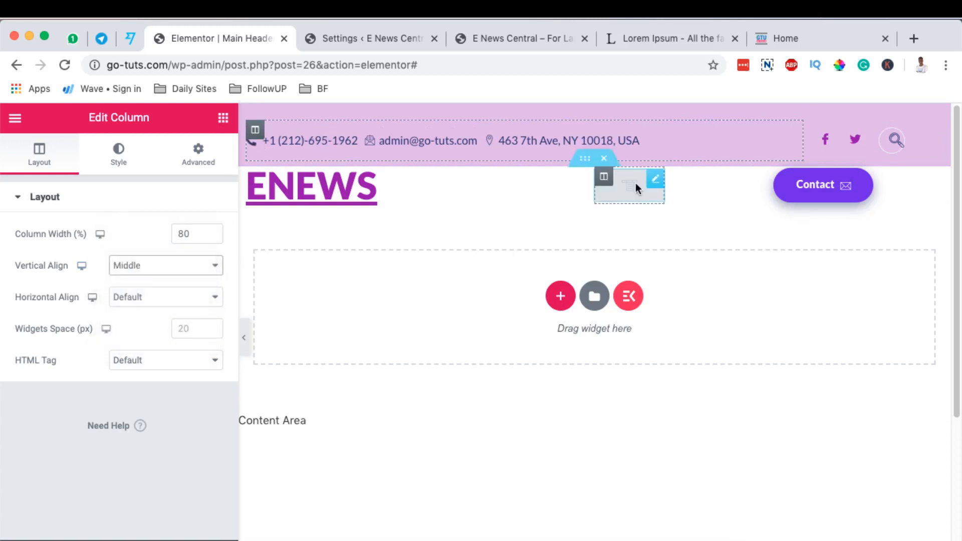
{"action": "left_click", "coordinate": [881, 130]}
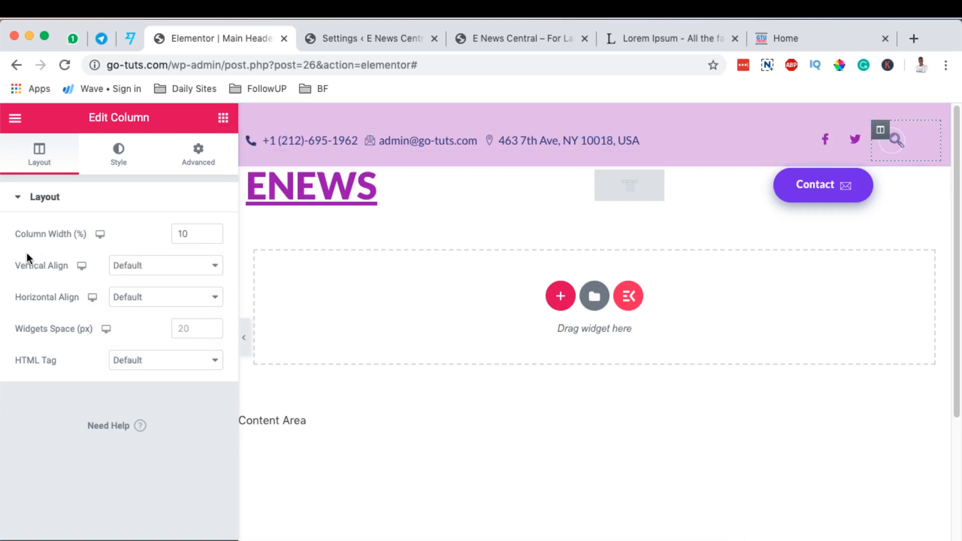
{"action": "left_click", "coordinate": [146, 269]}
{"action": "left_click", "coordinate": [143, 290]}
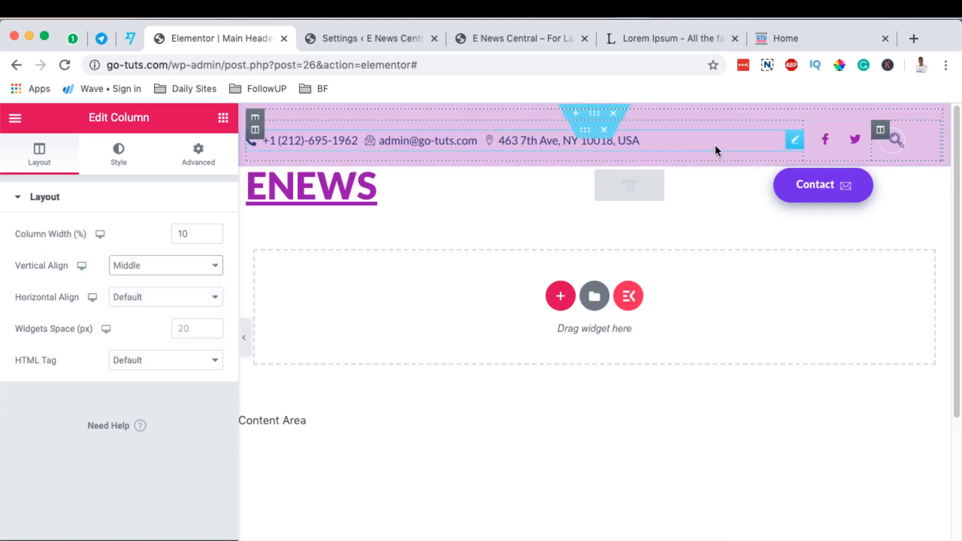
Assign Main Menu to the nav menu widget in the logo row.
{"action": "left_click", "coordinate": [572, 136]}
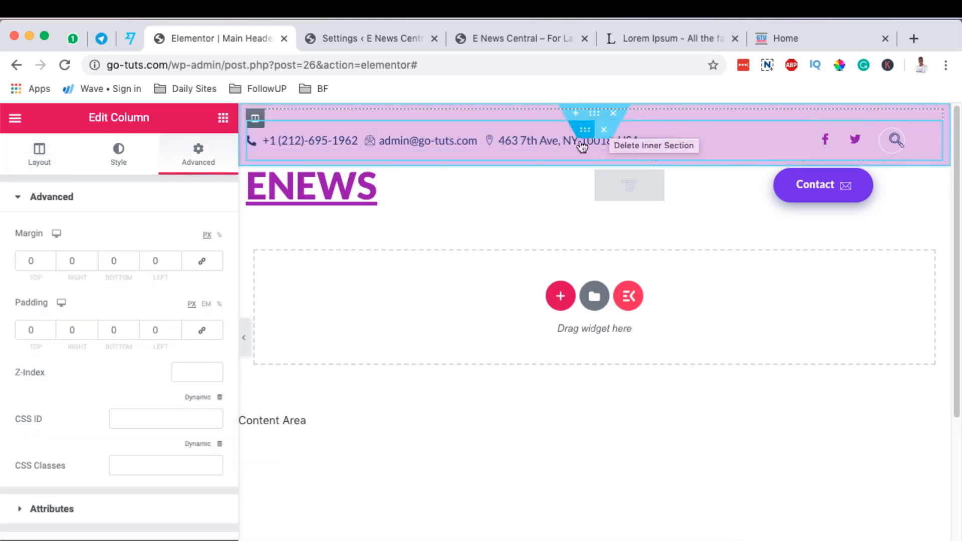
{"action": "left_click", "coordinate": [245, 337]}
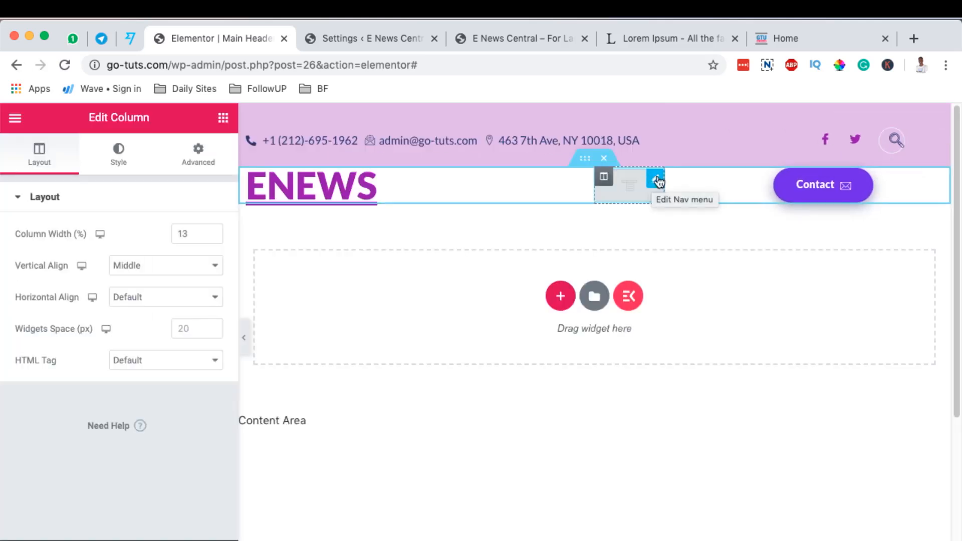
{"action": "left_click", "coordinate": [656, 179]}
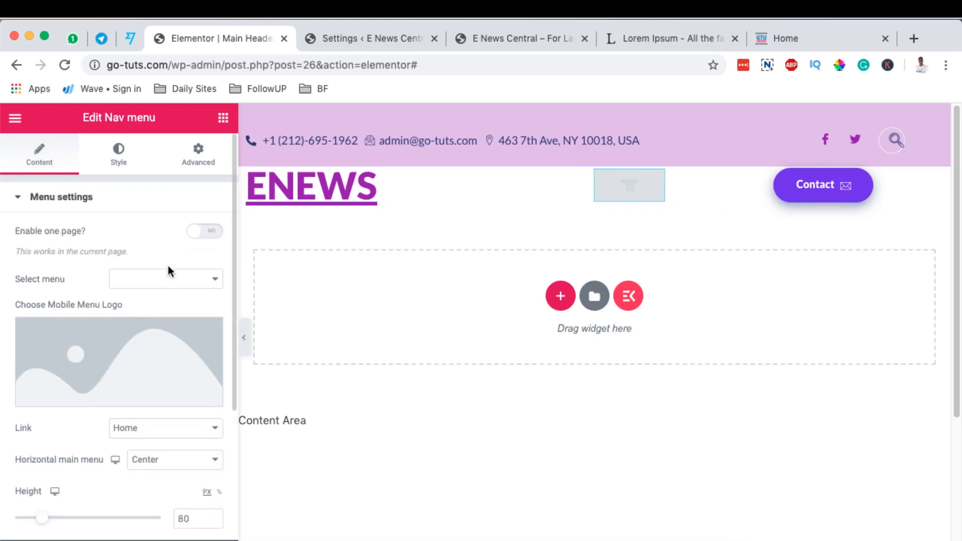
{"action": "left_click", "coordinate": [169, 279]}
{"action": "left_click", "coordinate": [166, 292]}
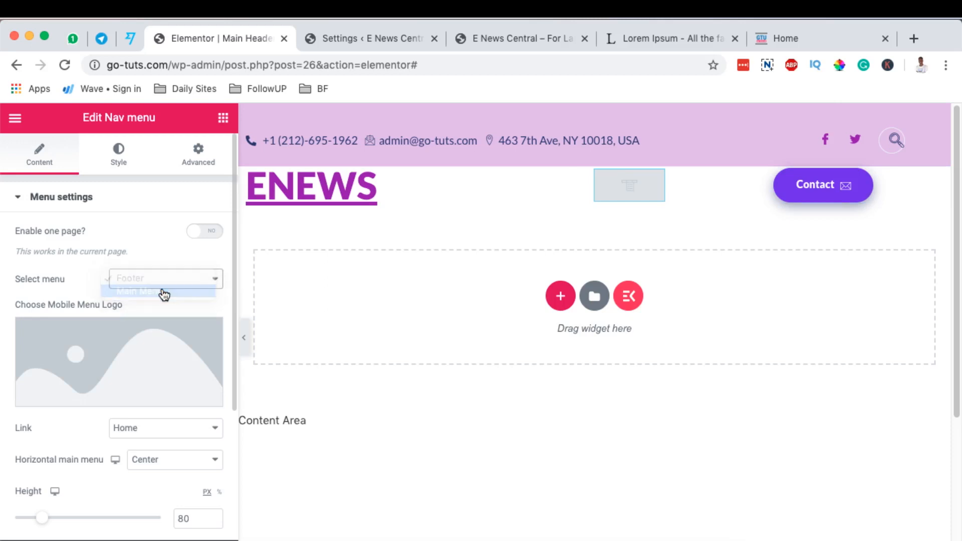
{"action": "scroll", "coordinate": [166, 288], "scroll_direction": "down", "scroll_amount": 4}
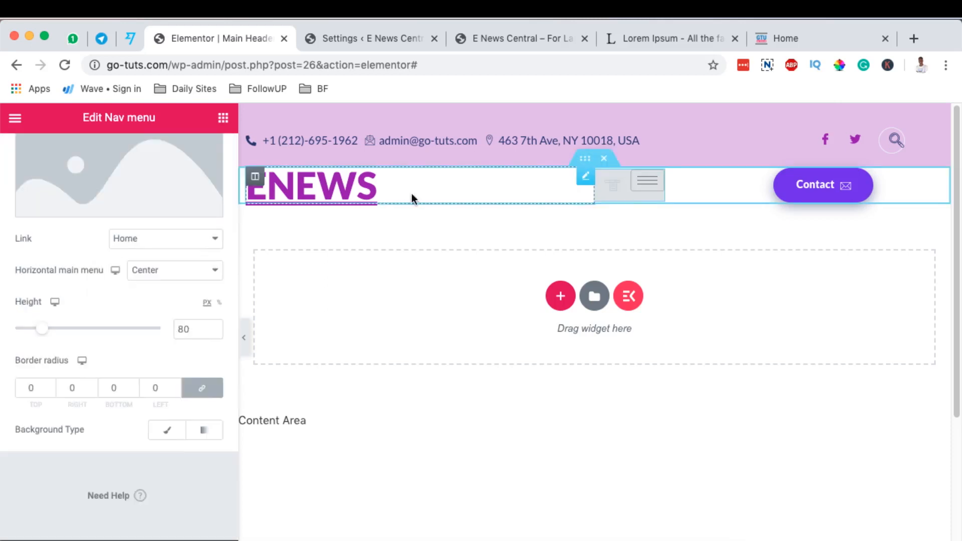
Set the nav menu column's width to 60%.
{"action": "left_click", "coordinate": [604, 178]}
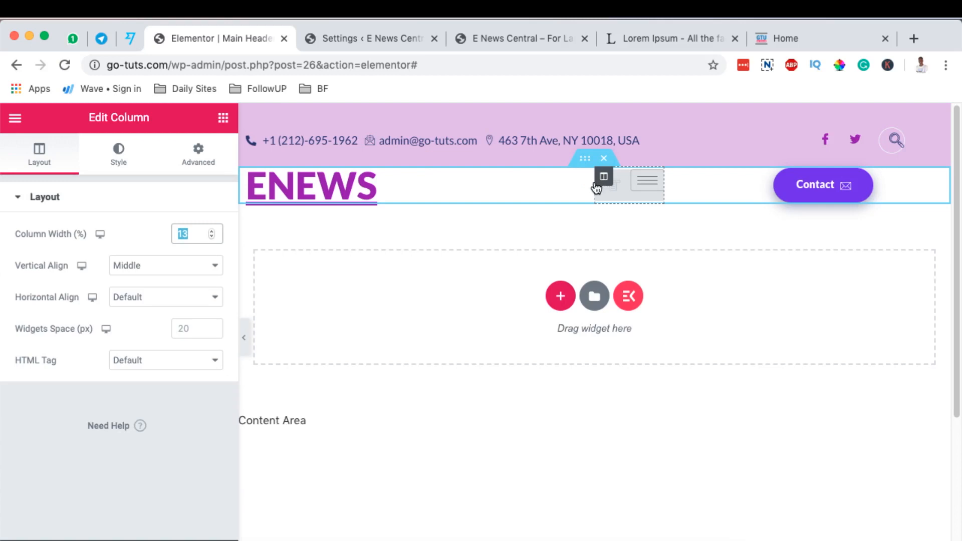
{"action": "type", "text": "6"}
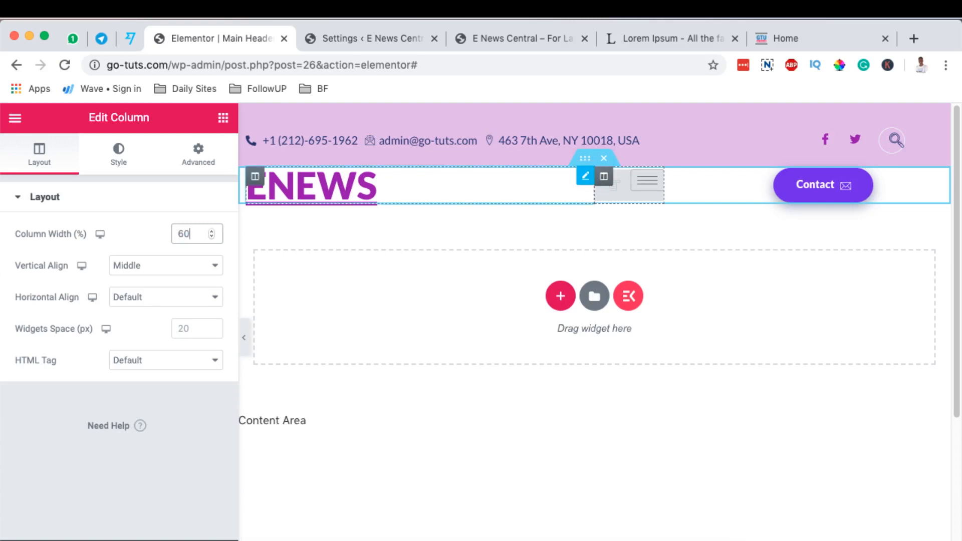
{"action": "type", "text": "0"}
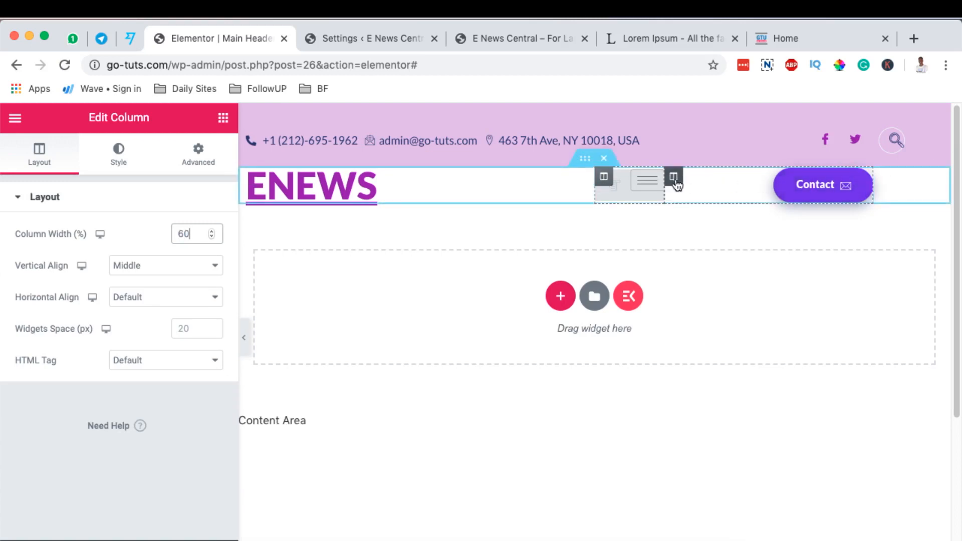
Set the Contact button column's width to 10% and preview the header template.
{"action": "left_click", "coordinate": [676, 182]}
{"action": "double_click", "coordinate": [190, 231]}
{"action": "type", "text": "1"}
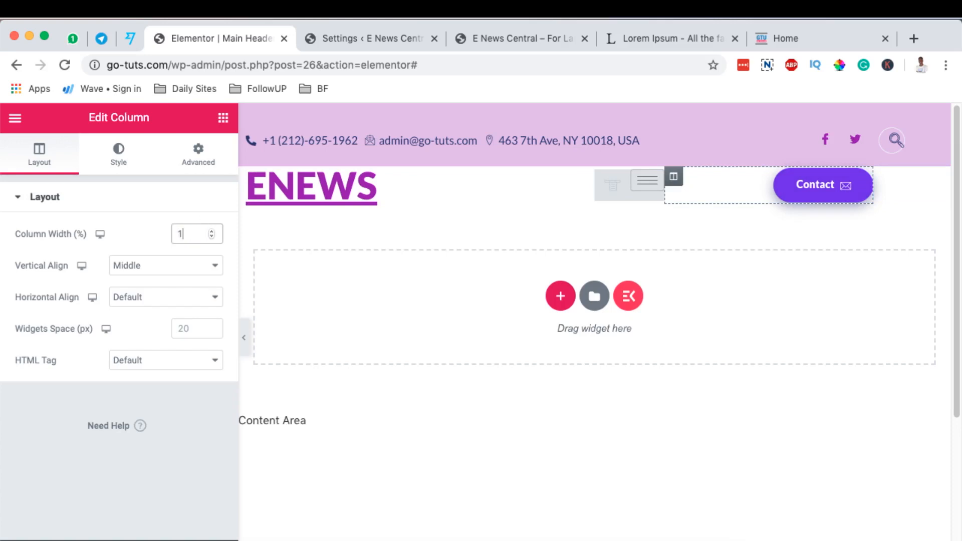
{"action": "left_click", "coordinate": [220, 537]}
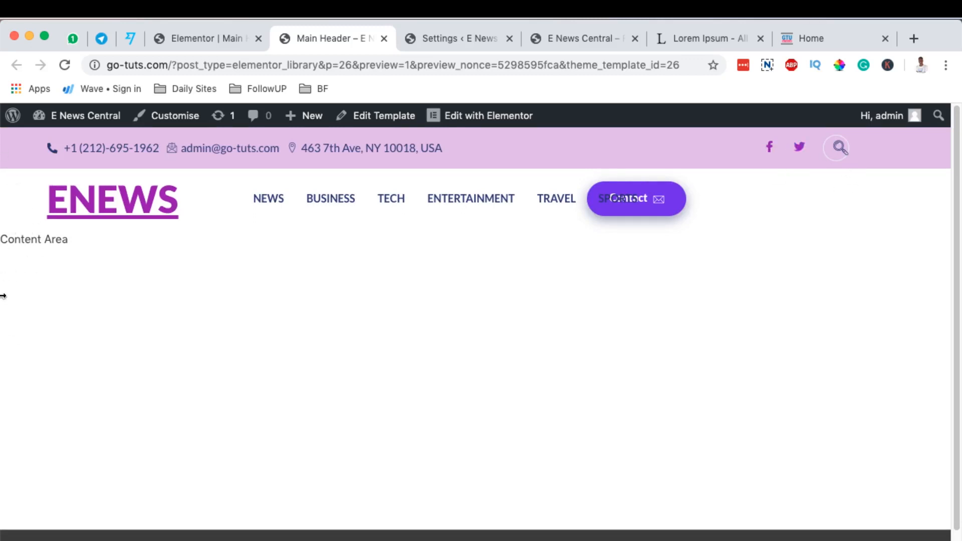
Return to the Elementor editor and delete the Contact button column from the logo row.
{"action": "left_click", "coordinate": [235, 36]}
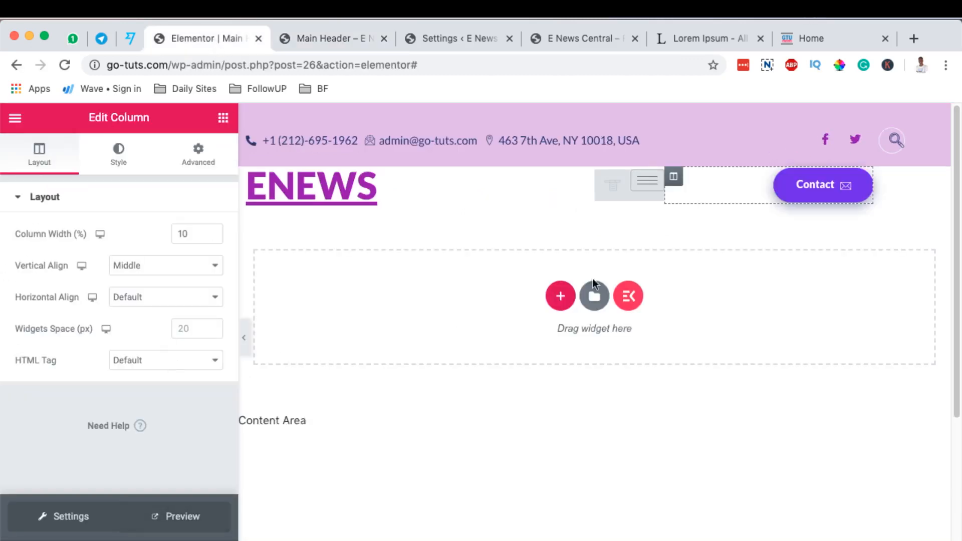
{"action": "right_click", "coordinate": [674, 178]}
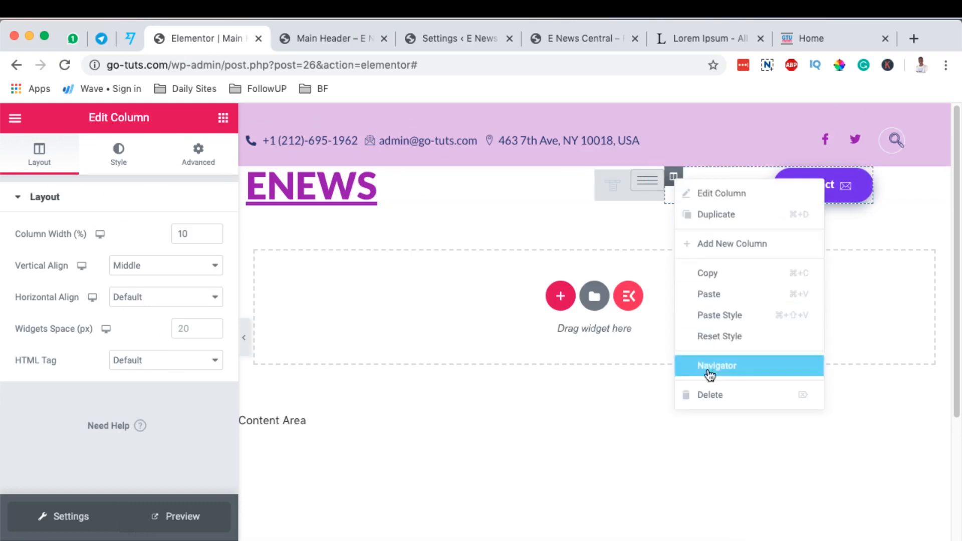
{"action": "left_click", "coordinate": [716, 395]}
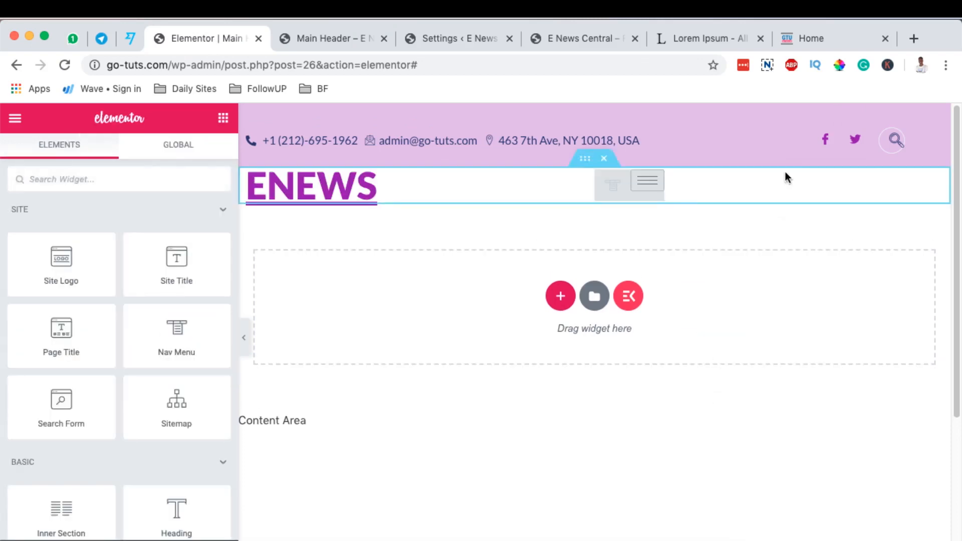
Add a Search Form widget beside the social icons and delete the old header search widget from that column.
{"action": "left_click", "coordinate": [112, 174]}
{"action": "type", "text": "sea"}
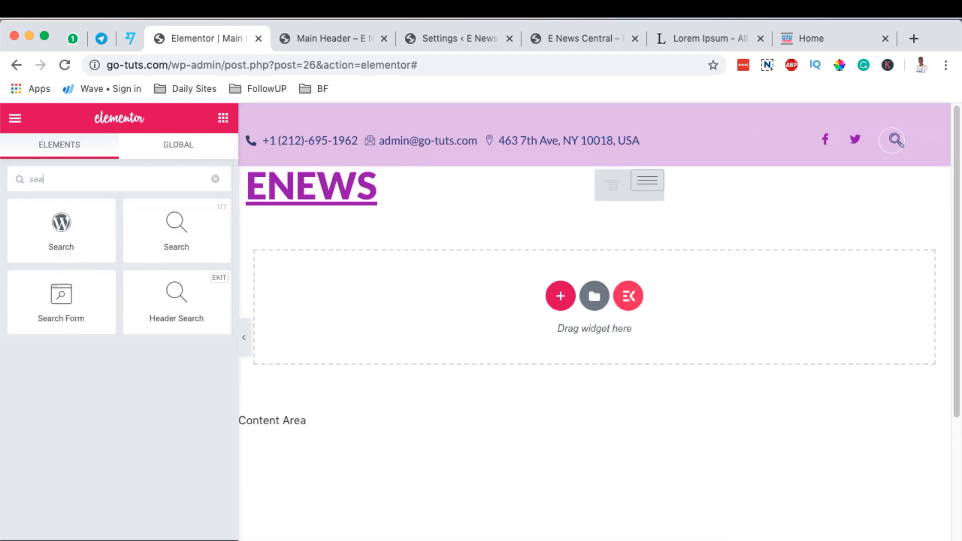
{"action": "left_click_drag", "start_coordinate": [71, 308], "coordinate": [894, 140]}
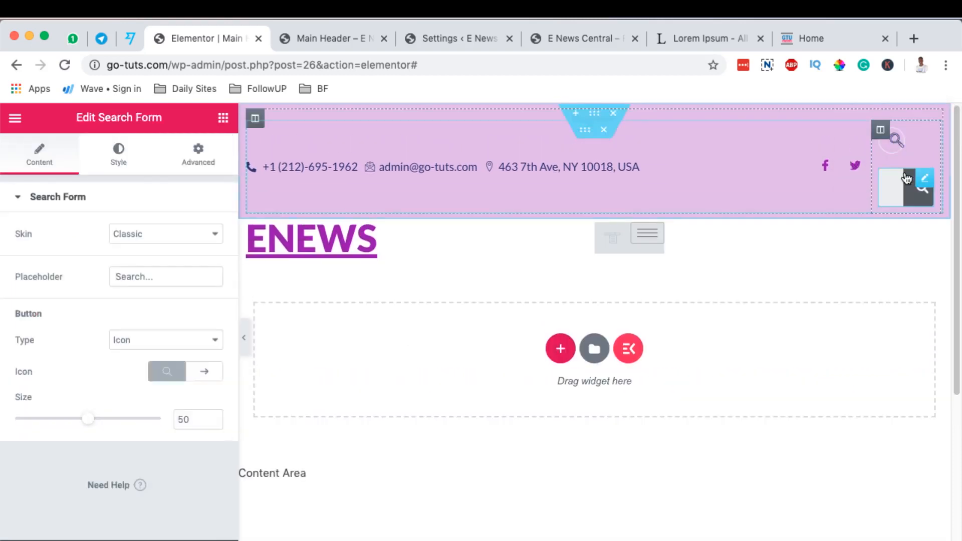
{"action": "right_click", "coordinate": [910, 139]}
{"action": "left_click", "coordinate": [897, 347]}
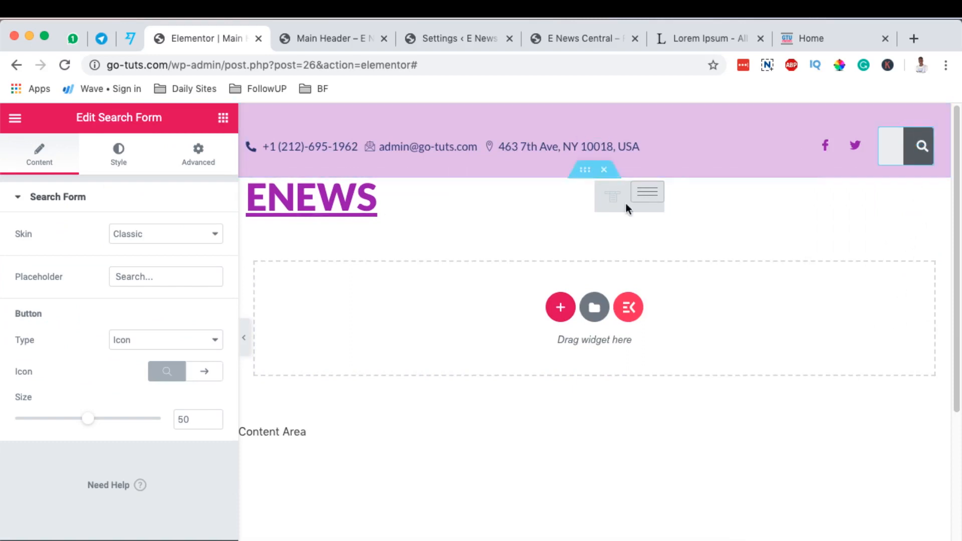
Try the Minimal and Classic skins on the search form, and set its skin to Full Screen.
{"action": "left_click", "coordinate": [147, 233]}
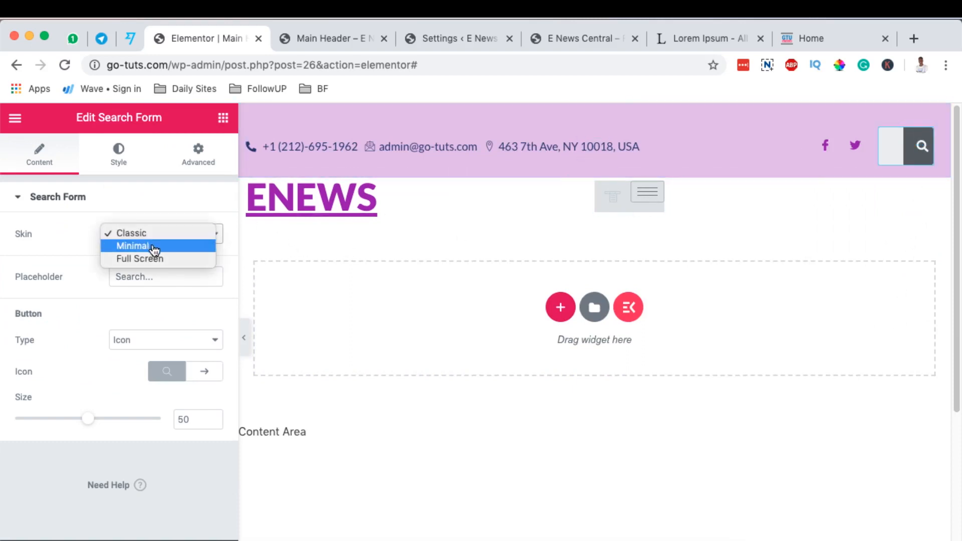
{"action": "left_click", "coordinate": [160, 246]}
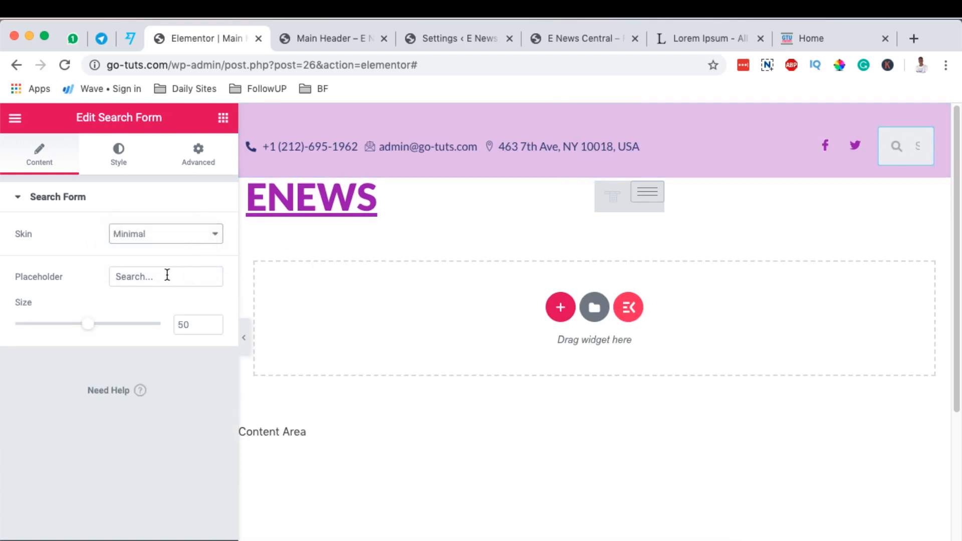
{"action": "left_click", "coordinate": [161, 234]}
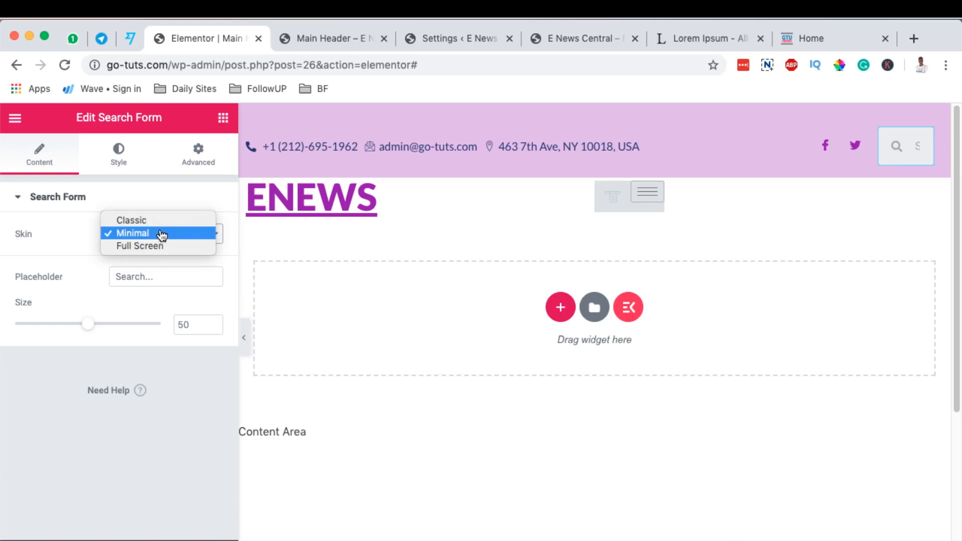
{"action": "left_click", "coordinate": [164, 220]}
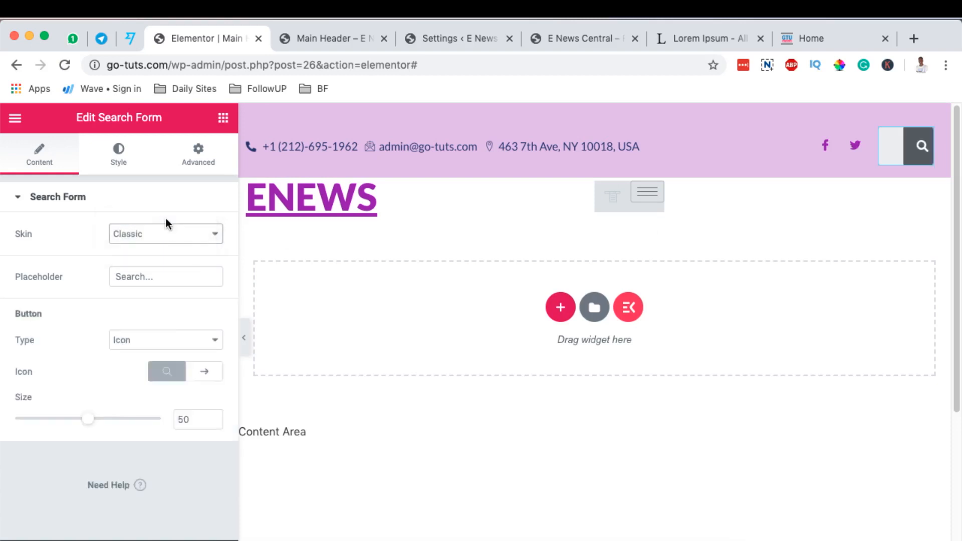
{"action": "left_click", "coordinate": [156, 234]}
{"action": "left_click", "coordinate": [155, 245]}
{"action": "left_click", "coordinate": [170, 235]}
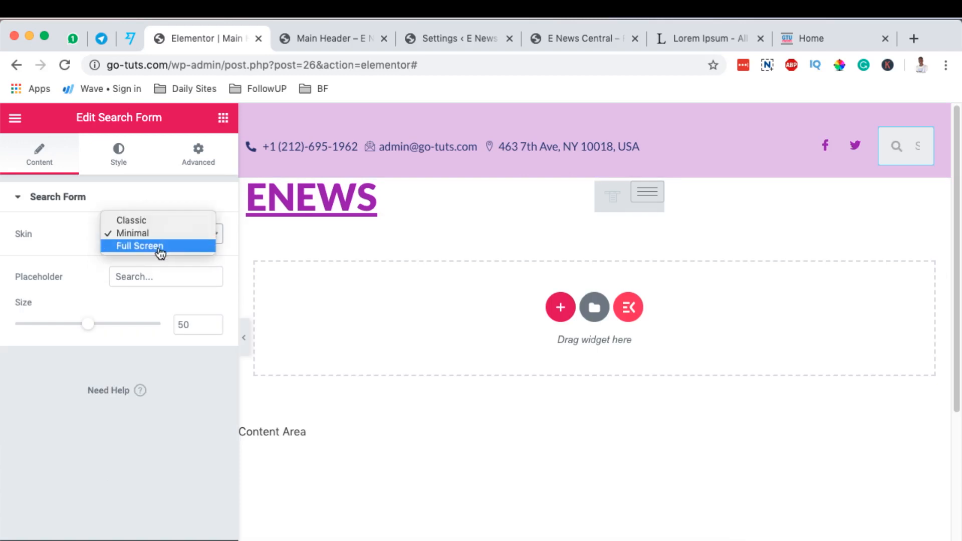
{"action": "left_click", "coordinate": [160, 246]}
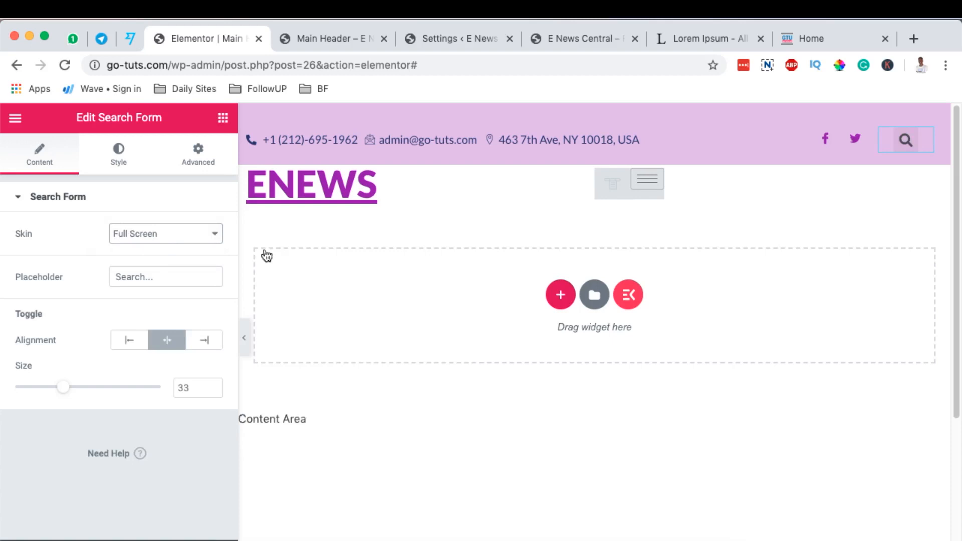
Open and close the full-screen search overlay, and set the search toggle's size to 41.
{"action": "left_click", "coordinate": [907, 141]}
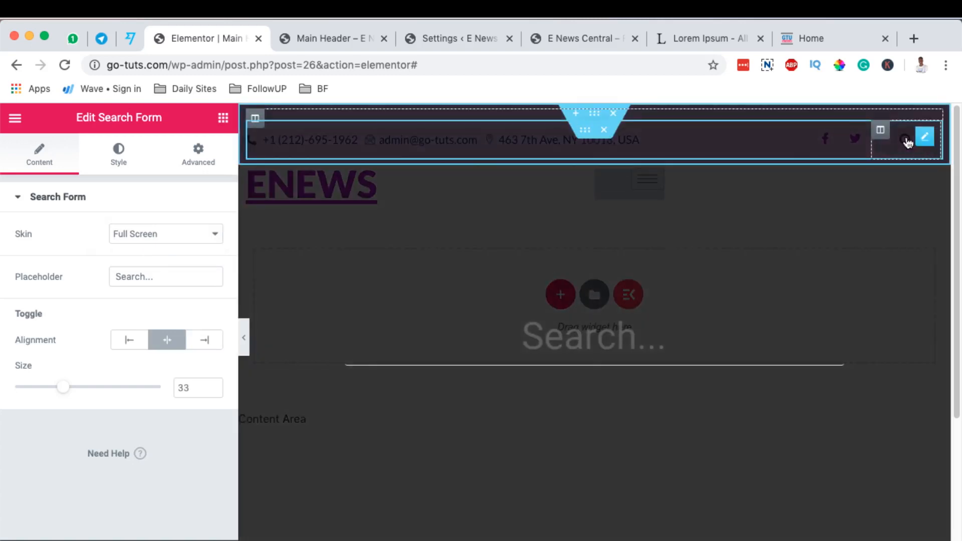
{"action": "left_click", "coordinate": [699, 259]}
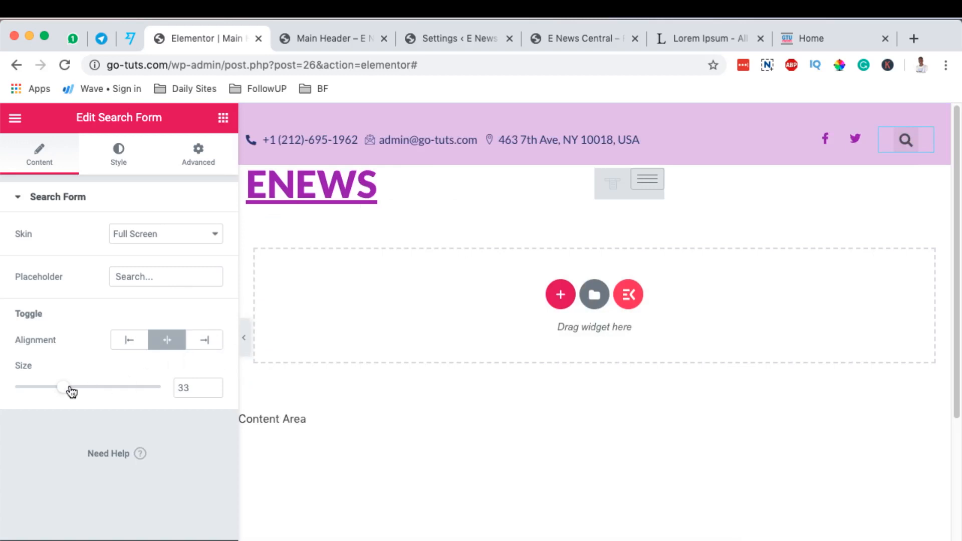
{"action": "left_click_drag", "start_coordinate": [63, 388], "coordinate": [75, 395]}
Set the search toggle's normal icon color to white (#FFFFFF).
{"action": "left_click", "coordinate": [118, 154]}
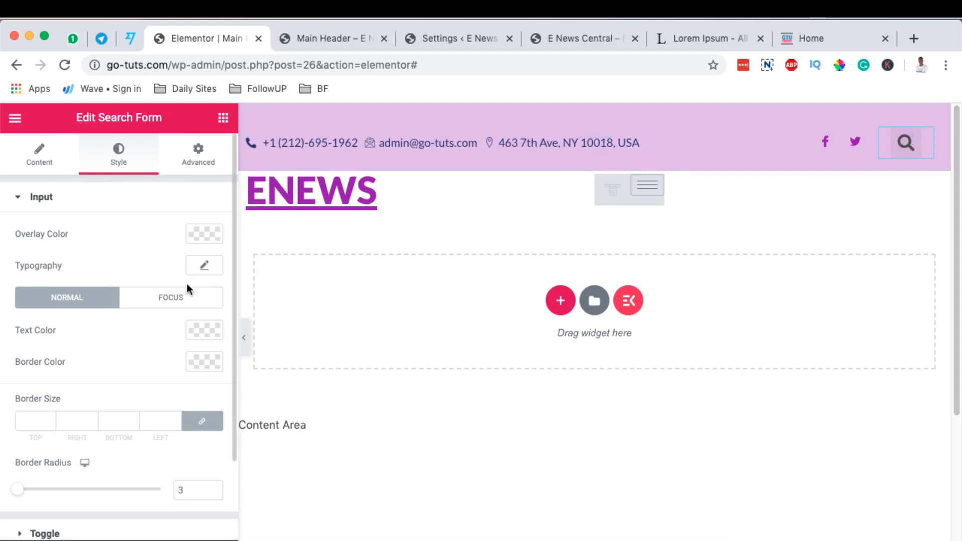
{"action": "scroll", "coordinate": [152, 286], "scroll_direction": "down", "scroll_amount": 4}
{"action": "scroll", "coordinate": [151, 300], "scroll_direction": "up", "scroll_amount": 2}
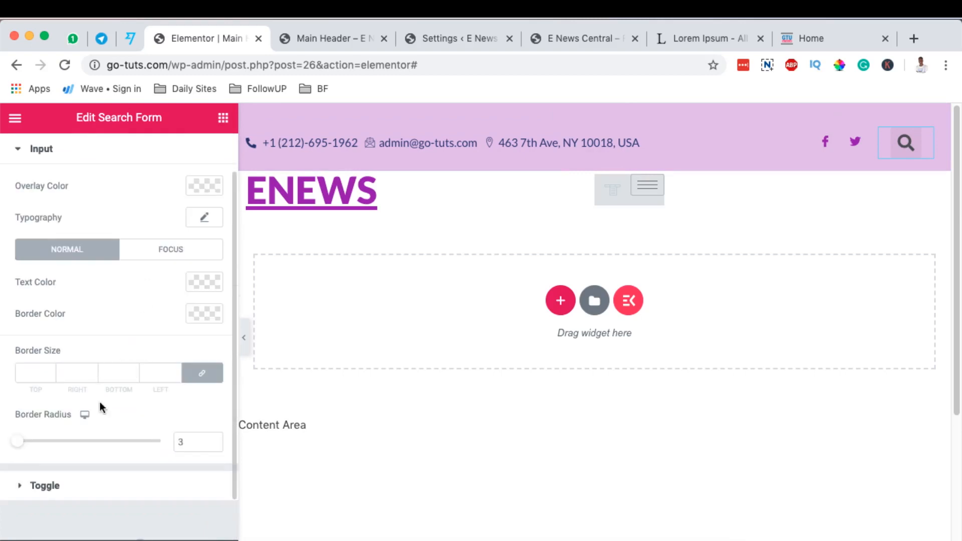
{"action": "left_click", "coordinate": [100, 484]}
{"action": "left_click", "coordinate": [192, 223]}
{"action": "mouse_move", "coordinate": [144, 351]}
{"action": "left_mouse_down"}
{"action": "mouse_move", "coordinate": [116, 380]}
{"action": "mouse_move", "coordinate": [58, 370]}
{"action": "mouse_move", "coordinate": [75, 324]}
{"action": "mouse_move", "coordinate": [78, 345]}
{"action": "mouse_move", "coordinate": [213, 370]}
{"action": "mouse_move", "coordinate": [51, 365]}
{"action": "mouse_move", "coordinate": [90, 322]}
{"action": "mouse_move", "coordinate": [144, 331]}
{"action": "left_mouse_up"}
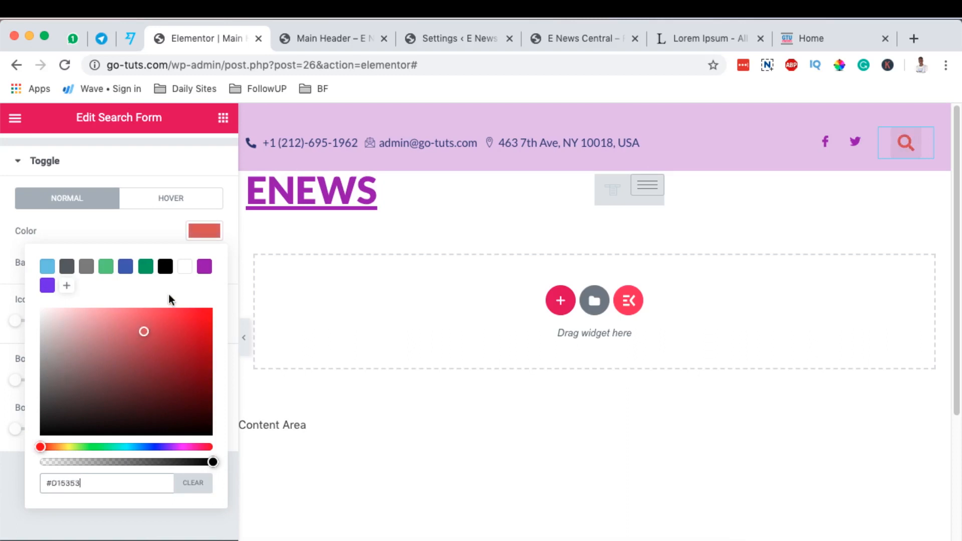
{"action": "left_click", "coordinate": [186, 273]}
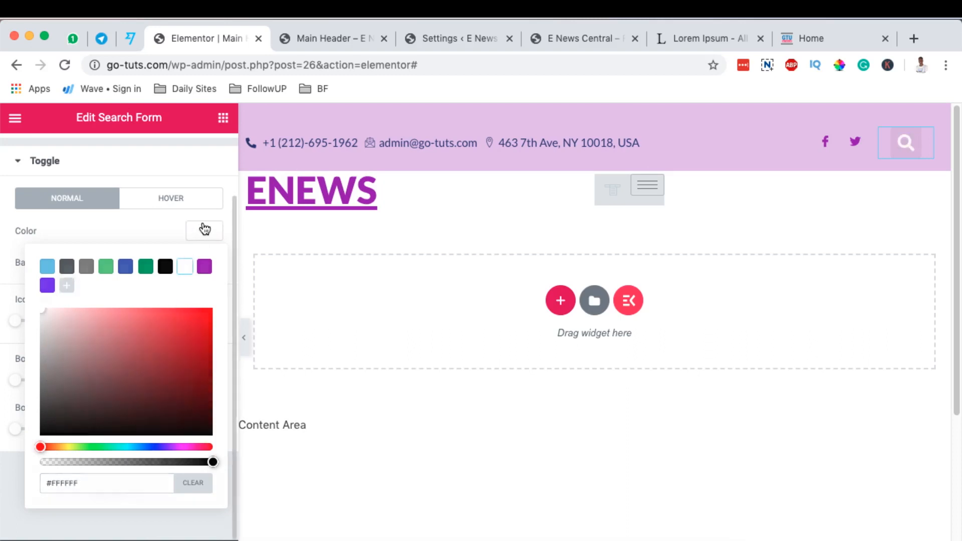
{"action": "left_click", "coordinate": [203, 229]}
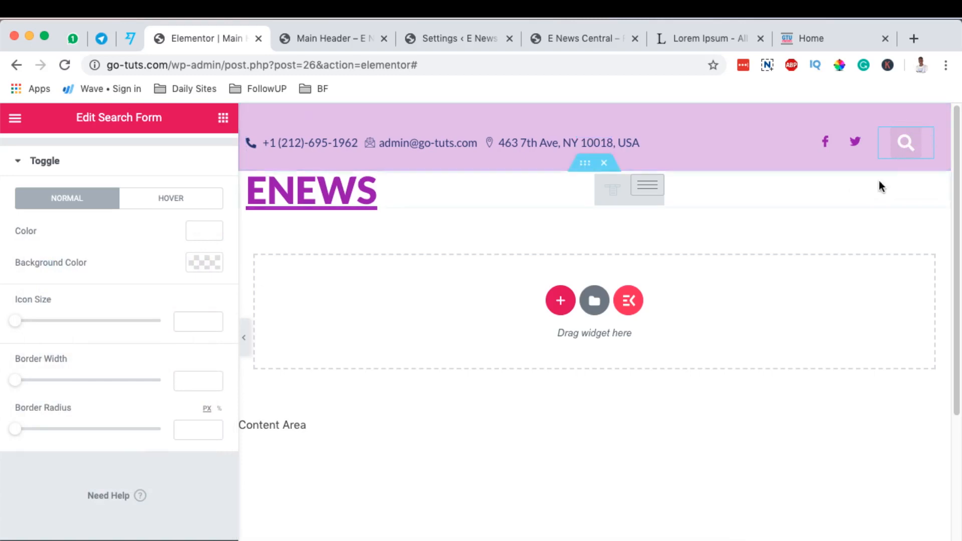
{"action": "left_click", "coordinate": [171, 197]}
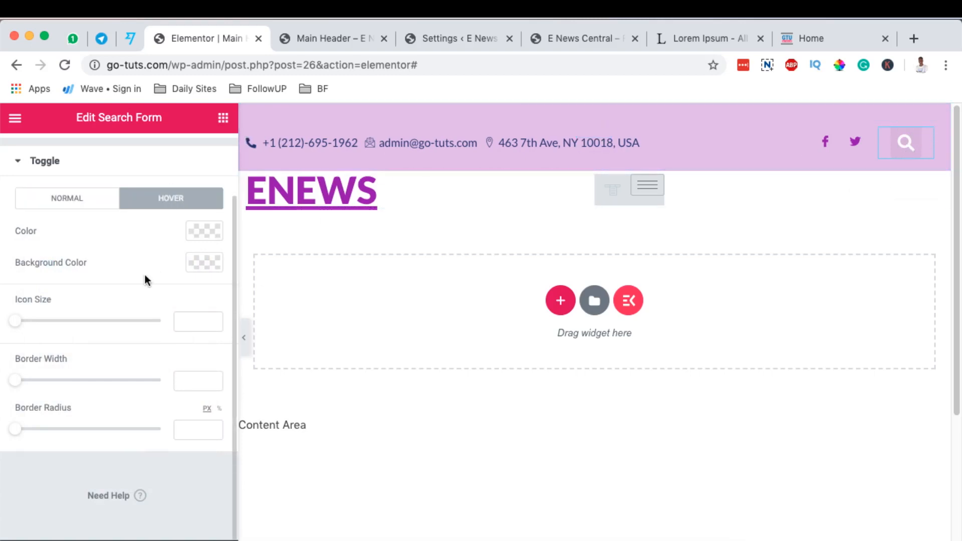
{"action": "left_click", "coordinate": [211, 234]}
{"action": "left_click", "coordinate": [197, 244]}
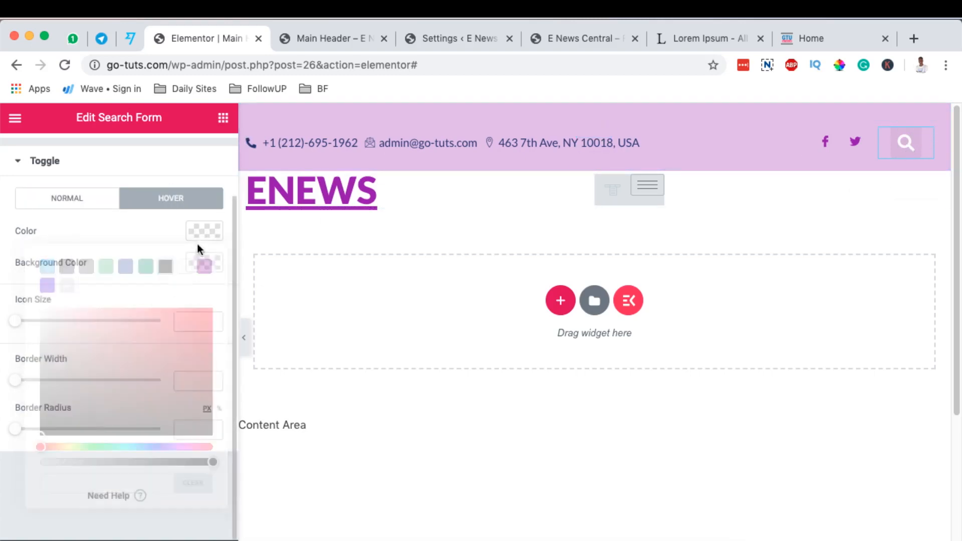
{"action": "left_click", "coordinate": [212, 264]}
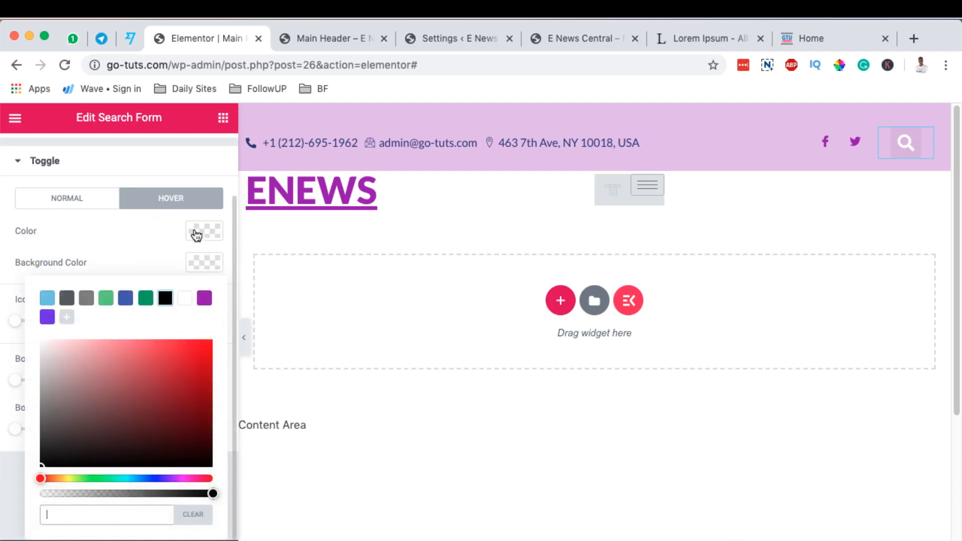
Make the search toggle's normal background color fully transparent white (#FFFFFF00) and check the search overlay.
{"action": "left_click", "coordinate": [85, 202]}
{"action": "left_click", "coordinate": [210, 269]}
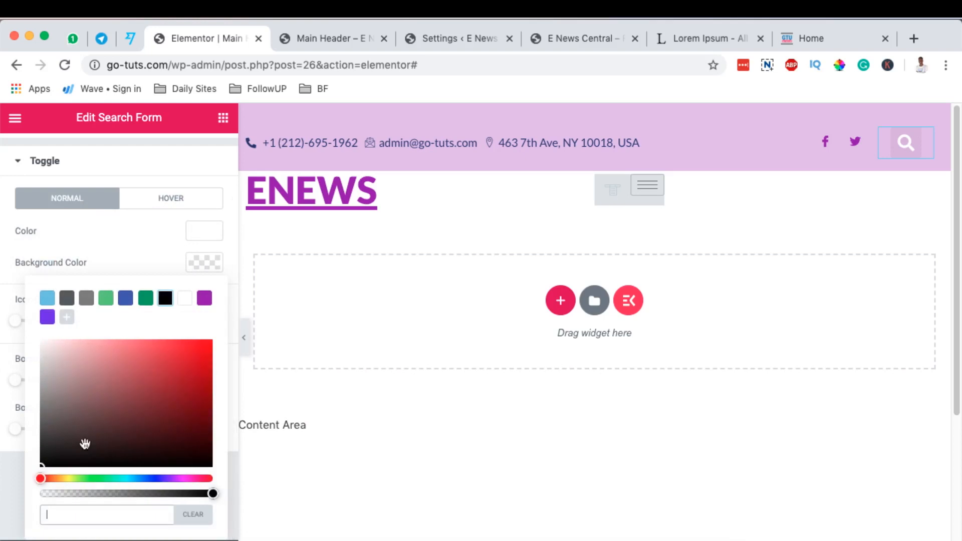
{"action": "left_click", "coordinate": [159, 405]}
{"action": "left_click", "coordinate": [50, 446]}
{"action": "left_click", "coordinate": [80, 375]}
{"action": "left_click_drag", "start_coordinate": [68, 368], "coordinate": [41, 327]}
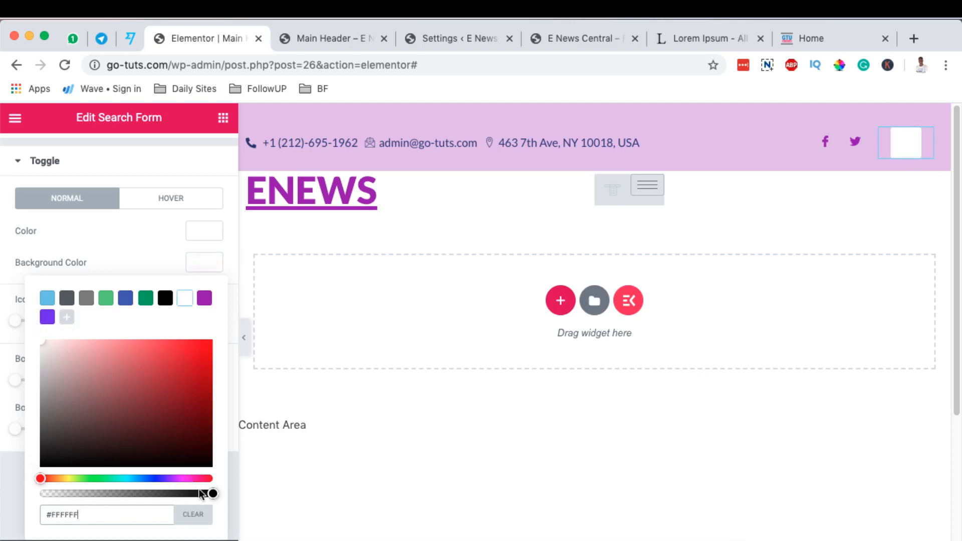
{"action": "left_click_drag", "start_coordinate": [188, 495], "coordinate": [19, 498]}
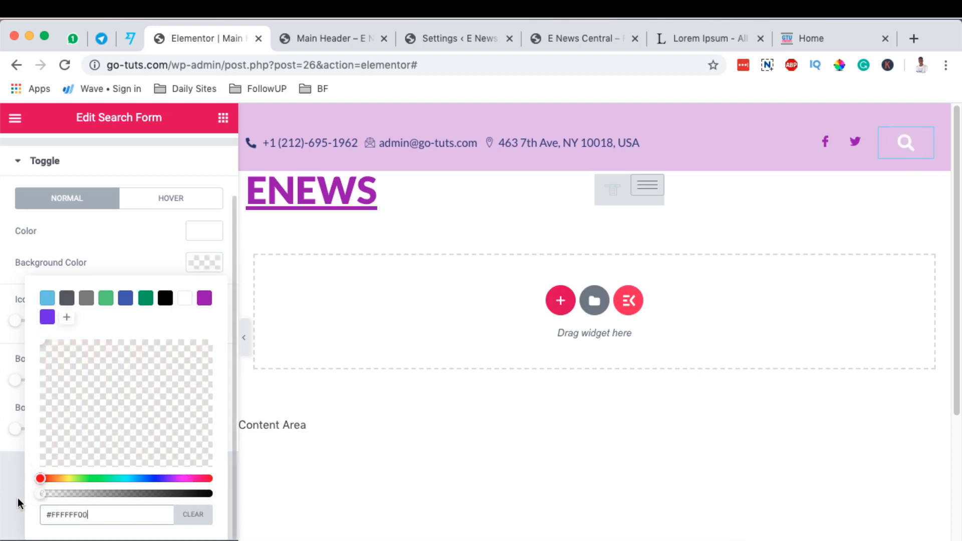
{"action": "left_click", "coordinate": [294, 275]}
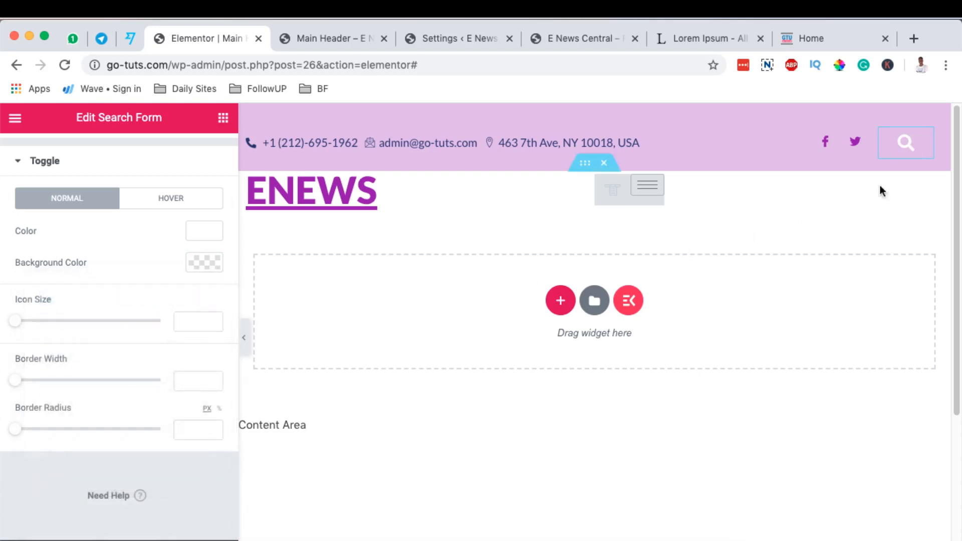
{"action": "left_click", "coordinate": [904, 144]}
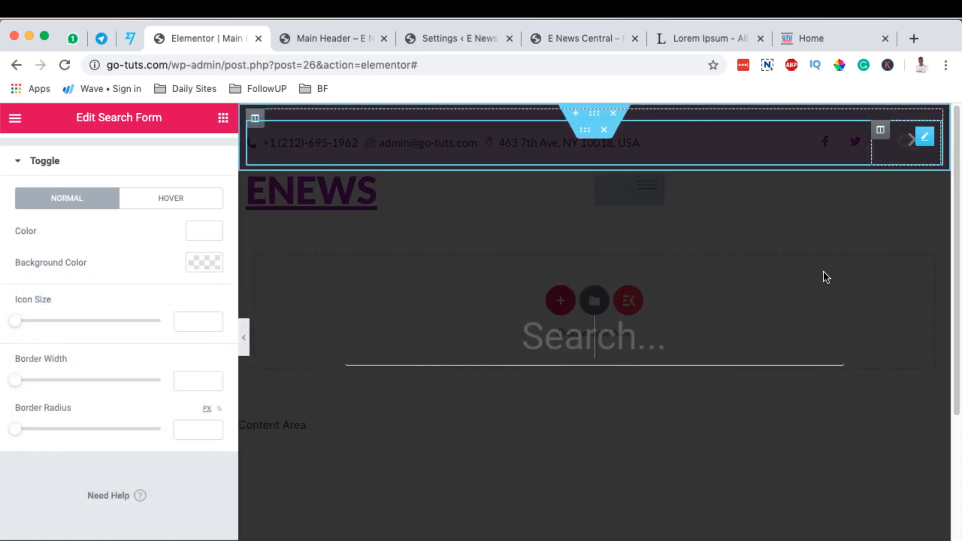
{"action": "left_click", "coordinate": [794, 284]}
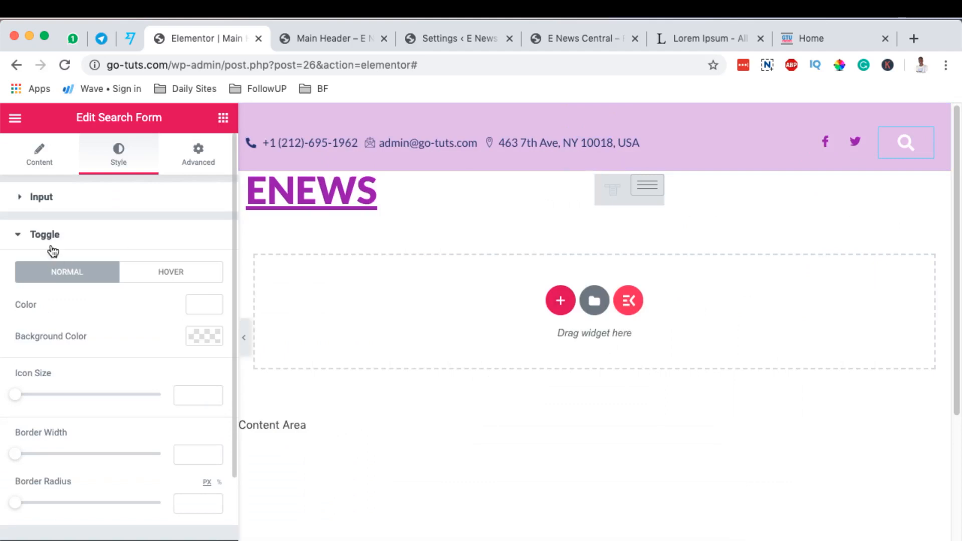
Set the search form's placeholder to "Search ENEWS..." and check it in the full-screen search overlay.
{"action": "left_click", "coordinate": [64, 210]}
{"action": "left_click", "coordinate": [54, 165]}
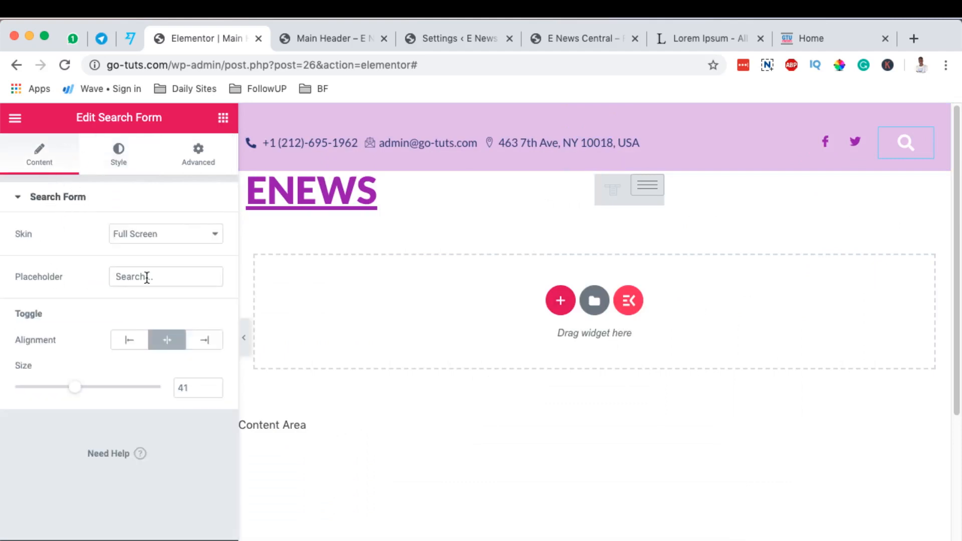
{"action": "left_click", "coordinate": [907, 149]}
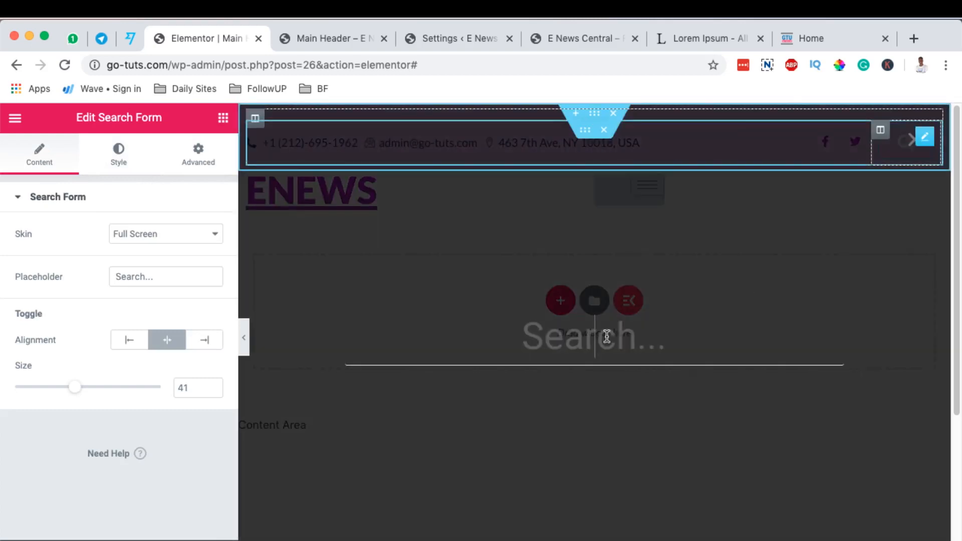
{"action": "left_click", "coordinate": [323, 348]}
{"action": "double_click", "coordinate": [130, 277]}
{"action": "left_click", "coordinate": [153, 278]}
{"action": "key", "text": "Left"}
{"action": "key", "text": "Left"}
{"action": "key", "text": "Left"}
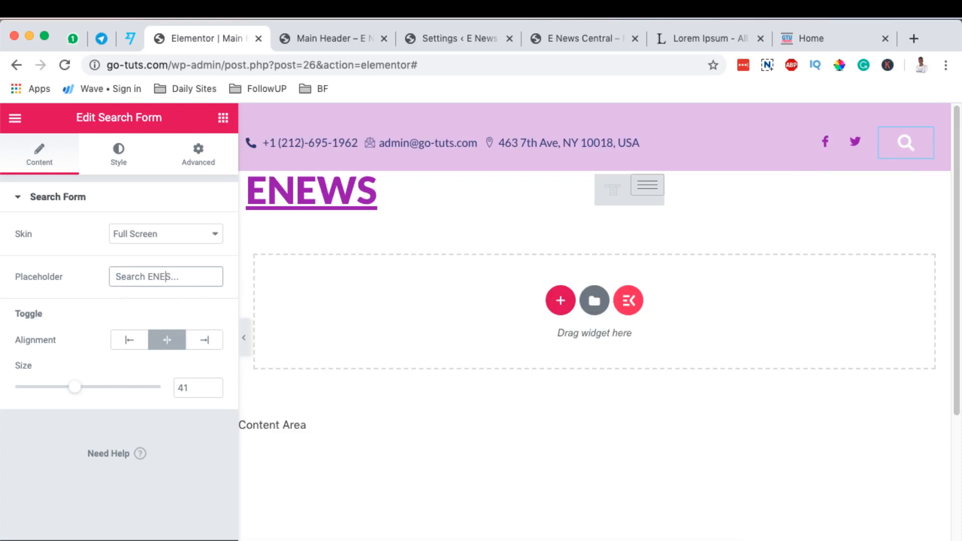
{"action": "left_click", "coordinate": [911, 151]}
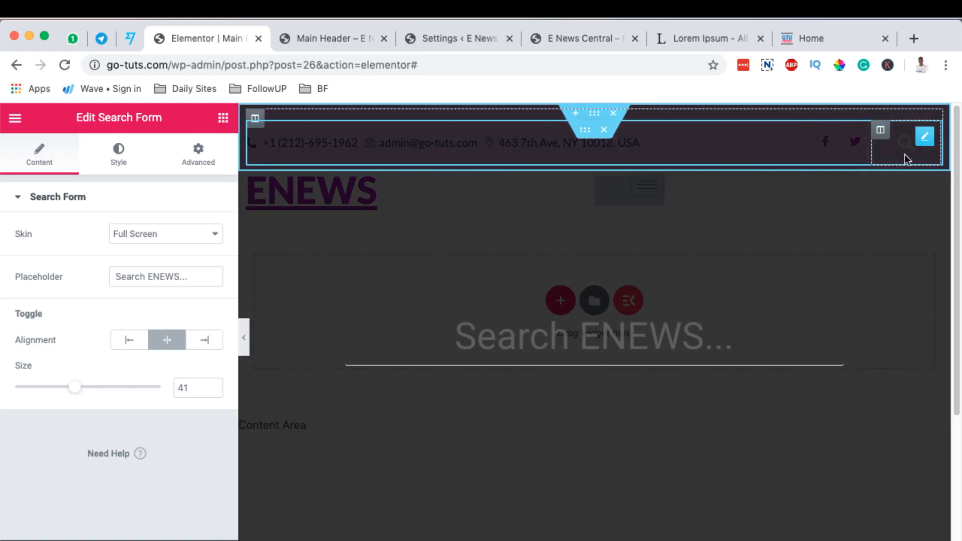
{"action": "left_click", "coordinate": [638, 328]}
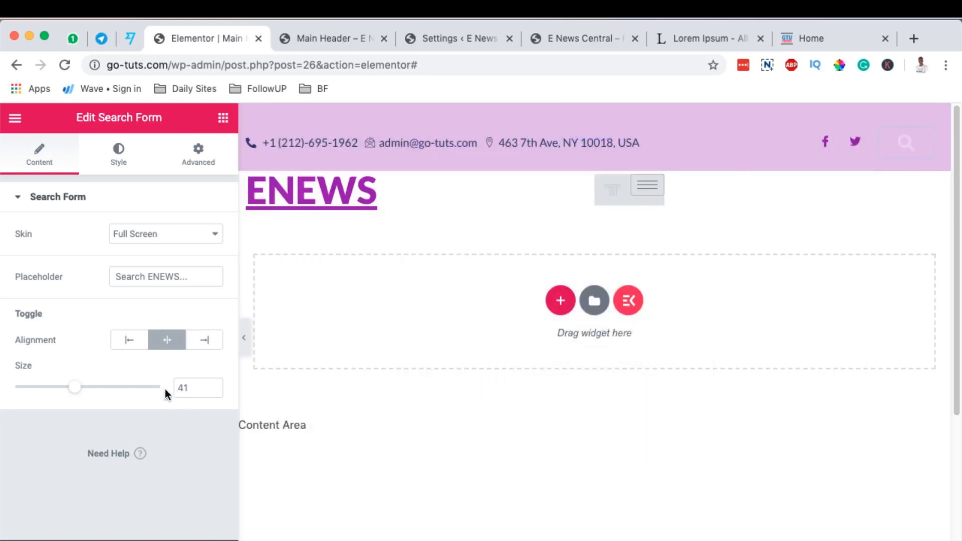
Open the search form's style settings and preview the updated header template.
{"action": "left_click", "coordinate": [119, 153]}
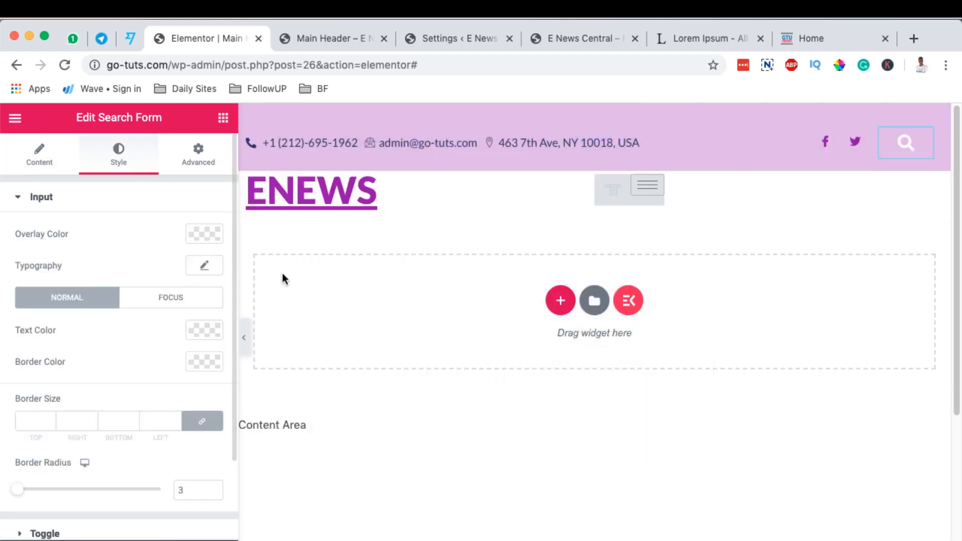
{"action": "left_click", "coordinate": [134, 540]}
{"action": "left_click", "coordinate": [172, 520]}
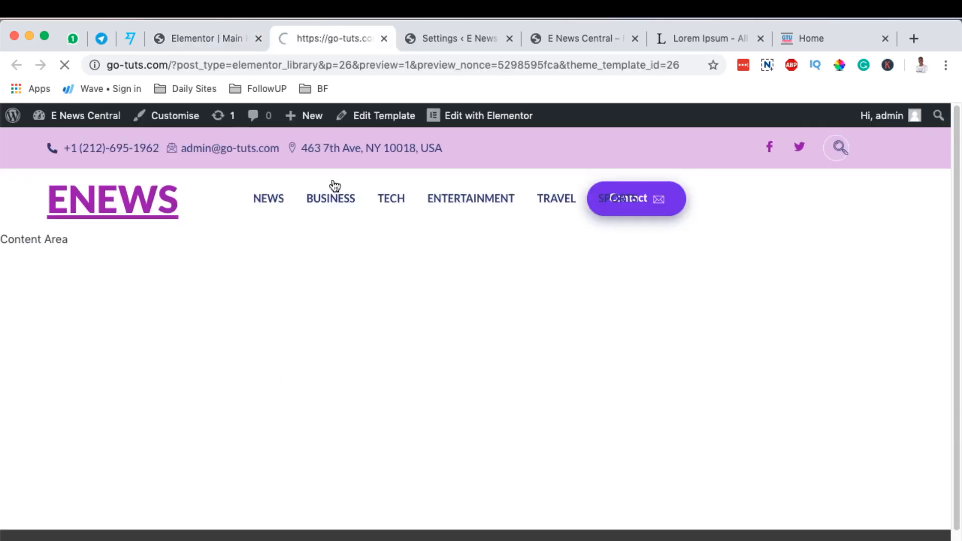
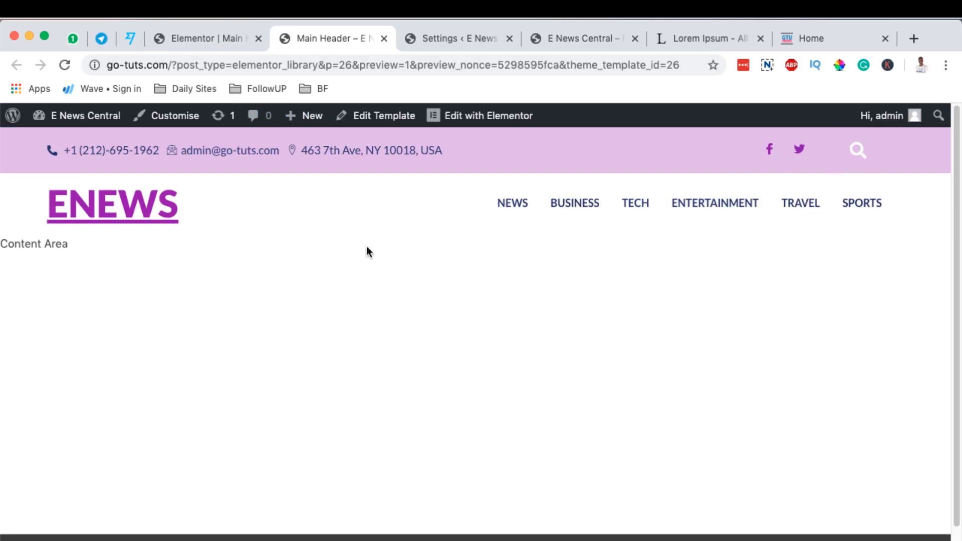
Publish the header template with the display condition Include Entire Site and check it on the live site.
{"action": "left_click", "coordinate": [202, 38]}
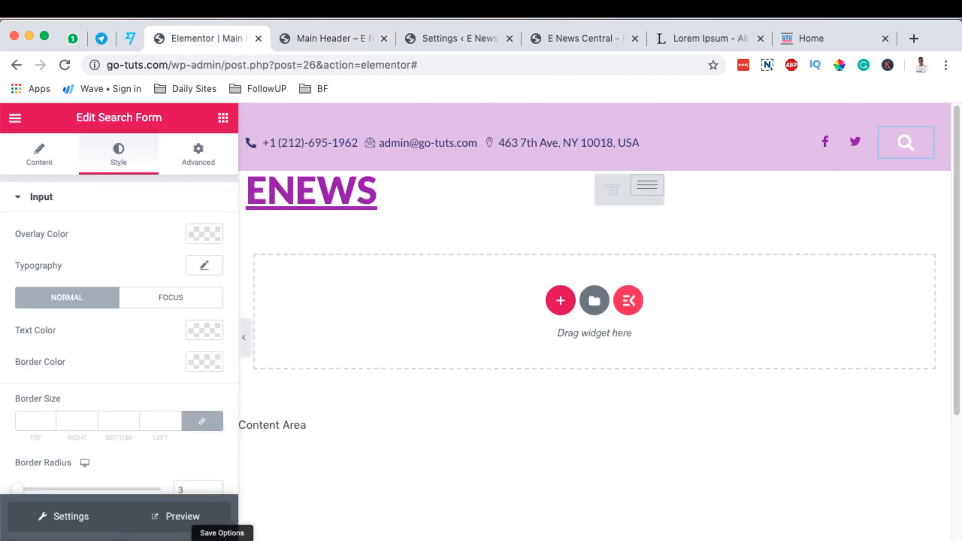
{"action": "left_click", "coordinate": [175, 539]}
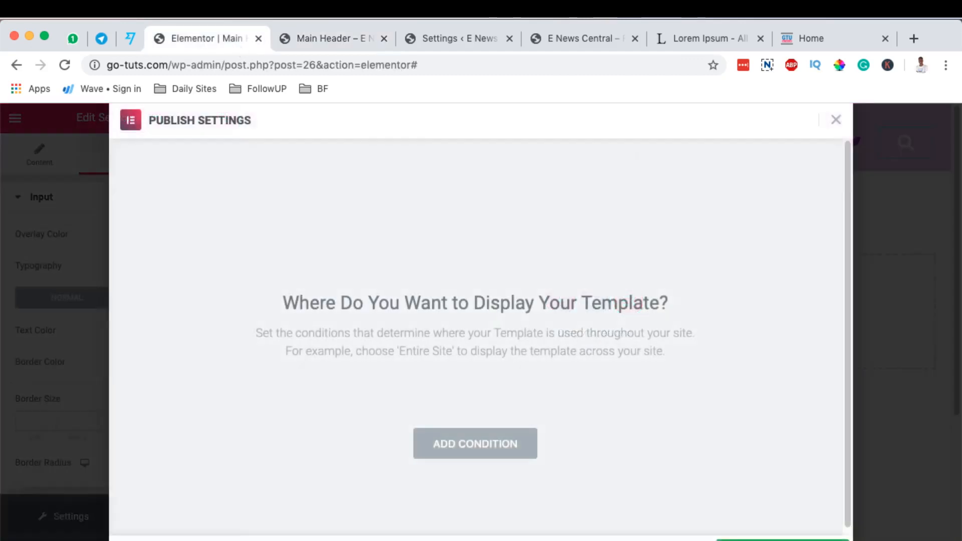
{"action": "left_click", "coordinate": [496, 456]}
{"action": "scroll", "coordinate": [737, 414], "scroll_direction": "down", "scroll_amount": 2}
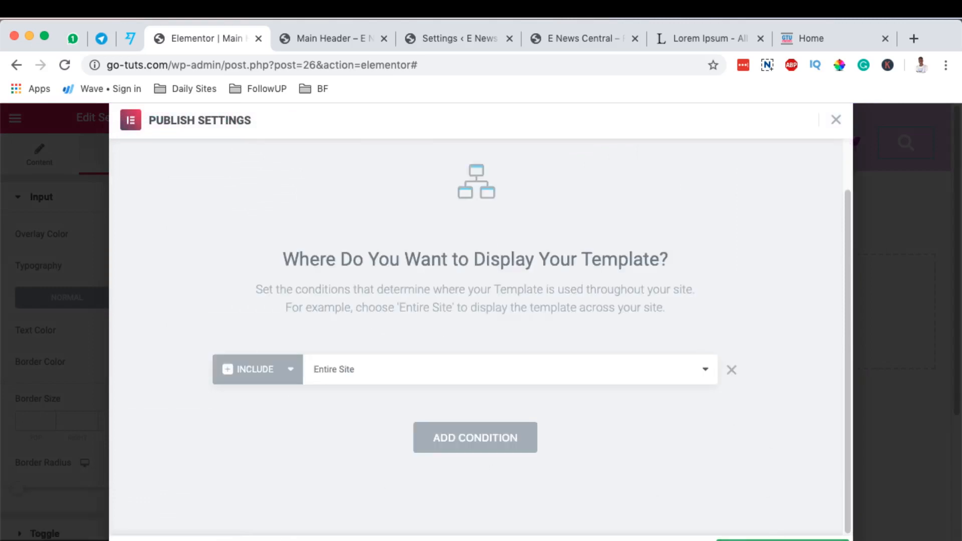
{"action": "left_click", "coordinate": [767, 540]}
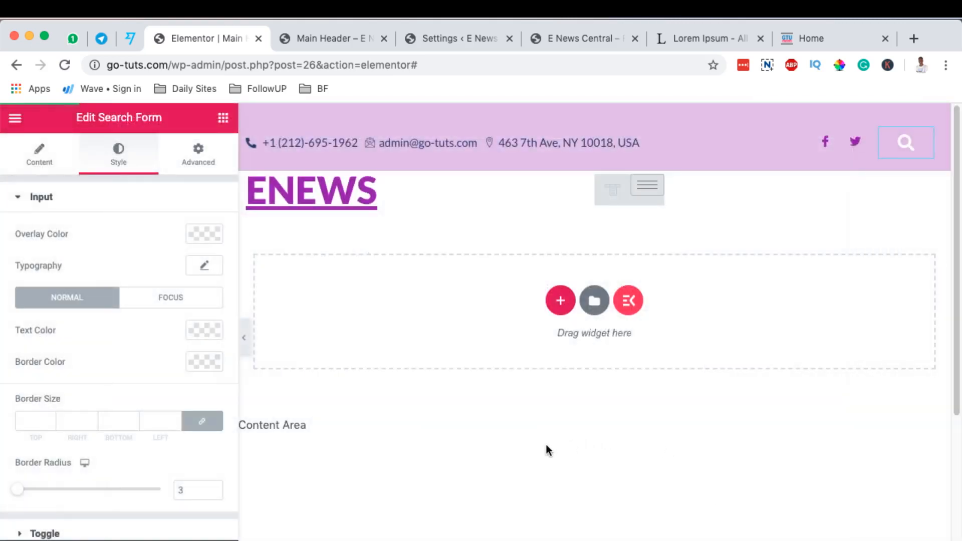
{"action": "left_click", "coordinate": [163, 514]}
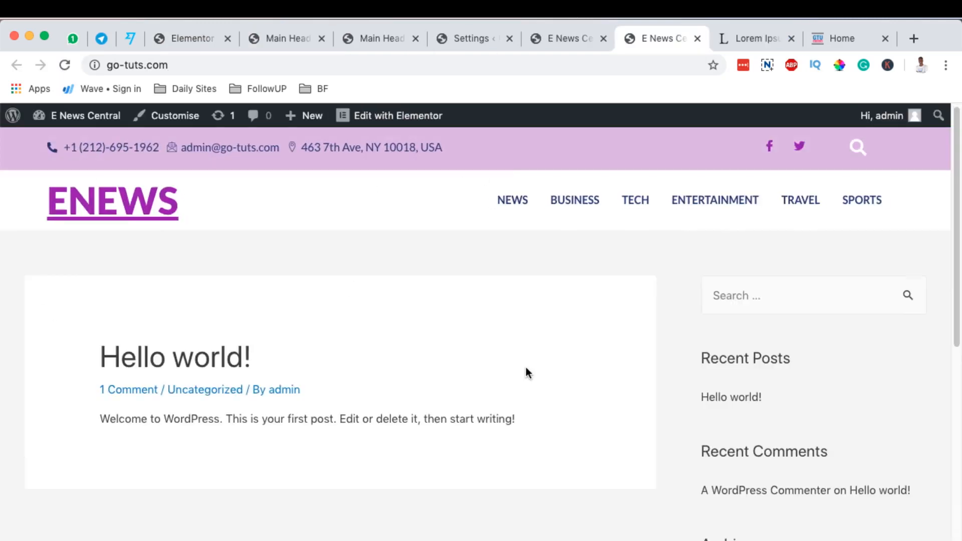
{"action": "scroll", "coordinate": [525, 367], "scroll_direction": "down", "scroll_amount": 10}
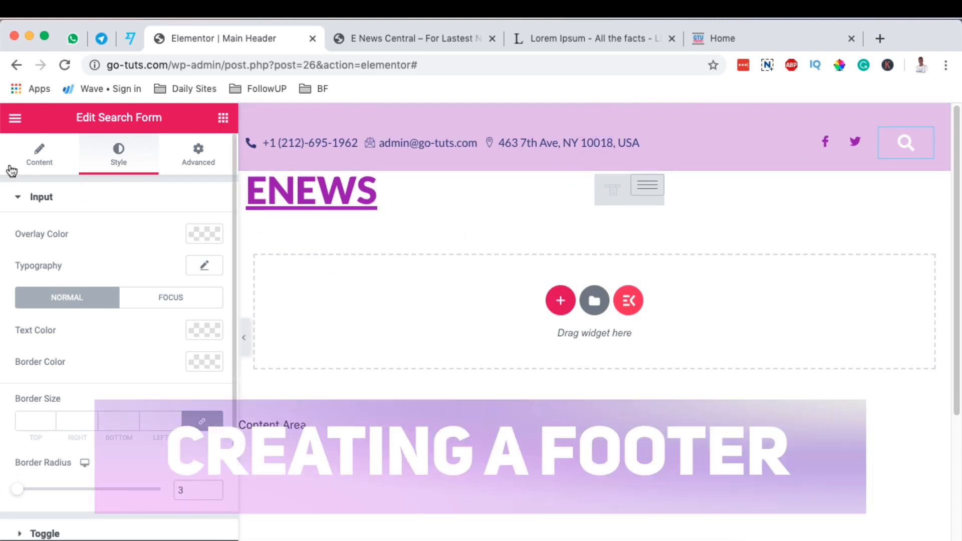
Exit the header editor to the WordPress dashboard and open the Theme Builder template list.
{"action": "left_click", "coordinate": [15, 118]}
{"action": "left_click", "coordinate": [74, 507]}
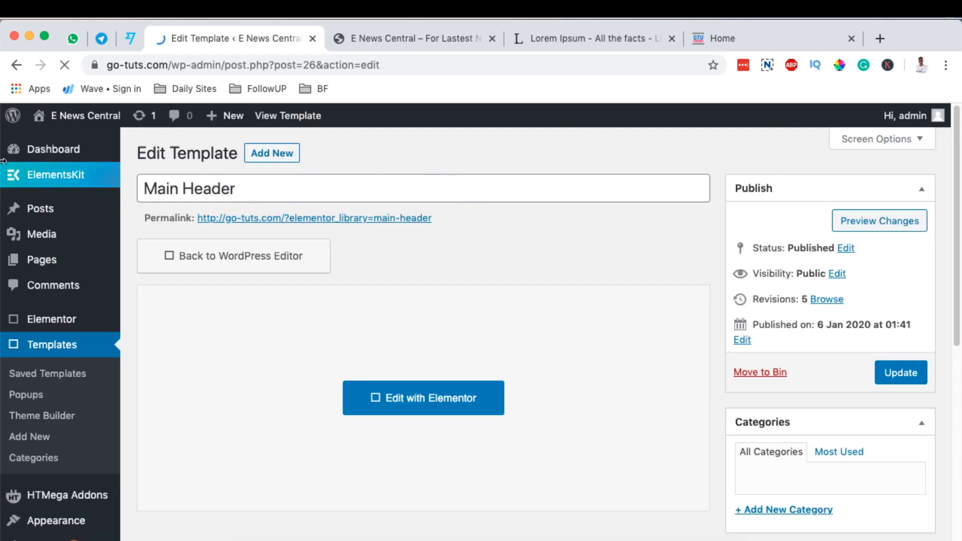
{"action": "left_click", "coordinate": [27, 418]}
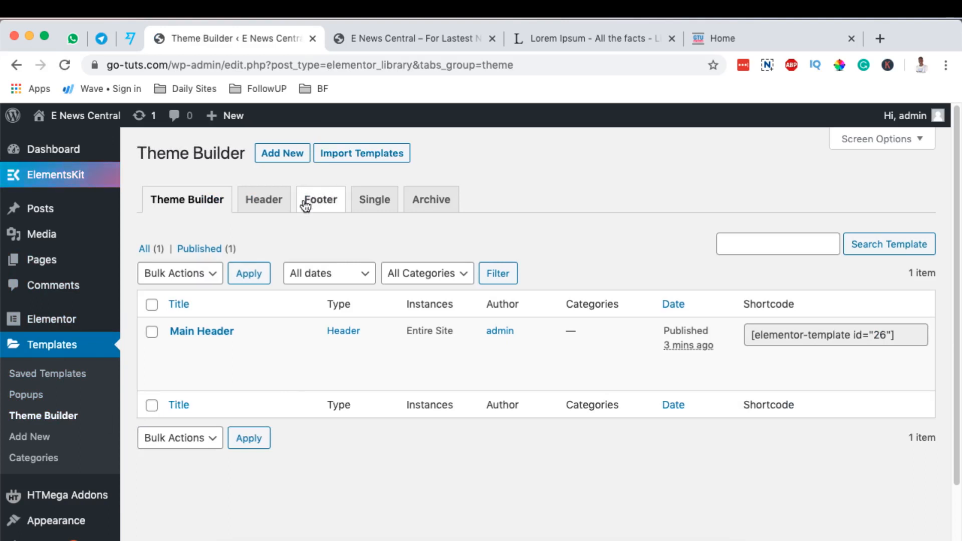
Create a new template of type Footer named "Main Footer".
{"action": "left_click", "coordinate": [276, 155]}
{"action": "left_click", "coordinate": [558, 320]}
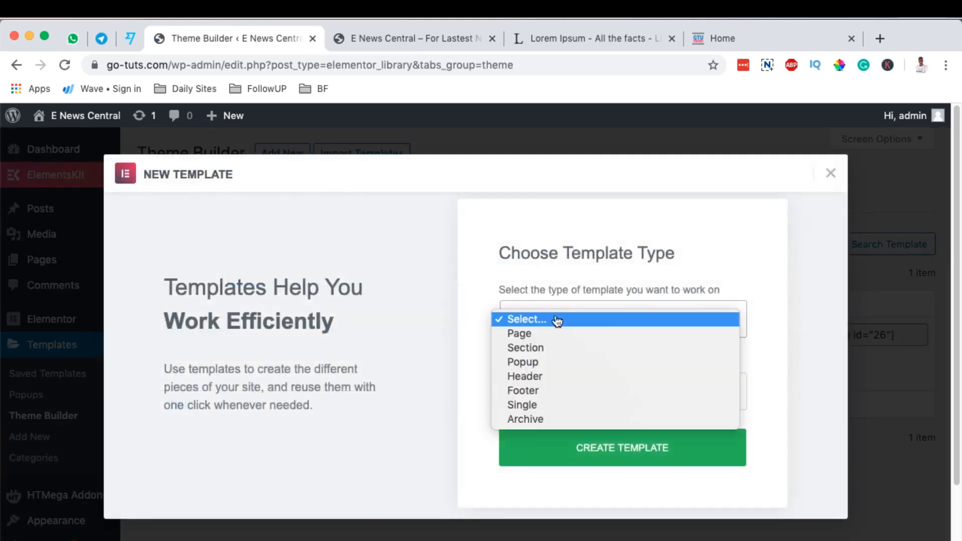
{"action": "left_click", "coordinate": [551, 391]}
{"action": "left_click", "coordinate": [589, 393]}
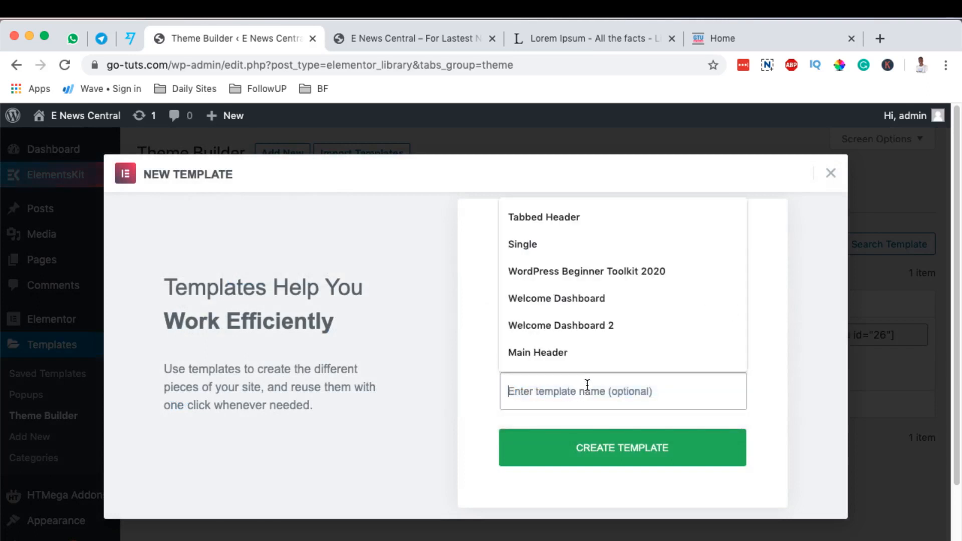
{"action": "type", "text": "Main Footer"}
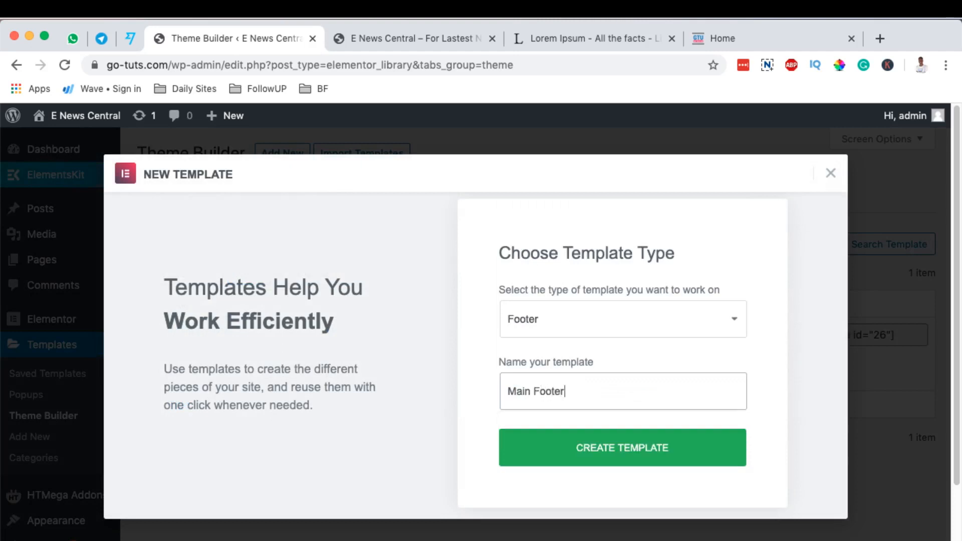
{"action": "left_click", "coordinate": [584, 448]}
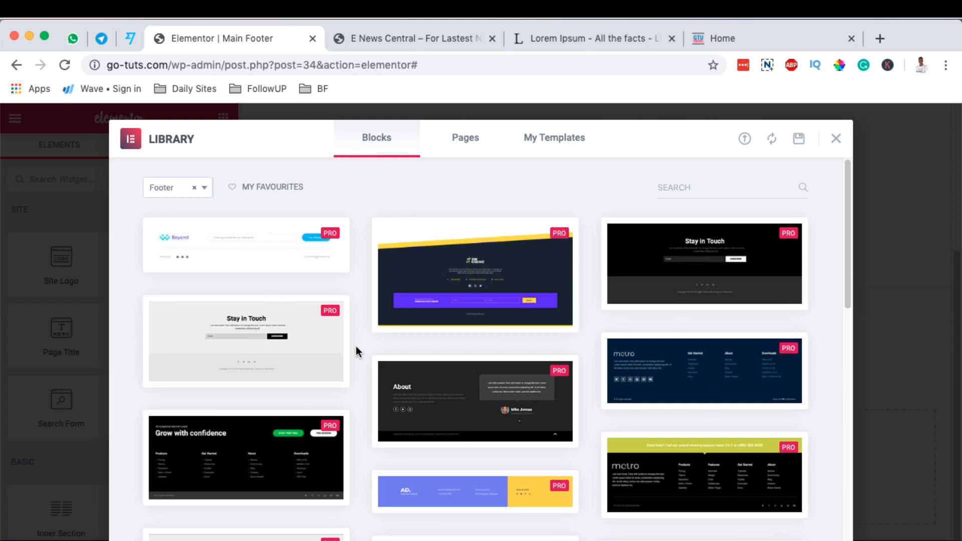
Browse the footer blocks in the Elementor library, then close the library without inserting one.
{"action": "scroll", "coordinate": [354, 333], "scroll_direction": "down", "scroll_amount": 3}
{"action": "scroll", "coordinate": [354, 328], "scroll_direction": "down", "scroll_amount": 4}
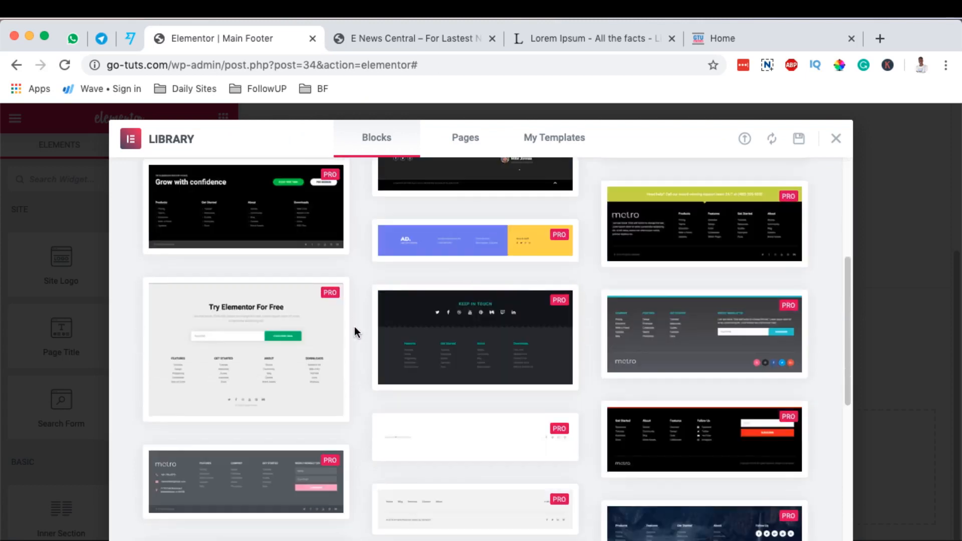
{"action": "scroll", "coordinate": [355, 325], "scroll_direction": "down", "scroll_amount": 3}
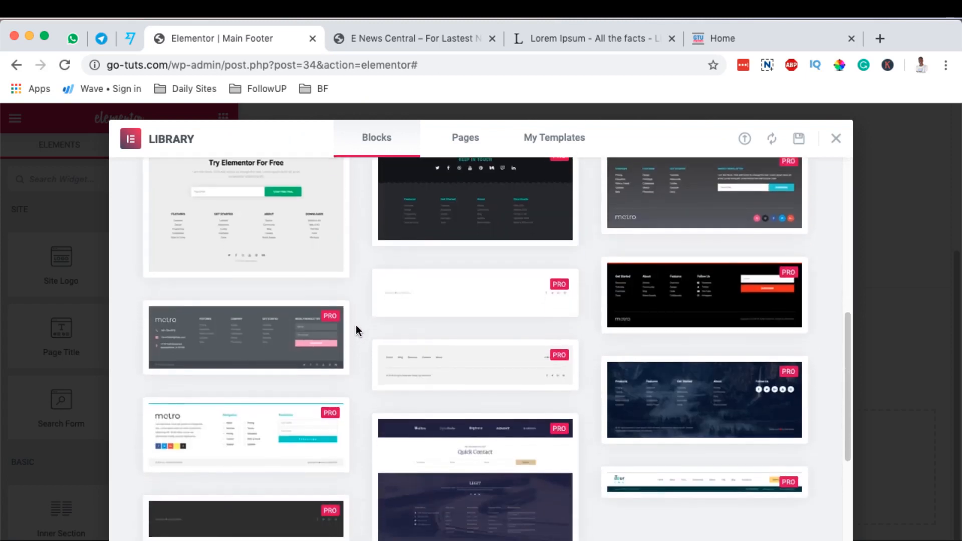
{"action": "scroll", "coordinate": [360, 330], "scroll_direction": "down", "scroll_amount": 1}
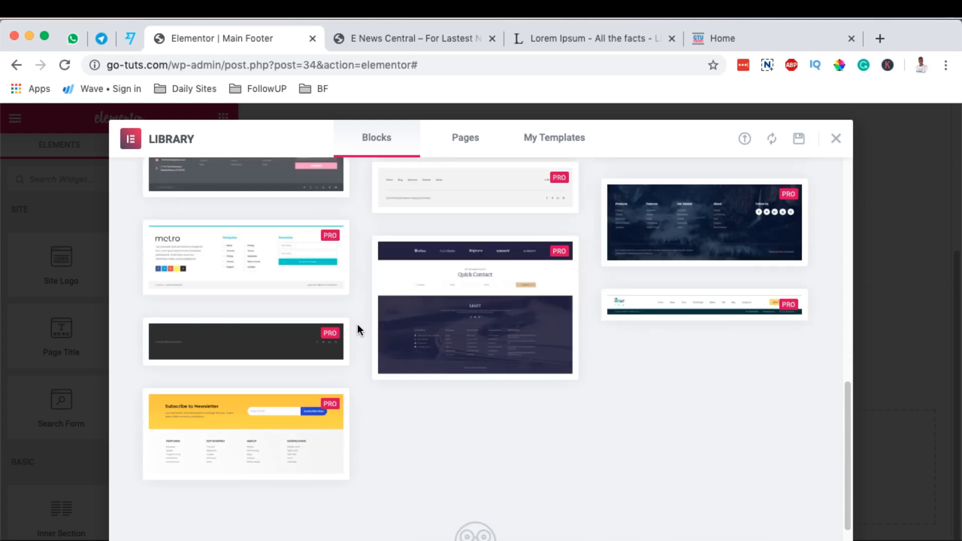
{"action": "scroll", "coordinate": [630, 390], "scroll_direction": "up", "scroll_amount": 5}
{"action": "scroll", "coordinate": [591, 362], "scroll_direction": "up", "scroll_amount": 6}
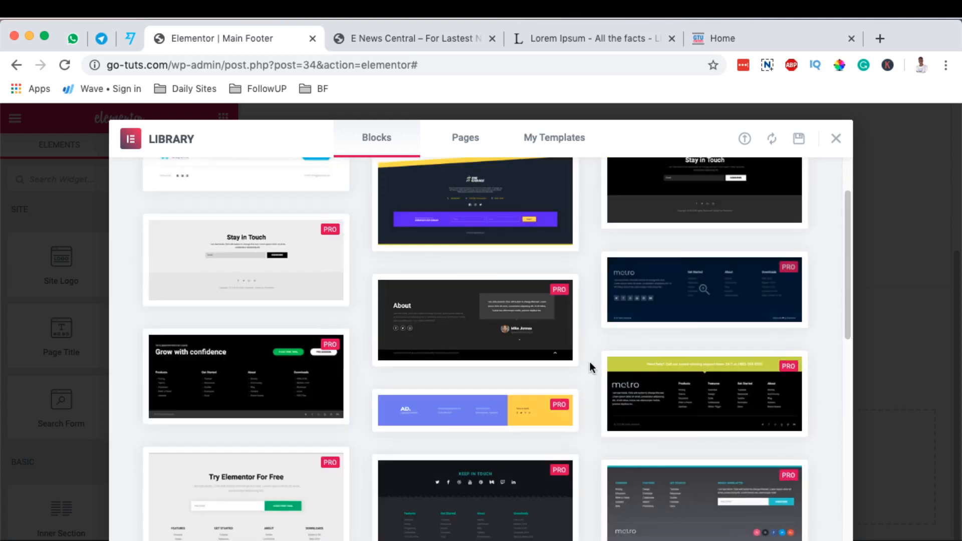
{"action": "scroll", "coordinate": [588, 360], "scroll_direction": "down", "scroll_amount": 3}
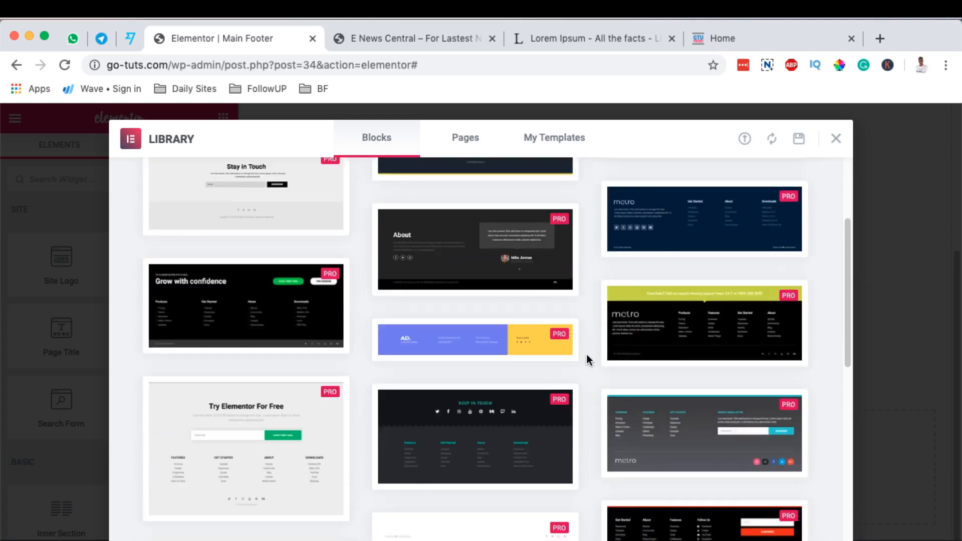
{"action": "scroll", "coordinate": [587, 354], "scroll_direction": "up", "scroll_amount": 3}
{"action": "left_click", "coordinate": [836, 139]}
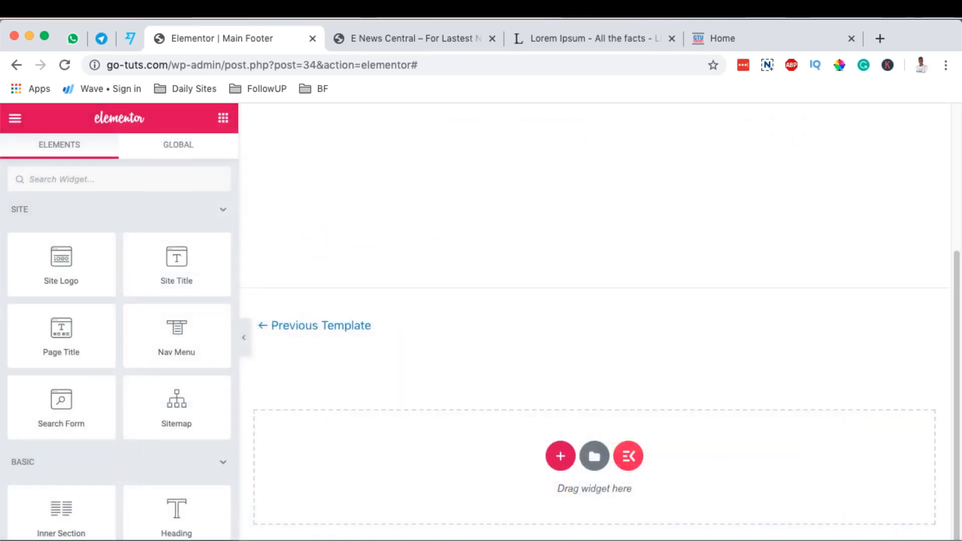
Insert the black ElementsKit footer with Contact, Links and Instagram Feed columns into the template.
{"action": "left_click", "coordinate": [630, 480]}
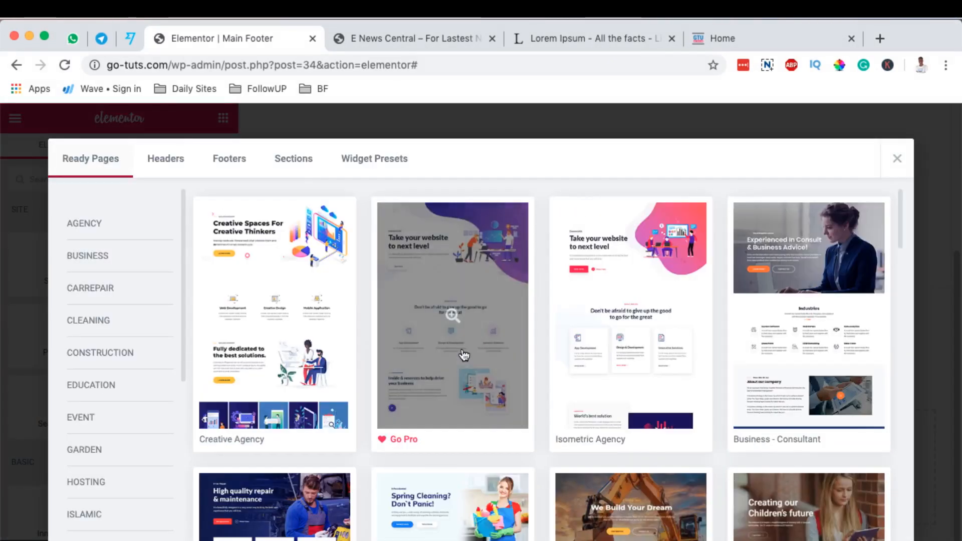
{"action": "left_click", "coordinate": [228, 159]}
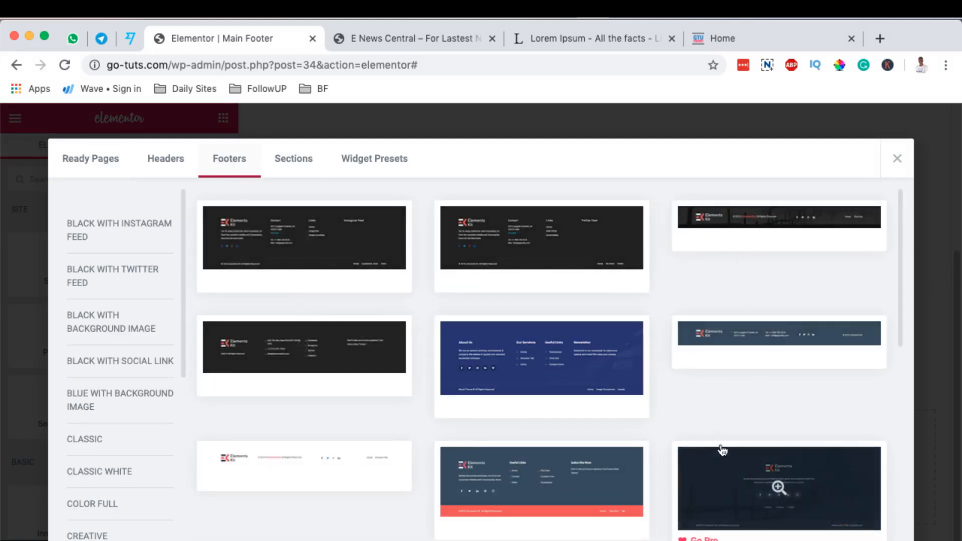
{"action": "scroll", "coordinate": [723, 422], "scroll_direction": "down", "scroll_amount": 10}
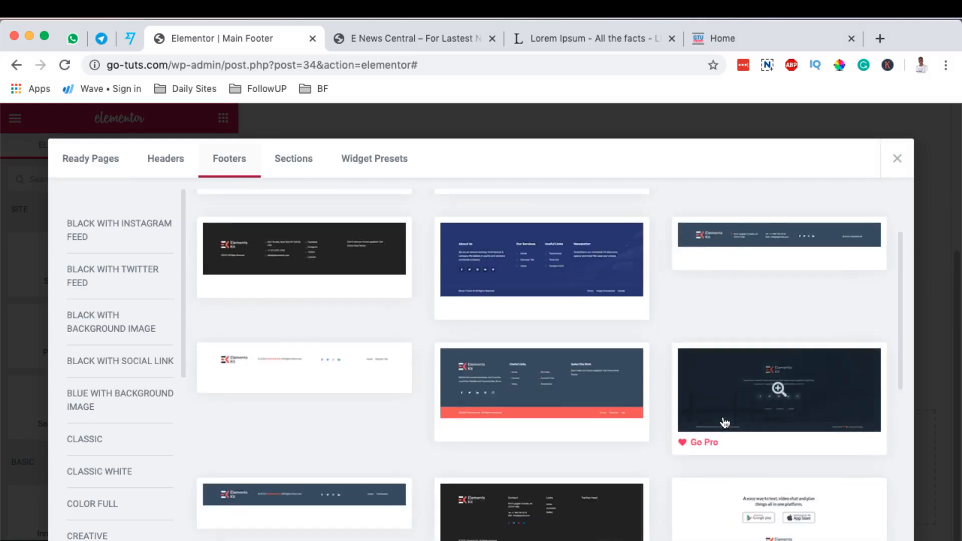
{"action": "scroll", "coordinate": [723, 418], "scroll_direction": "down", "scroll_amount": 3}
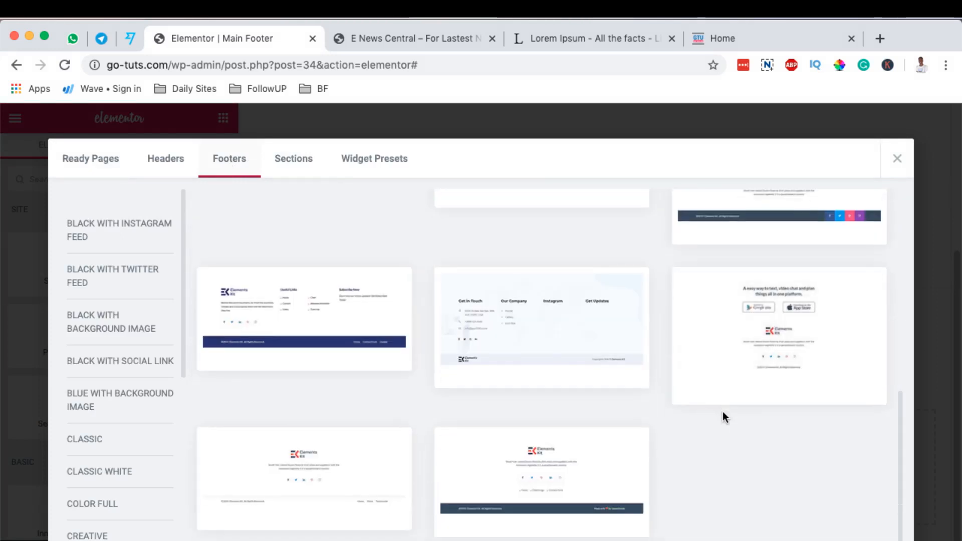
{"action": "scroll", "coordinate": [723, 413], "scroll_direction": "up", "scroll_amount": 2}
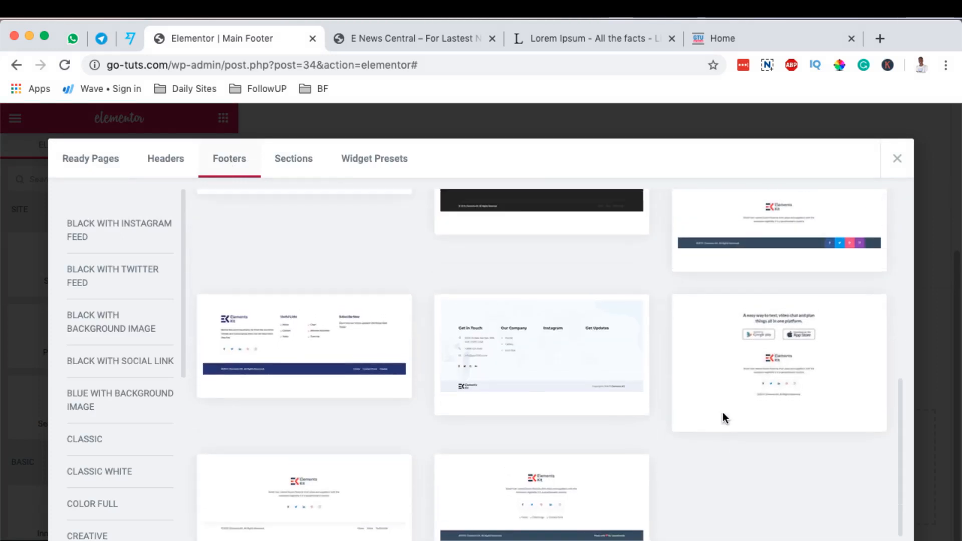
{"action": "scroll", "coordinate": [723, 412], "scroll_direction": "up", "scroll_amount": 4}
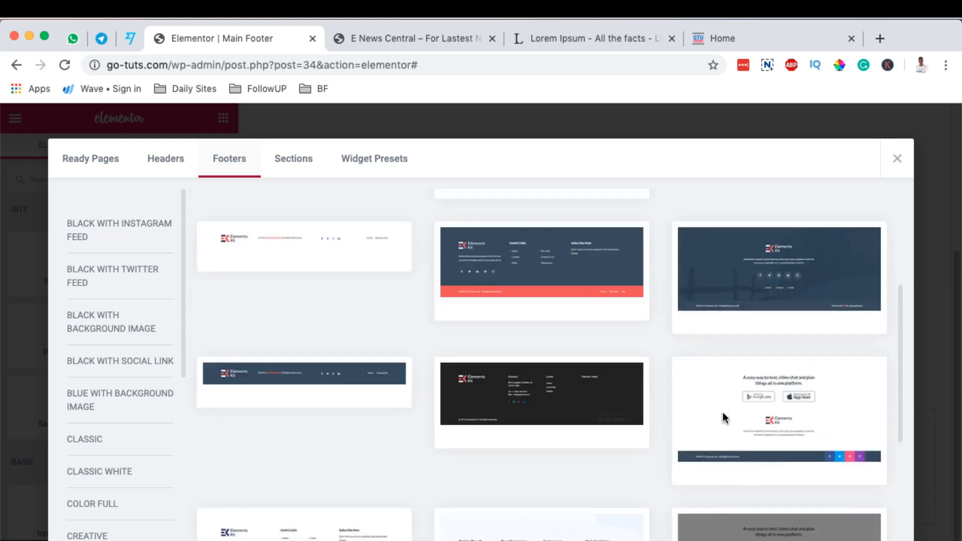
{"action": "scroll", "coordinate": [723, 413], "scroll_direction": "down", "scroll_amount": 5}
{"action": "scroll", "coordinate": [356, 275], "scroll_direction": "up", "scroll_amount": 5}
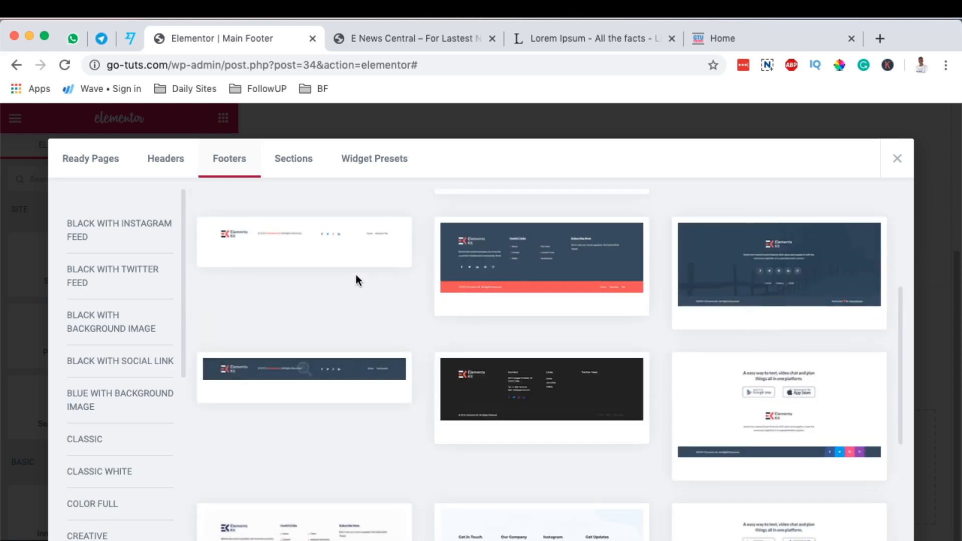
{"action": "scroll", "coordinate": [357, 277], "scroll_direction": "up", "scroll_amount": 2}
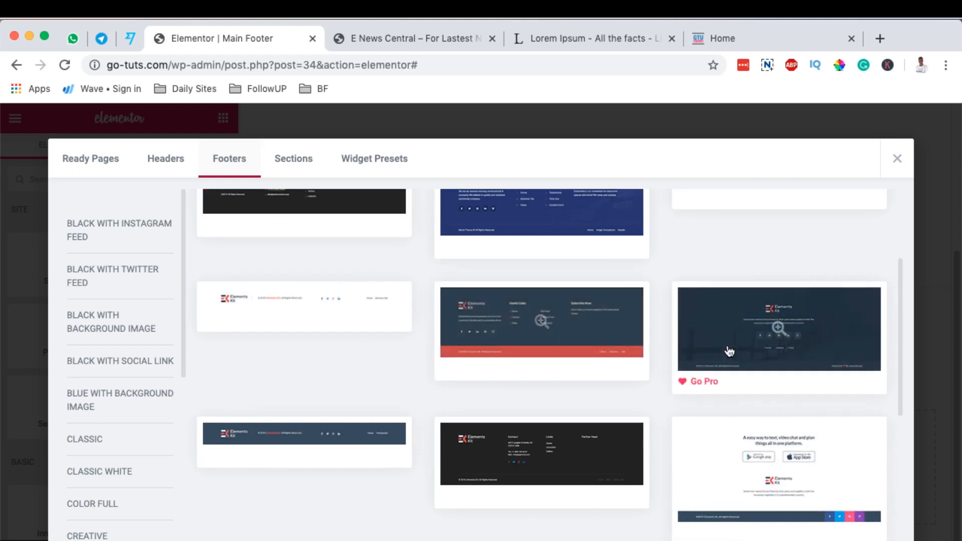
{"action": "scroll", "coordinate": [641, 404], "scroll_direction": "up", "scroll_amount": 4}
{"action": "mouse_move", "coordinate": [360, 208]}
{"action": "left_click", "coordinate": [223, 279]}
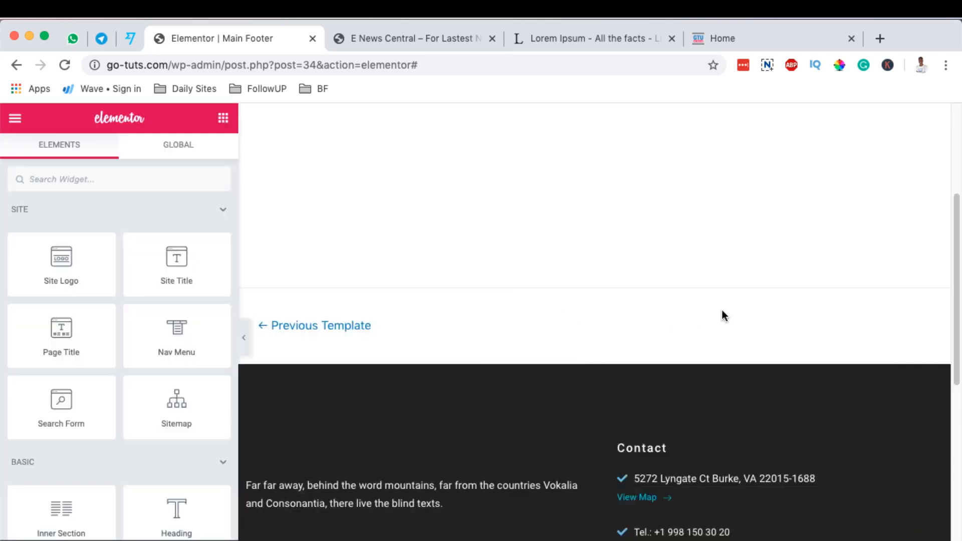
Look over the inserted footer, add a display condition and publish the footer template.
{"action": "scroll", "coordinate": [722, 310], "scroll_direction": "down", "scroll_amount": 5}
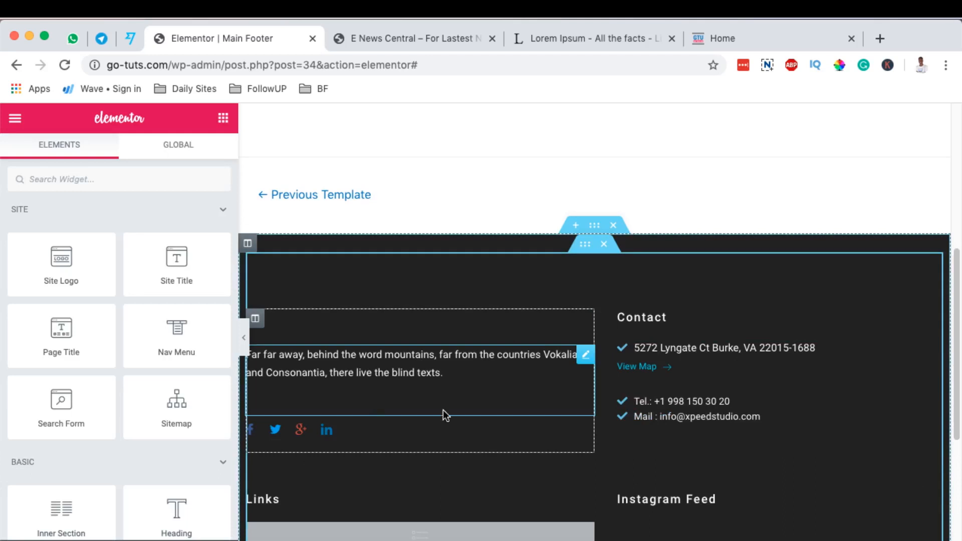
{"action": "scroll", "coordinate": [716, 423], "scroll_direction": "down", "scroll_amount": 3}
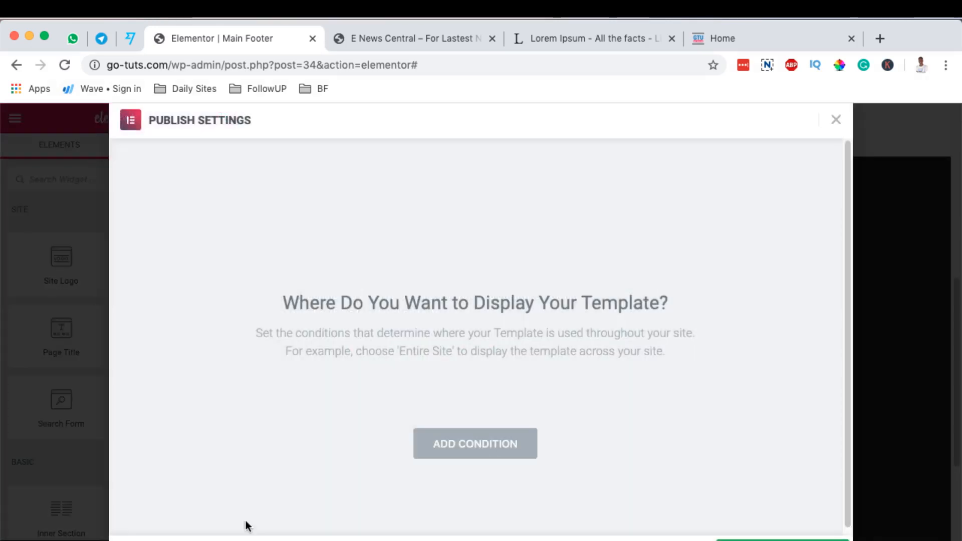
{"action": "left_click", "coordinate": [457, 454]}
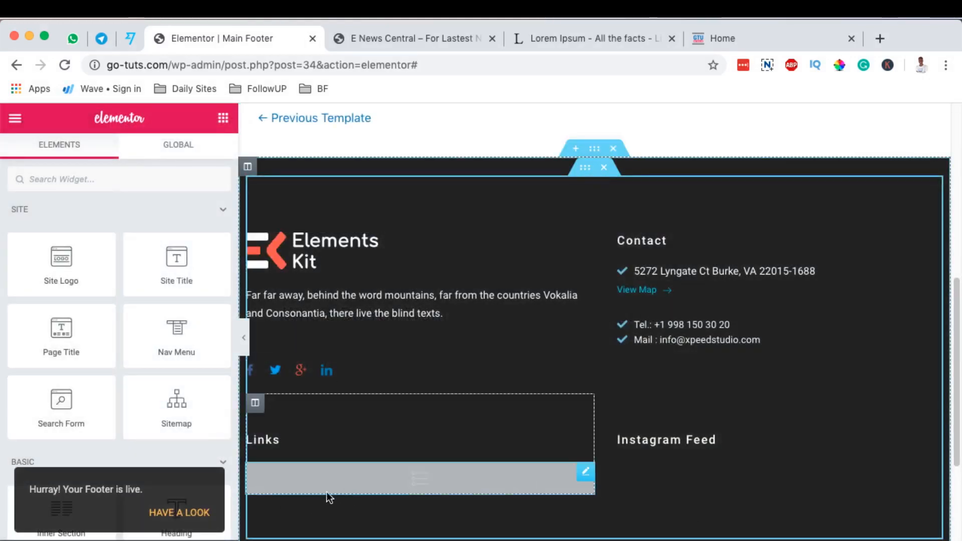
Check the published footer on its live template page and the bottom of the site's homepage.
{"action": "left_click", "coordinate": [190, 513]}
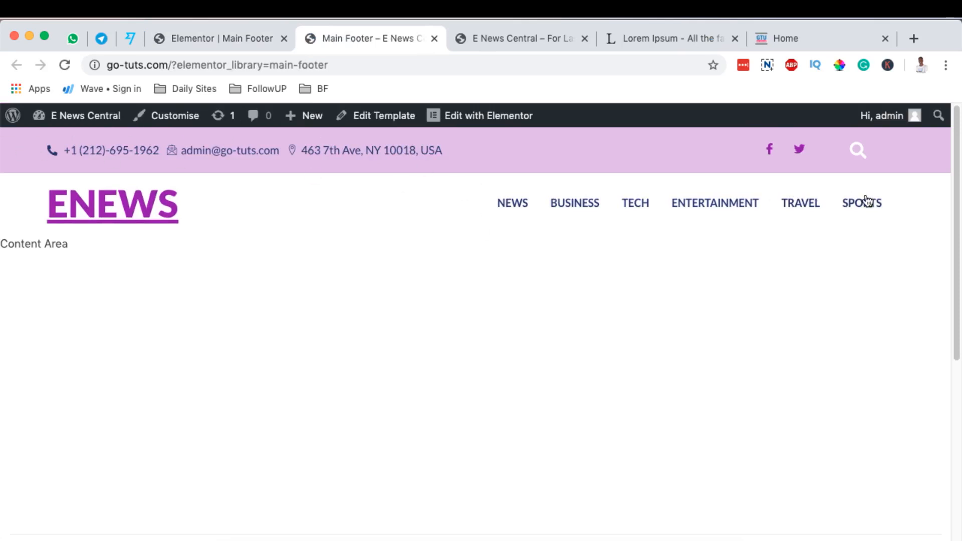
{"action": "scroll", "coordinate": [831, 278], "scroll_direction": "down", "scroll_amount": 10}
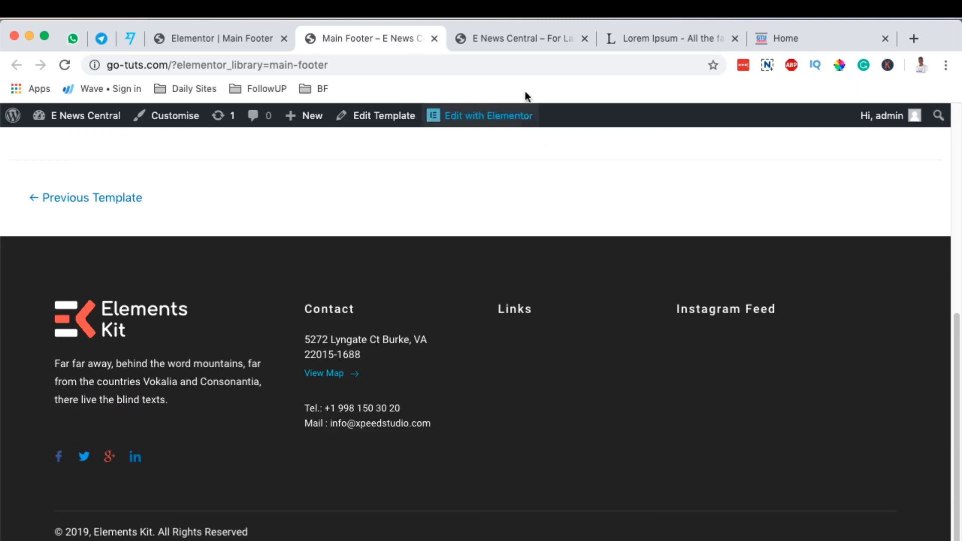
{"action": "left_click", "coordinate": [516, 39]}
{"action": "scroll", "coordinate": [512, 175], "scroll_direction": "down", "scroll_amount": 10}
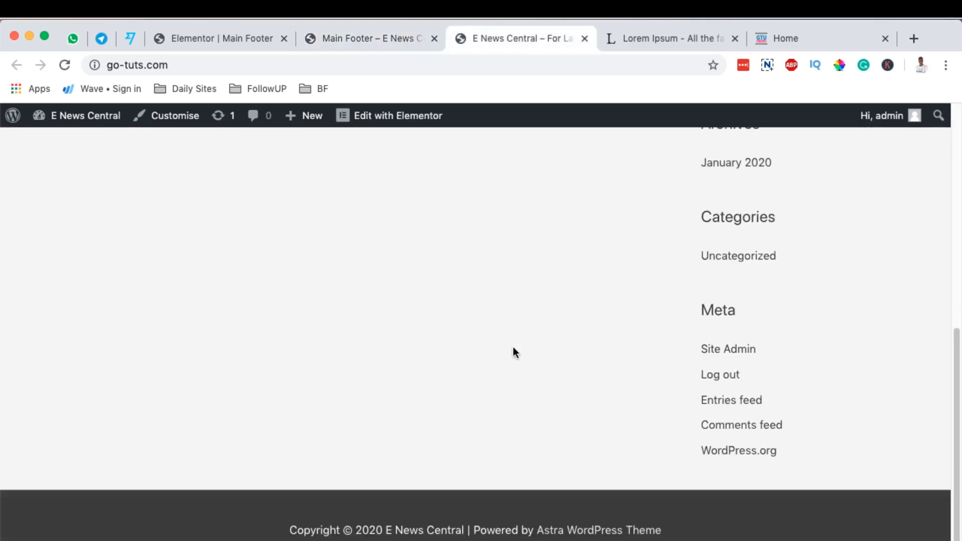
Return to the footer editor and delete the Links column from the footer.
{"action": "left_click", "coordinate": [230, 42]}
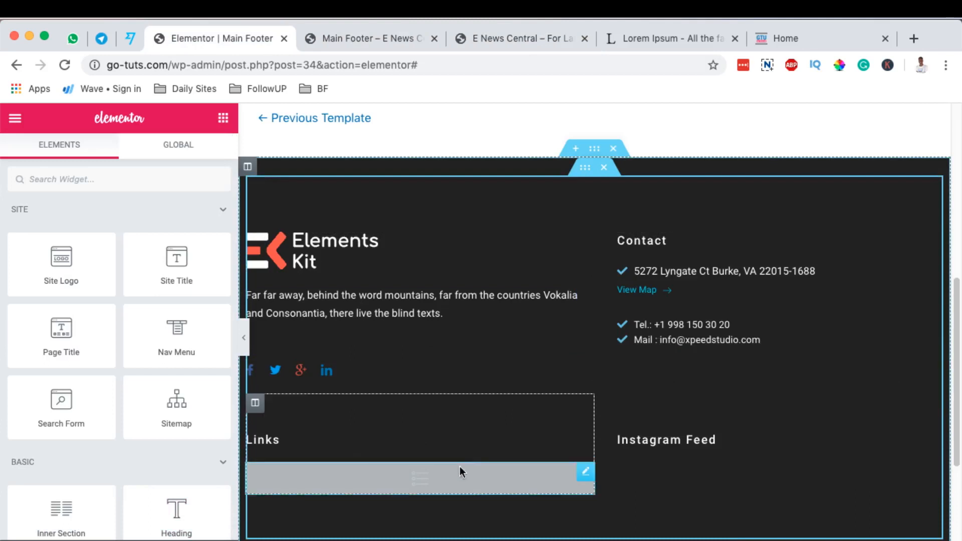
{"action": "right_click", "coordinate": [258, 403]}
{"action": "left_click", "coordinate": [299, 540]}
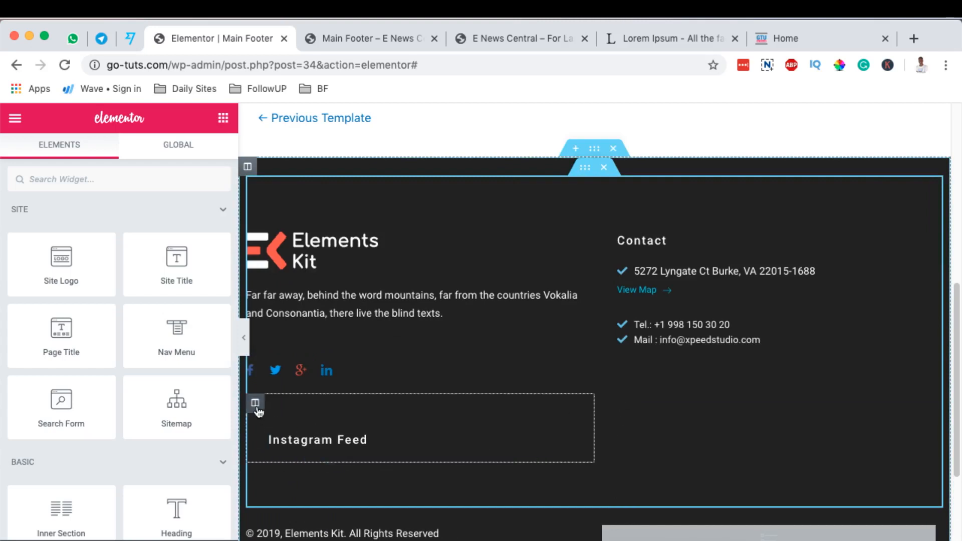
Delete the Instagram Feed column and remove the LinkedIn and Google-plus items from the footer's social media icons.
{"action": "right_click", "coordinate": [259, 403]}
{"action": "left_click", "coordinate": [585, 365]}
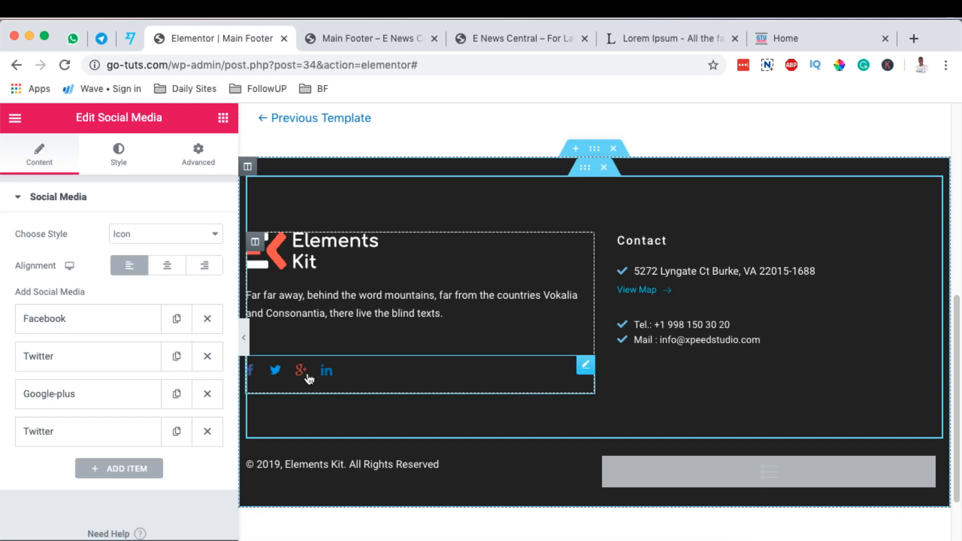
{"action": "left_click", "coordinate": [207, 431]}
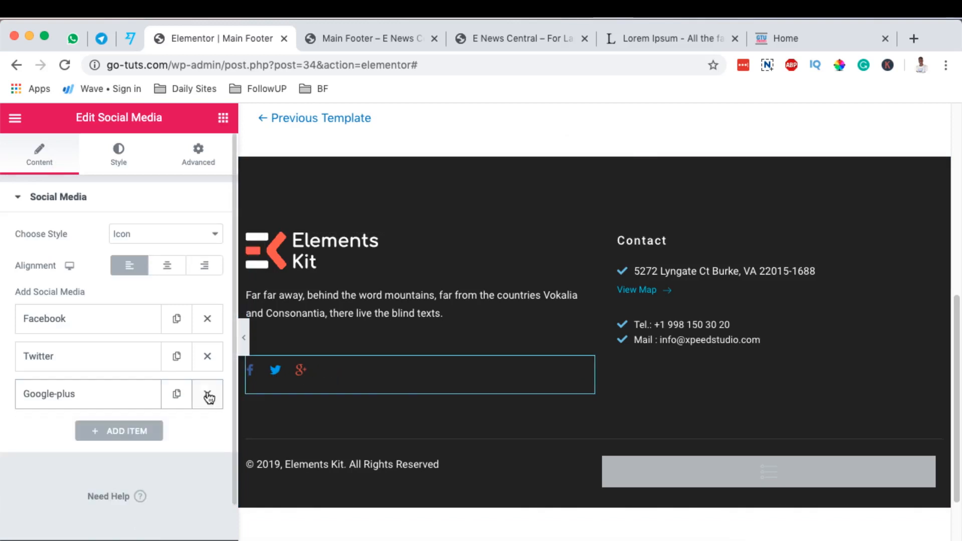
{"action": "left_click", "coordinate": [207, 395]}
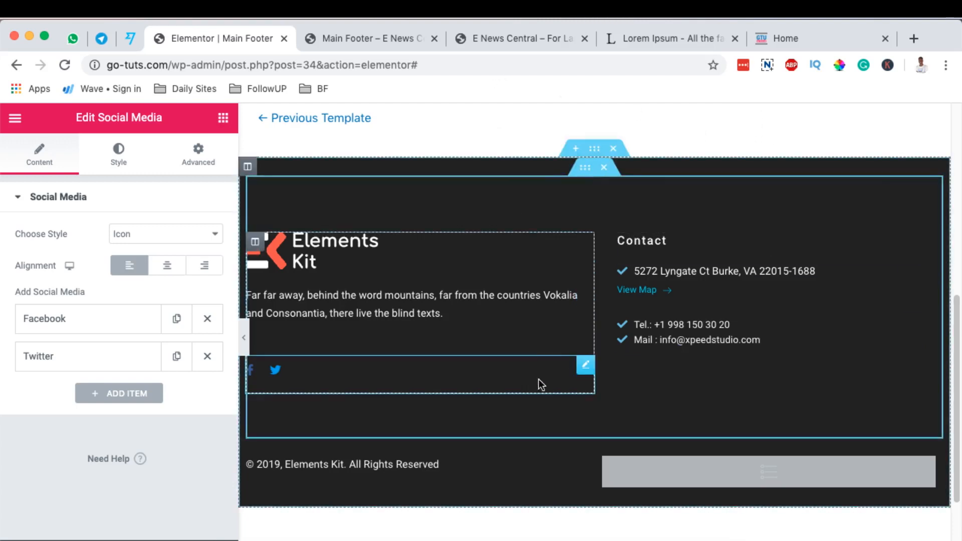
Delete the remaining social media widget and the page list widget beside the copyright text.
{"action": "scroll", "coordinate": [682, 298], "scroll_direction": "up", "scroll_amount": 8}
{"action": "right_click", "coordinate": [583, 216]}
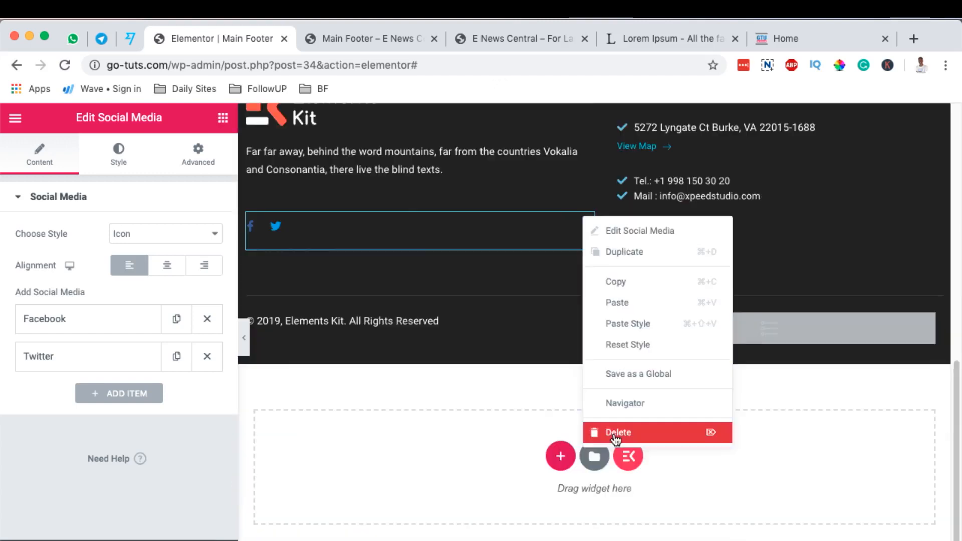
{"action": "left_click", "coordinate": [615, 435]}
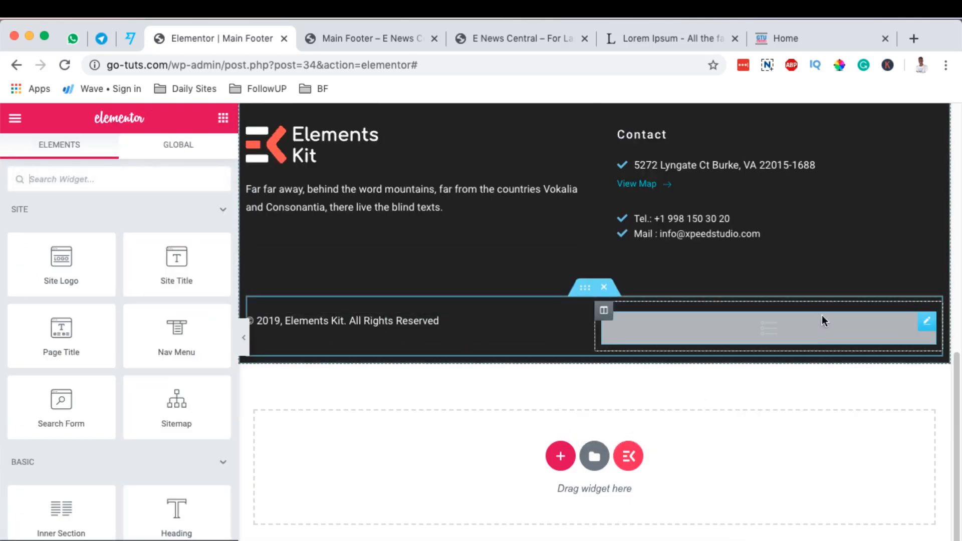
{"action": "left_click", "coordinate": [929, 322]}
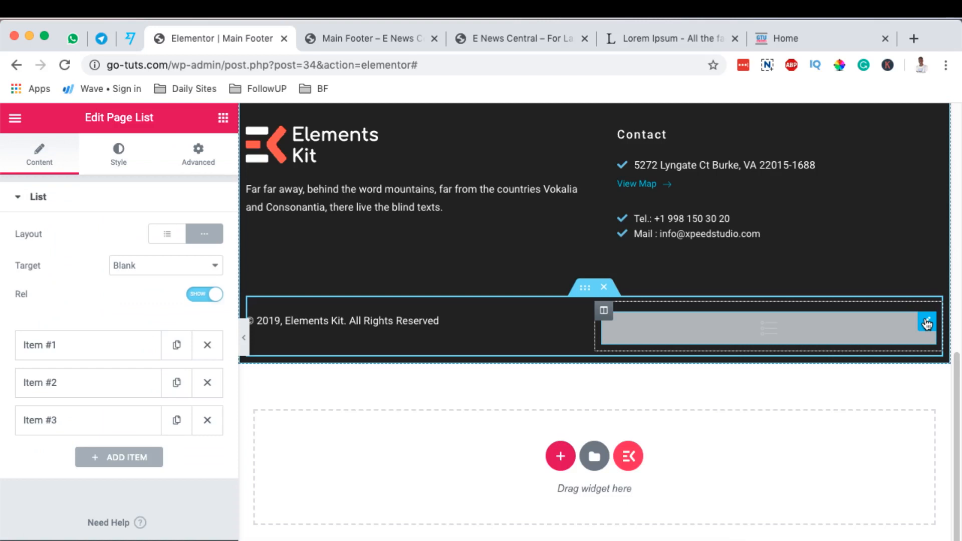
{"action": "right_click", "coordinate": [927, 323]}
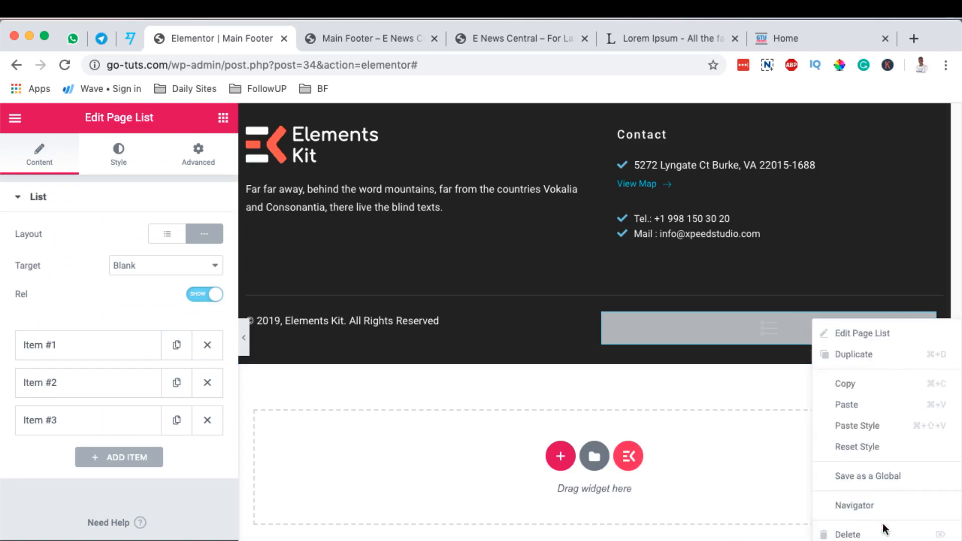
{"action": "key", "text": "Delete"}
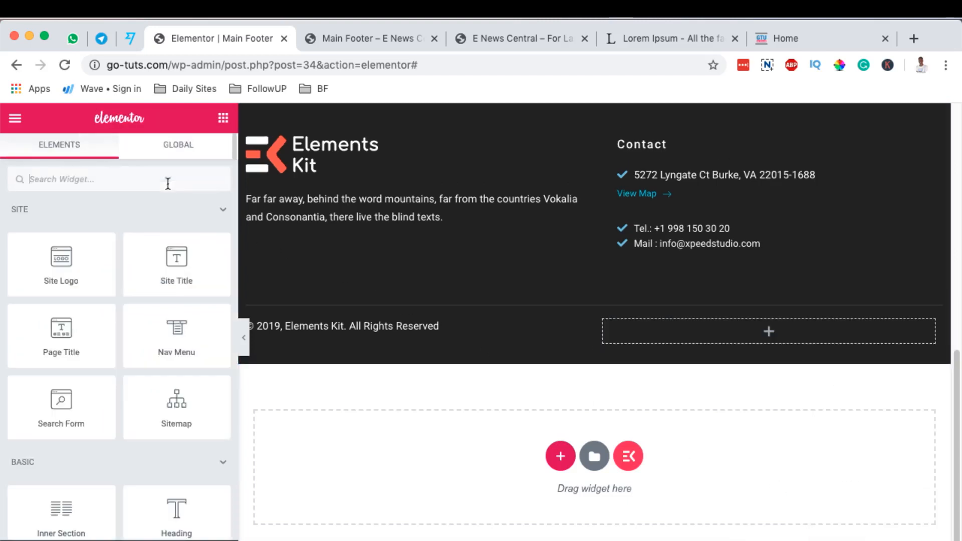
Add a Nav Menu widget to the empty column beside the copyright text, with the Footer menu, horizontal layout and justified alignment.
{"action": "type", "text": "nav"}
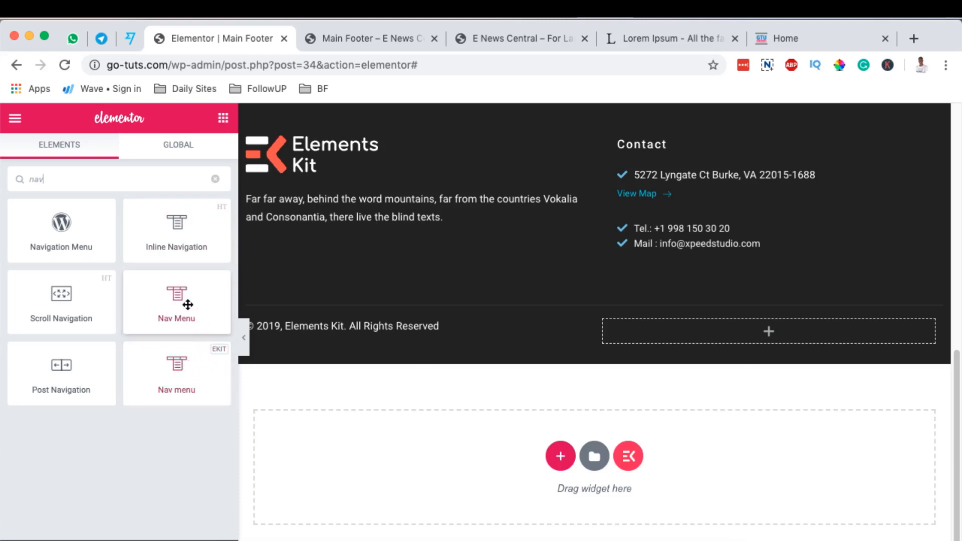
{"action": "left_click_drag", "start_coordinate": [157, 300], "coordinate": [797, 333]}
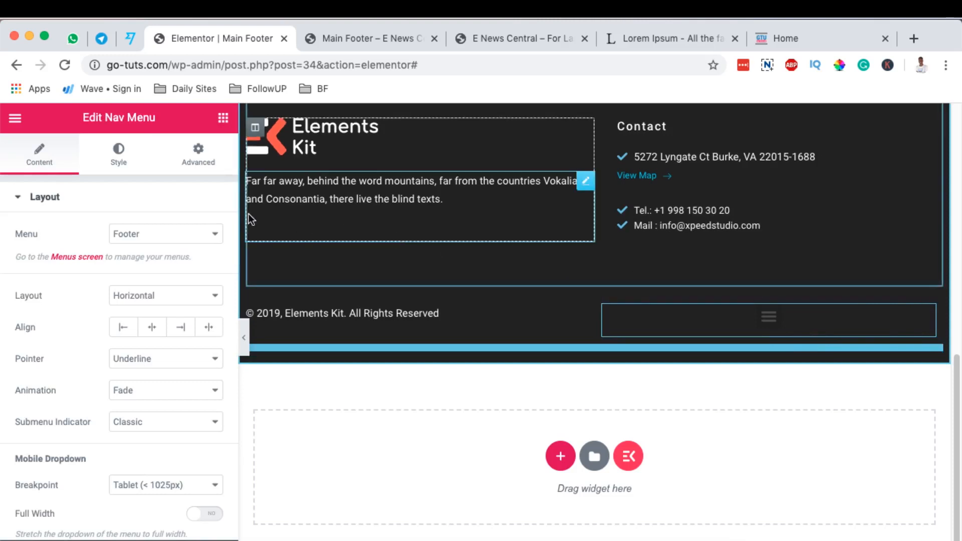
{"action": "left_click", "coordinate": [156, 235]}
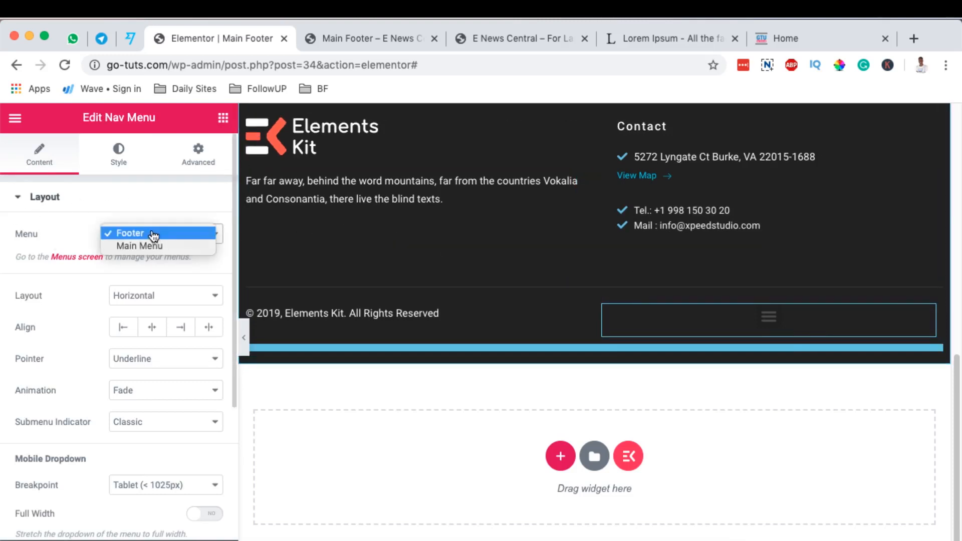
{"action": "left_click", "coordinate": [150, 232]}
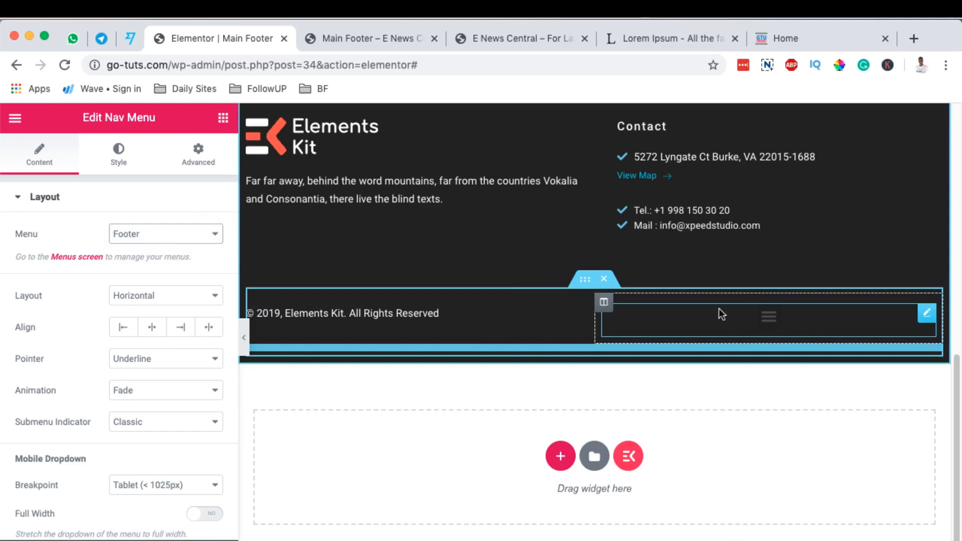
{"action": "left_click", "coordinate": [153, 296]}
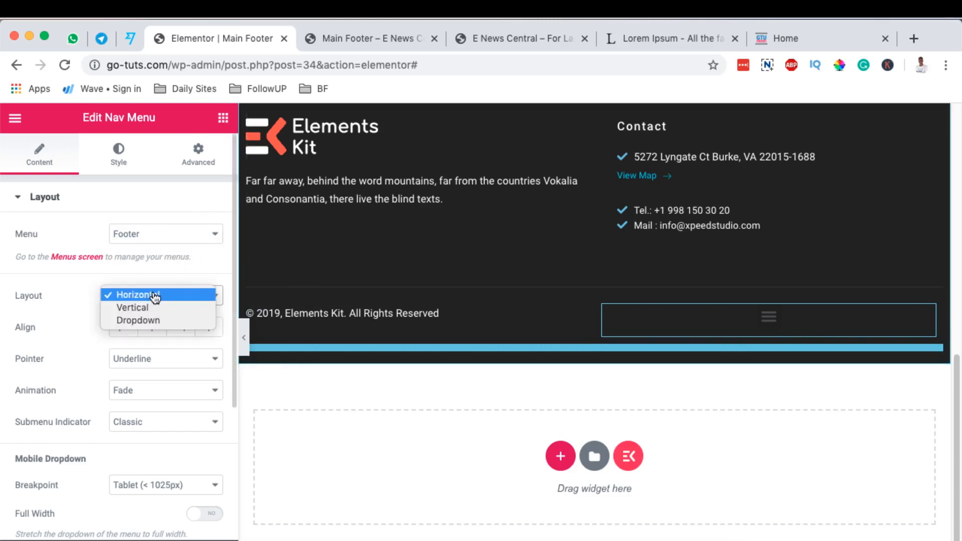
{"action": "left_click", "coordinate": [152, 296]}
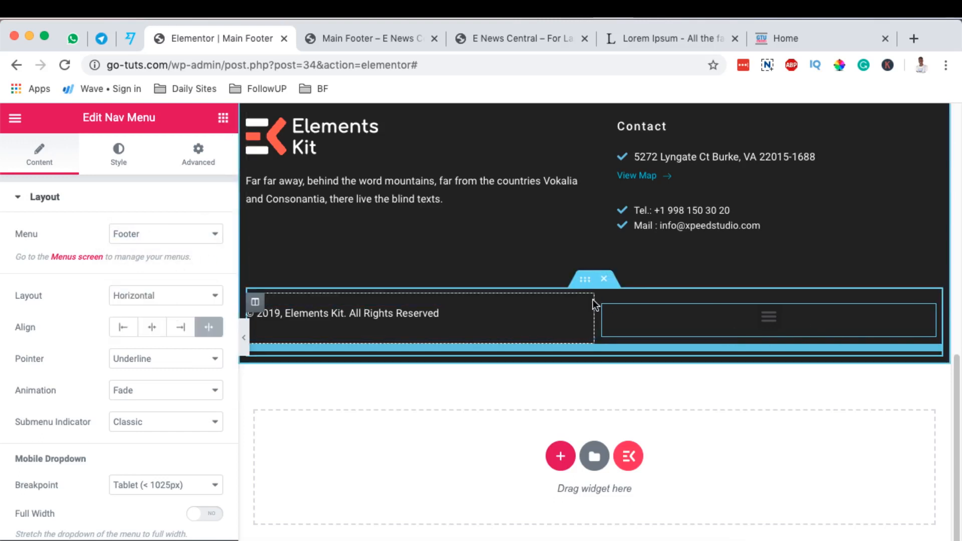
Set the copyright column's width to 30% and preview the footer at full width.
{"action": "left_click", "coordinate": [255, 301]}
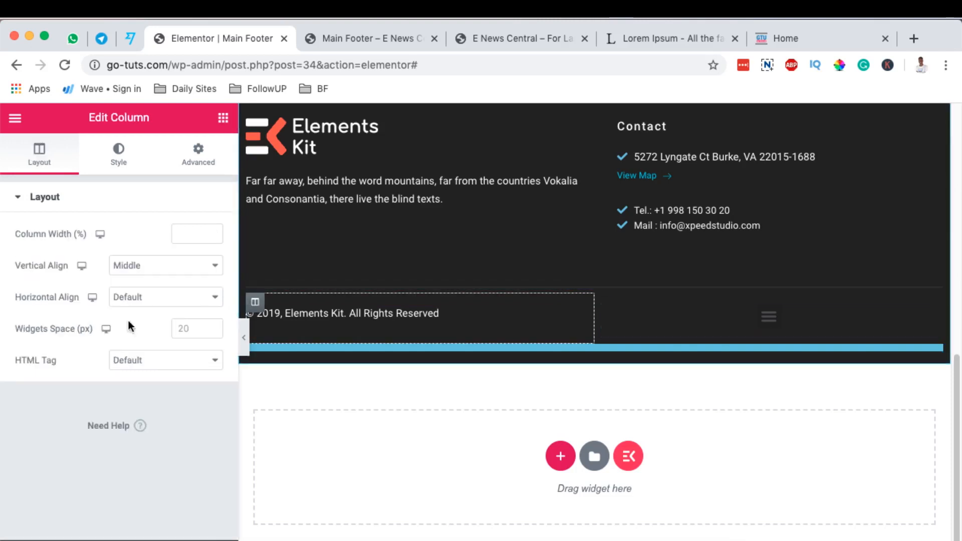
{"action": "left_click", "coordinate": [184, 235]}
{"action": "type", "text": "30"}
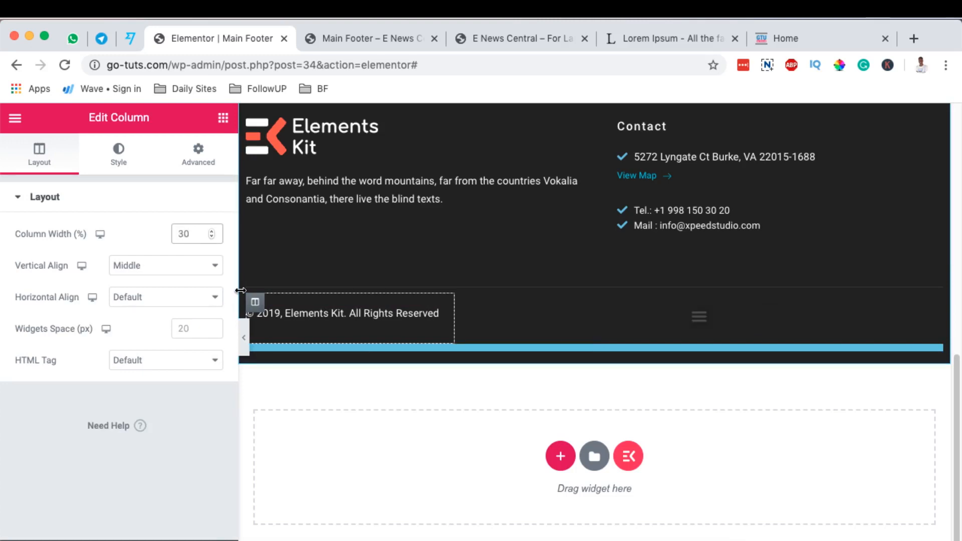
{"action": "left_click", "coordinate": [244, 346]}
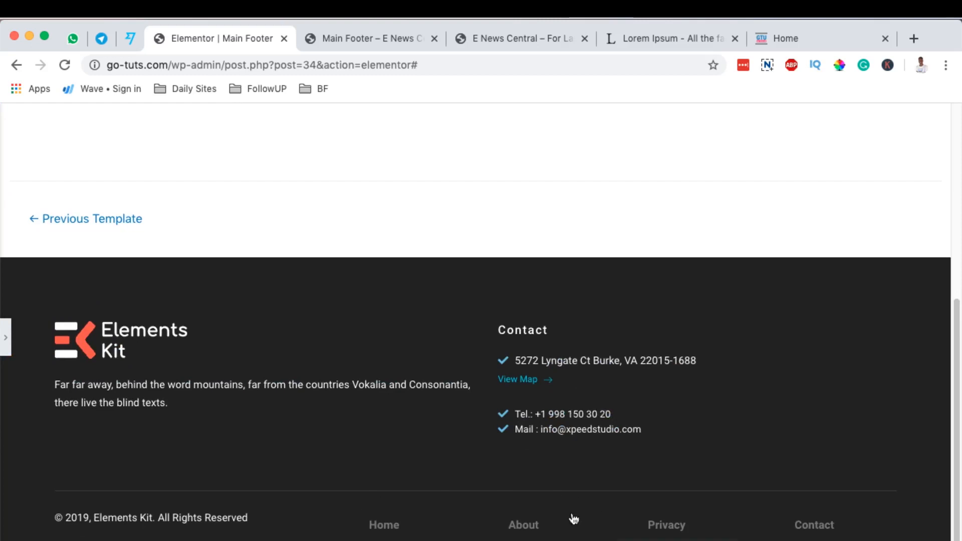
{"action": "left_click", "coordinate": [7, 339]}
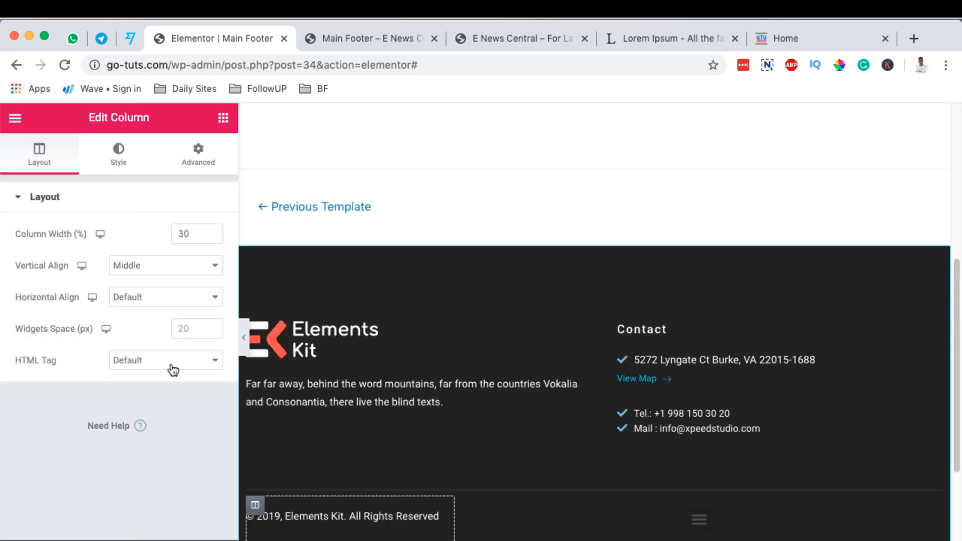
Align the footer nav menu to the right and preview the footer at full width.
{"action": "scroll", "coordinate": [329, 347], "scroll_direction": "down", "scroll_amount": 4}
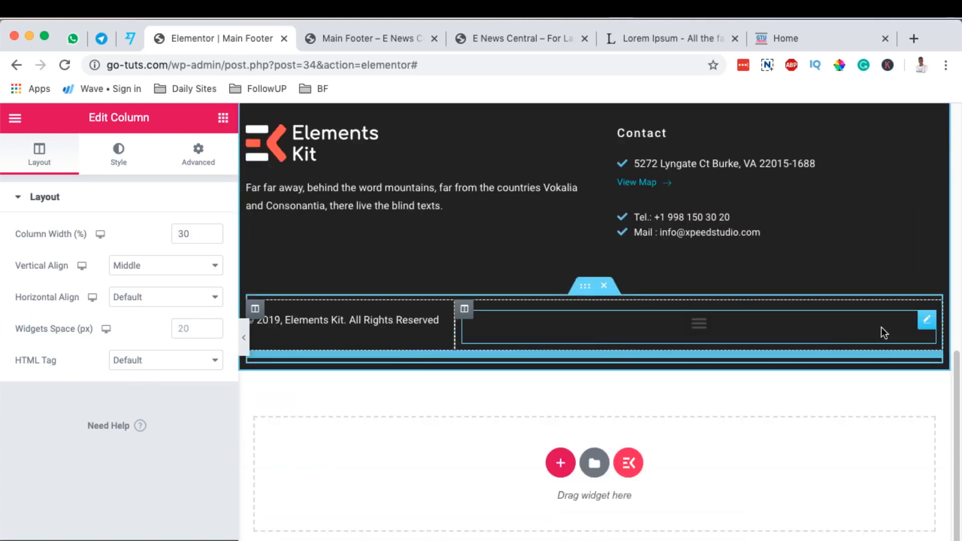
{"action": "left_click", "coordinate": [926, 319]}
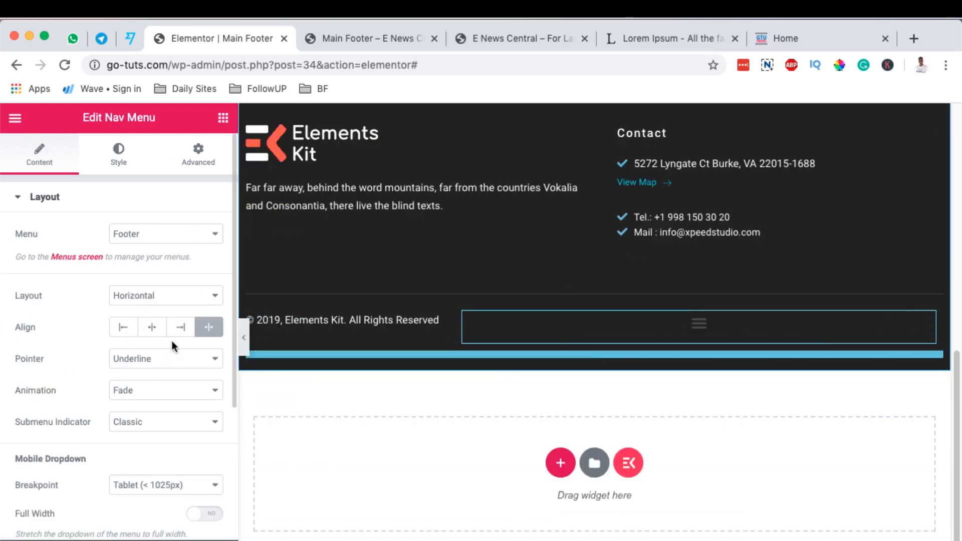
{"action": "left_click", "coordinate": [187, 333]}
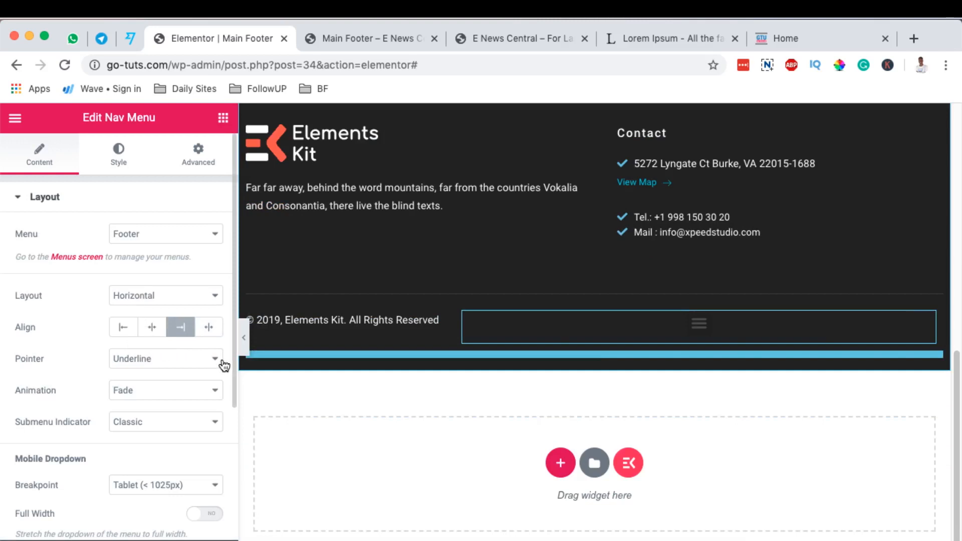
{"action": "left_click", "coordinate": [244, 338]}
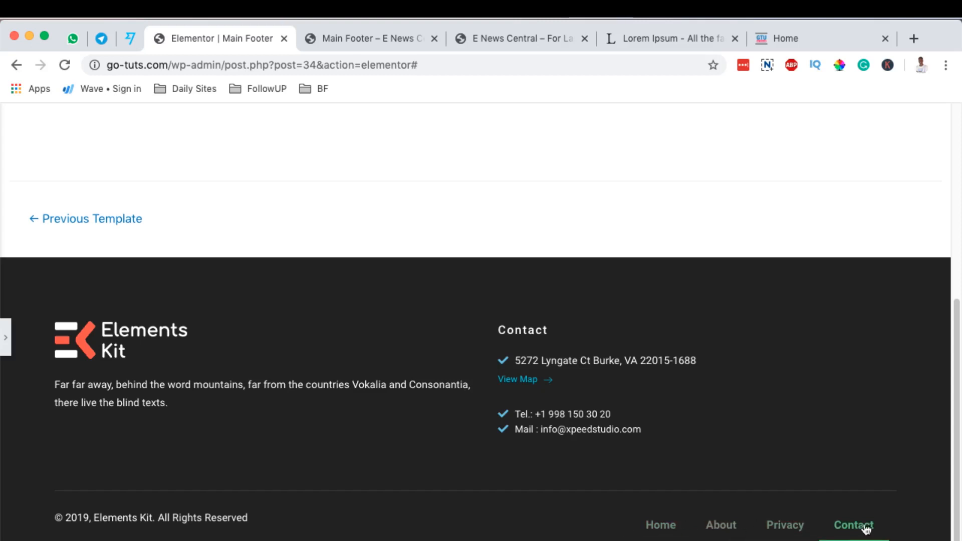
{"action": "left_click", "coordinate": [10, 340]}
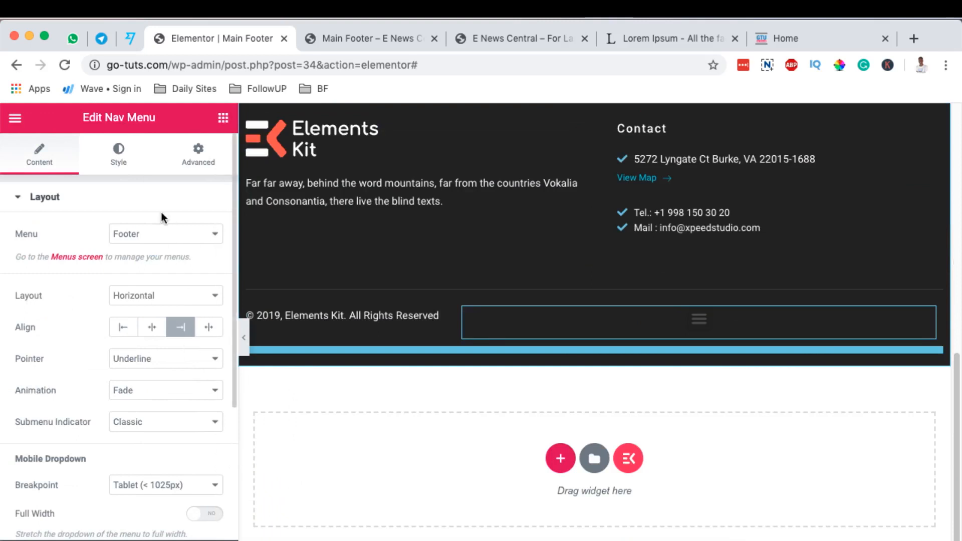
Set the footer nav menu's pointer width to 0 in its style settings.
{"action": "left_click", "coordinate": [116, 157]}
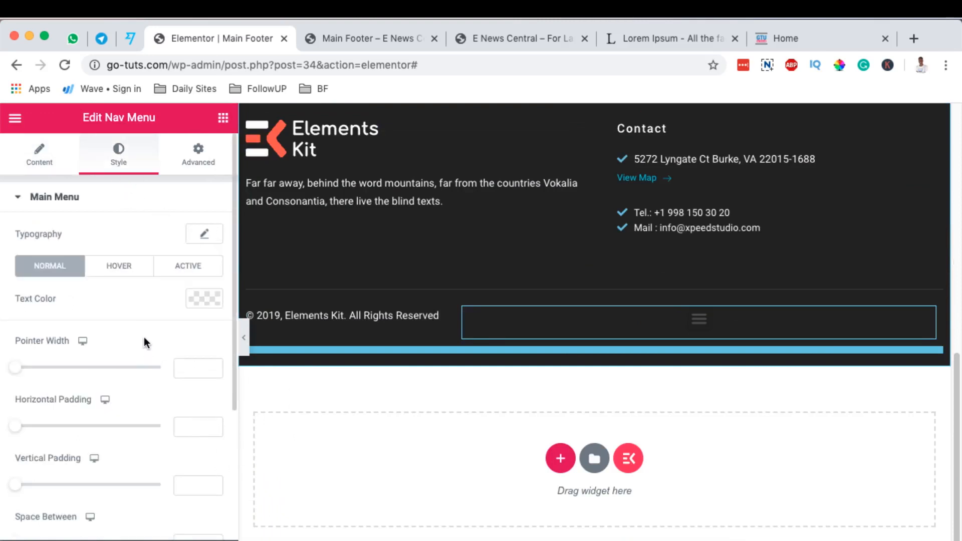
{"action": "scroll", "coordinate": [143, 337], "scroll_direction": "down", "scroll_amount": 2}
{"action": "left_click", "coordinate": [123, 173]}
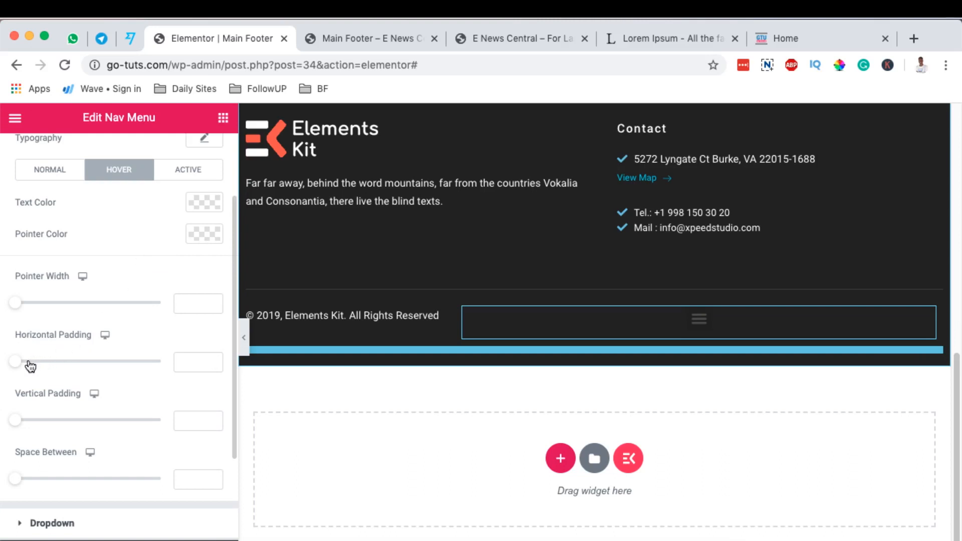
{"action": "mouse_move", "coordinate": [16, 304]}
{"action": "left_mouse_down"}
{"action": "mouse_move", "coordinate": [40, 311]}
{"action": "mouse_move", "coordinate": [3, 308]}
{"action": "left_mouse_up"}
Set the nav menu's active text color to purple and its normal text color to white.
{"action": "left_click", "coordinate": [188, 175]}
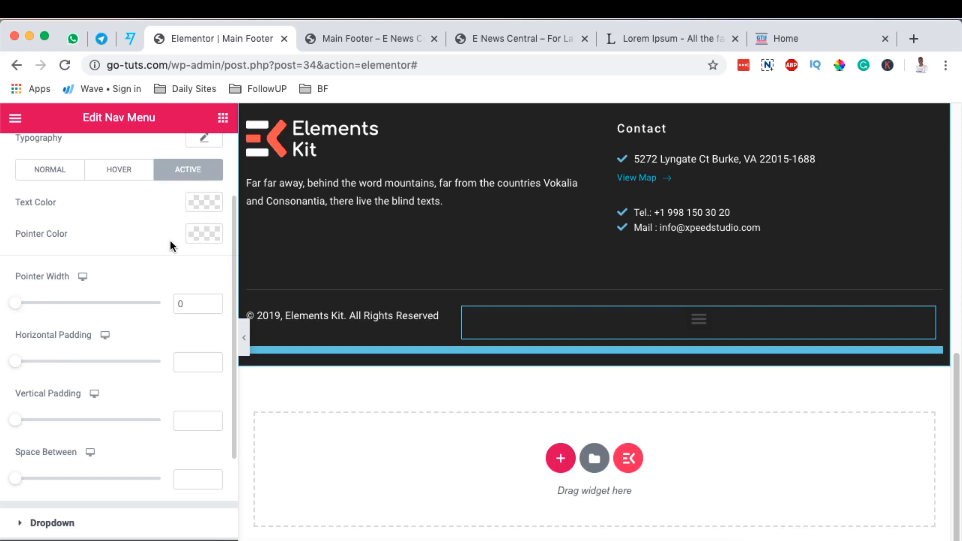
{"action": "left_click", "coordinate": [207, 205]}
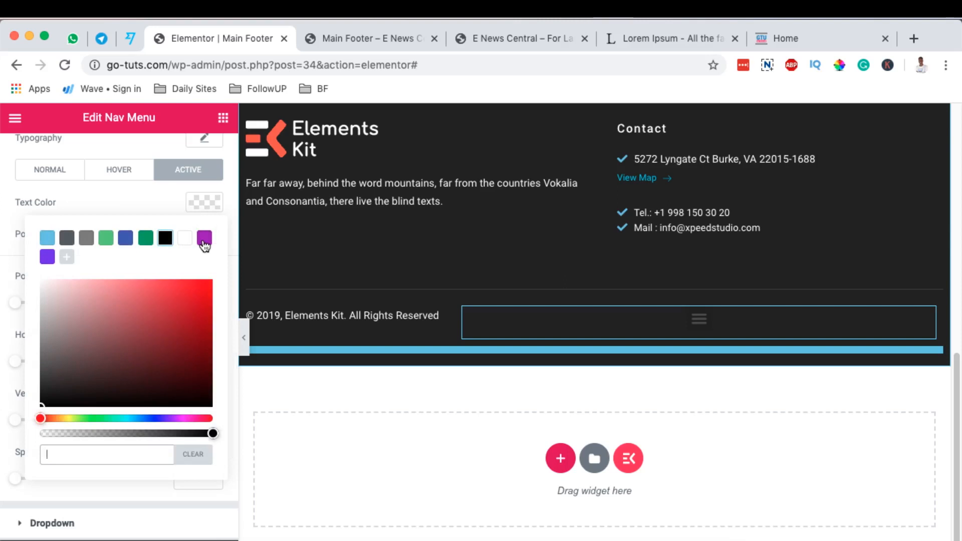
{"action": "left_click", "coordinate": [204, 238]}
{"action": "left_click", "coordinate": [128, 222]}
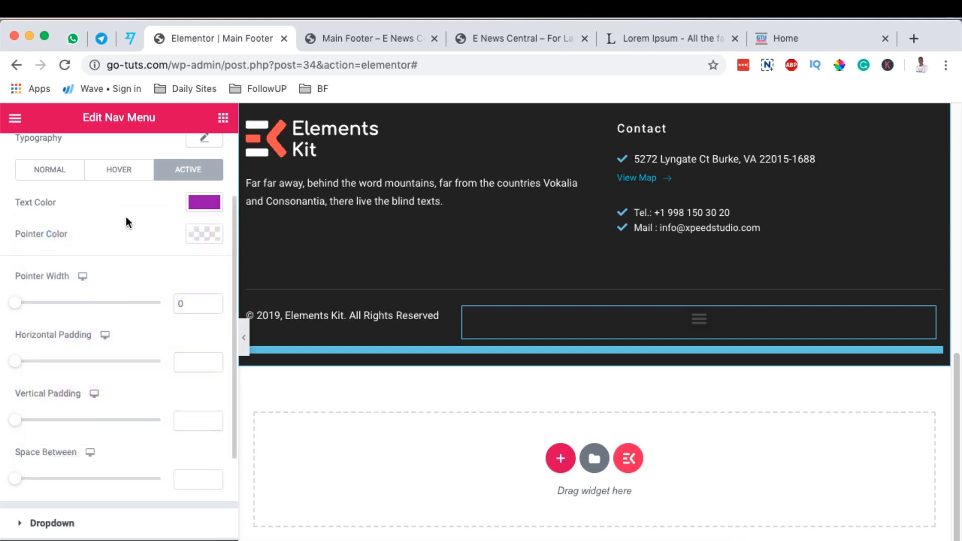
{"action": "left_click", "coordinate": [33, 173]}
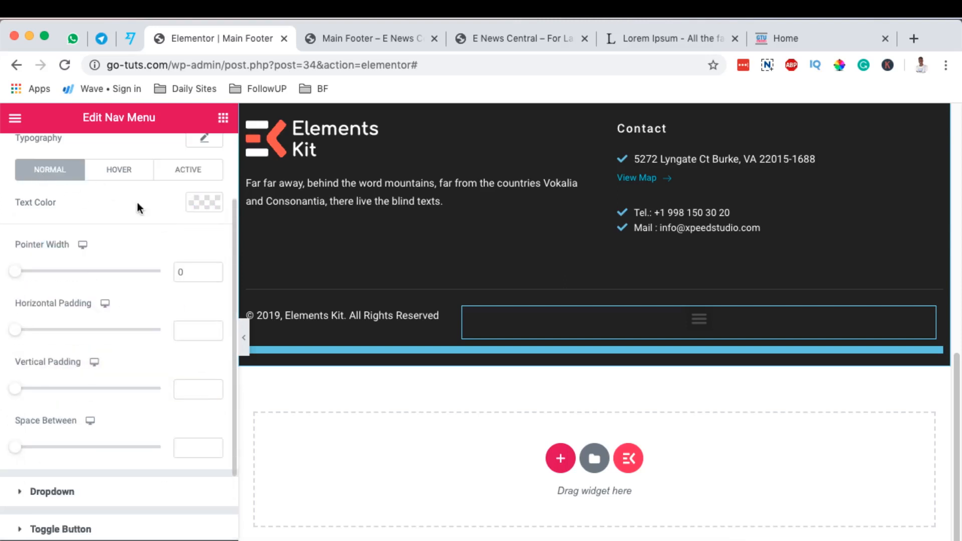
{"action": "left_click", "coordinate": [191, 208]}
{"action": "left_click", "coordinate": [185, 239]}
{"action": "left_click", "coordinate": [198, 204]}
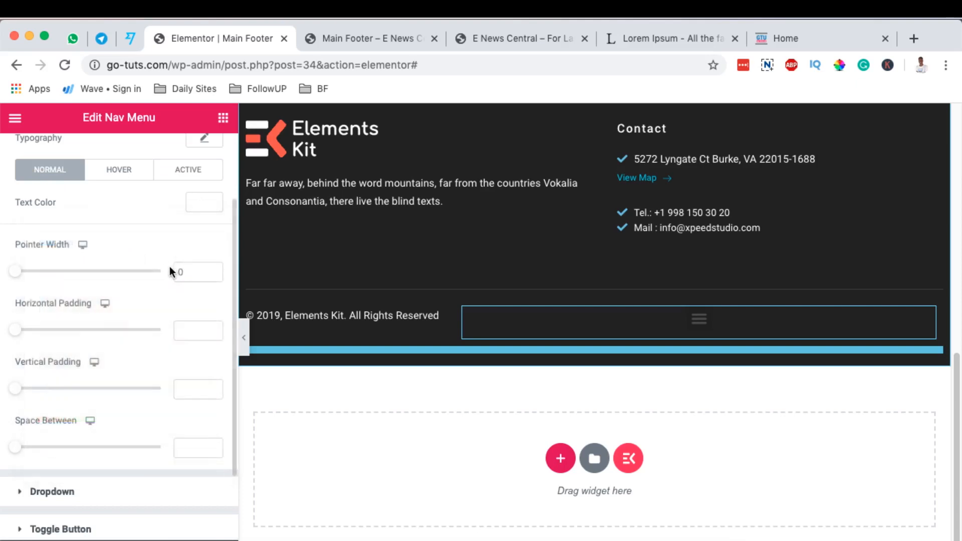
{"action": "left_click", "coordinate": [199, 176]}
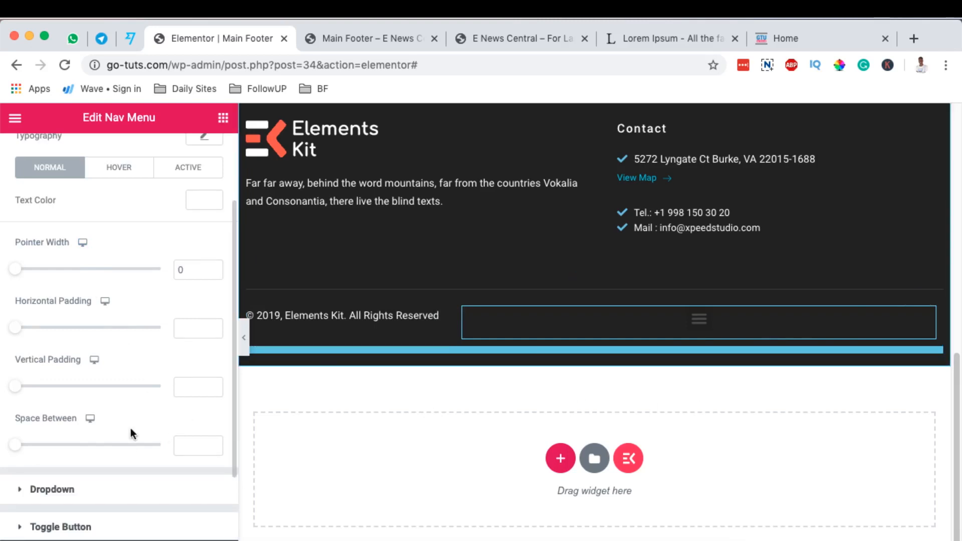
Preview the footer in the 360px mobile view and expand its nav menu toggle to check the menu items.
{"action": "scroll", "coordinate": [99, 355], "scroll_direction": "down", "scroll_amount": 3}
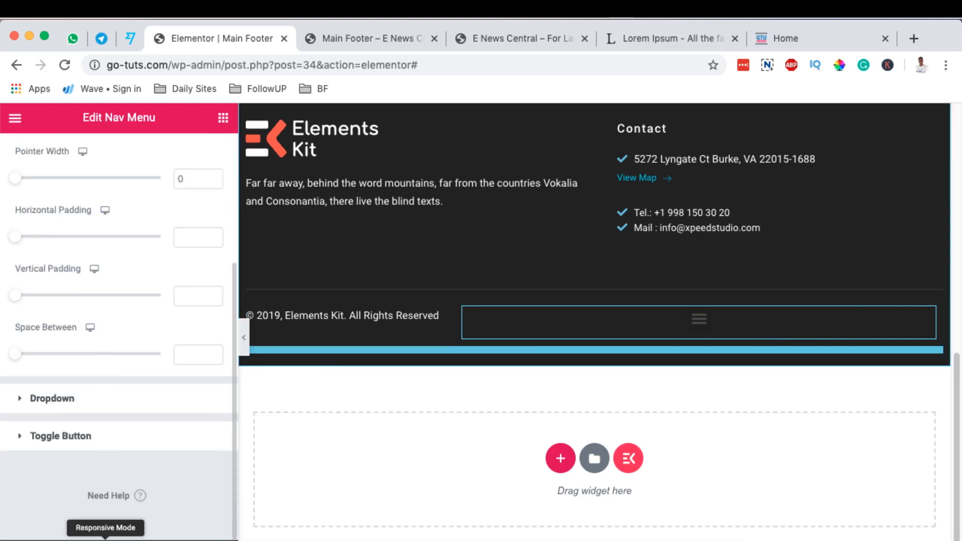
{"action": "left_click", "coordinate": [105, 537]}
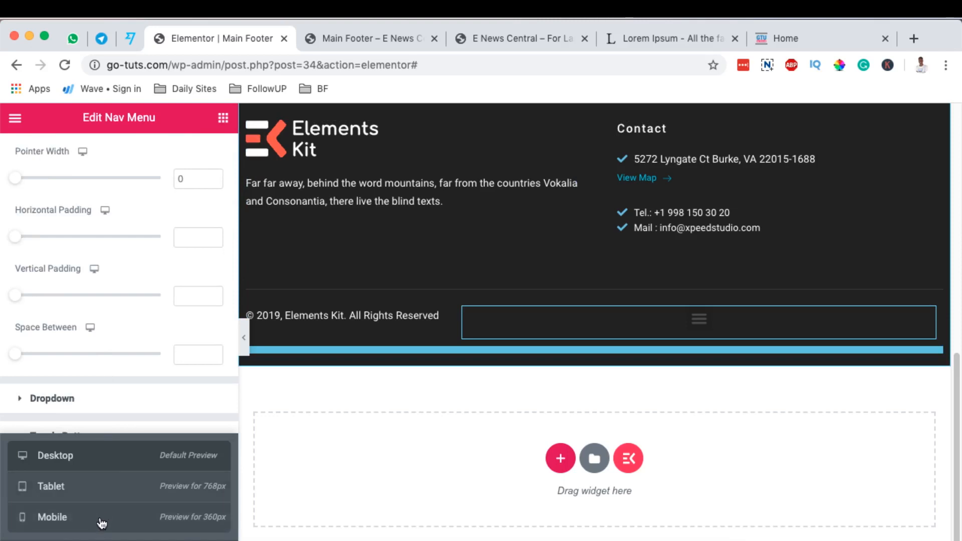
{"action": "left_click", "coordinate": [101, 523]}
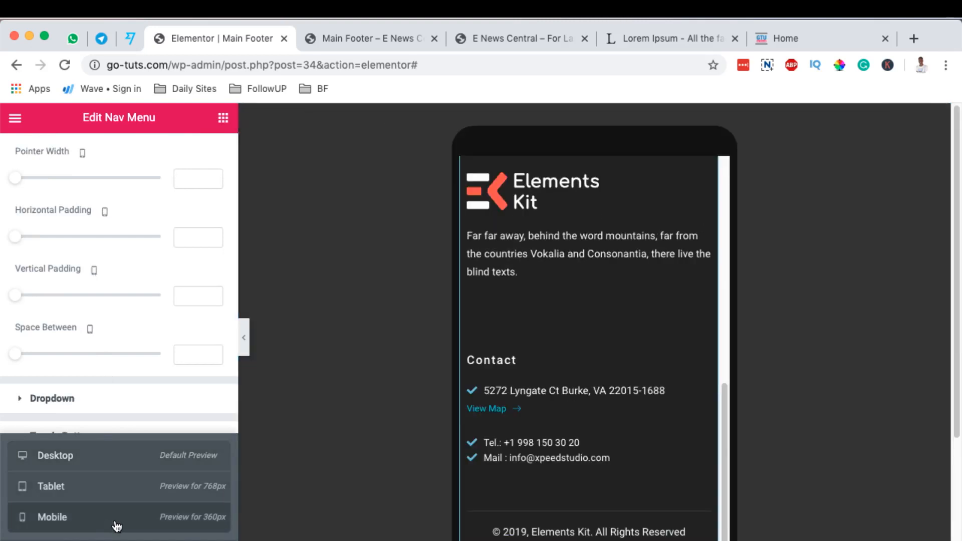
{"action": "scroll", "coordinate": [608, 393], "scroll_direction": "down", "scroll_amount": 3}
{"action": "scroll", "coordinate": [608, 393], "scroll_direction": "down", "scroll_amount": 1}
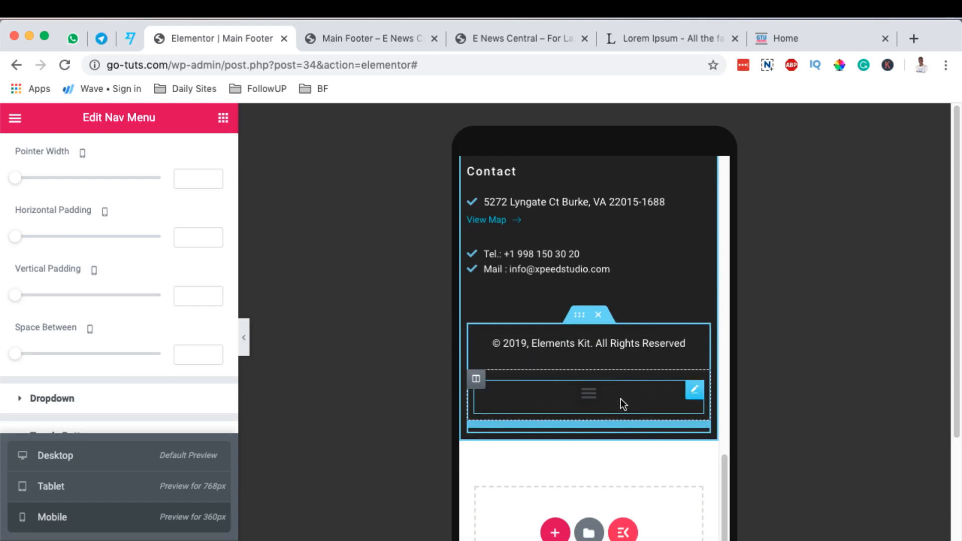
{"action": "left_click", "coordinate": [695, 392]}
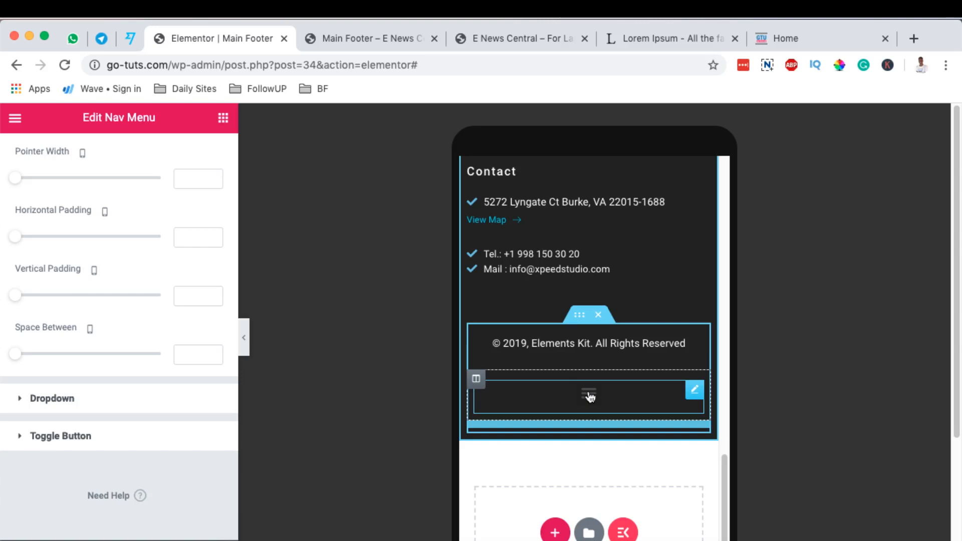
{"action": "left_click", "coordinate": [589, 395]}
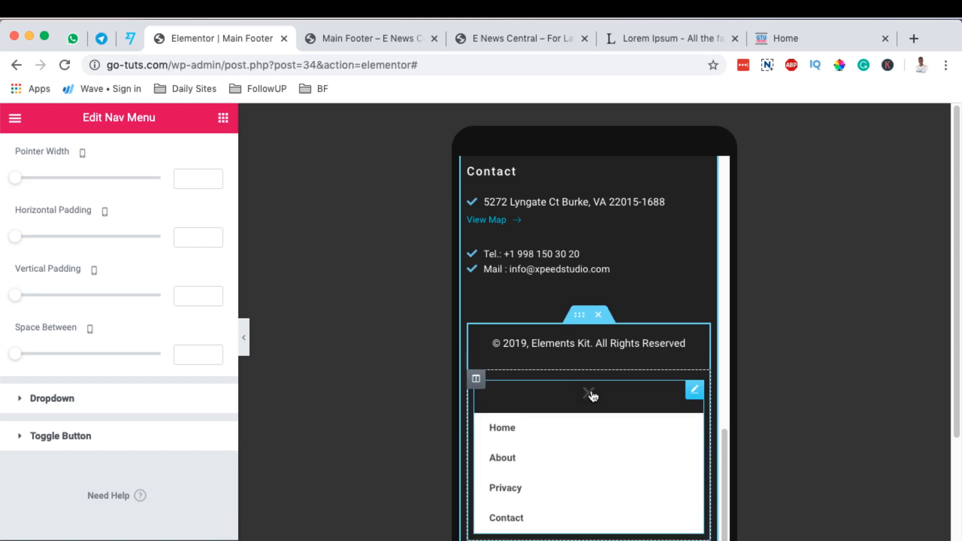
Collapse the footer nav menu's mobile toggle and set its mobile dropdown breakpoint to None.
{"action": "left_click", "coordinate": [591, 395]}
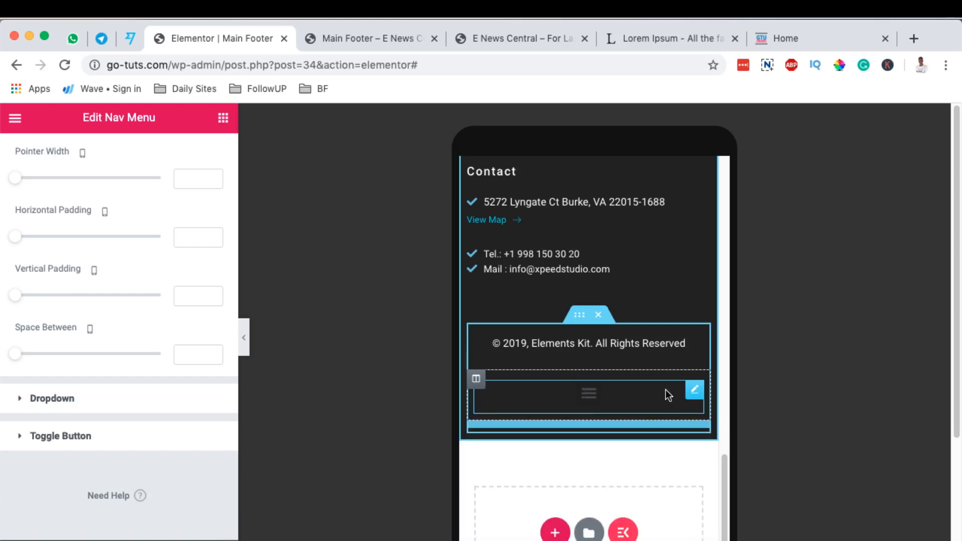
{"action": "left_click", "coordinate": [695, 395]}
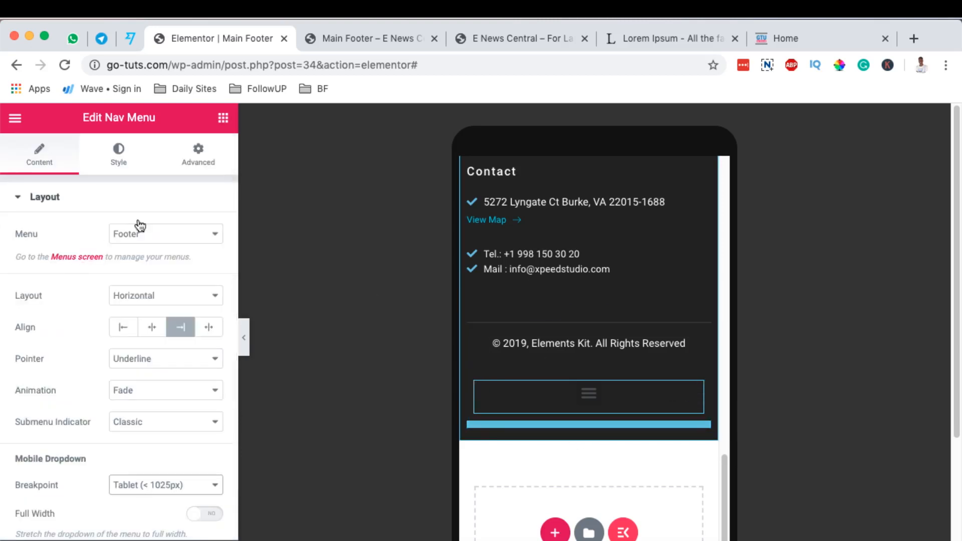
{"action": "scroll", "coordinate": [106, 392], "scroll_direction": "down", "scroll_amount": 1}
{"action": "scroll", "coordinate": [106, 387], "scroll_direction": "down", "scroll_amount": 1}
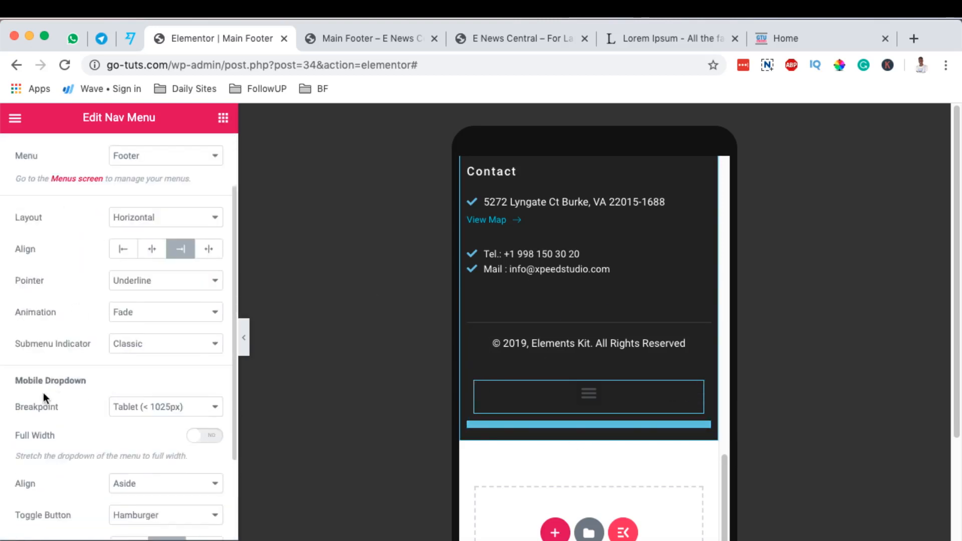
{"action": "left_click", "coordinate": [159, 407]}
{"action": "left_click", "coordinate": [155, 420]}
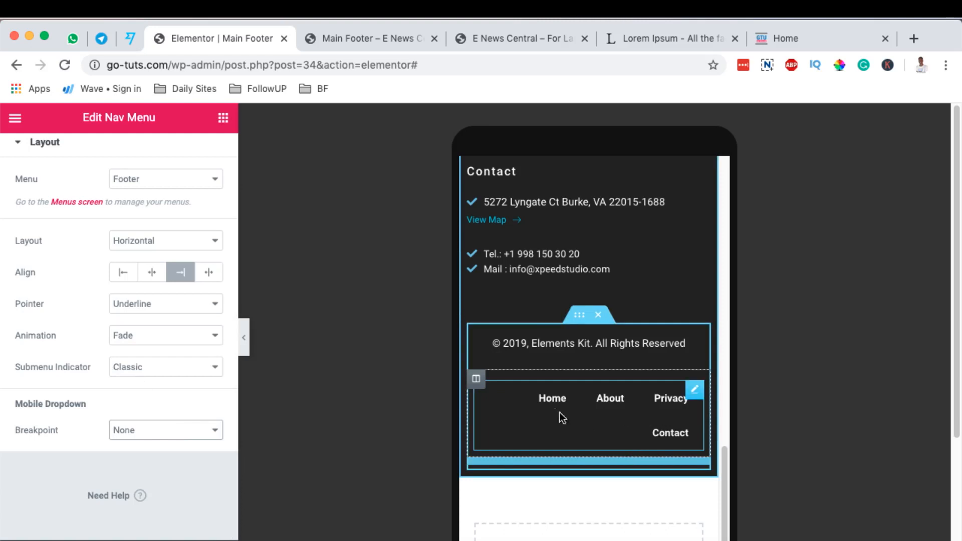
Set the font family of the footer nav menu's main menu typography to Lato.
{"action": "left_click", "coordinate": [694, 392]}
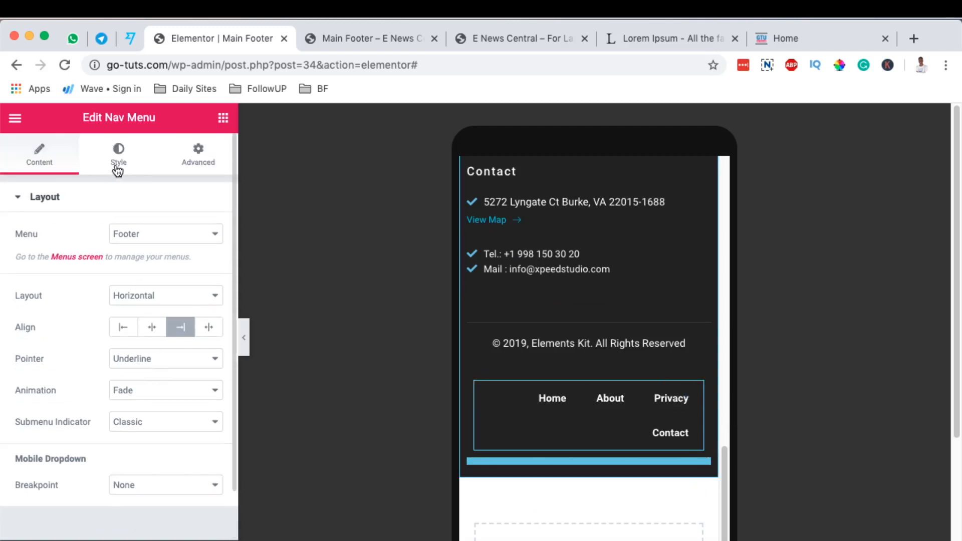
{"action": "left_click", "coordinate": [118, 165]}
{"action": "scroll", "coordinate": [112, 313], "scroll_direction": "down", "scroll_amount": 3}
{"action": "scroll", "coordinate": [201, 240], "scroll_direction": "up", "scroll_amount": 3}
{"action": "left_click", "coordinate": [202, 236]}
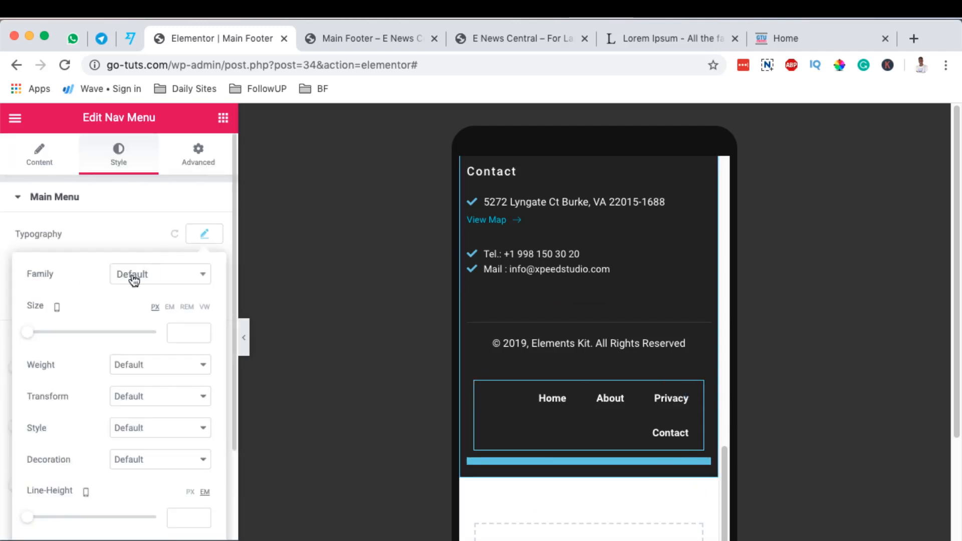
{"action": "left_click", "coordinate": [125, 274]}
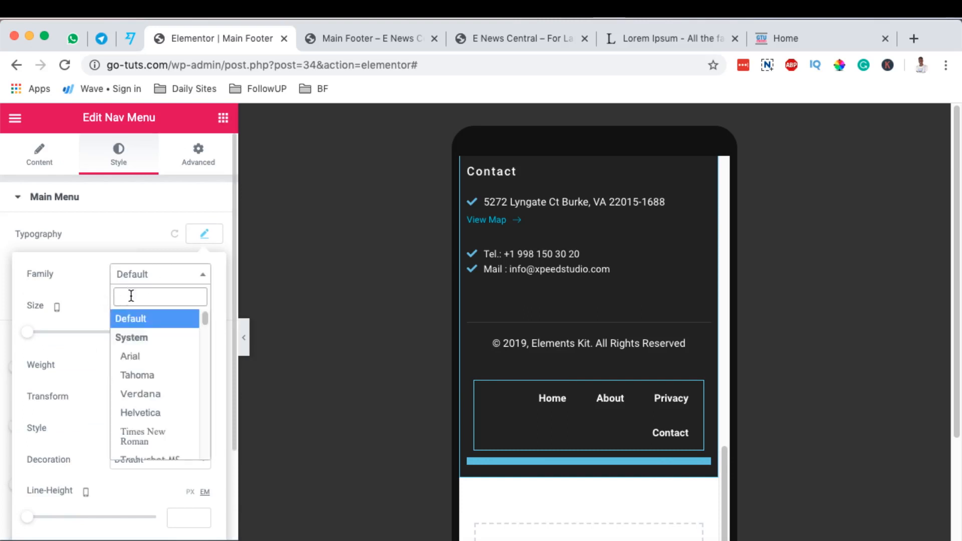
{"action": "type", "text": "lato"}
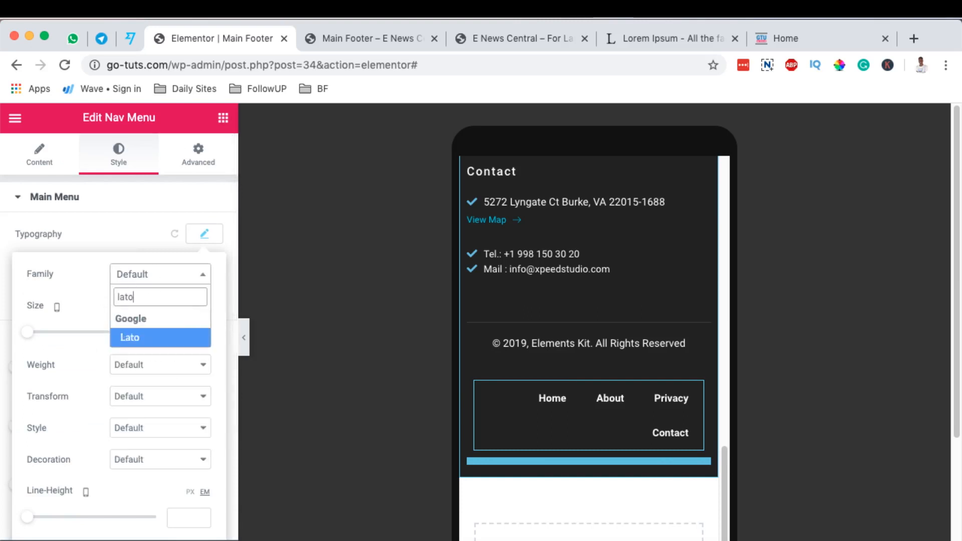
{"action": "left_click", "coordinate": [129, 338]}
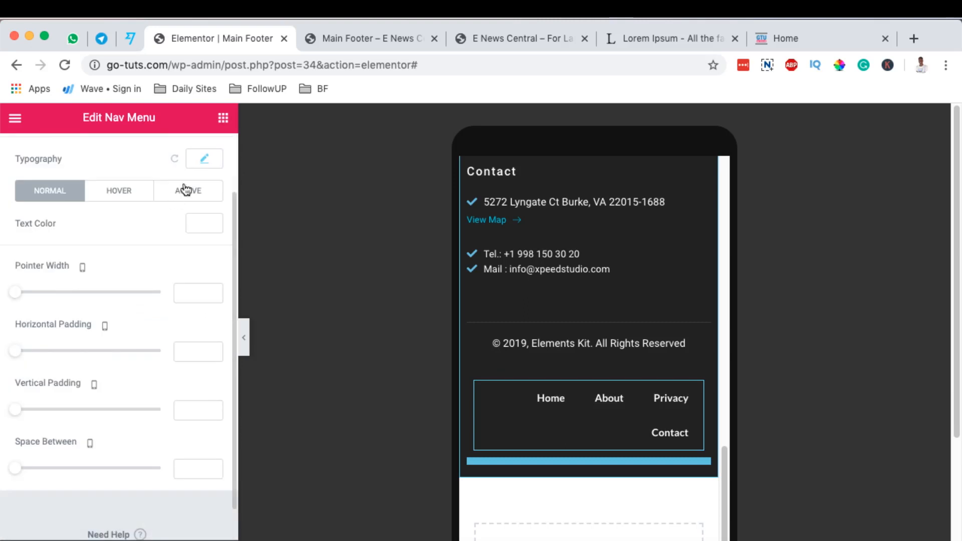
Tighten the nav menu's horizontal padding in the mobile view so the items fit one line, and center-align the menu.
{"action": "mouse_move", "coordinate": [26, 357]}
{"action": "left_mouse_down"}
{"action": "mouse_move", "coordinate": [53, 357]}
{"action": "mouse_move", "coordinate": [17, 359]}
{"action": "mouse_move", "coordinate": [40, 365]}
{"action": "left_mouse_up"}
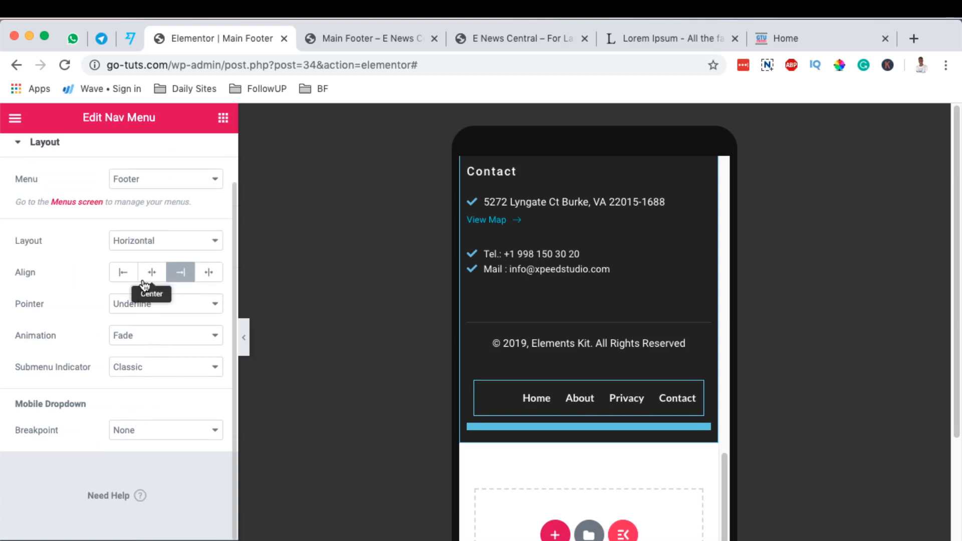
{"action": "left_click", "coordinate": [151, 274]}
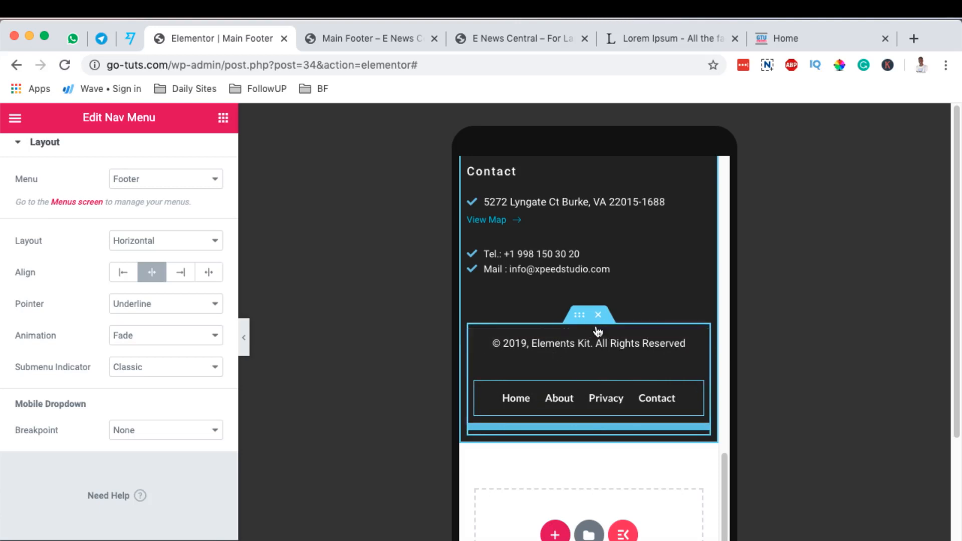
Turn on Reverse Columns (Mobile) for the inner section holding the copyright text and nav menu.
{"action": "left_click", "coordinate": [580, 318]}
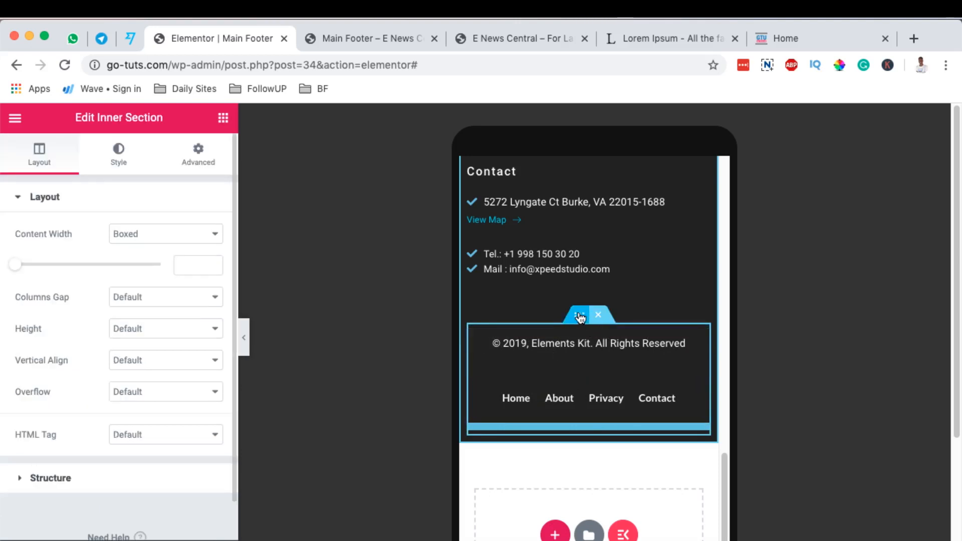
{"action": "left_click", "coordinate": [197, 161]}
{"action": "scroll", "coordinate": [170, 245], "scroll_direction": "down", "scroll_amount": 5}
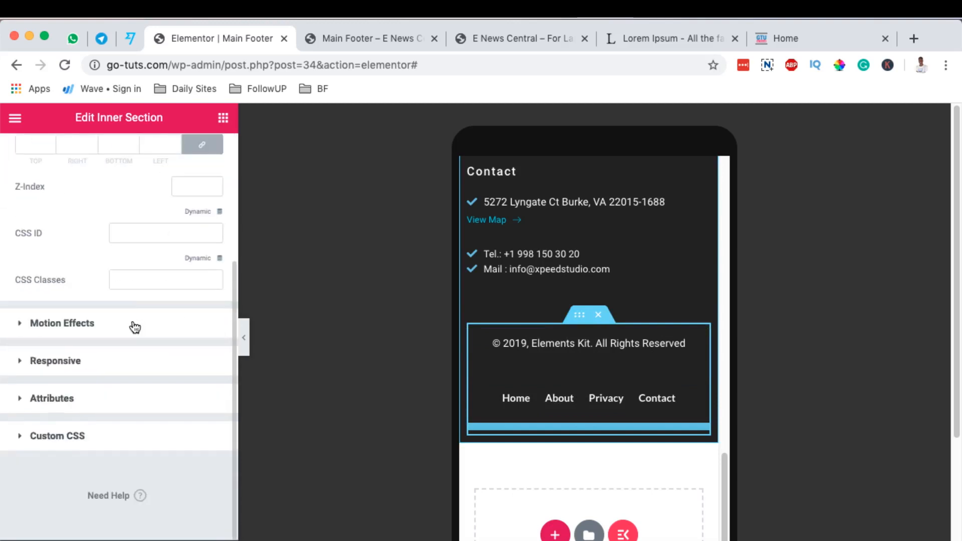
{"action": "left_click", "coordinate": [70, 366]}
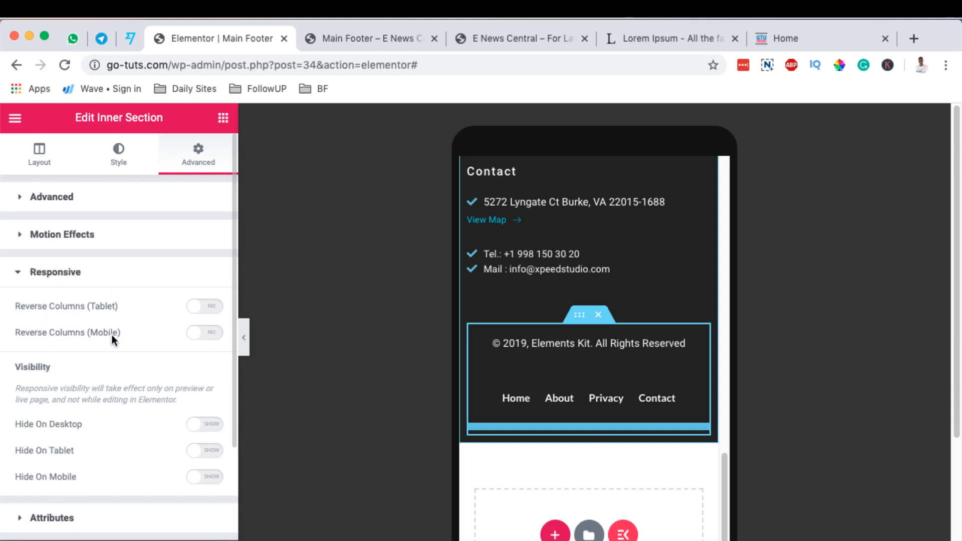
{"action": "left_click", "coordinate": [209, 333]}
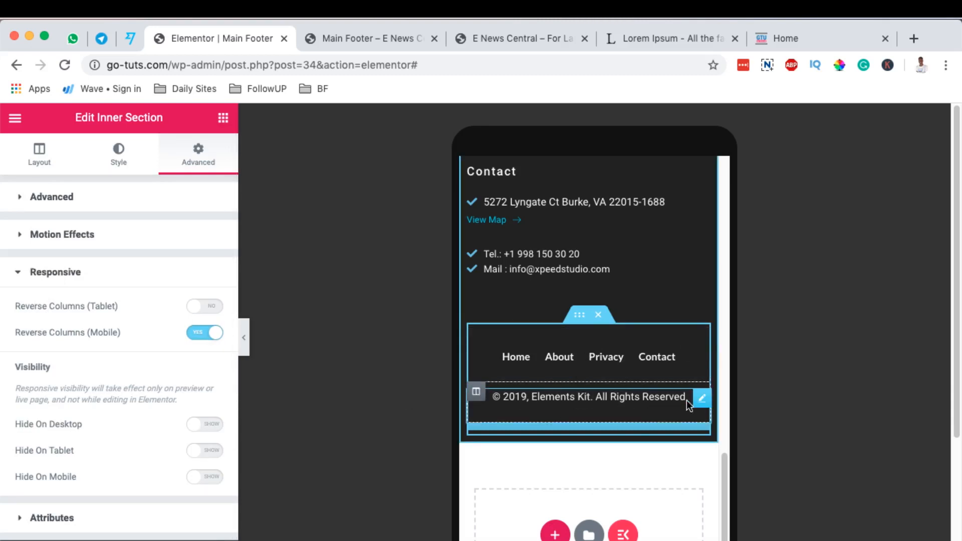
Replace "Elements Kit" with "ENEWS Central" in the footer's copyright text.
{"action": "left_click", "coordinate": [702, 399]}
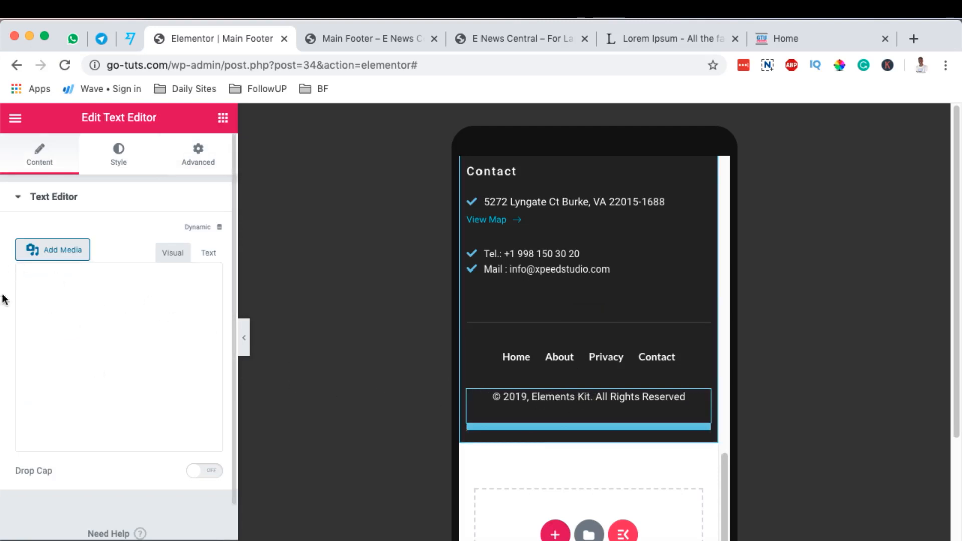
{"action": "left_click", "coordinate": [82, 339]}
{"action": "type", "text": "ENEW"}
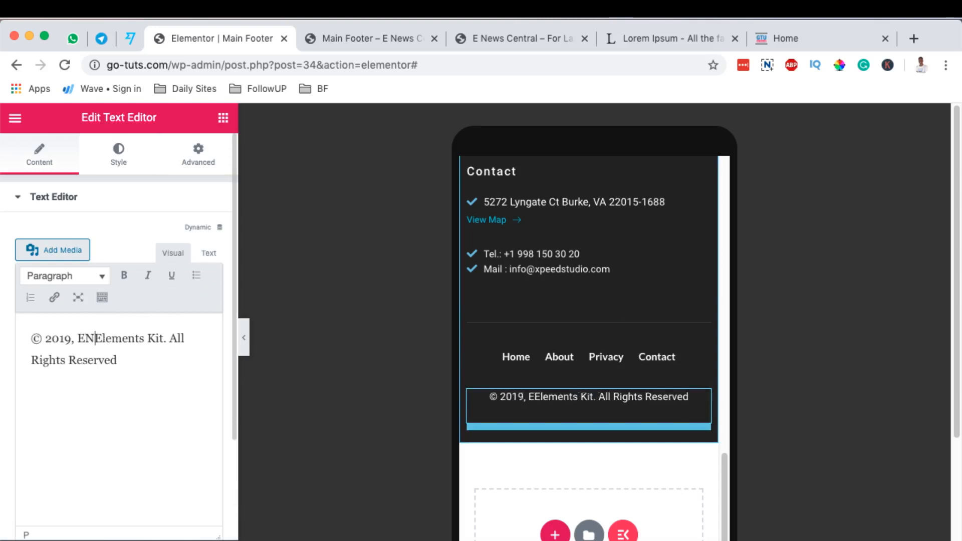
{"action": "type", "text": "S N"}
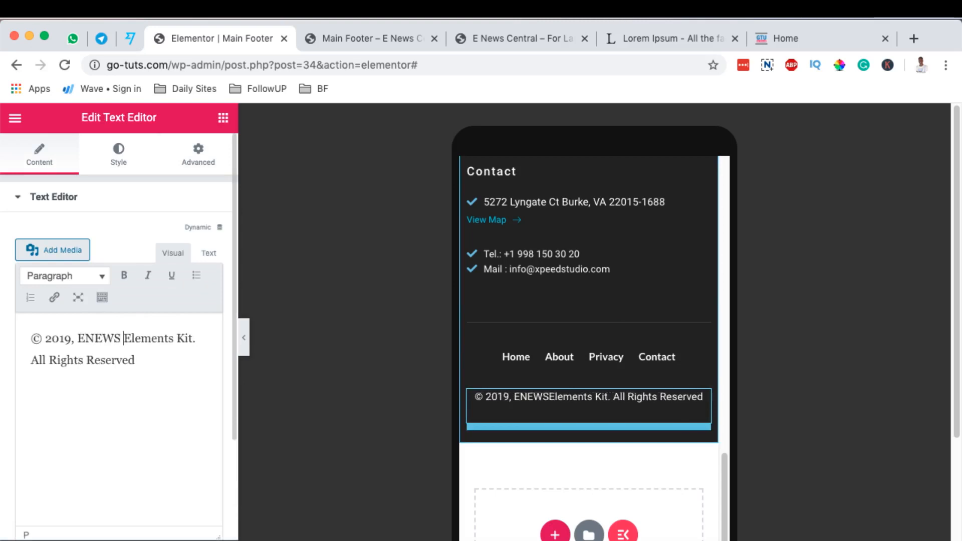
{"action": "key", "text": "BackSpace"}
{"action": "type", "text": "Cha"}
{"action": "key", "text": "BackSpace"}
{"action": "key", "text": "BackSpace"}
{"action": "type", "text": "entral"}
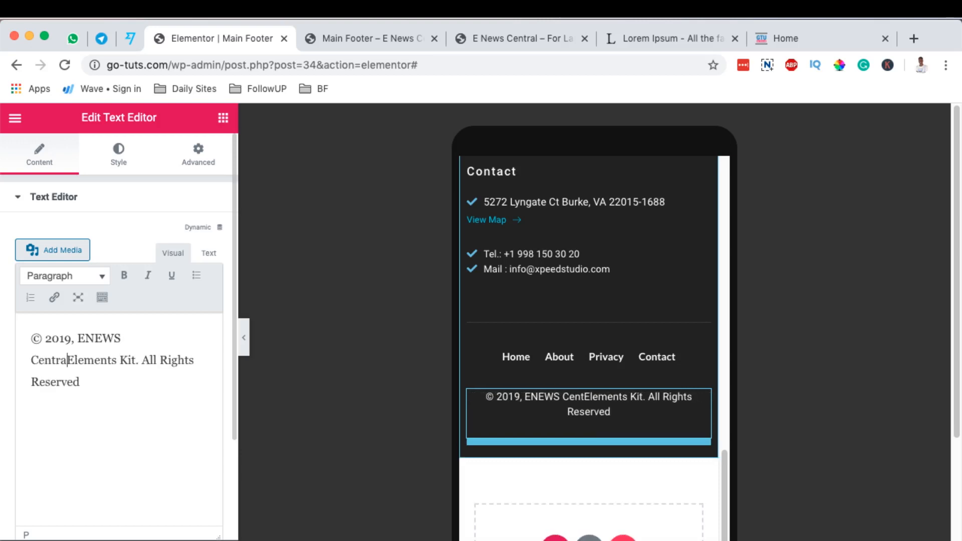
{"action": "left_click_drag", "start_coordinate": [70, 360], "coordinate": [134, 359]}
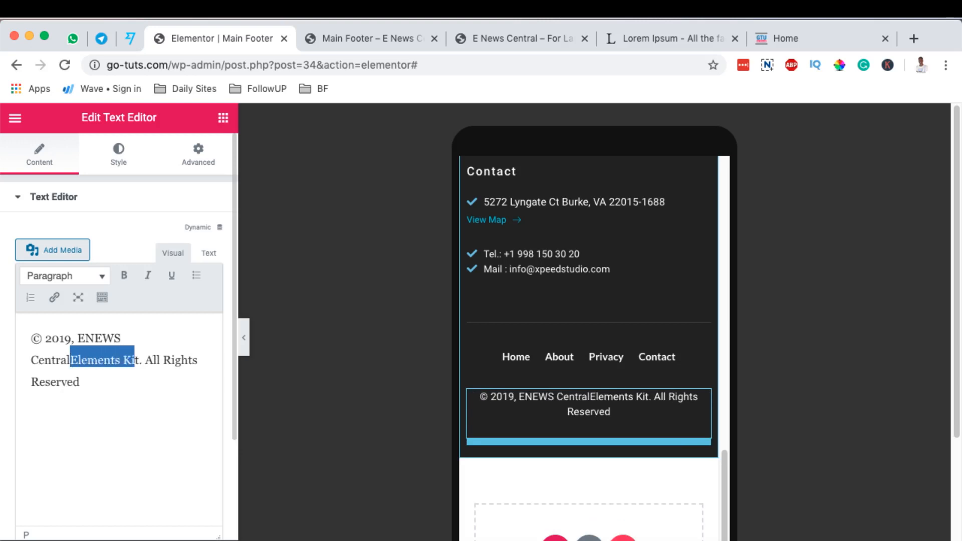
{"action": "key", "text": "BackSpace"}
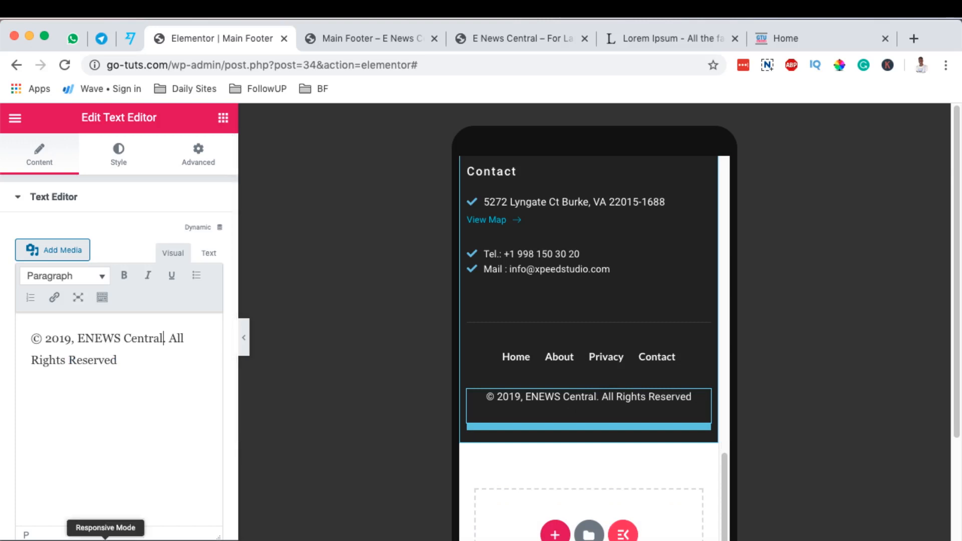
Switch to the desktop preview and view the footer at full width without the editing panel.
{"action": "left_click", "coordinate": [105, 537]}
{"action": "left_click", "coordinate": [82, 457]}
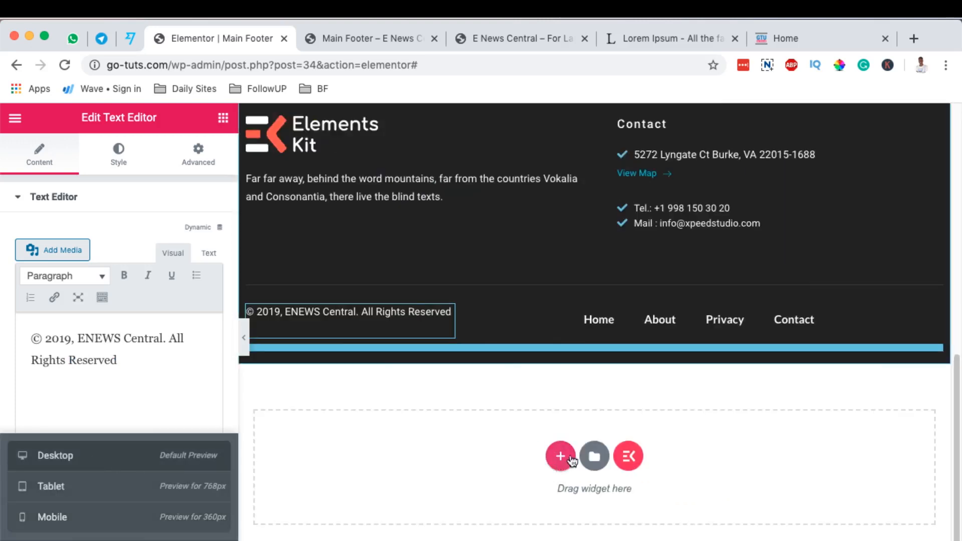
{"action": "left_click", "coordinate": [245, 337]}
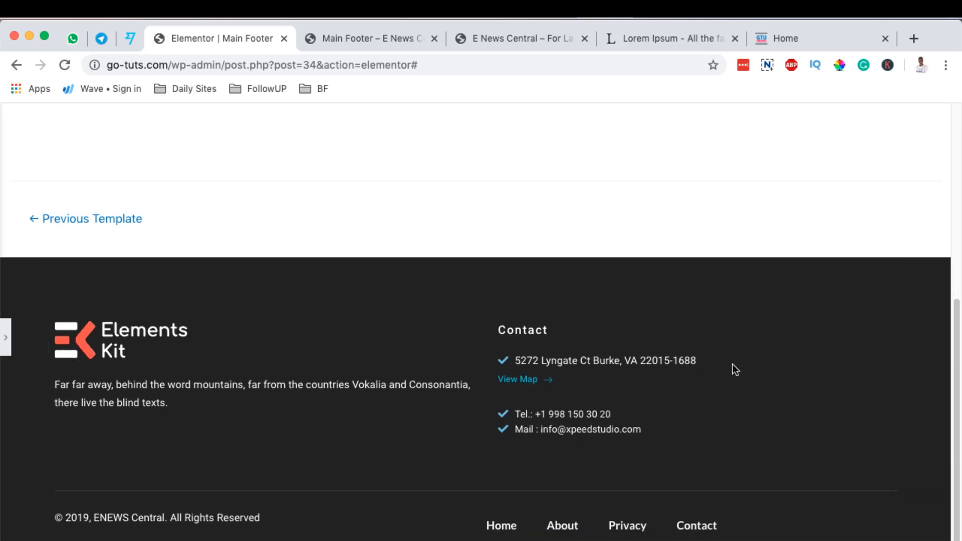
{"action": "left_click", "coordinate": [6, 344]}
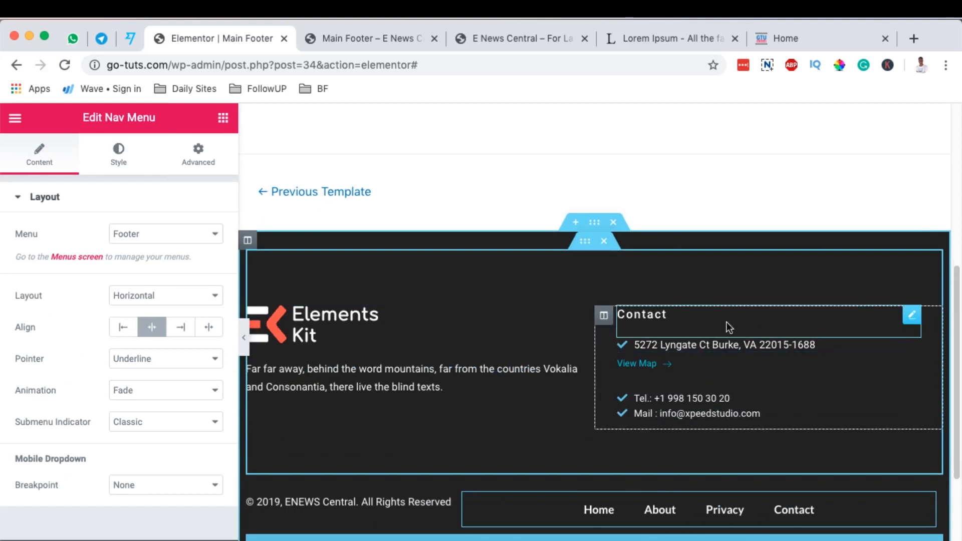
Open the footer logo's image settings and look over the header and footer of the template, including at full width.
{"action": "left_click", "coordinate": [321, 326]}
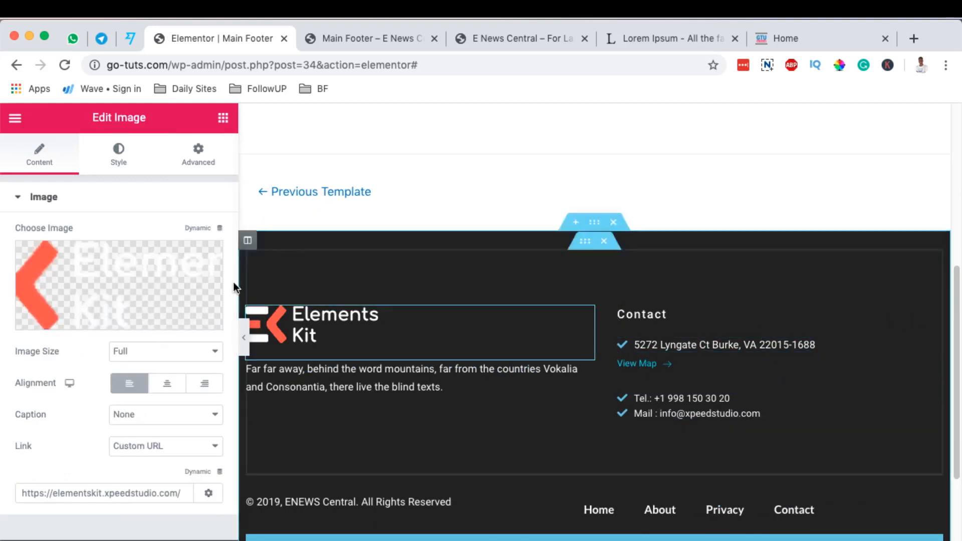
{"action": "scroll", "coordinate": [522, 279], "scroll_direction": "up", "scroll_amount": 7}
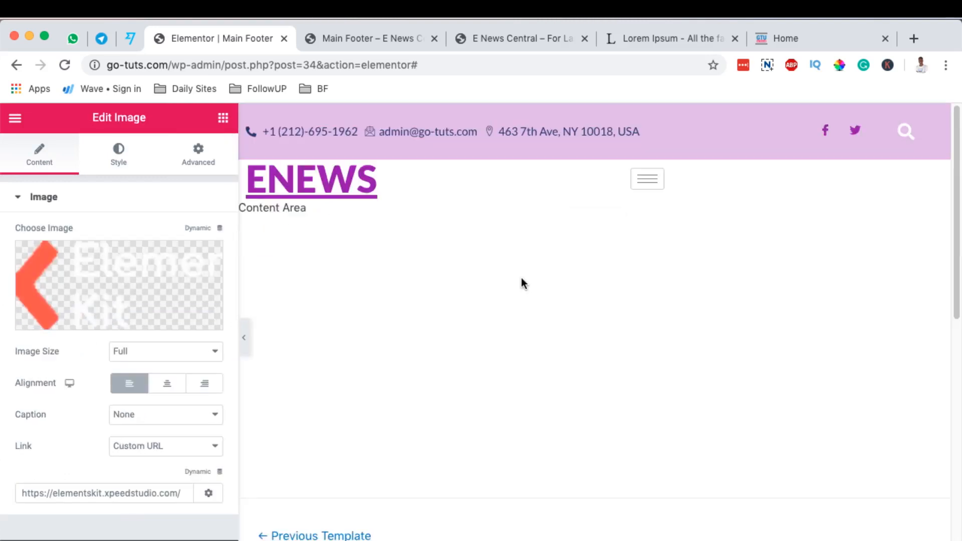
{"action": "scroll", "coordinate": [392, 271], "scroll_direction": "down", "scroll_amount": 6}
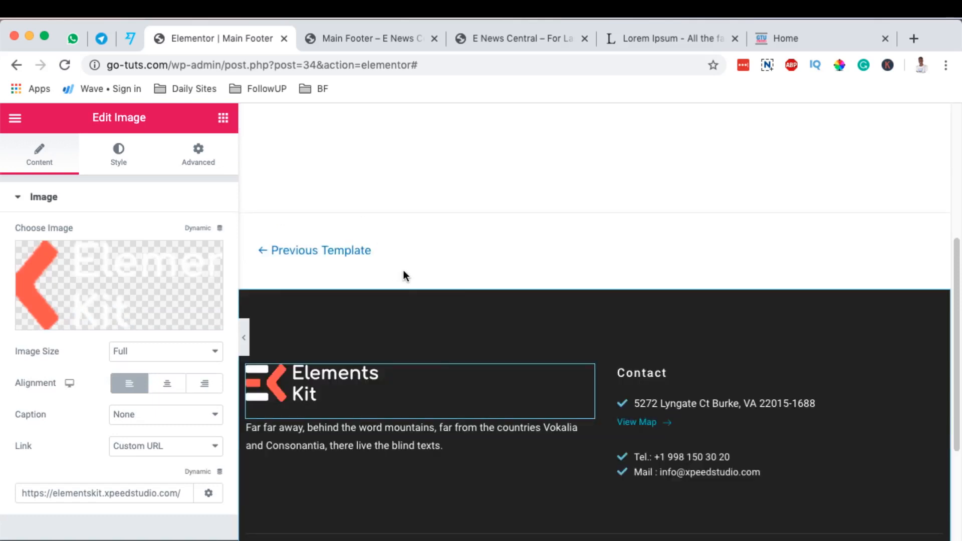
{"action": "scroll", "coordinate": [763, 407], "scroll_direction": "down", "scroll_amount": 2}
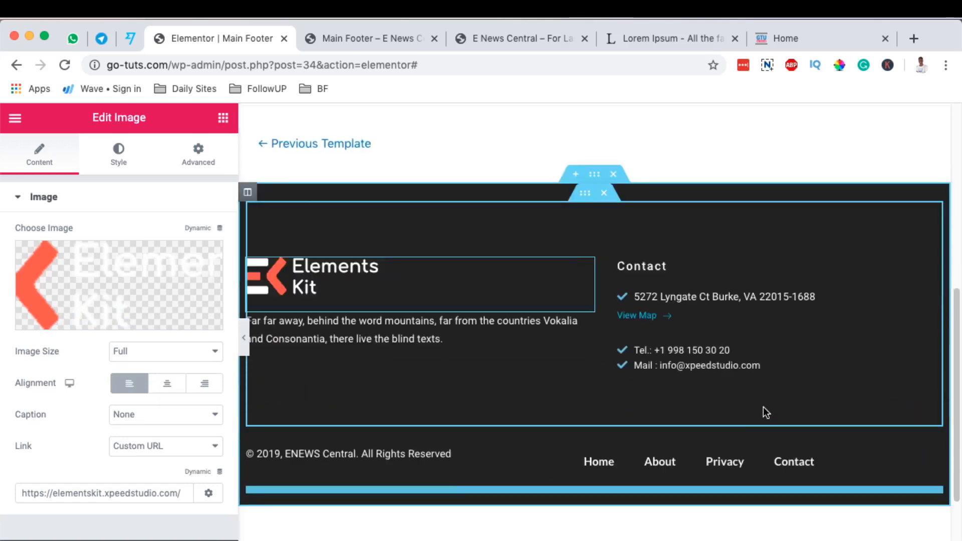
{"action": "left_click", "coordinate": [244, 339]}
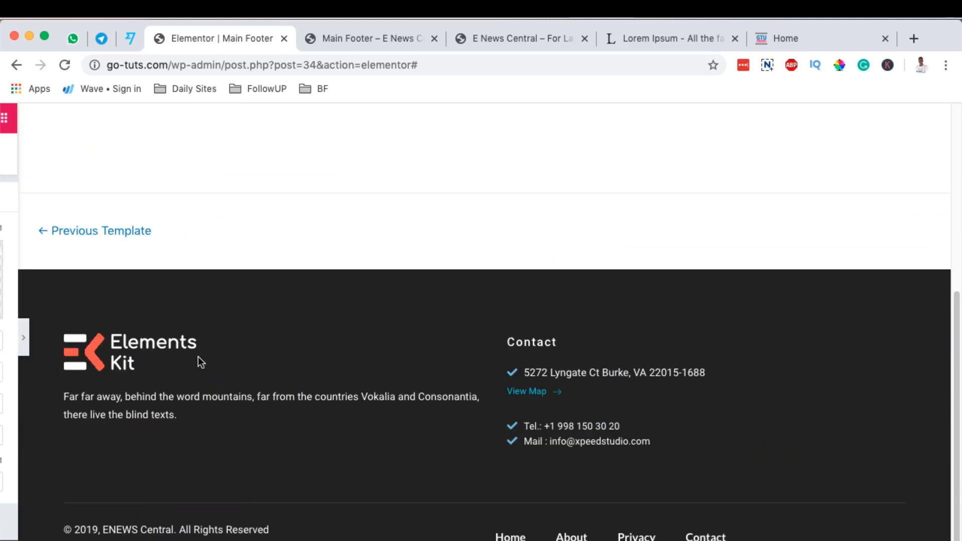
{"action": "left_click", "coordinate": [4, 337]}
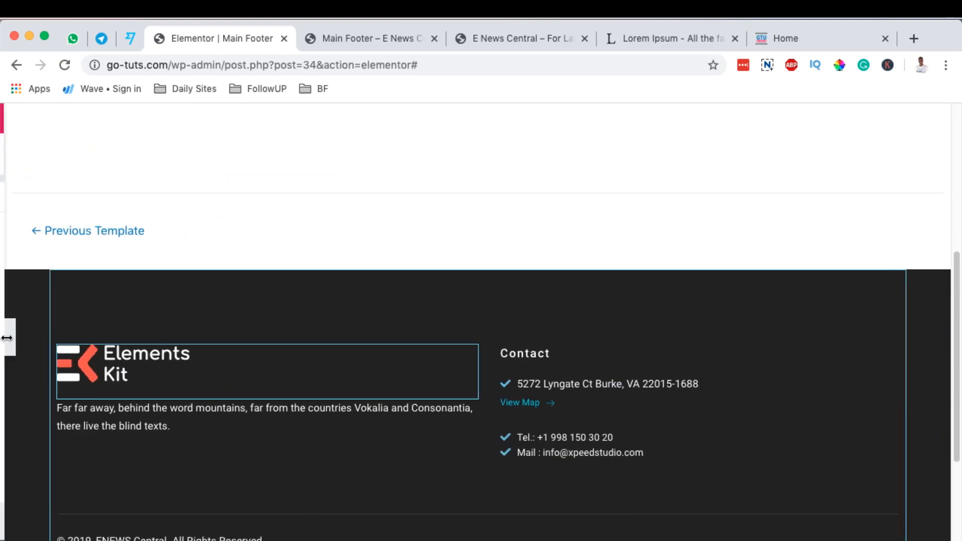
{"action": "scroll", "coordinate": [553, 430], "scroll_direction": "down", "scroll_amount": 2}
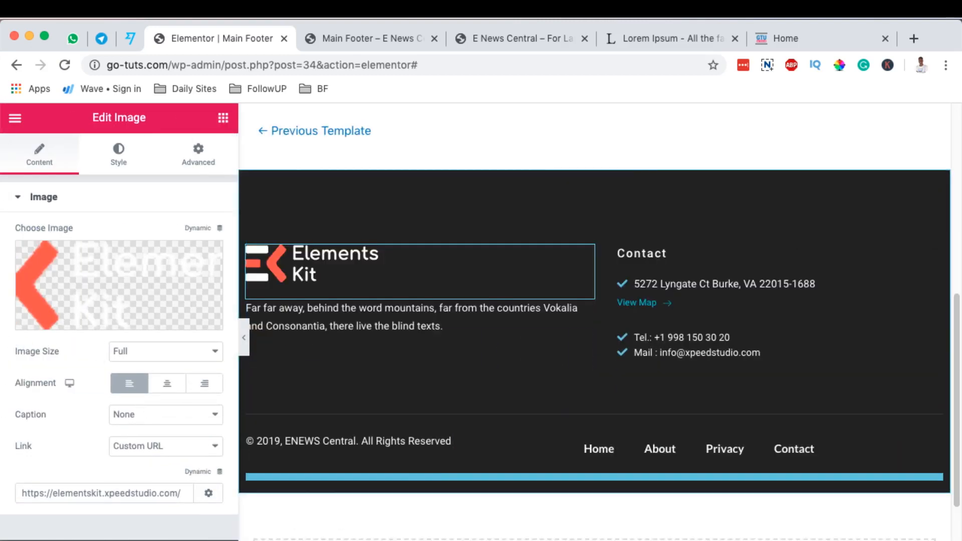
Reload the live E News Central homepage and examine its footer's contact details, copyright text and nav menu.
{"action": "left_click", "coordinate": [371, 38]}
{"action": "left_click", "coordinate": [507, 36]}
{"action": "scroll", "coordinate": [374, 267], "scroll_direction": "up", "scroll_amount": 8}
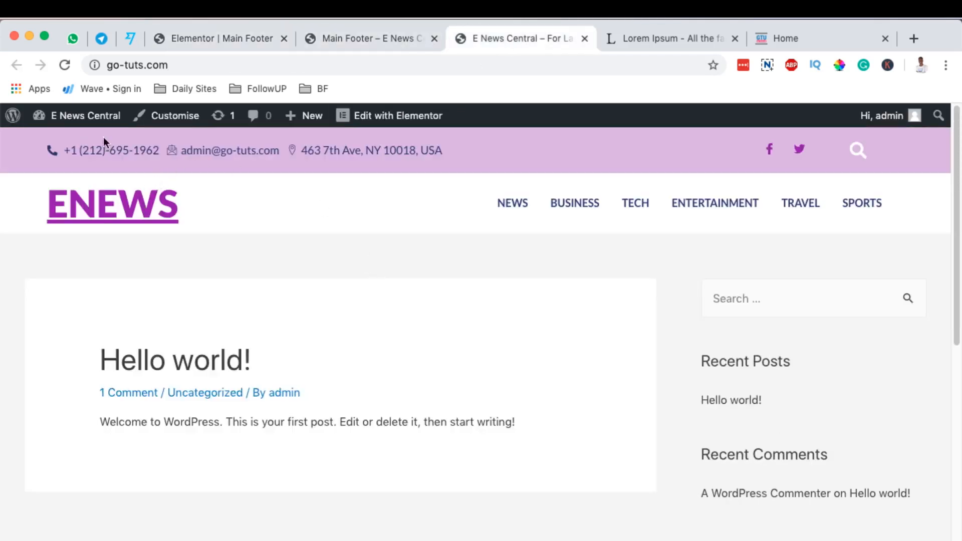
{"action": "left_click", "coordinate": [64, 64]}
{"action": "scroll", "coordinate": [530, 439], "scroll_direction": "down", "scroll_amount": 10}
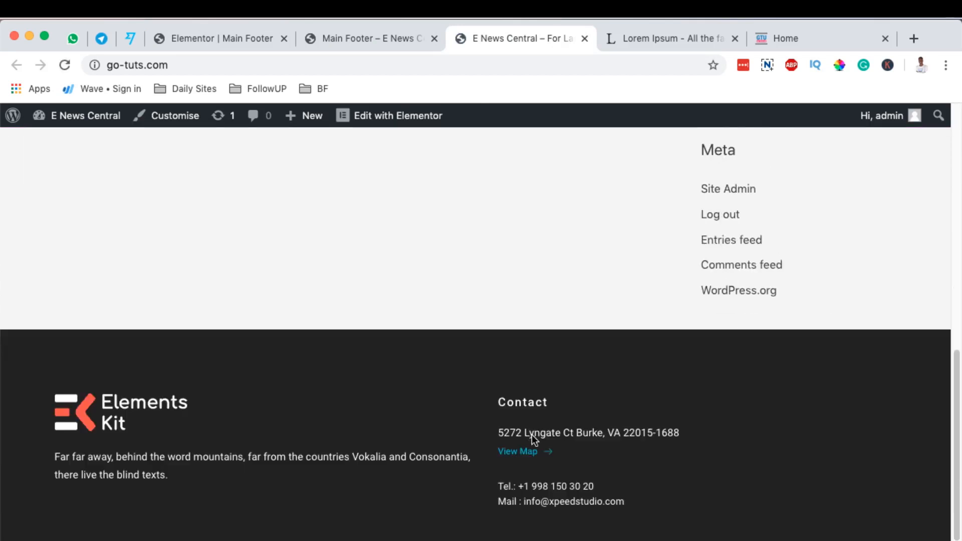
{"action": "scroll", "coordinate": [535, 433], "scroll_direction": "down", "scroll_amount": 2}
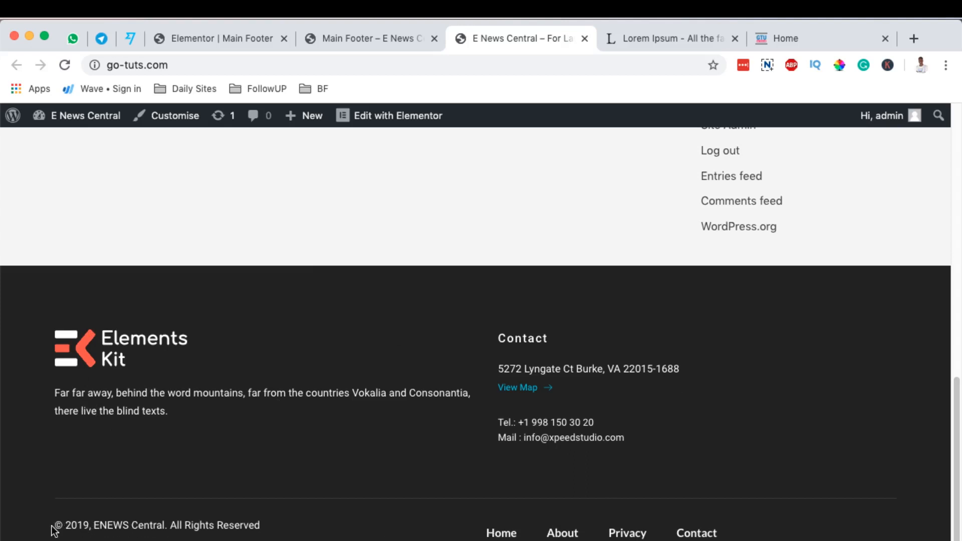
{"action": "left_click_drag", "start_coordinate": [55, 527], "coordinate": [256, 521]}
{"action": "left_click_drag", "start_coordinate": [661, 529], "coordinate": [748, 534]}
{"action": "left_click", "coordinate": [730, 536]}
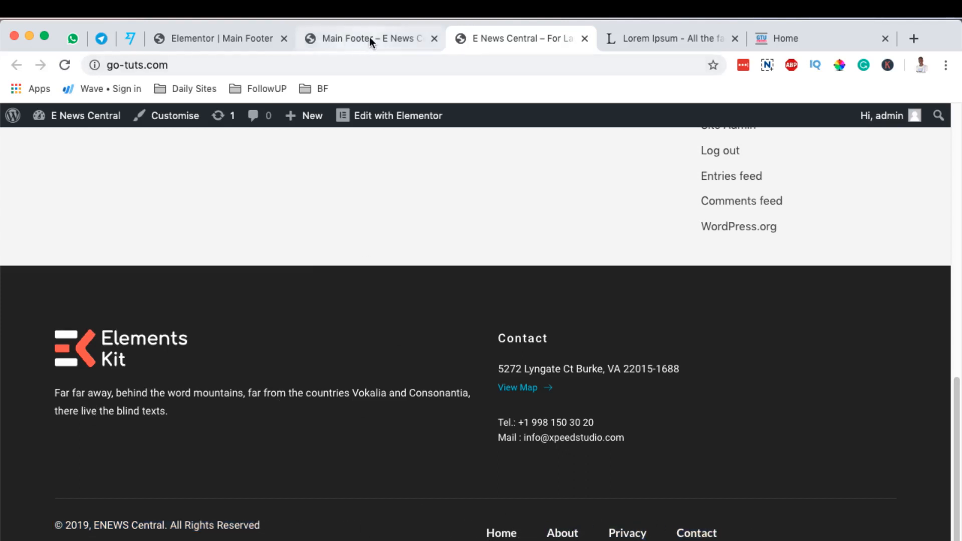
Return to the Main Footer template in the Elementor editor and look over the inner section holding the copyright text and nav menu.
{"action": "left_click", "coordinate": [193, 37]}
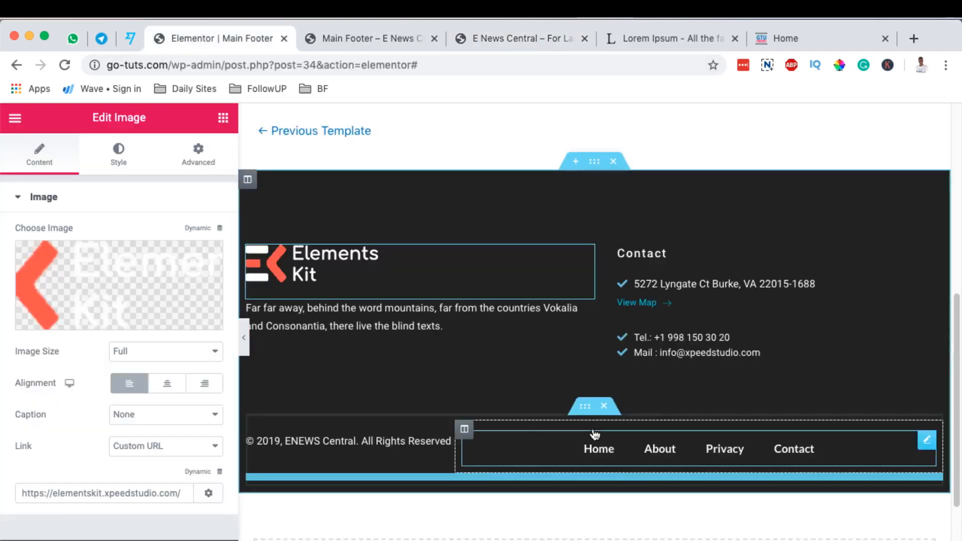
{"action": "left_click", "coordinate": [514, 445]}
{"action": "scroll", "coordinate": [501, 370], "scroll_direction": "down", "scroll_amount": 2}
{"action": "scroll", "coordinate": [687, 337], "scroll_direction": "up", "scroll_amount": 5}
{"action": "scroll", "coordinate": [790, 420], "scroll_direction": "down", "scroll_amount": 5}
{"action": "scroll", "coordinate": [797, 415], "scroll_direction": "up", "scroll_amount": 2}
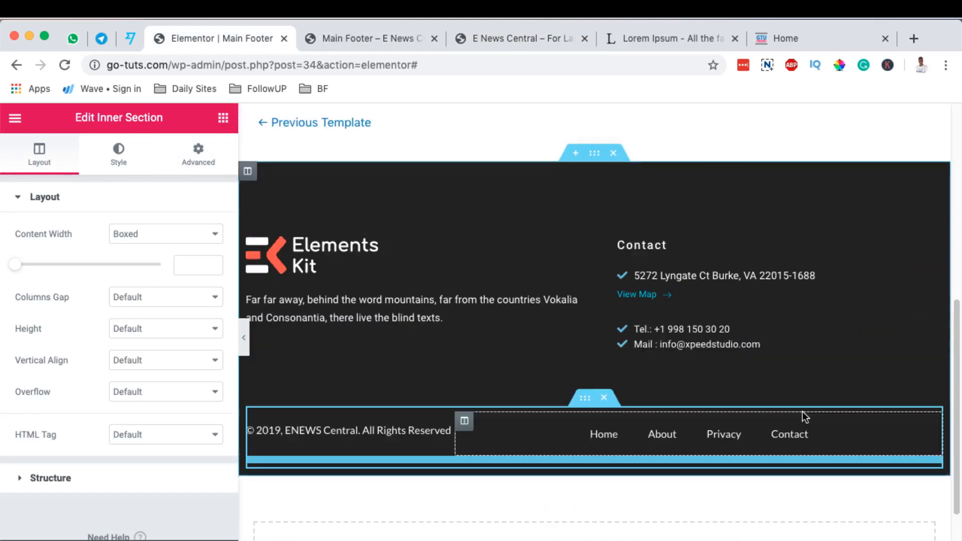
{"action": "scroll", "coordinate": [804, 414], "scroll_direction": "up", "scroll_amount": 1}
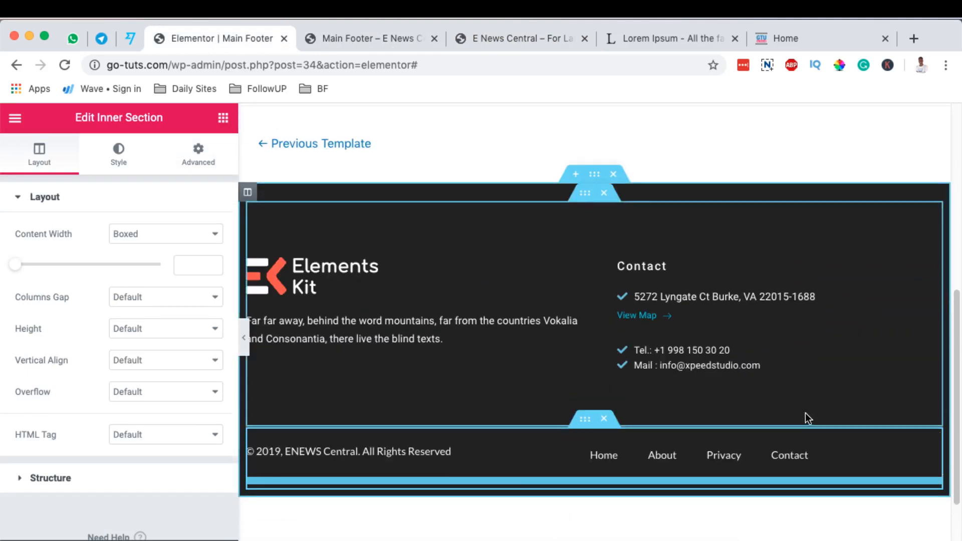
Give the outer footer section a linear gradient background with an angle of 360.
{"action": "left_click", "coordinate": [593, 174]}
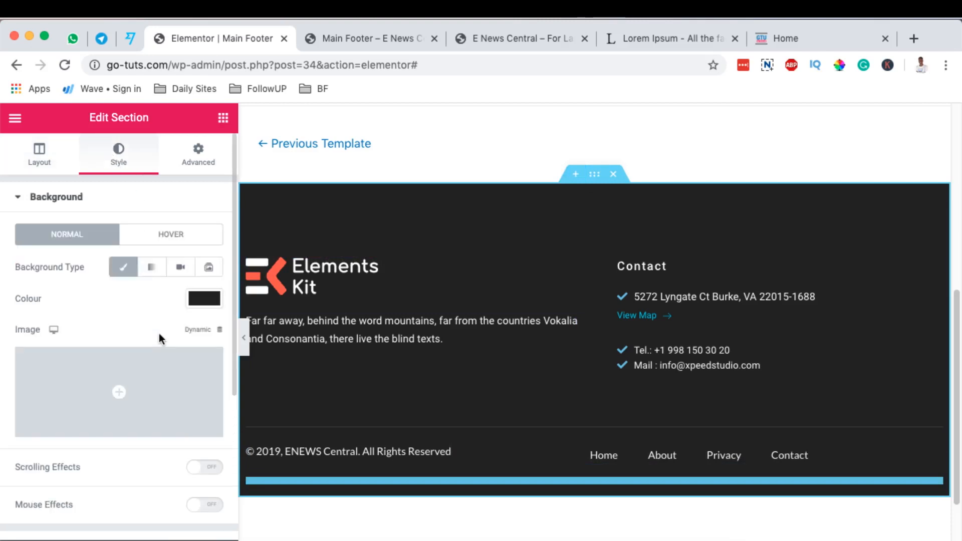
{"action": "scroll", "coordinate": [170, 308], "scroll_direction": "down", "scroll_amount": 1}
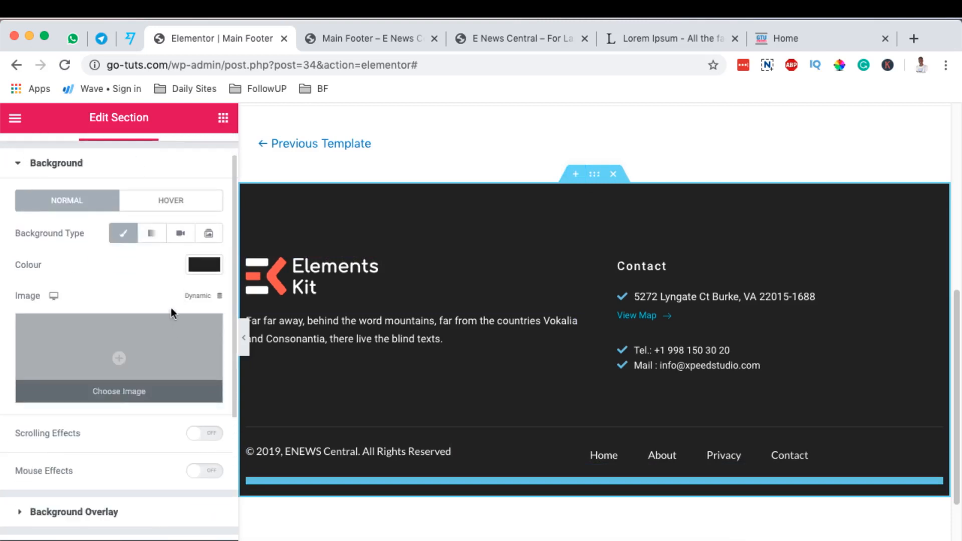
{"action": "left_click", "coordinate": [151, 236]}
{"action": "scroll", "coordinate": [200, 327], "scroll_direction": "down", "scroll_amount": 1}
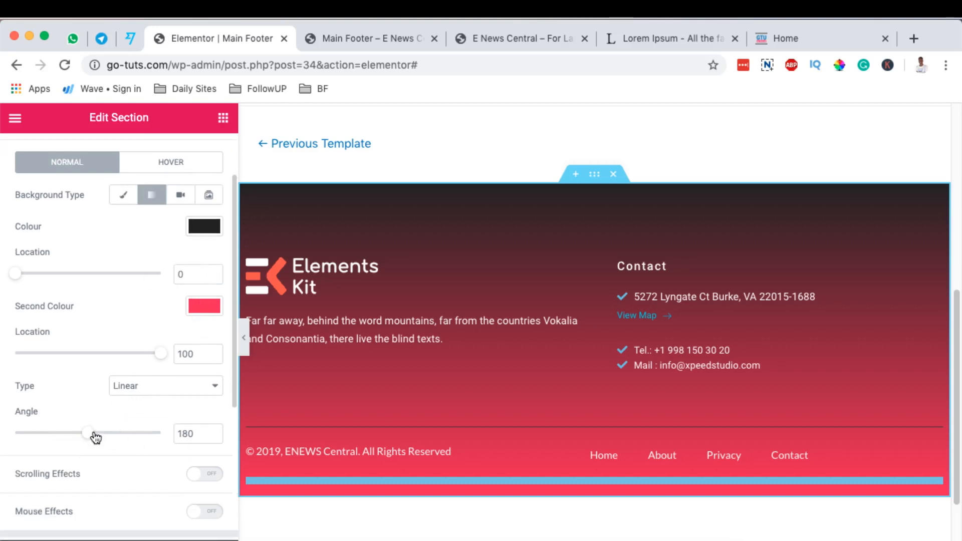
{"action": "left_click_drag", "start_coordinate": [95, 438], "coordinate": [98, 437]}
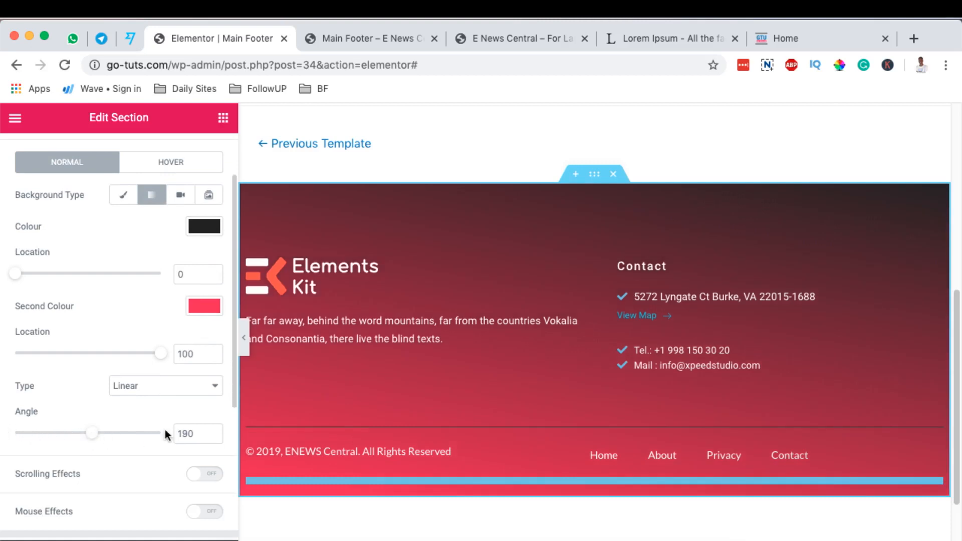
{"action": "left_click_drag", "start_coordinate": [82, 434], "coordinate": [159, 441]}
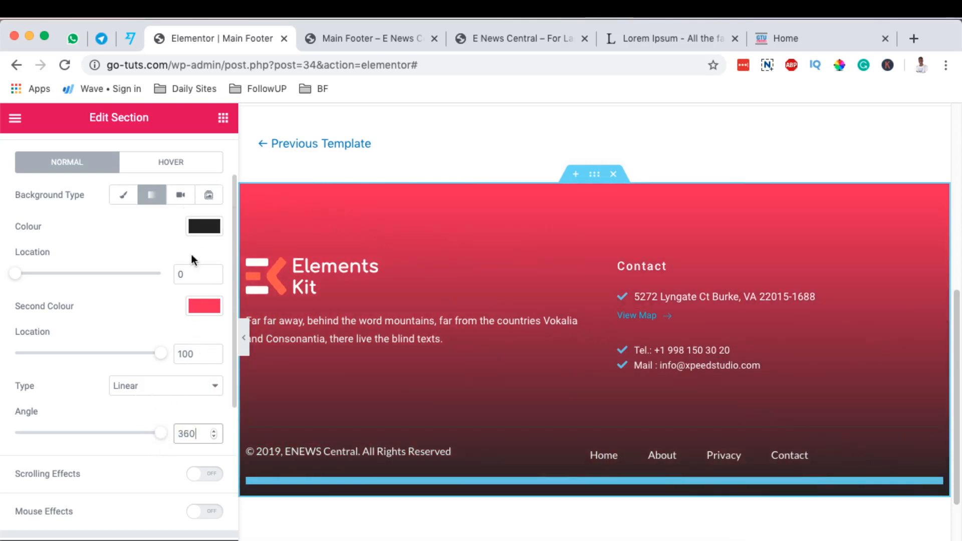
Set the footer gradient's second colour to the saved purple swatch and the first colour's location to 20.
{"action": "left_click", "coordinate": [201, 308]}
{"action": "left_click", "coordinate": [203, 343]}
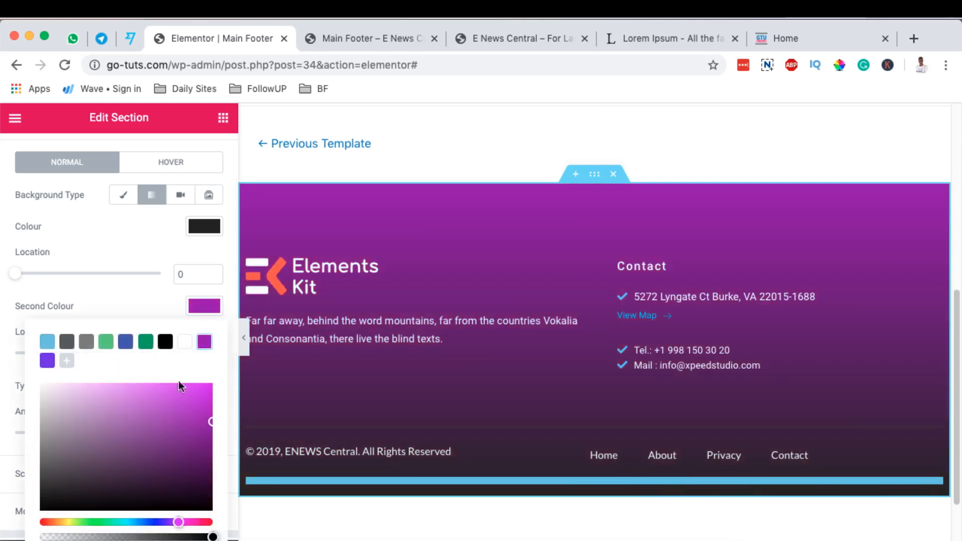
{"action": "left_click", "coordinate": [204, 308]}
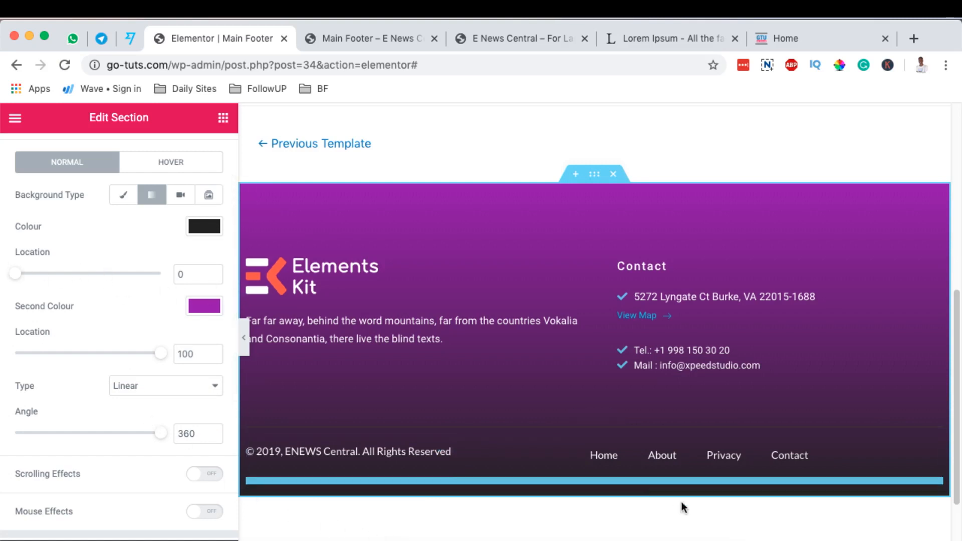
{"action": "left_click_drag", "start_coordinate": [16, 274], "coordinate": [47, 289]}
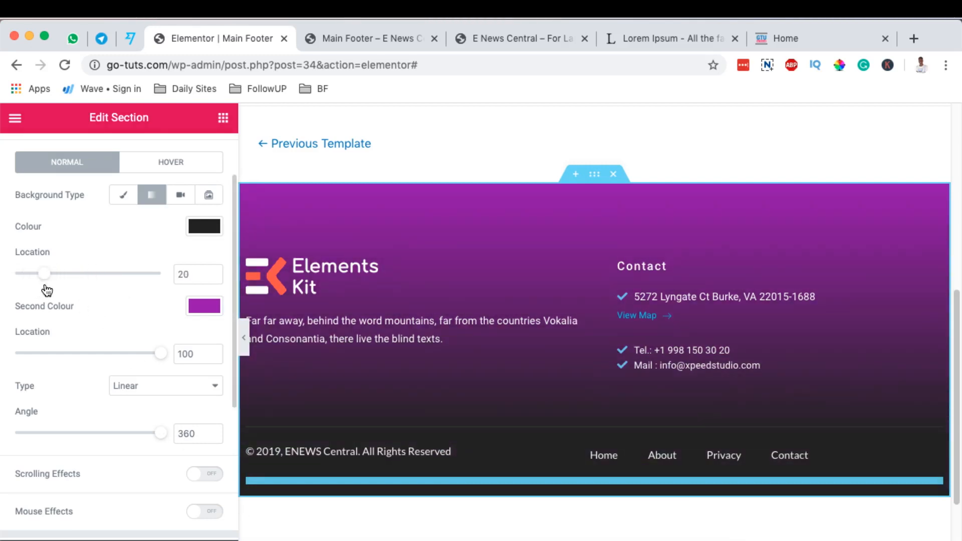
{"action": "mouse_move", "coordinate": [160, 358]}
{"action": "left_mouse_down"}
{"action": "mouse_move", "coordinate": [67, 359]}
{"action": "mouse_move", "coordinate": [158, 361]}
{"action": "left_mouse_up"}
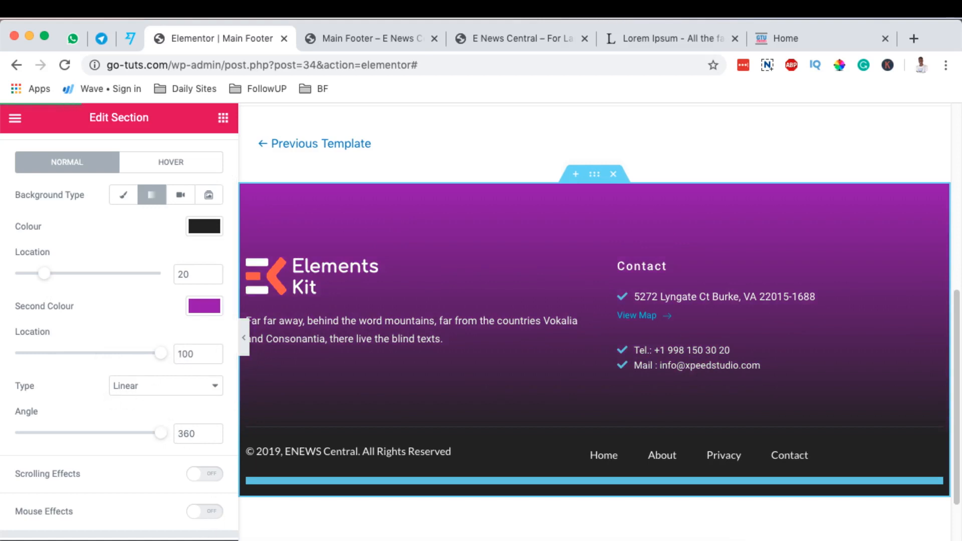
Reload the live E News Central homepage to check the footer's background.
{"action": "left_click", "coordinate": [539, 38]}
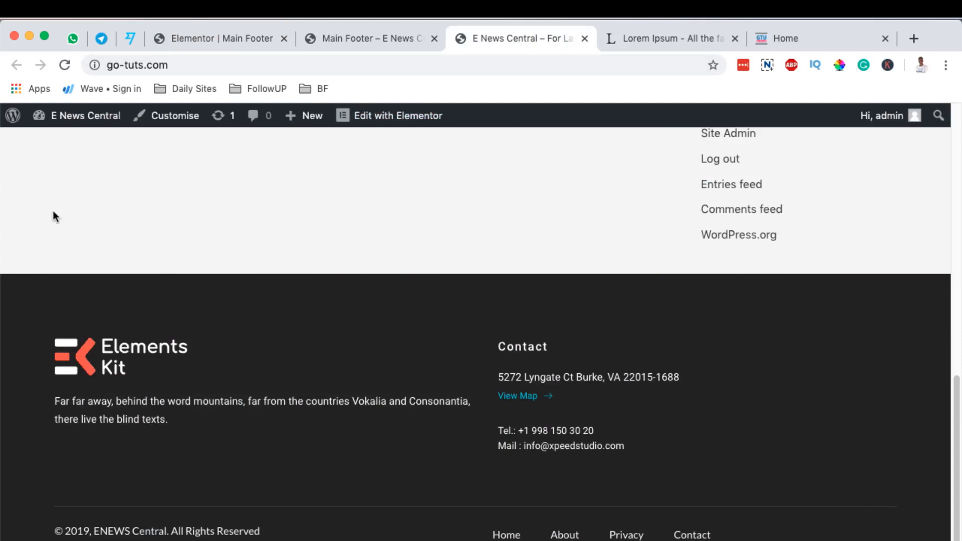
{"action": "left_click", "coordinate": [65, 65]}
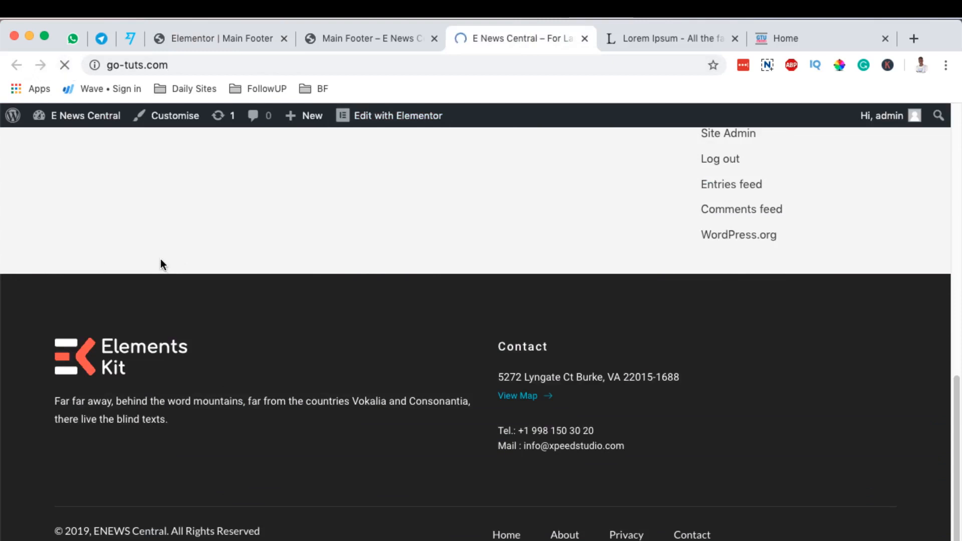